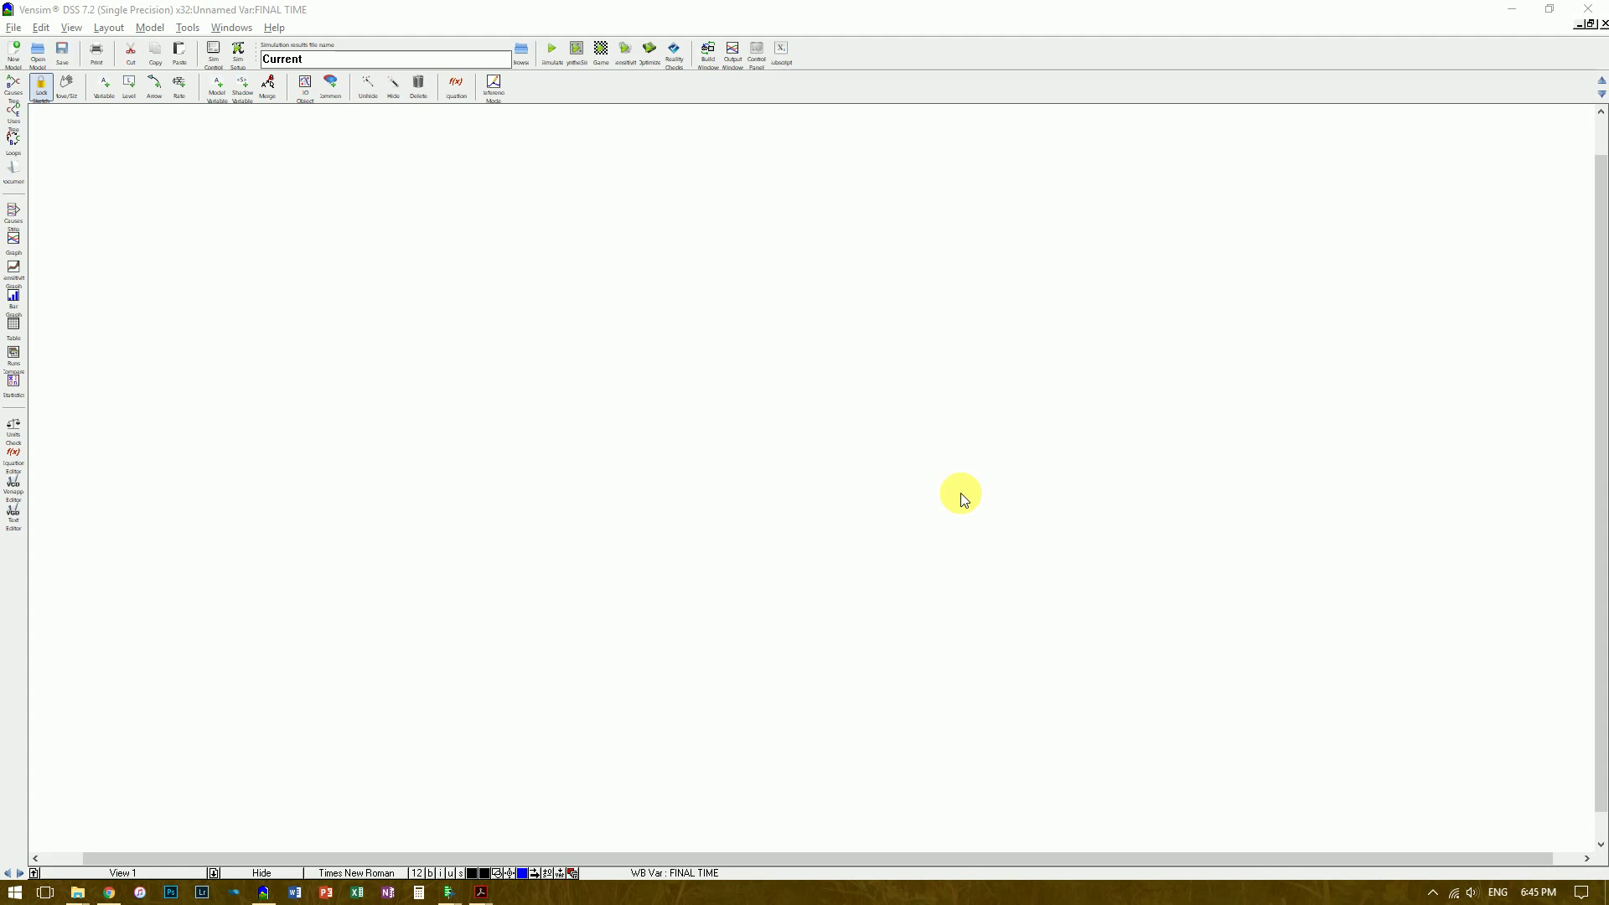
- Switch to the textbook PDF in Acrobat Reader and review the Nonlinear Relationships section, figures 2.17 and 2.18, and Exercise 2.1
key(alt+Tab)
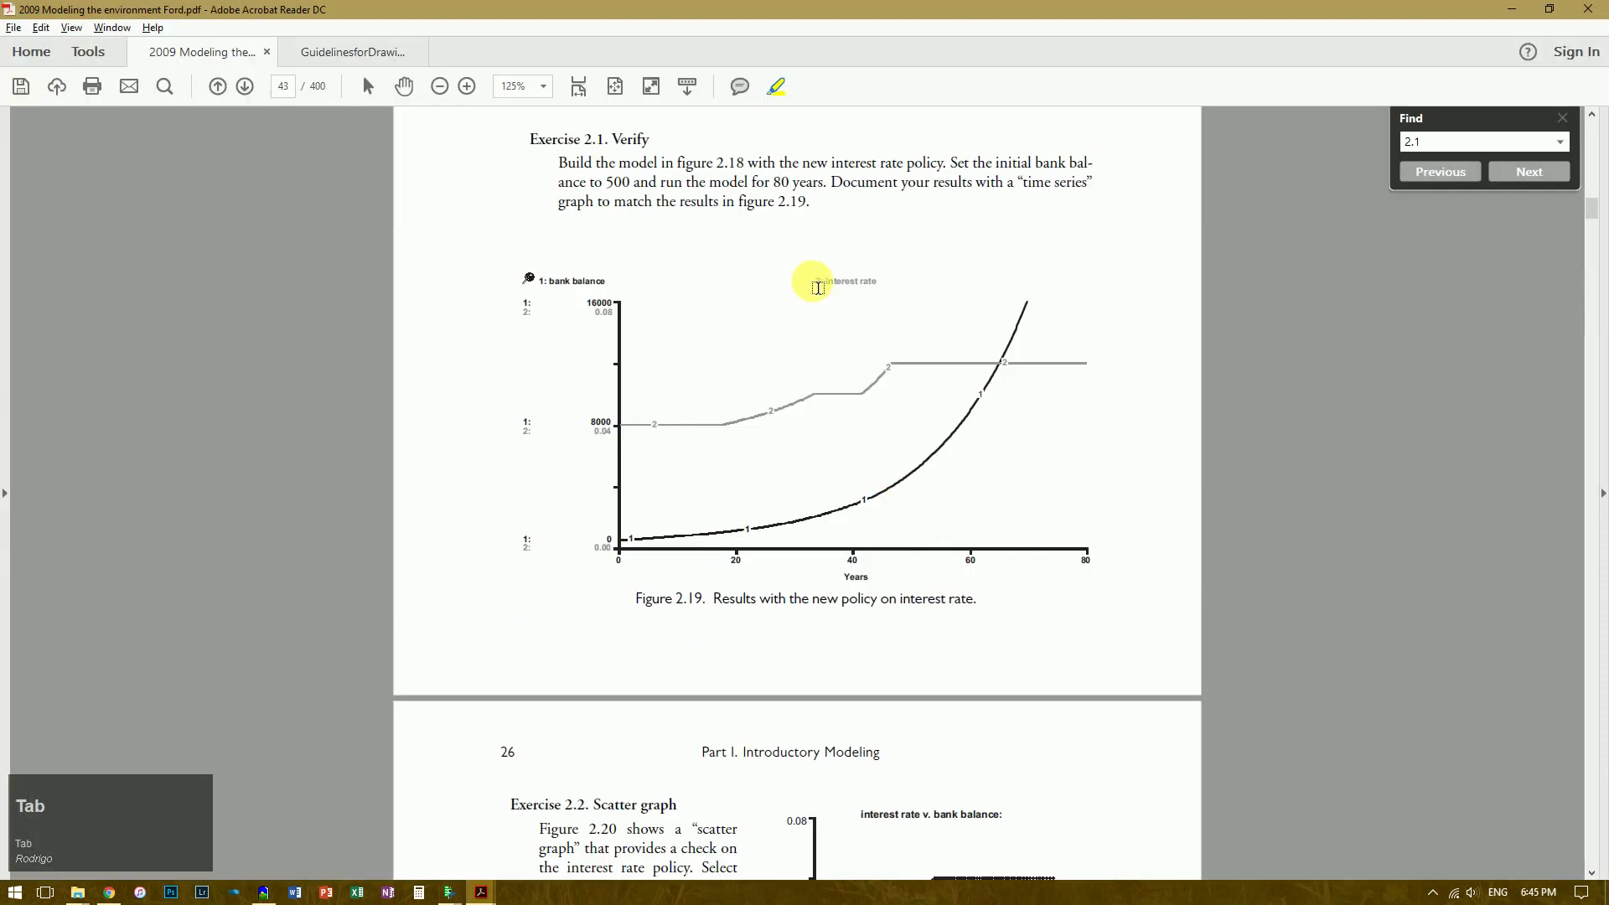
scroll(817, 288, up, 10)
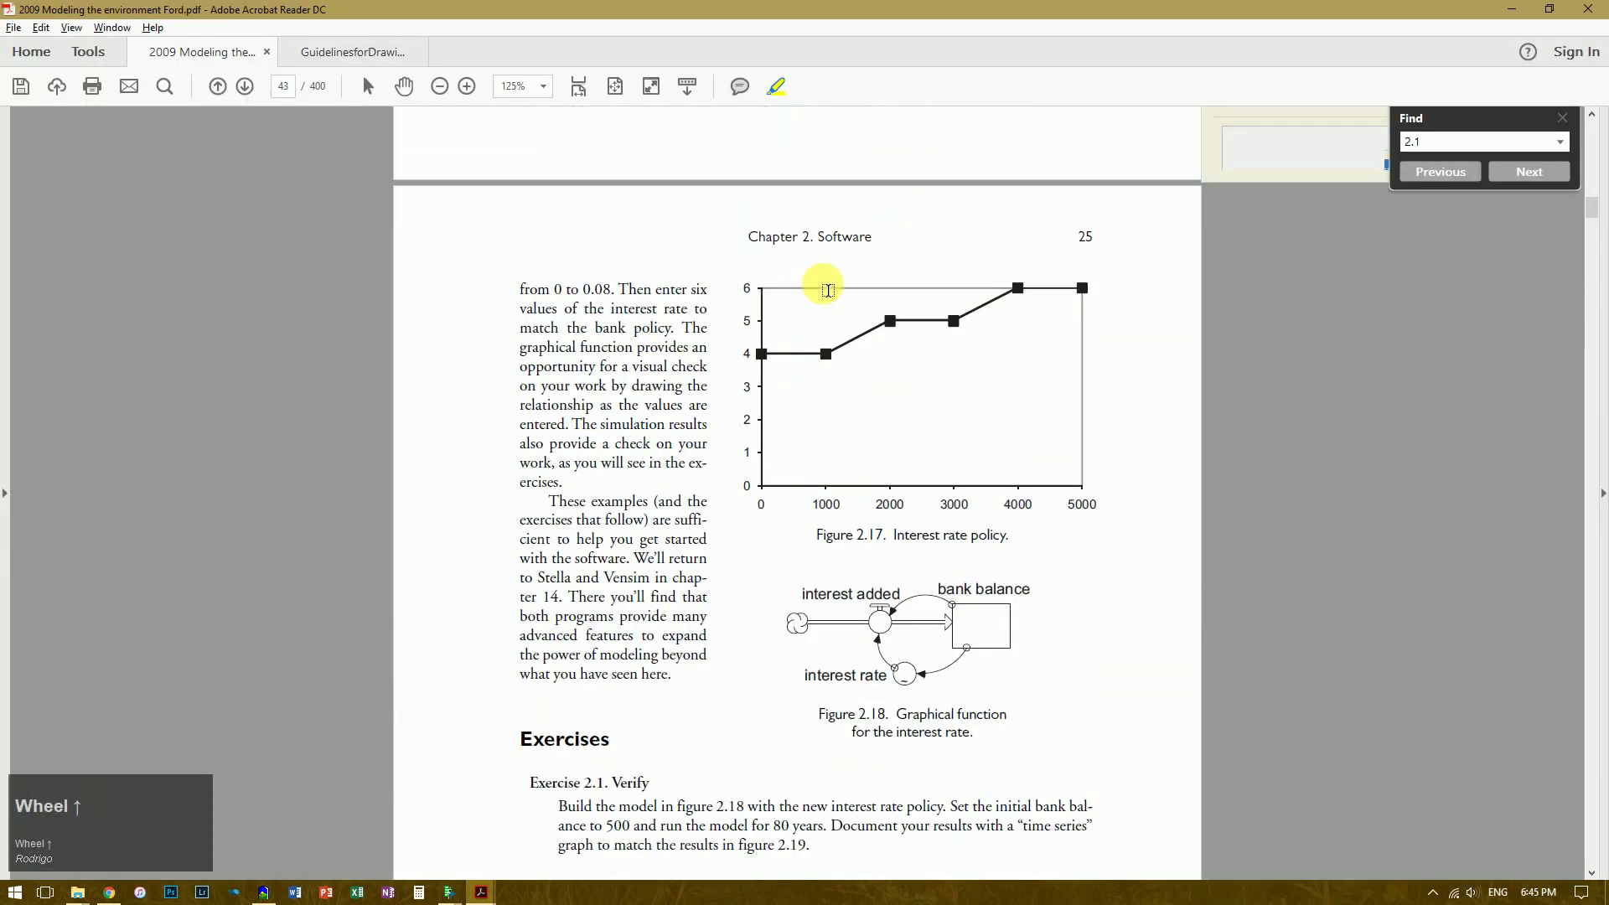
scroll(827, 290, up, 6)
scroll(827, 292, down, 2)
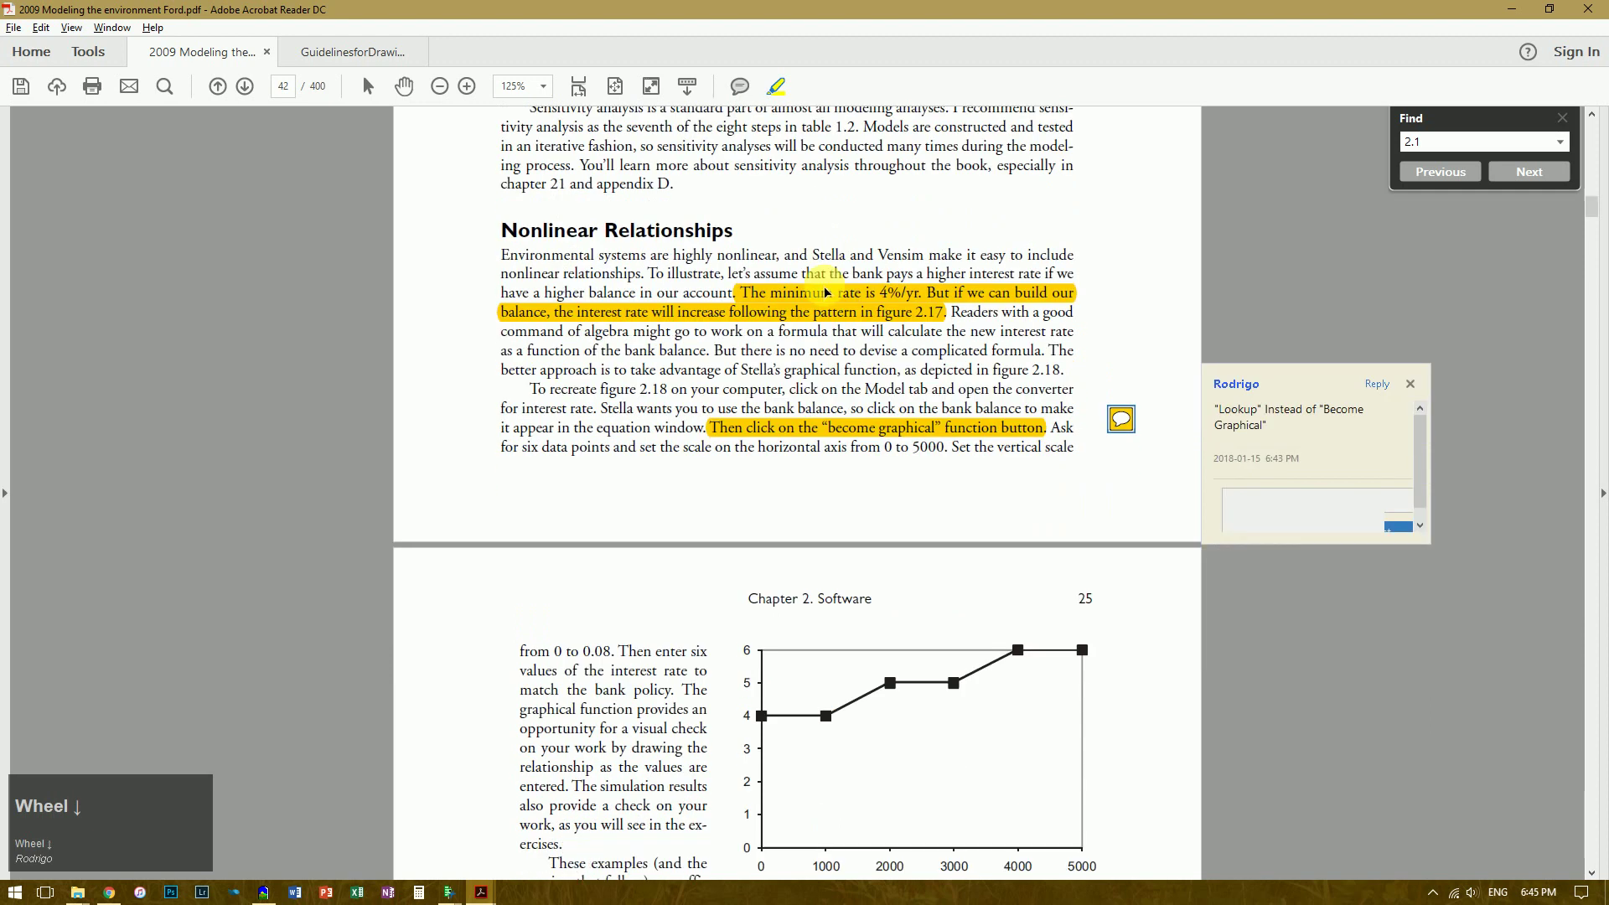
scroll(827, 293, down, 1)
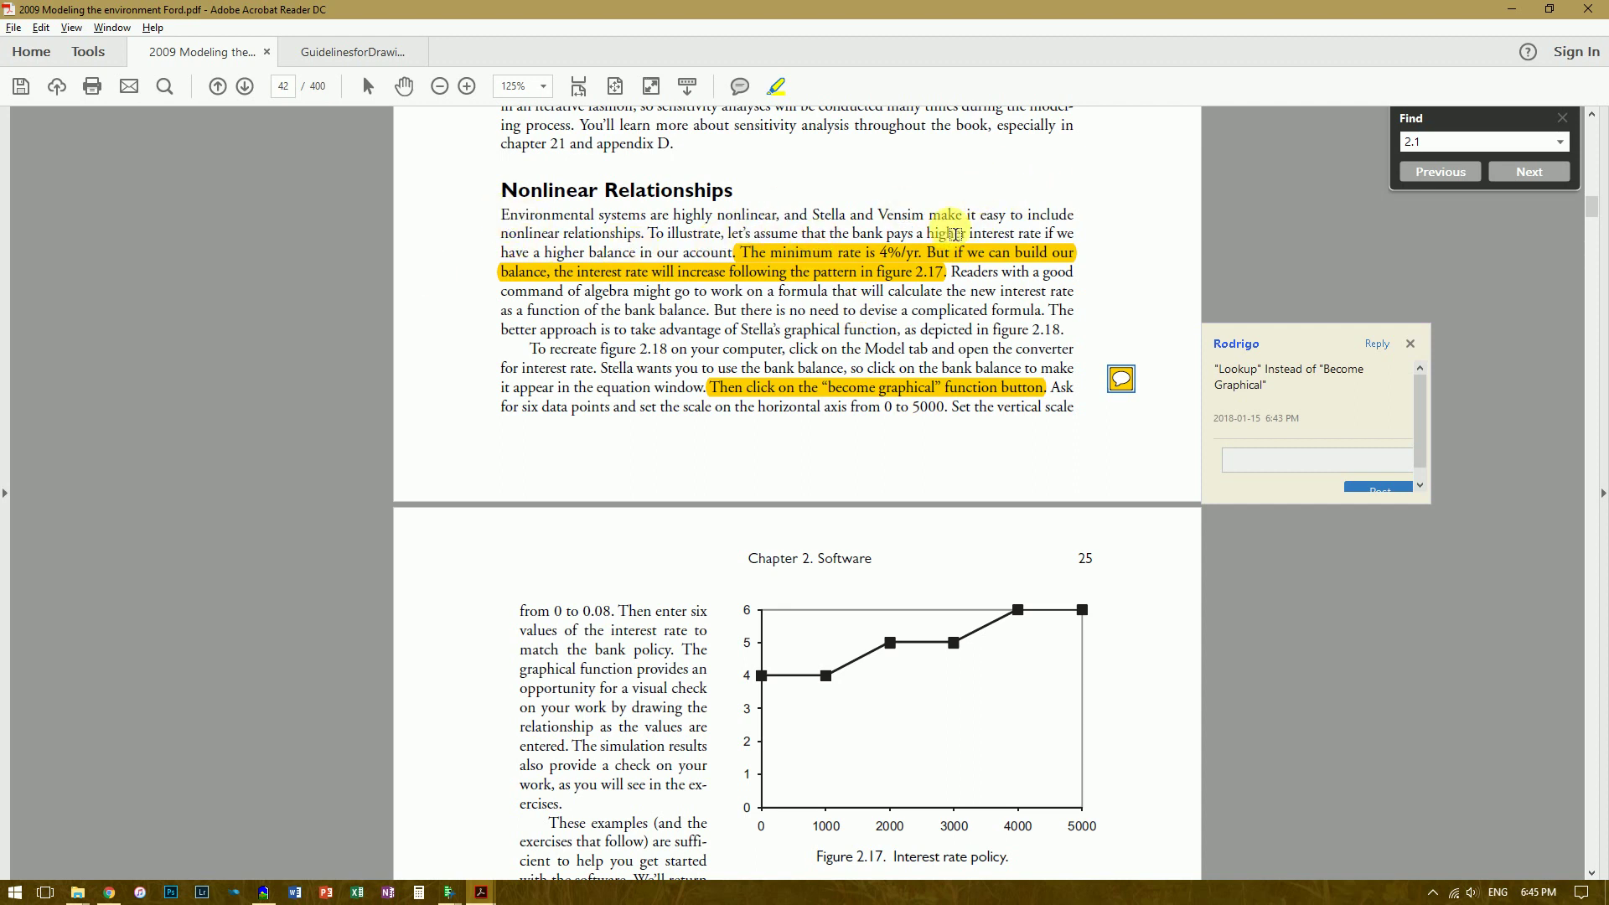
scroll(956, 235, down, 3)
right_click(1073, 461)
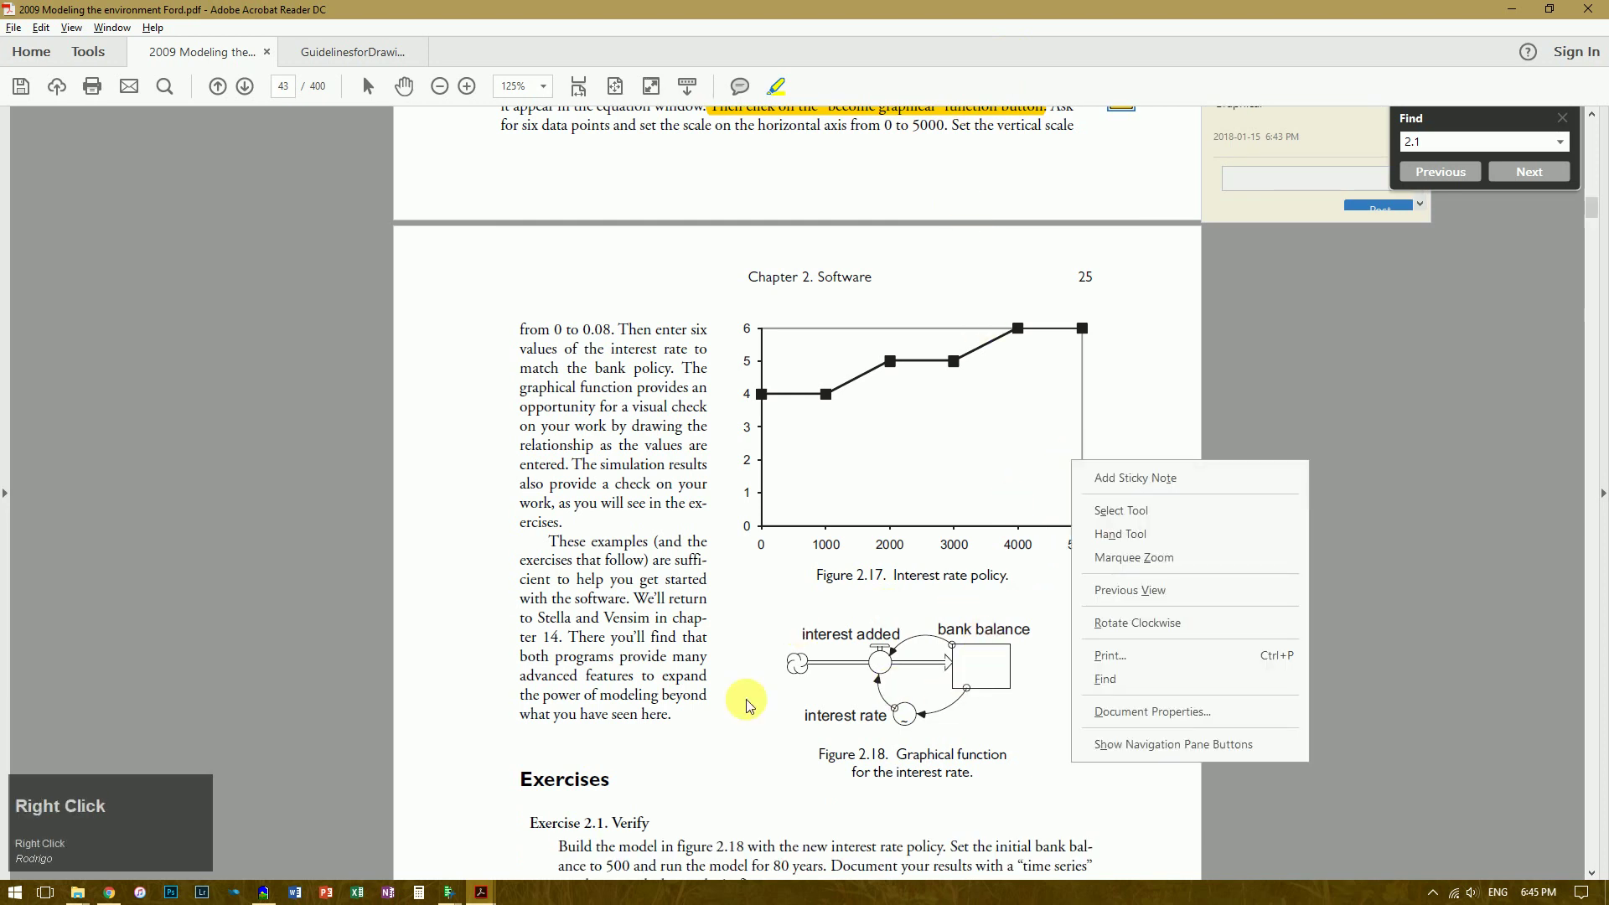
click(777, 646)
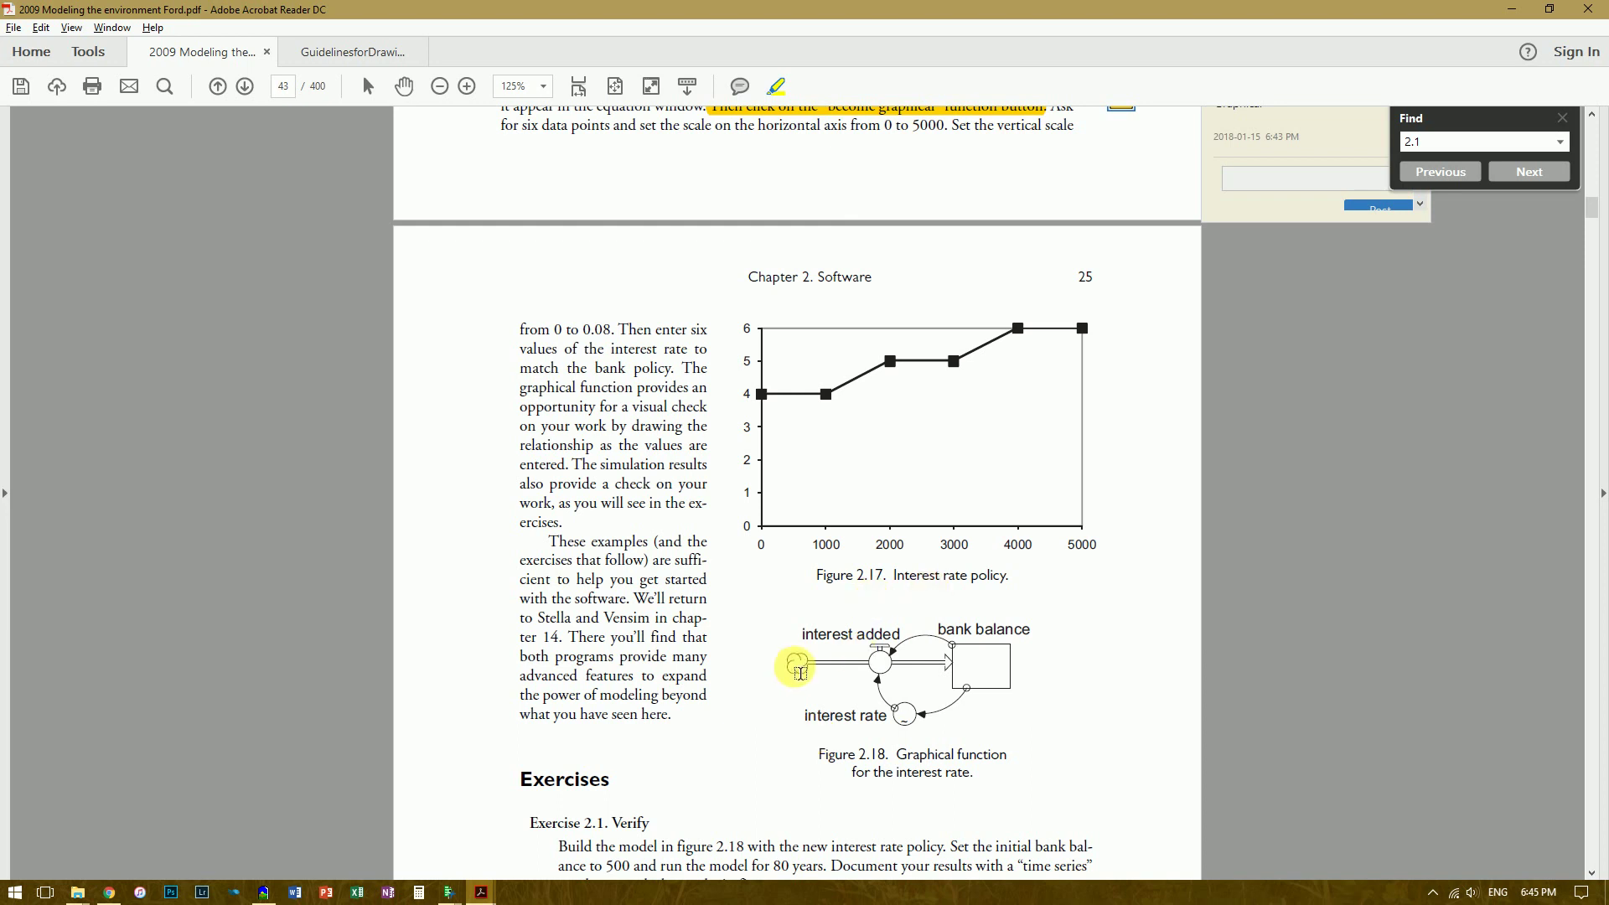
scroll(802, 673, down, 2)
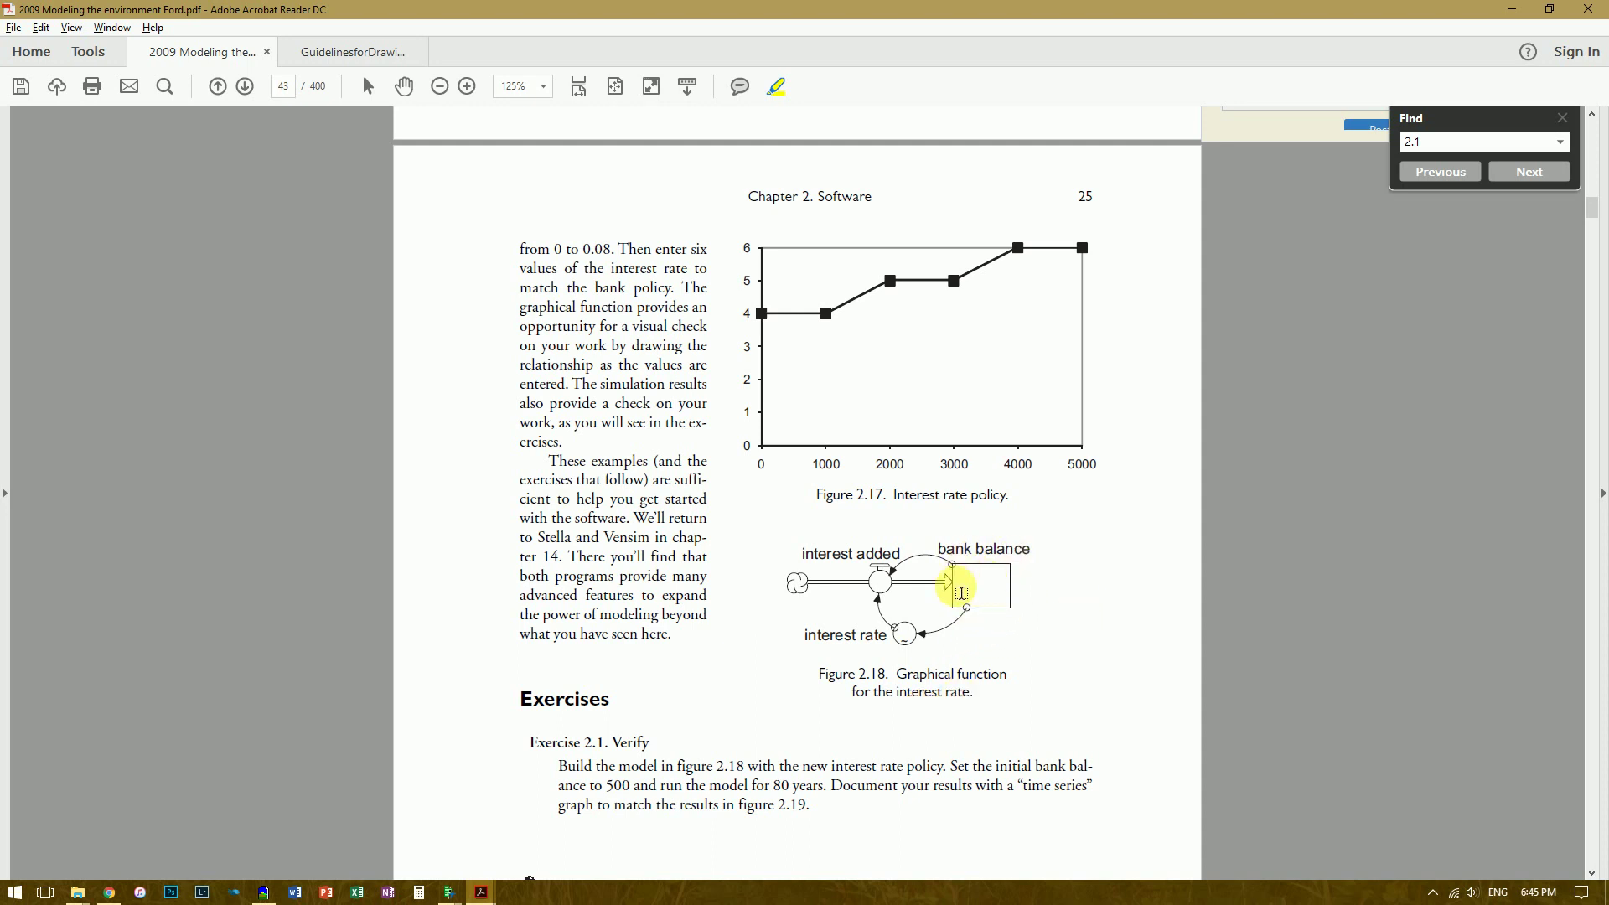
- Switch back to Vensim and add a level named Bank Balance to the empty sketch
key(alt+Tab)
key(2)
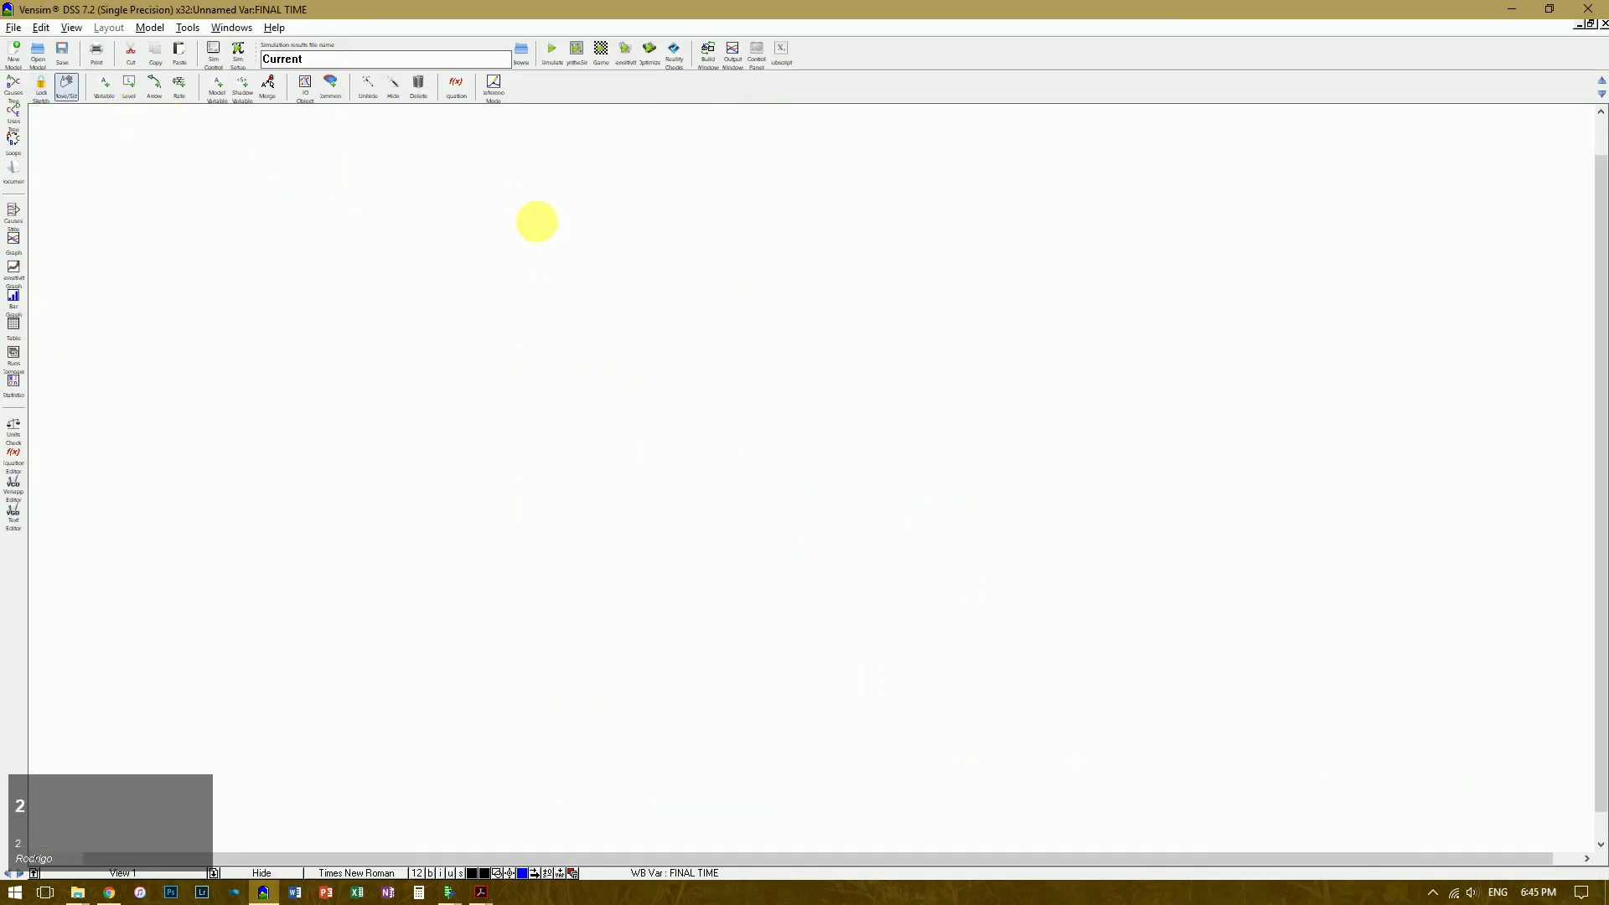
key(3)
key(4)
click(474, 380)
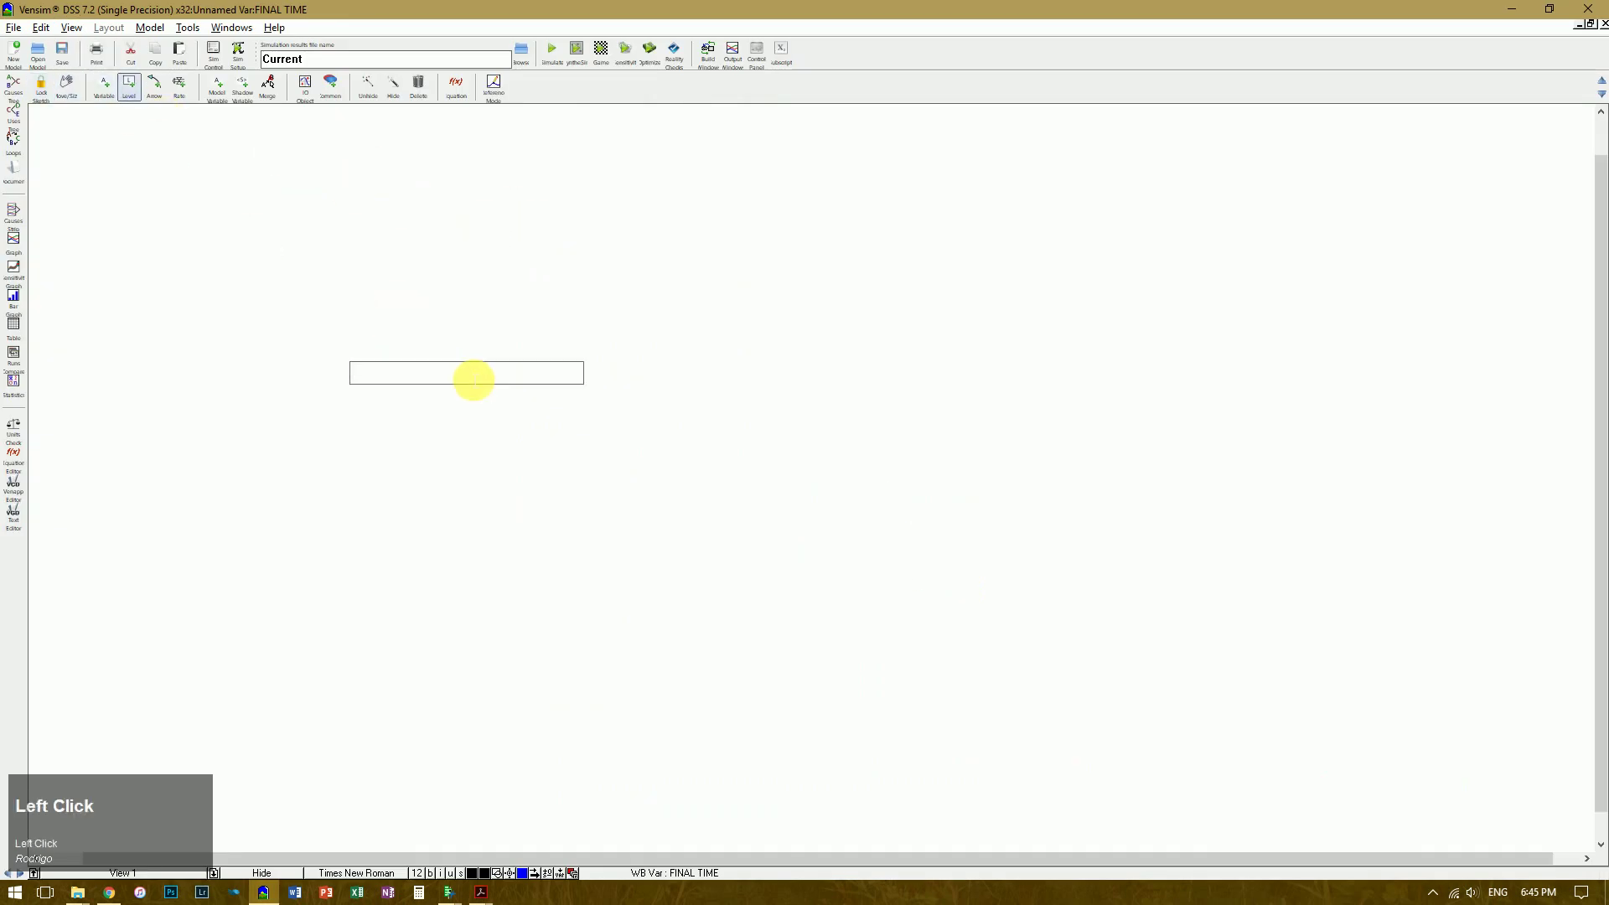
text(Bank Balan)
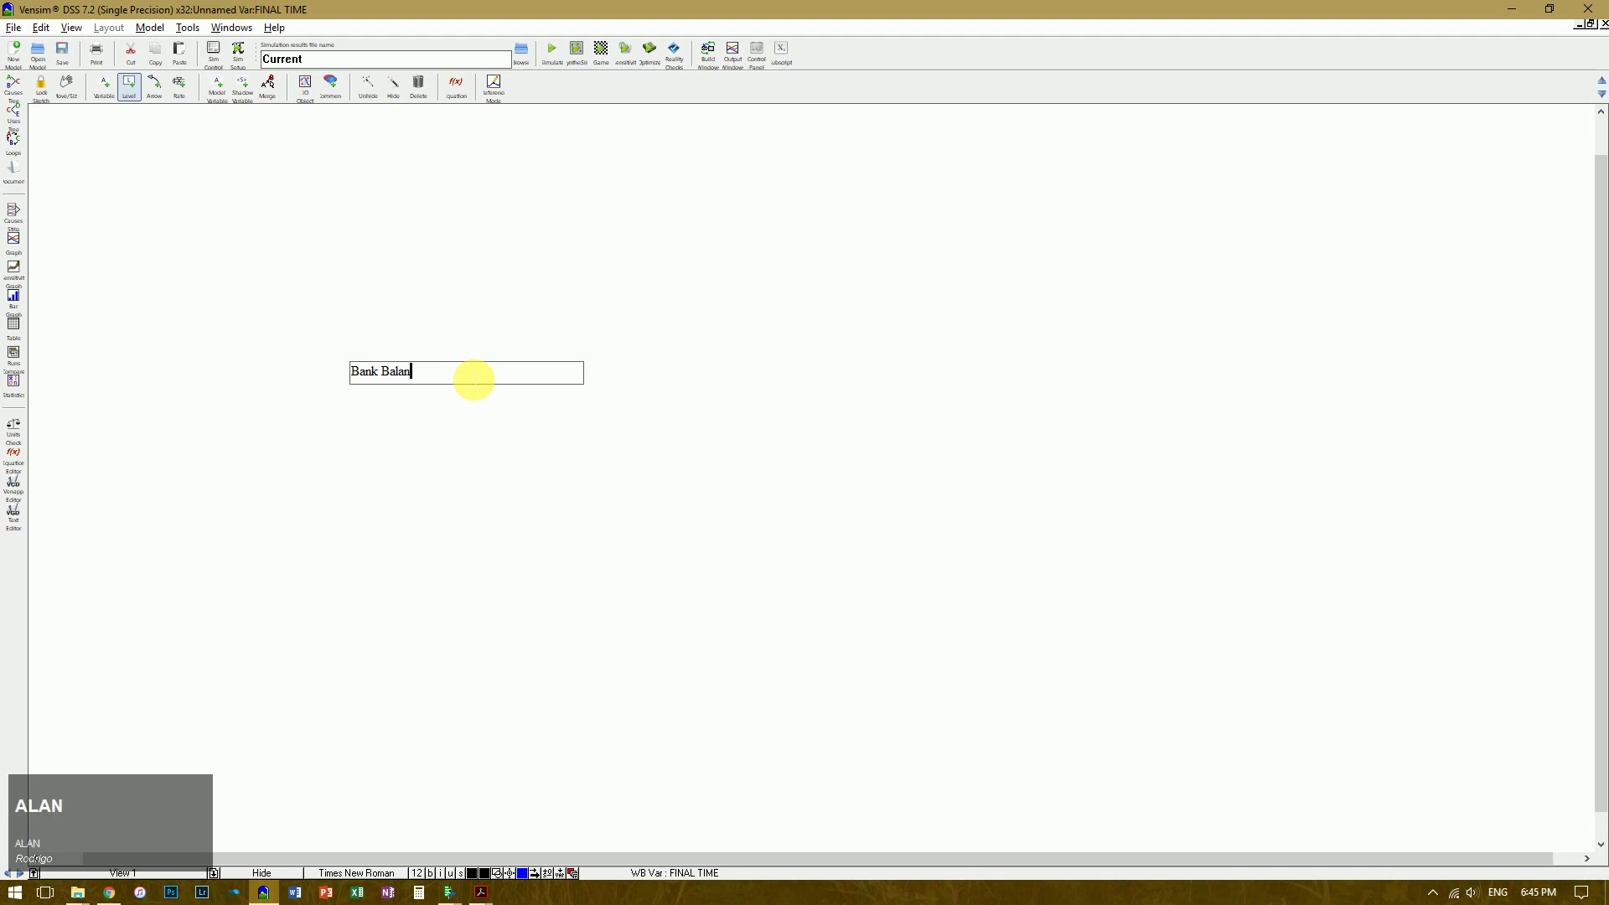
text(ce)
key(Return)
- Check figure 2.18 in the PDF, and draw a rate flow in Vensim from a cloud into Bank Balance
key(alt+Tab)
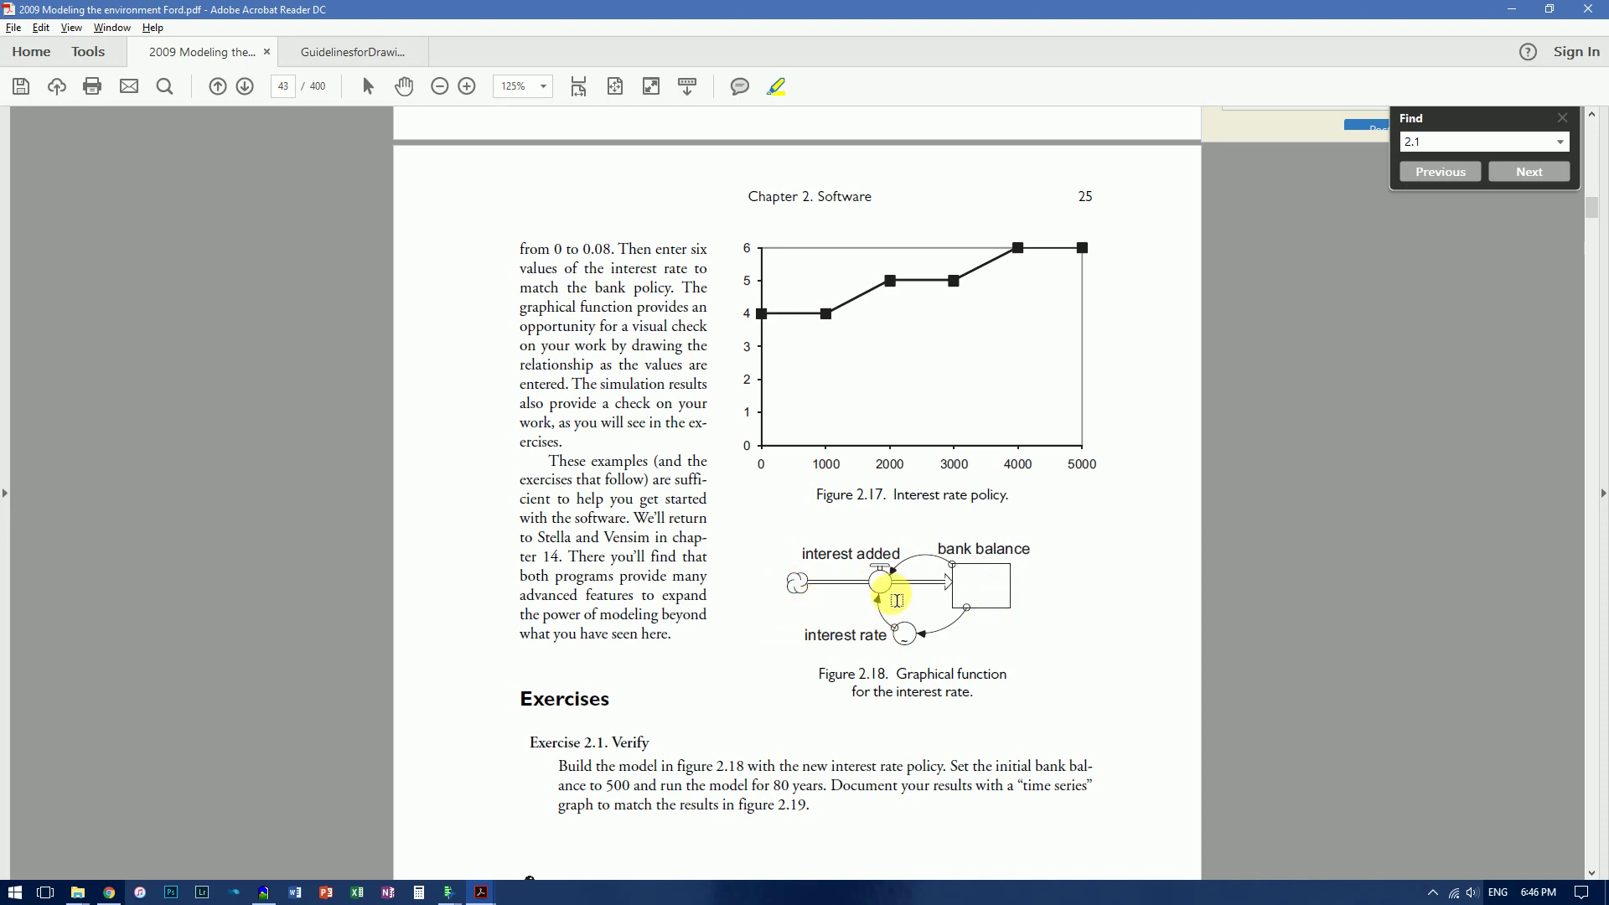
key(alt)
key(alt+Tab)
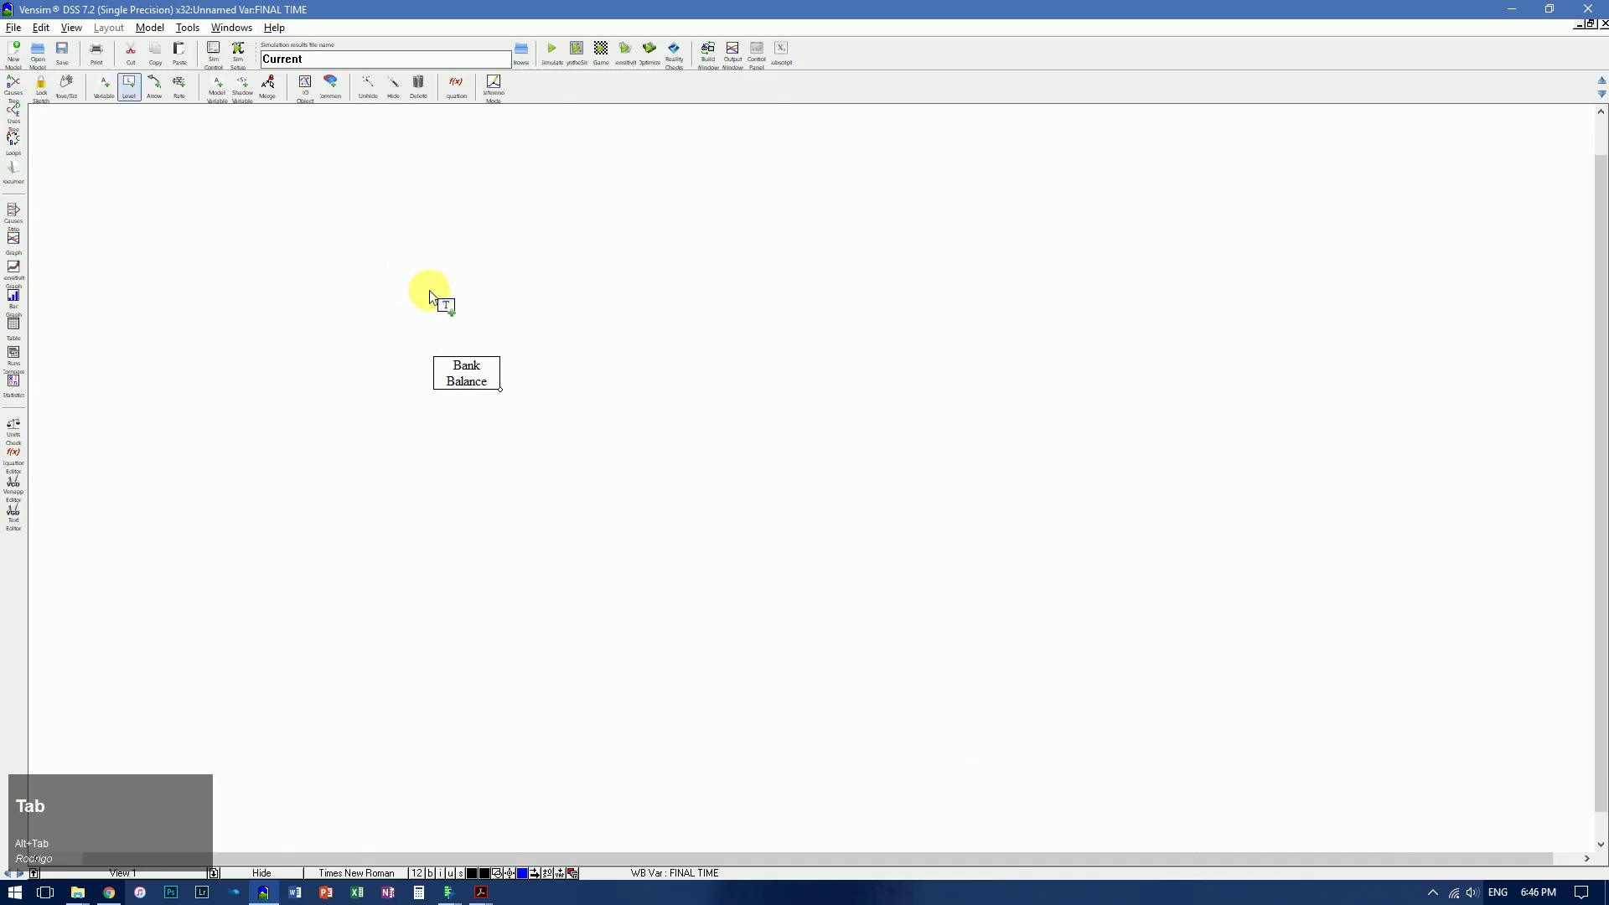
click(179, 89)
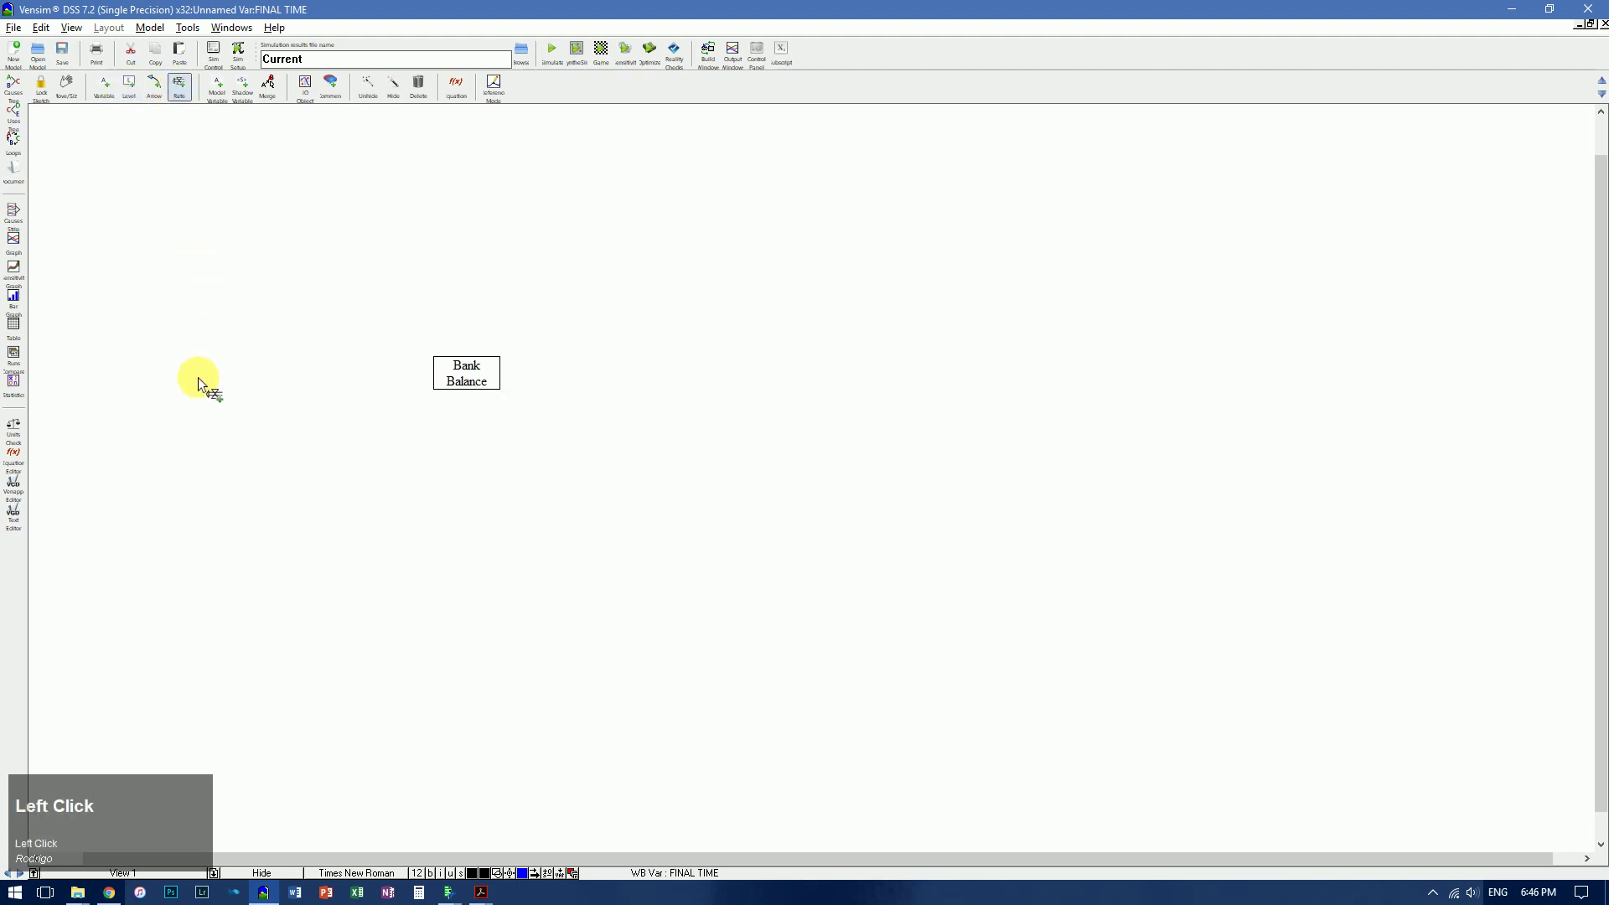
click(244, 365)
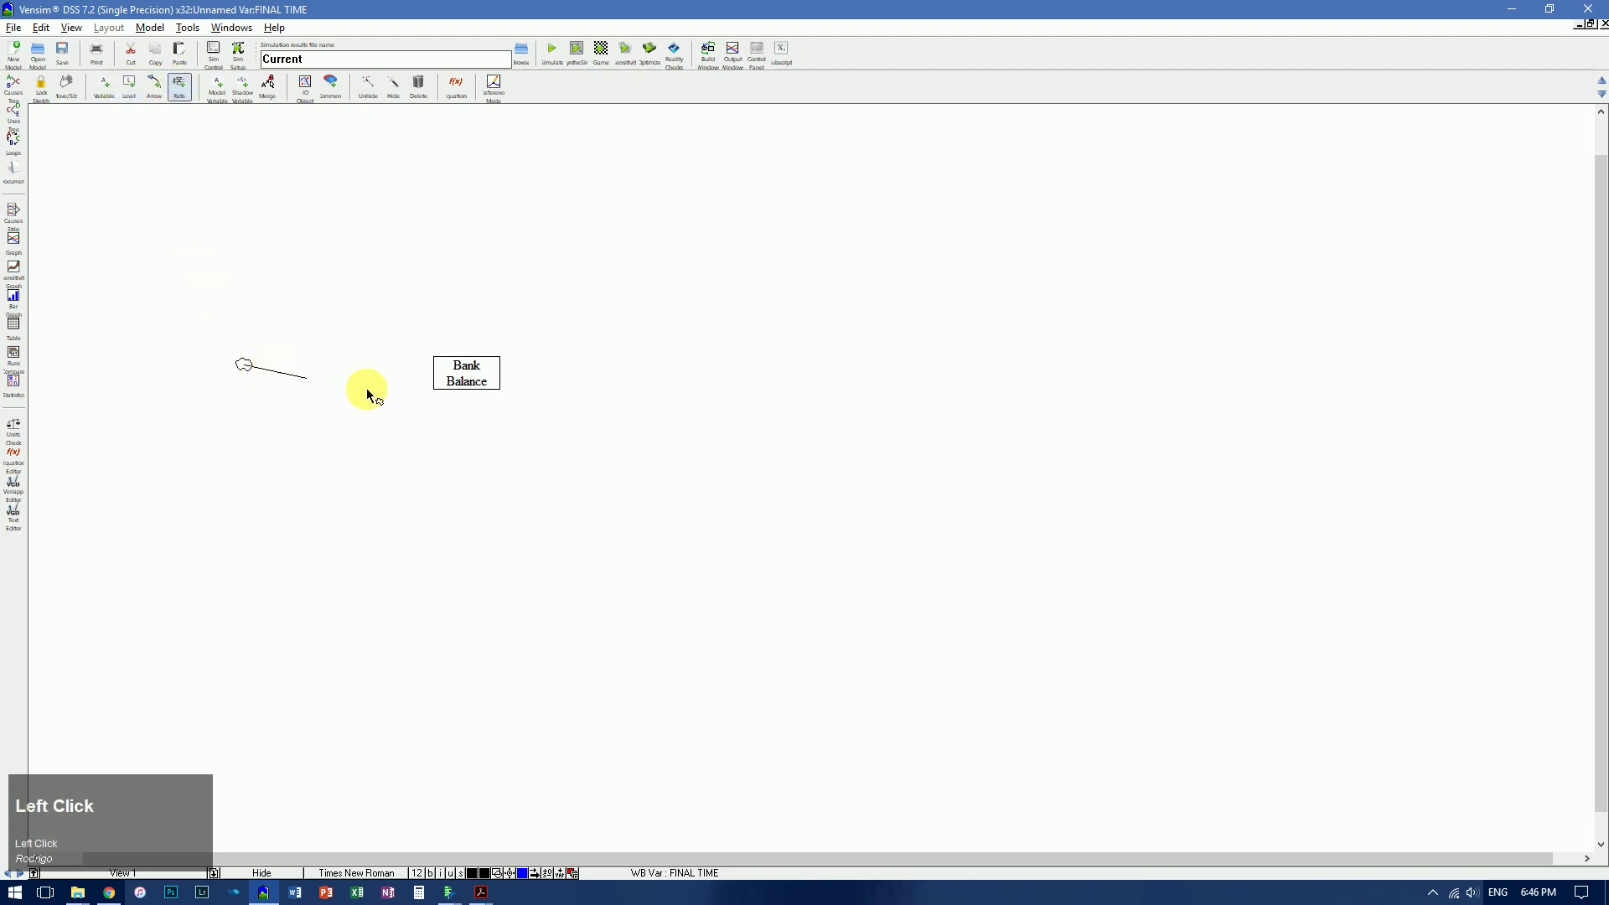
click(455, 370)
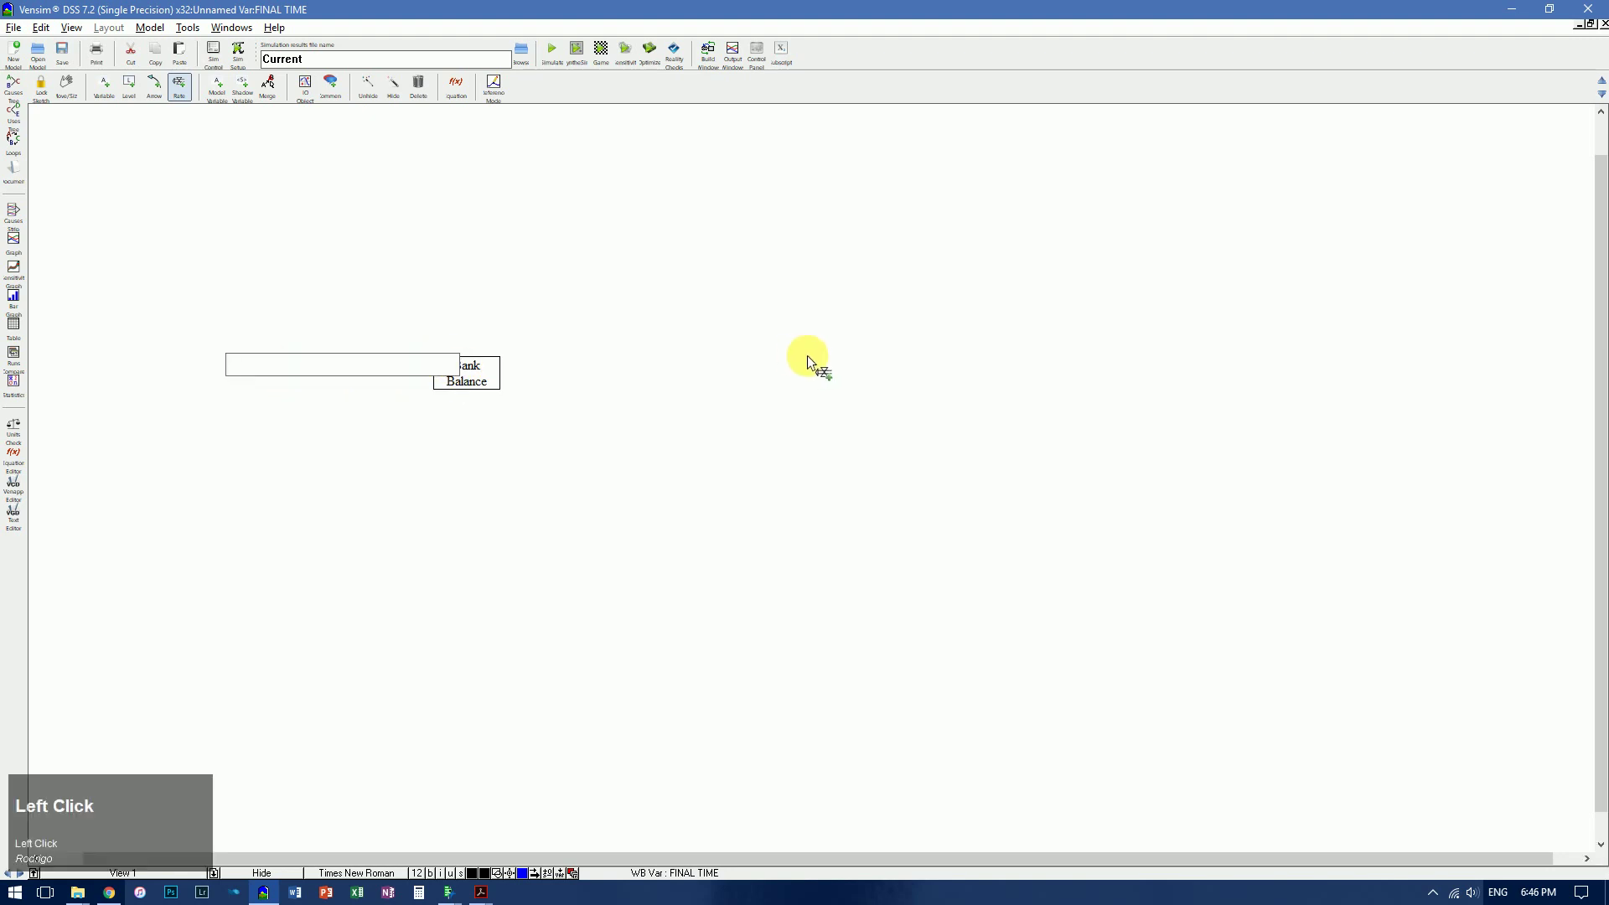
- Try to name the new flow Bank Balance
text(Bank Balance)
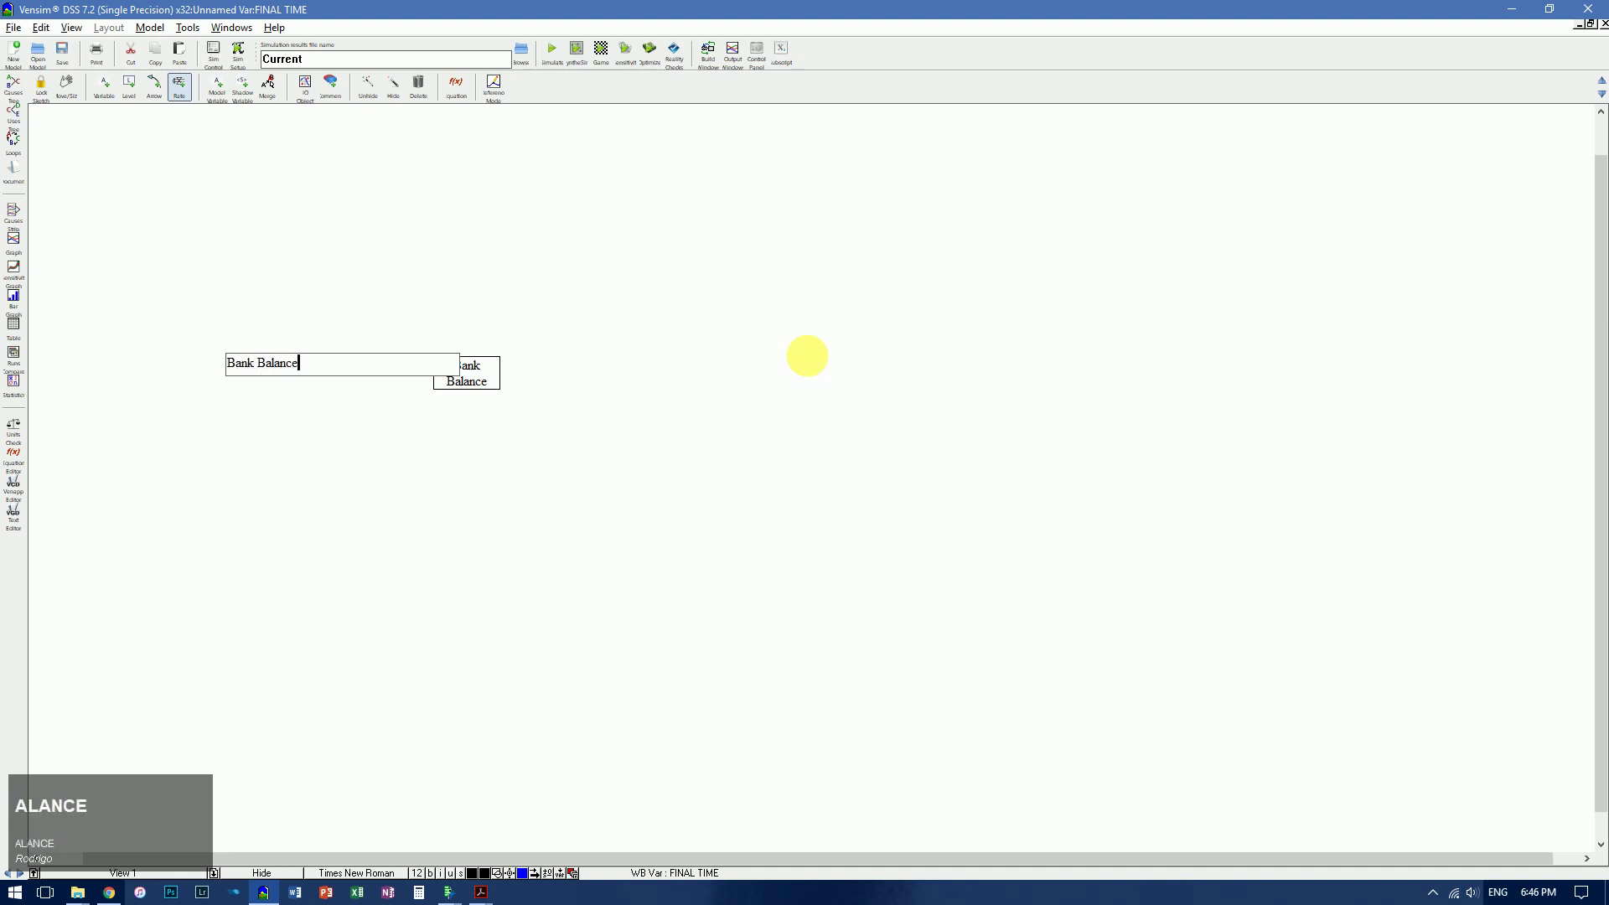
key(Return)
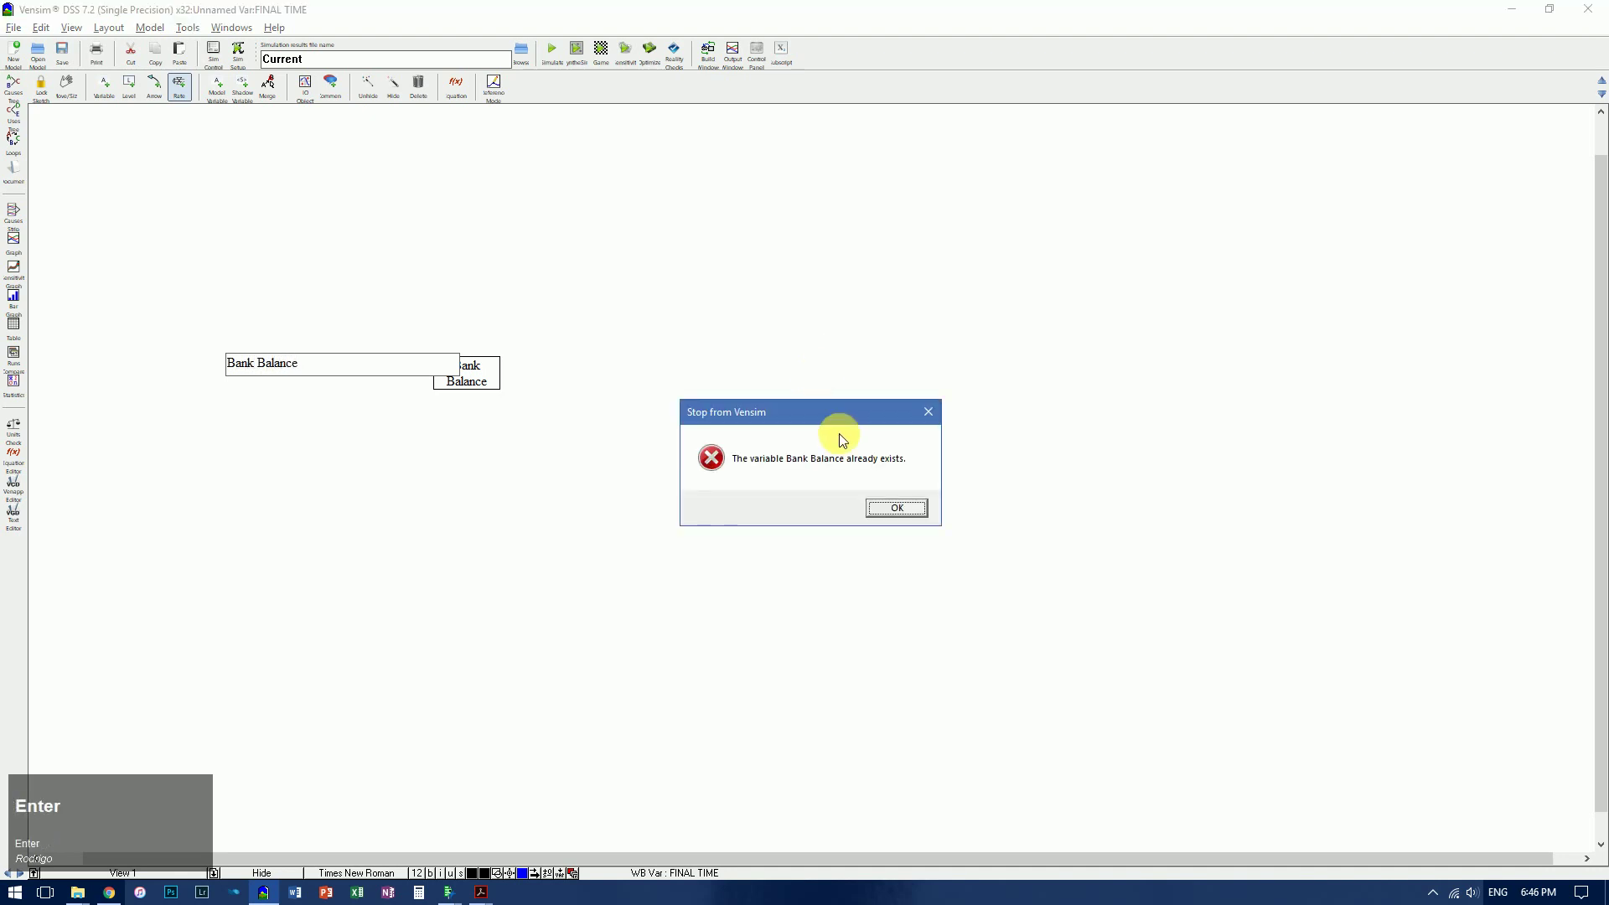
click(890, 508)
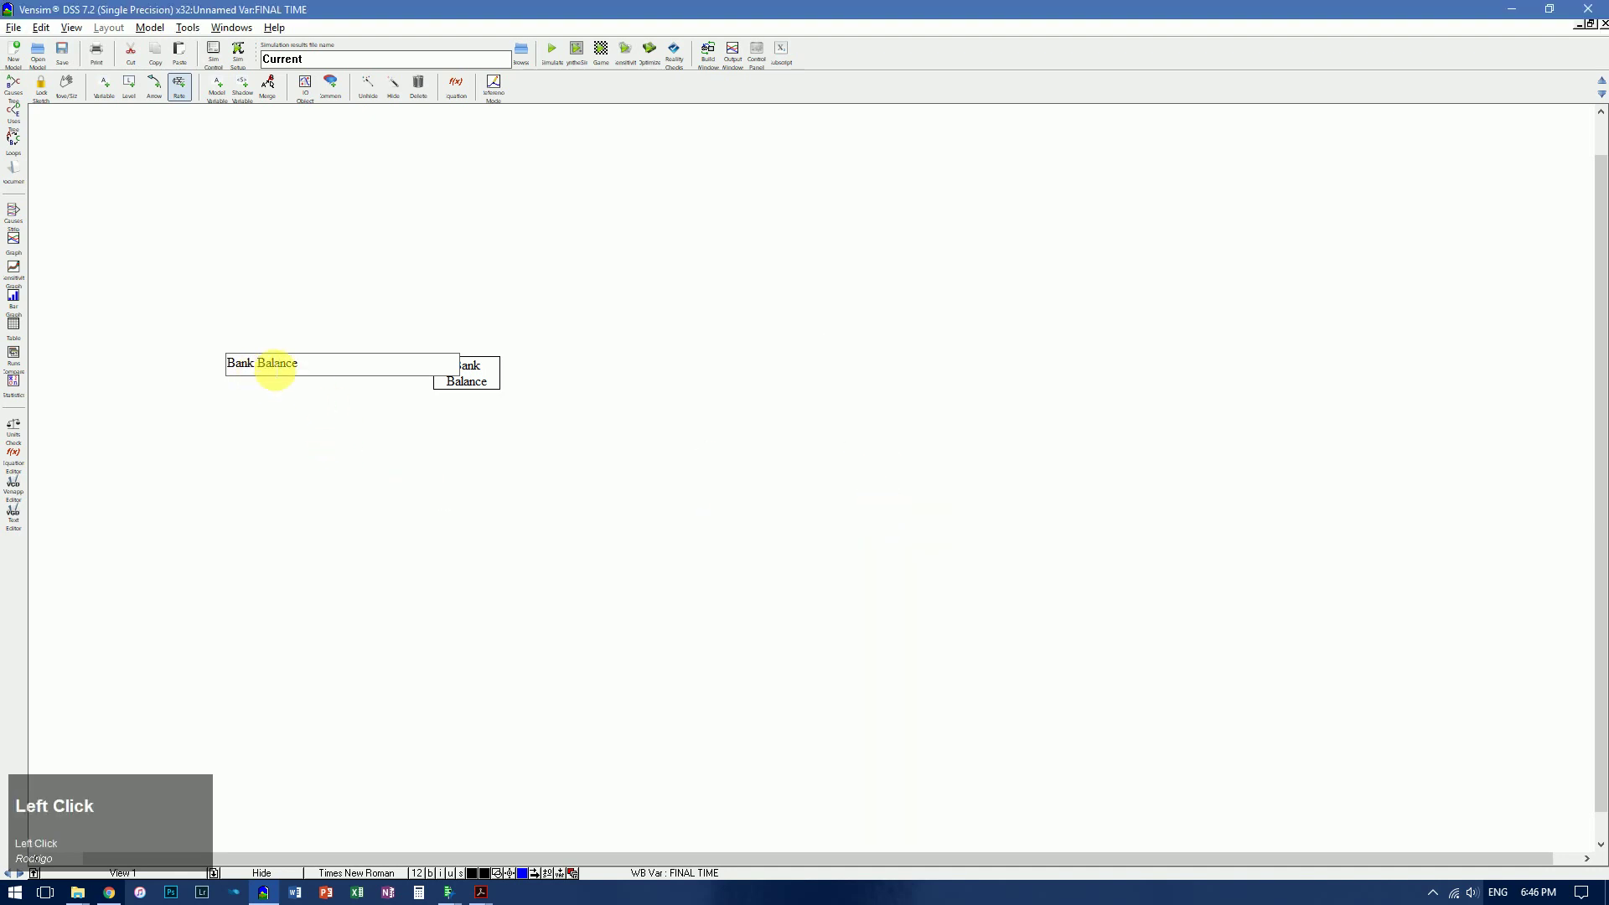
- Name the flow into Bank Balance Interest Added, as shown in figure 2.18 of the PDF
double_click(277, 369)
drag(316, 363, 215, 367)
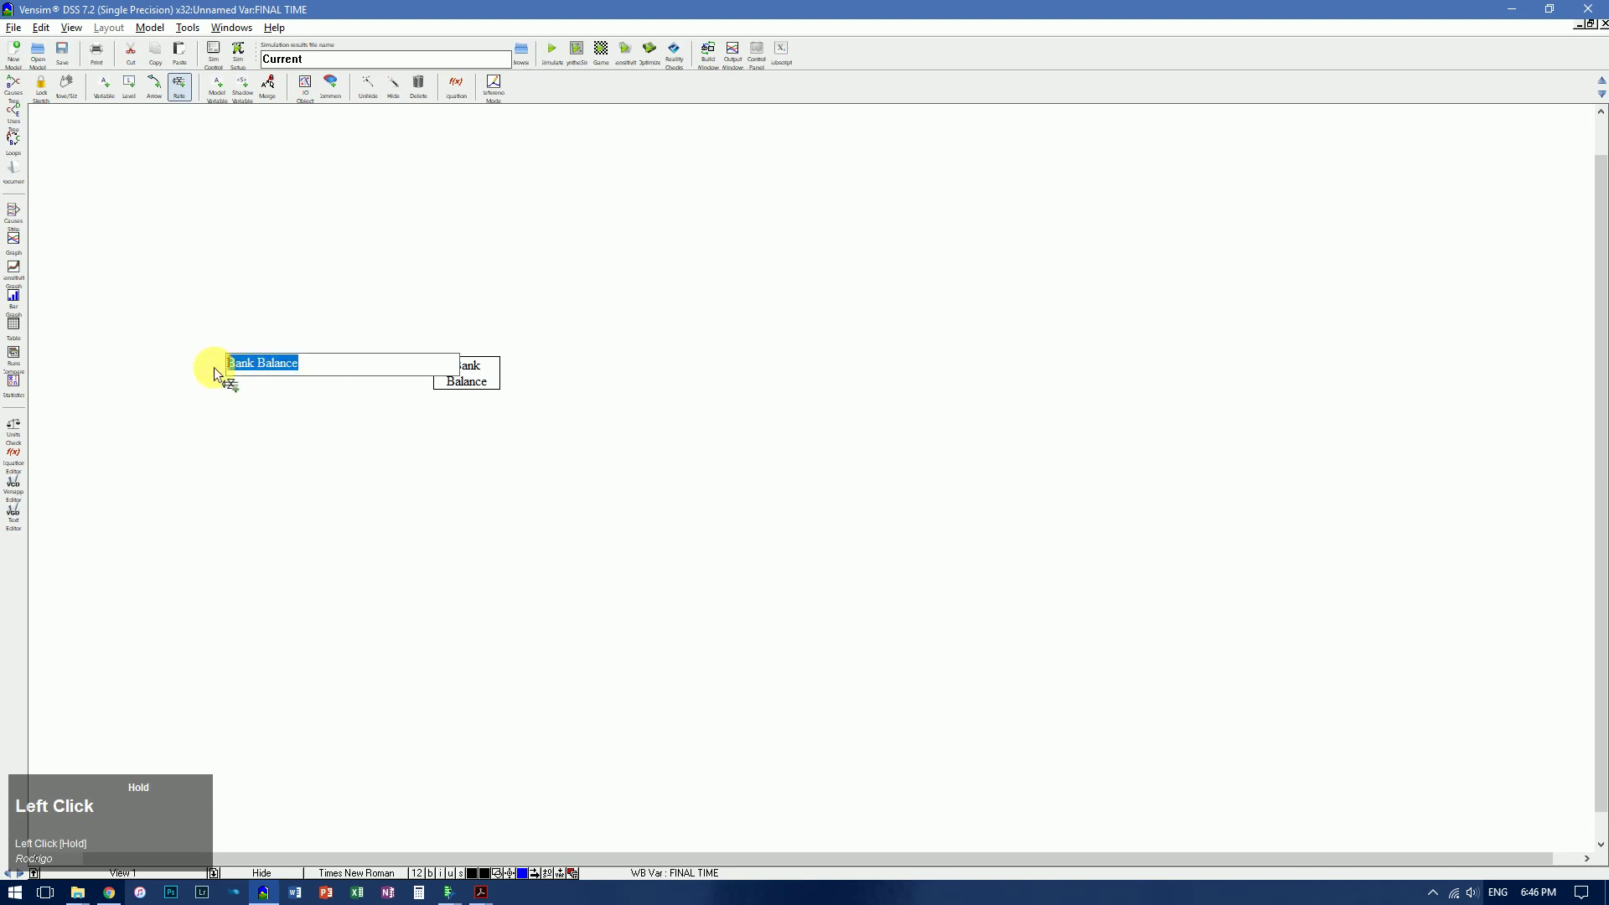
key(alt+Tab)
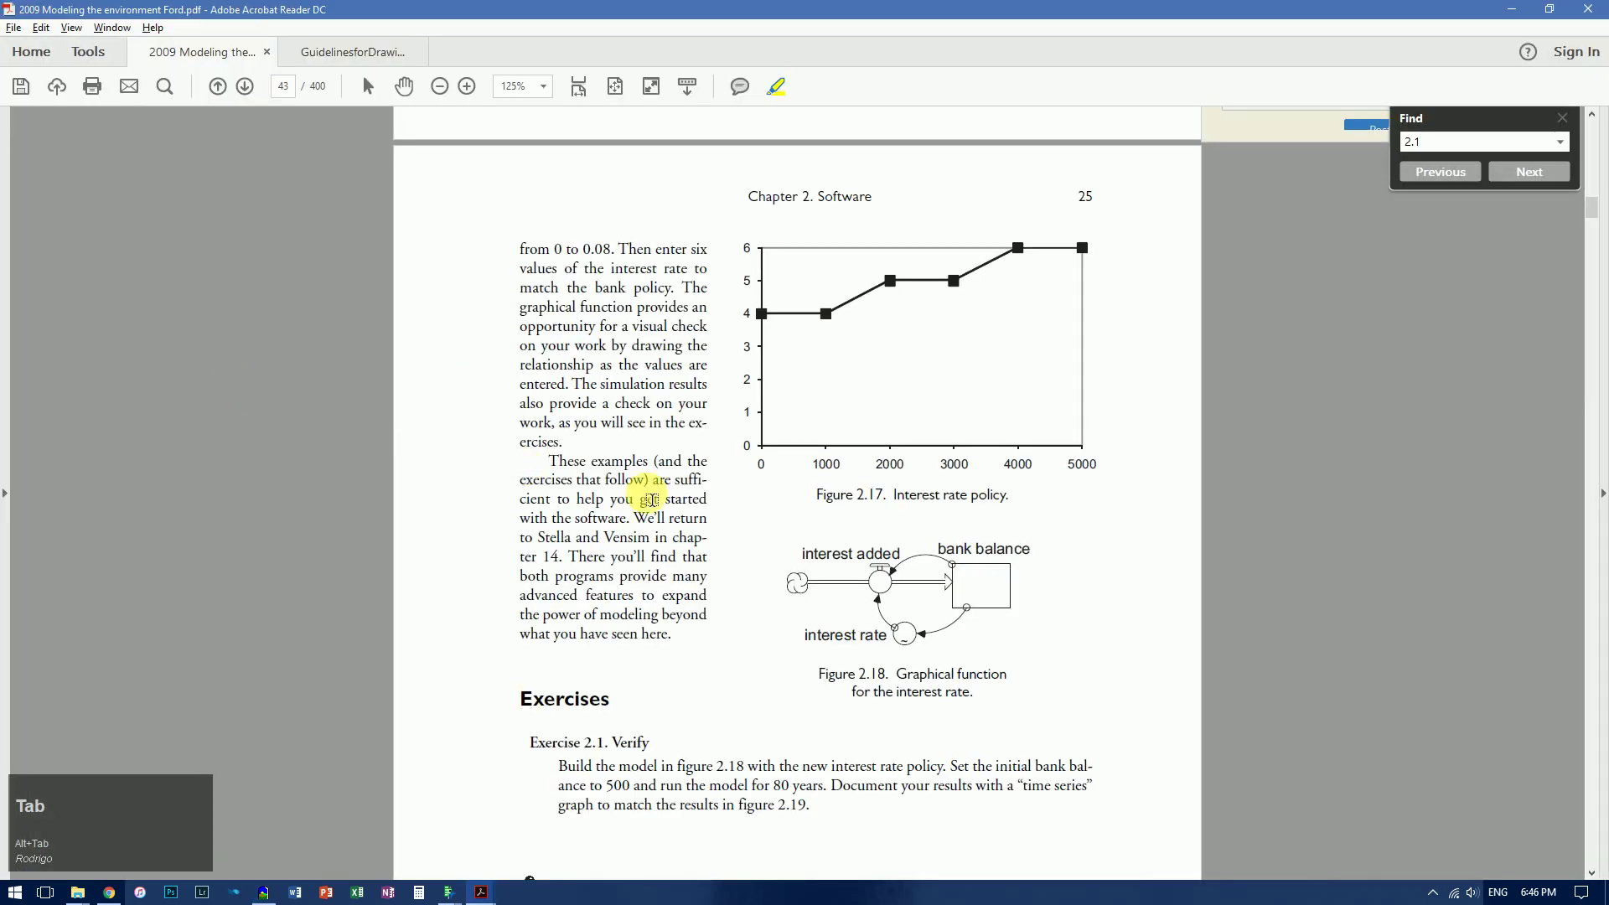
key(alt+Tab)
text(In)
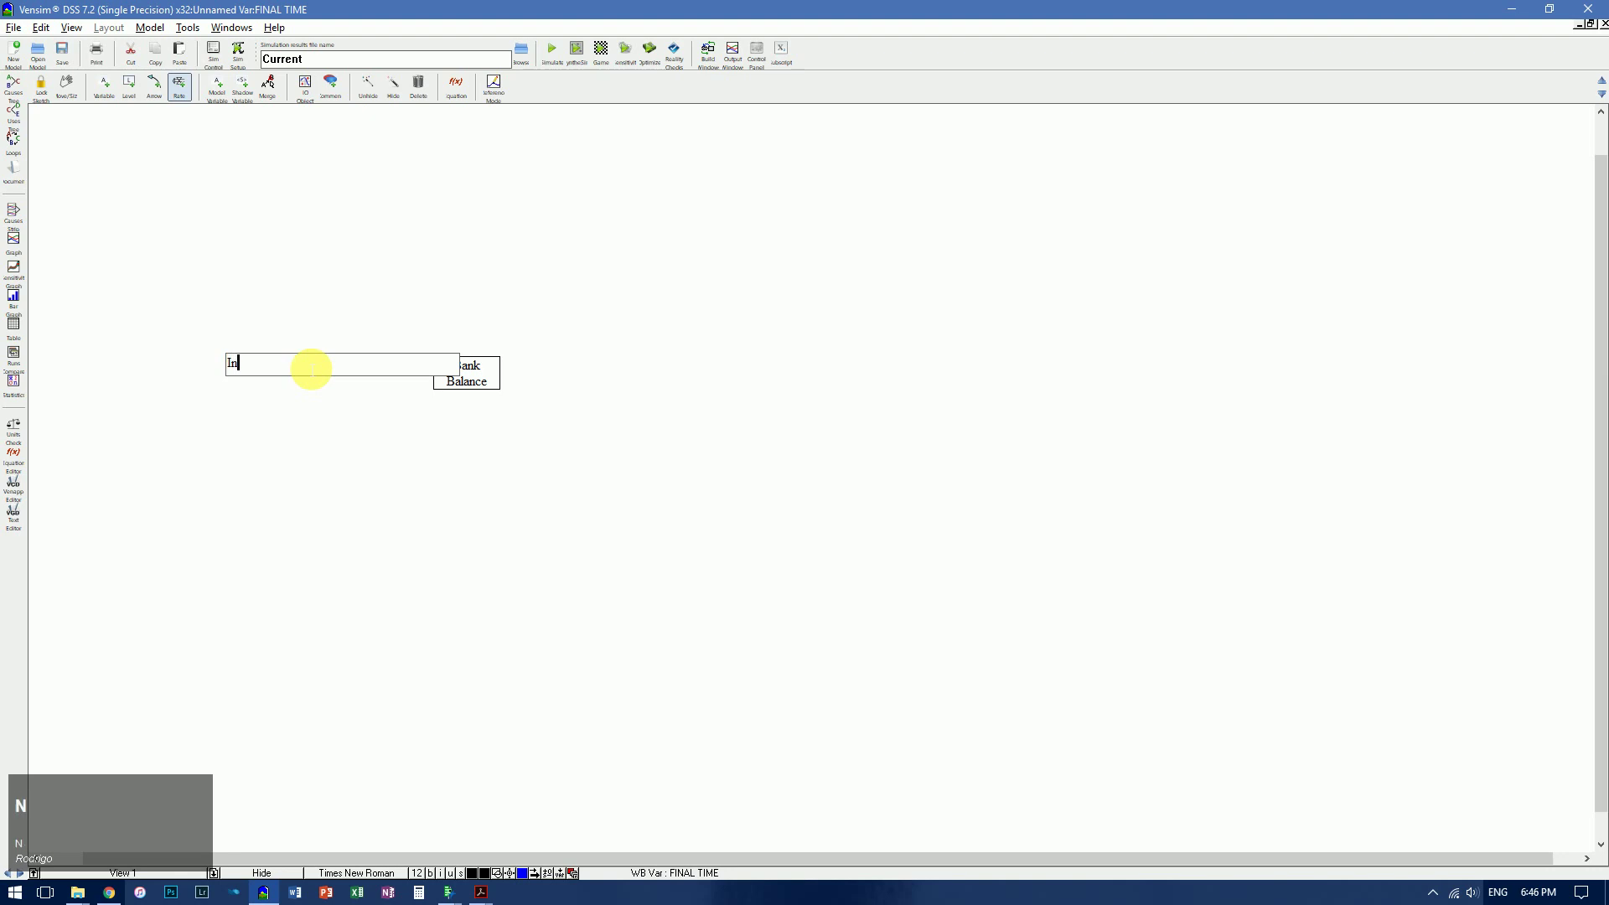
text(terest Added)
key(Return)
- Check the PDF figure for the remaining variable and add an auxiliary variable named Interest Rate below the flow in Vensim
key(alt+Tab)
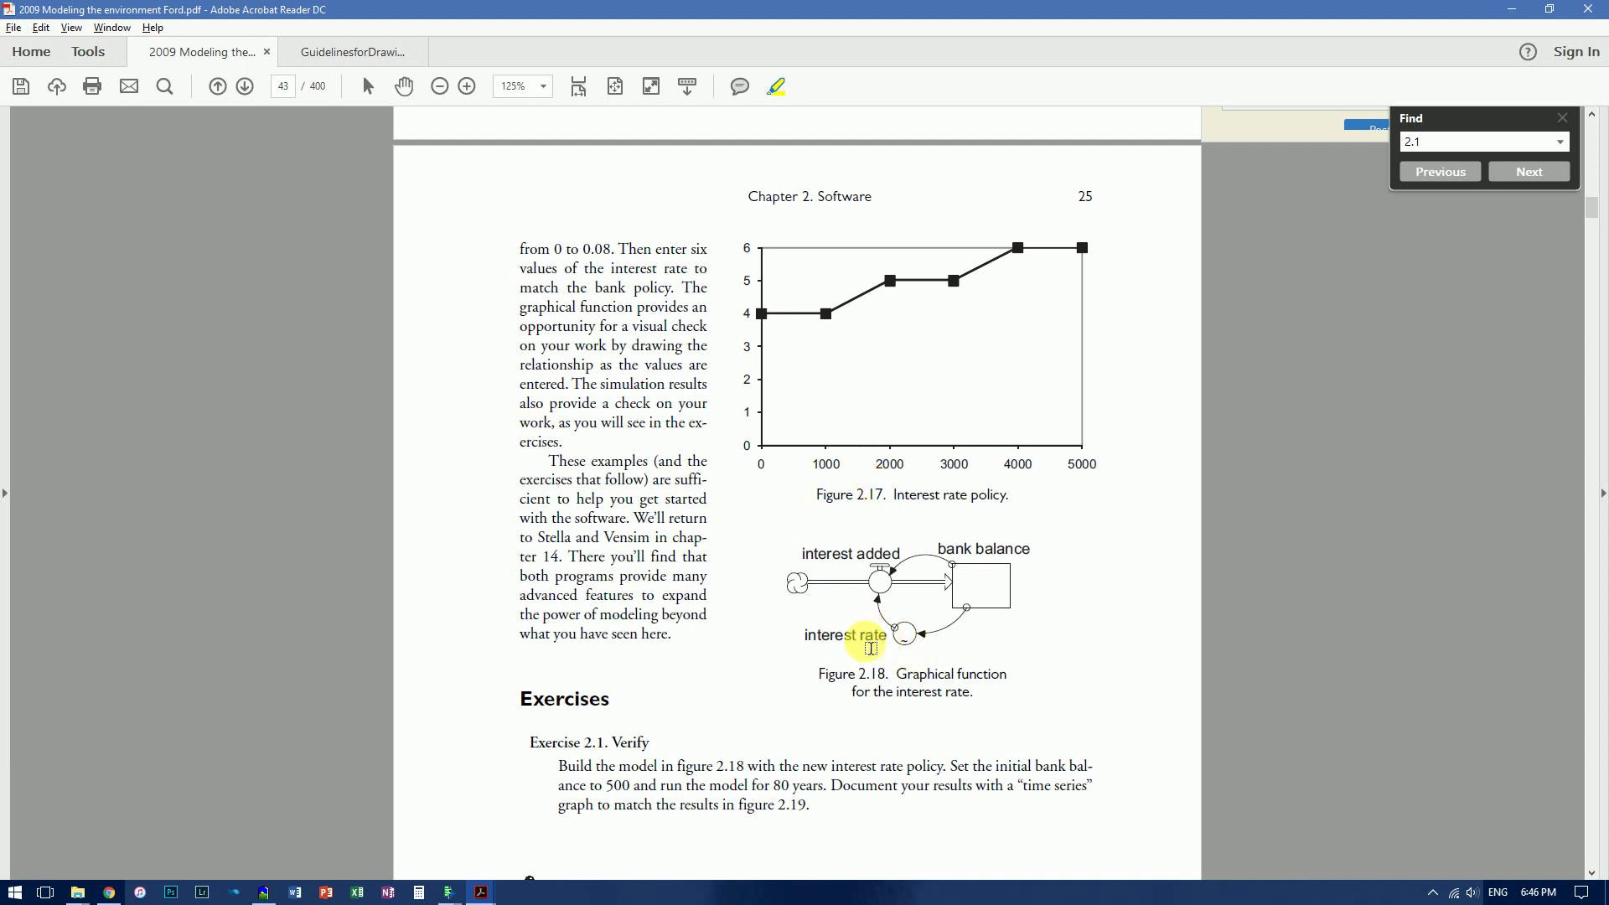
key(alt+Tab)
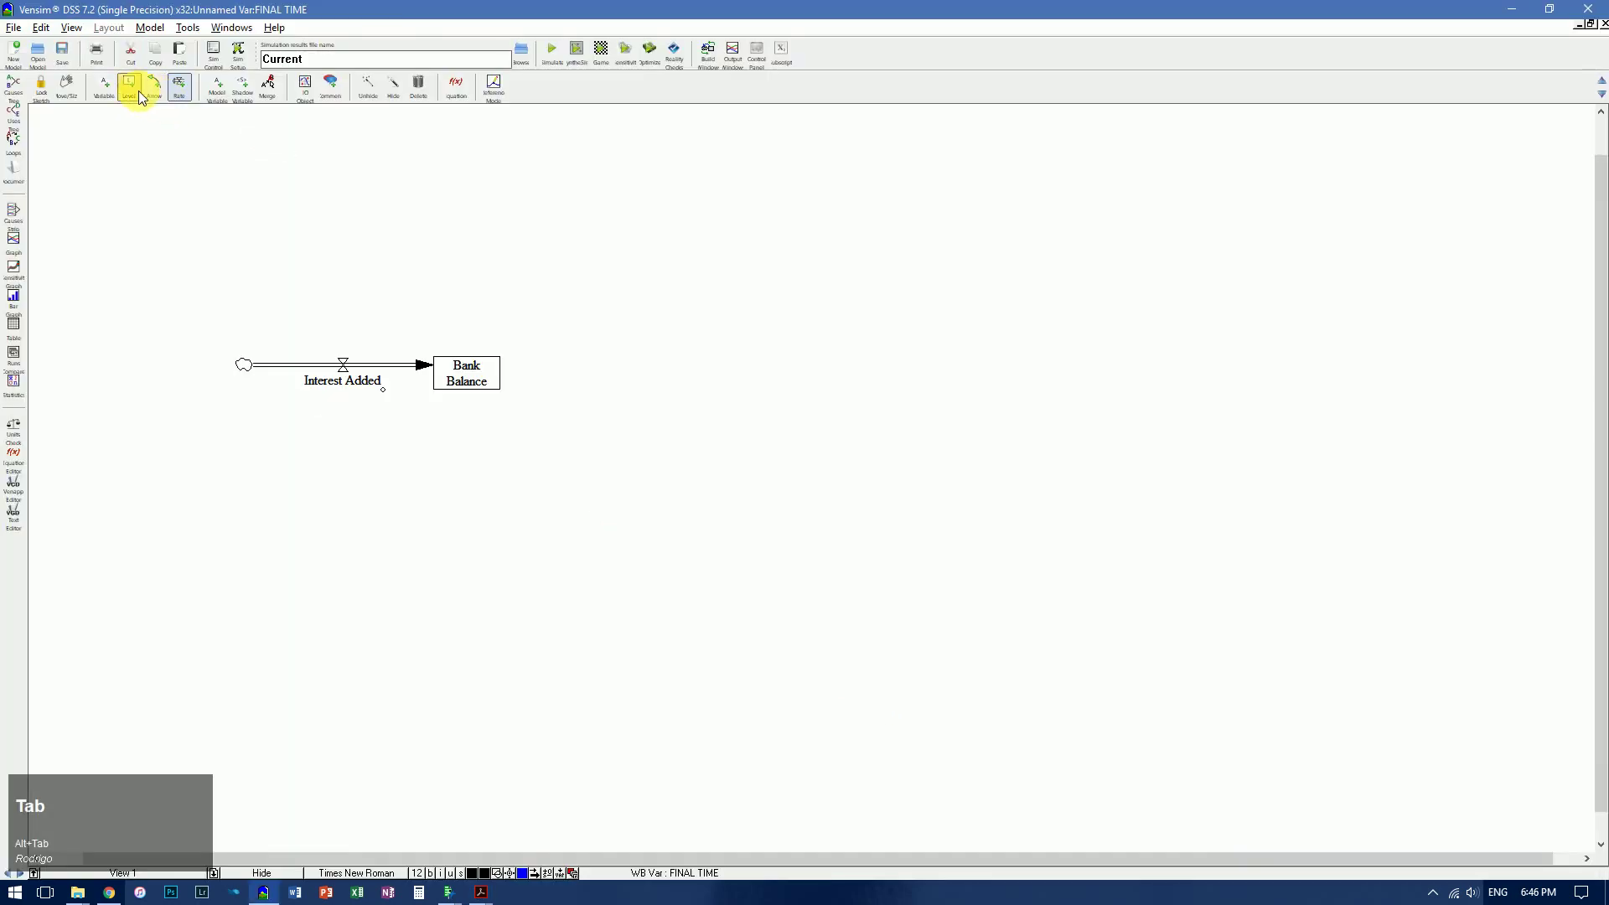
click(104, 86)
click(358, 453)
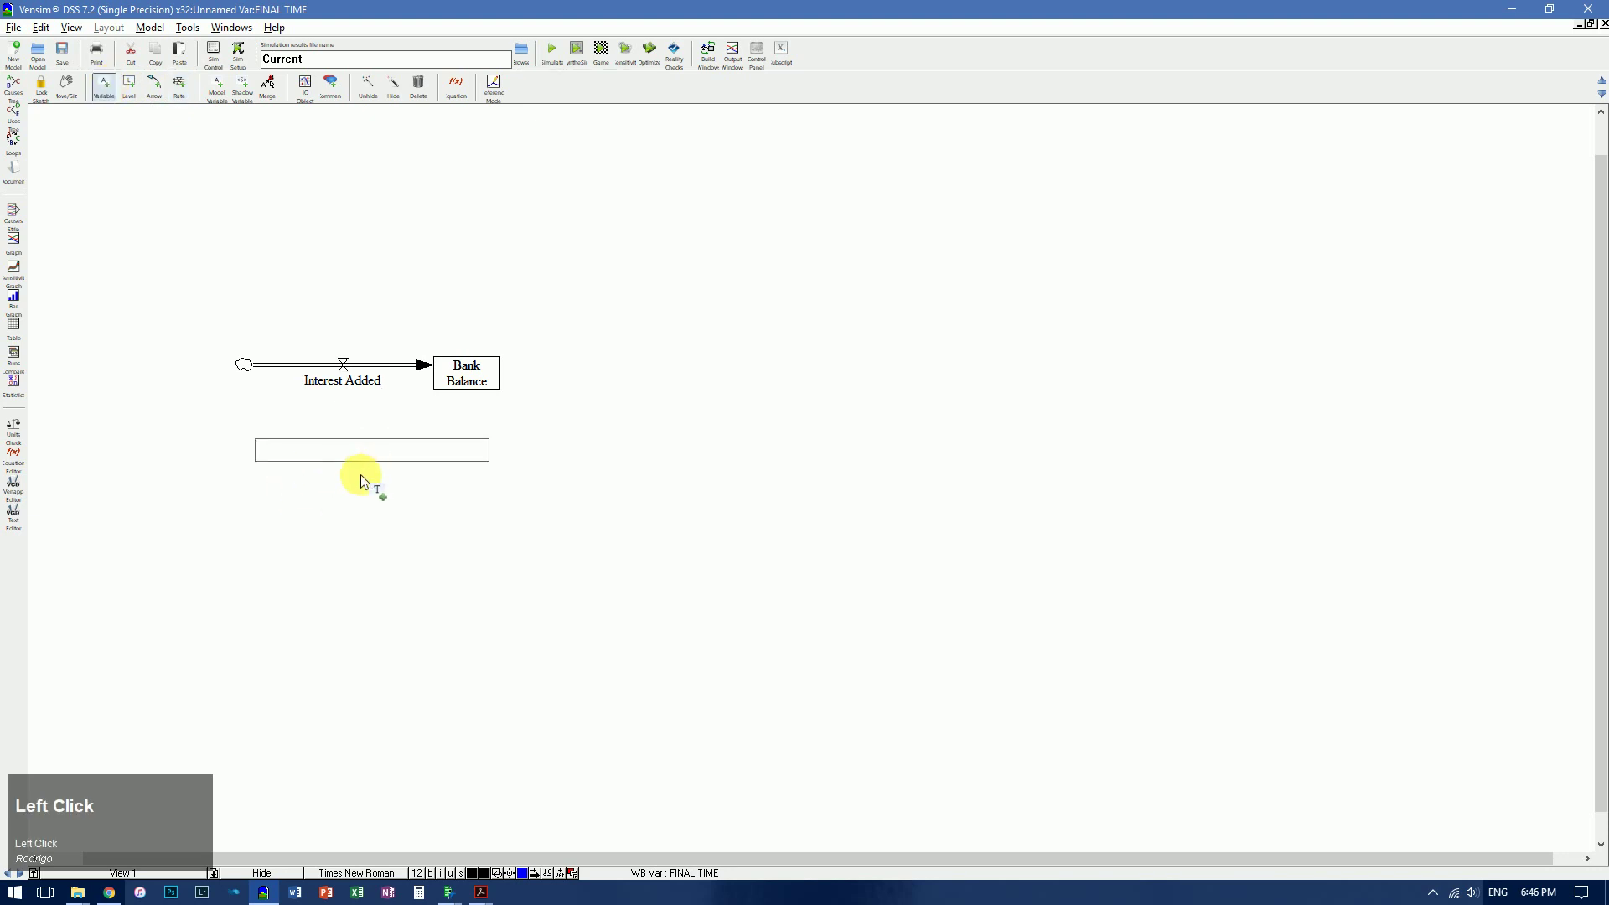
text(Interest Ra)
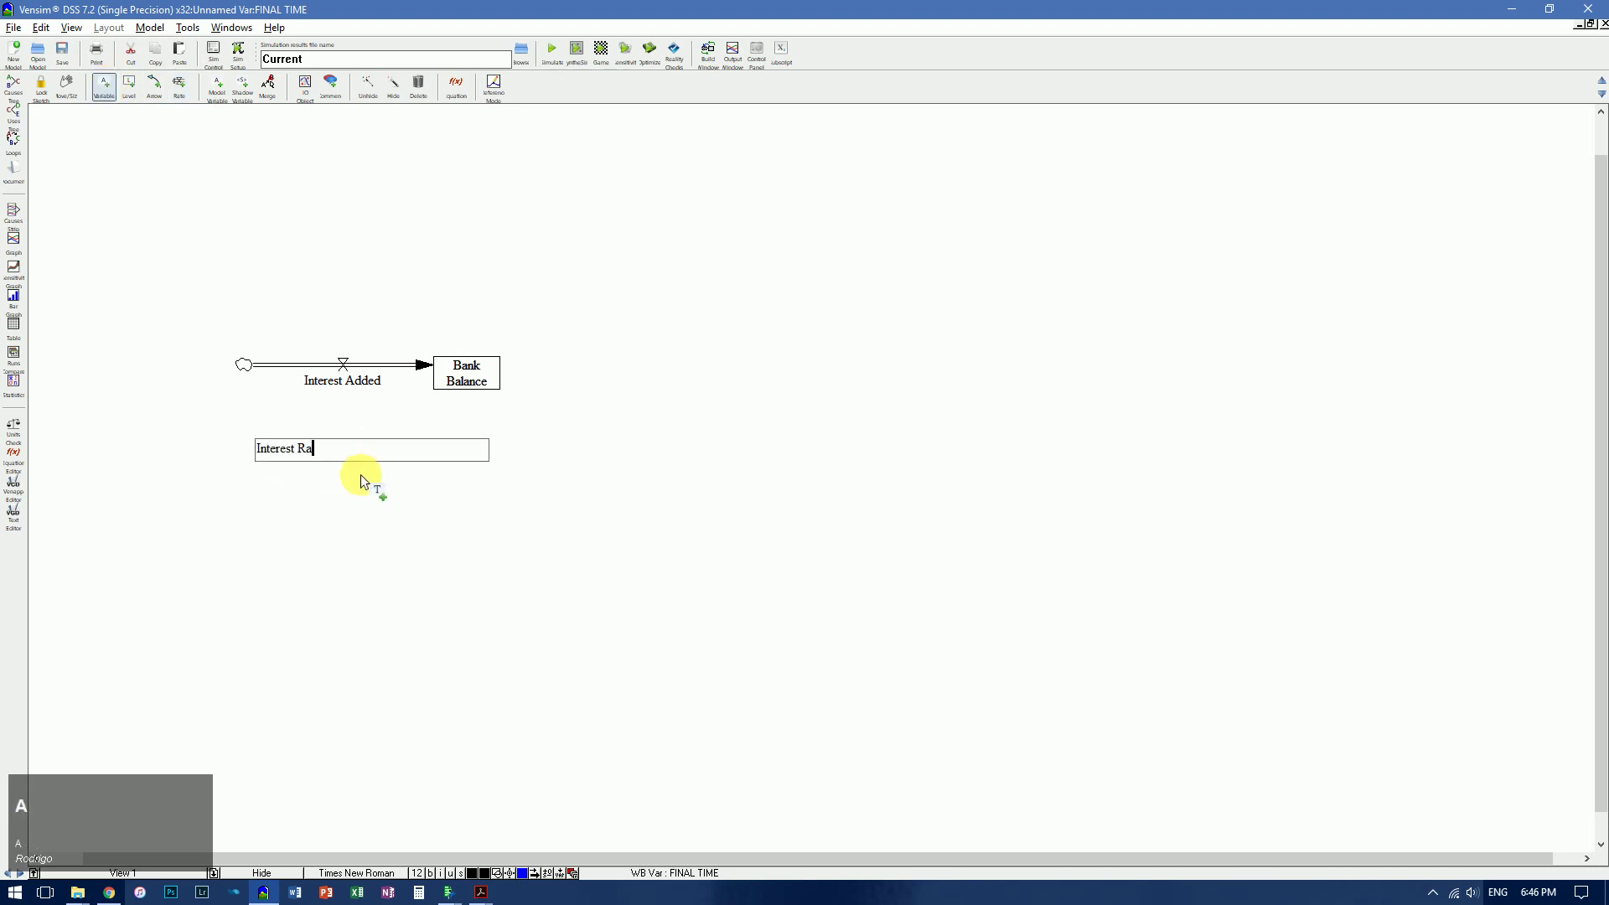
text(te)
key(Return)
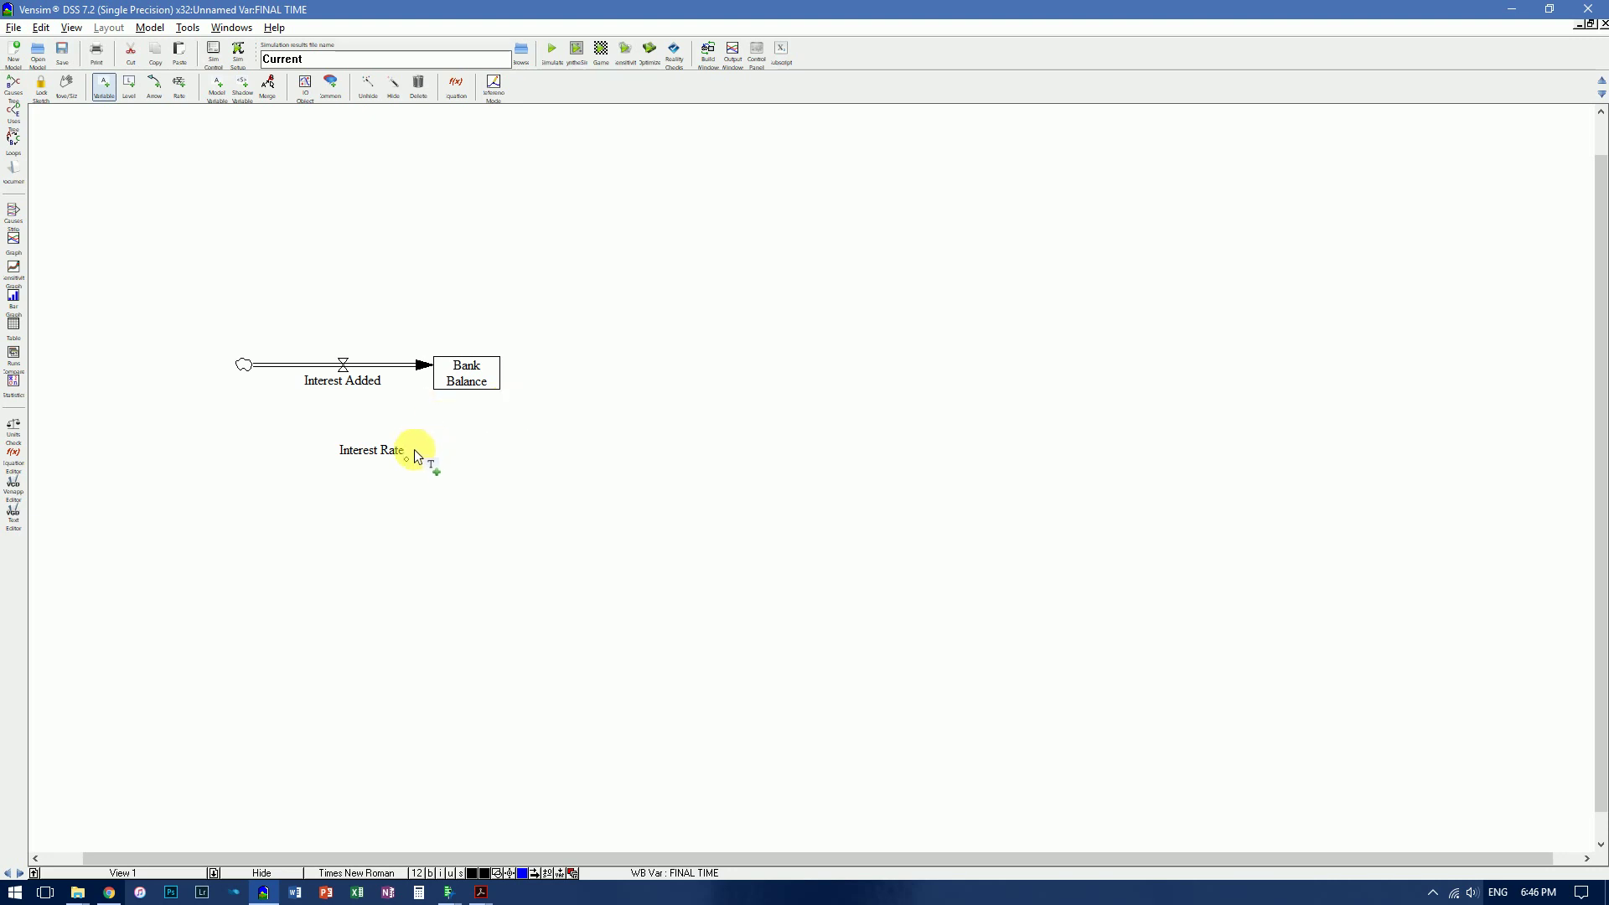
- Following the links in the PDF figure, draw a curved arrow in Vensim from Bank Balance to Interest Rate
key(alt+Tab)
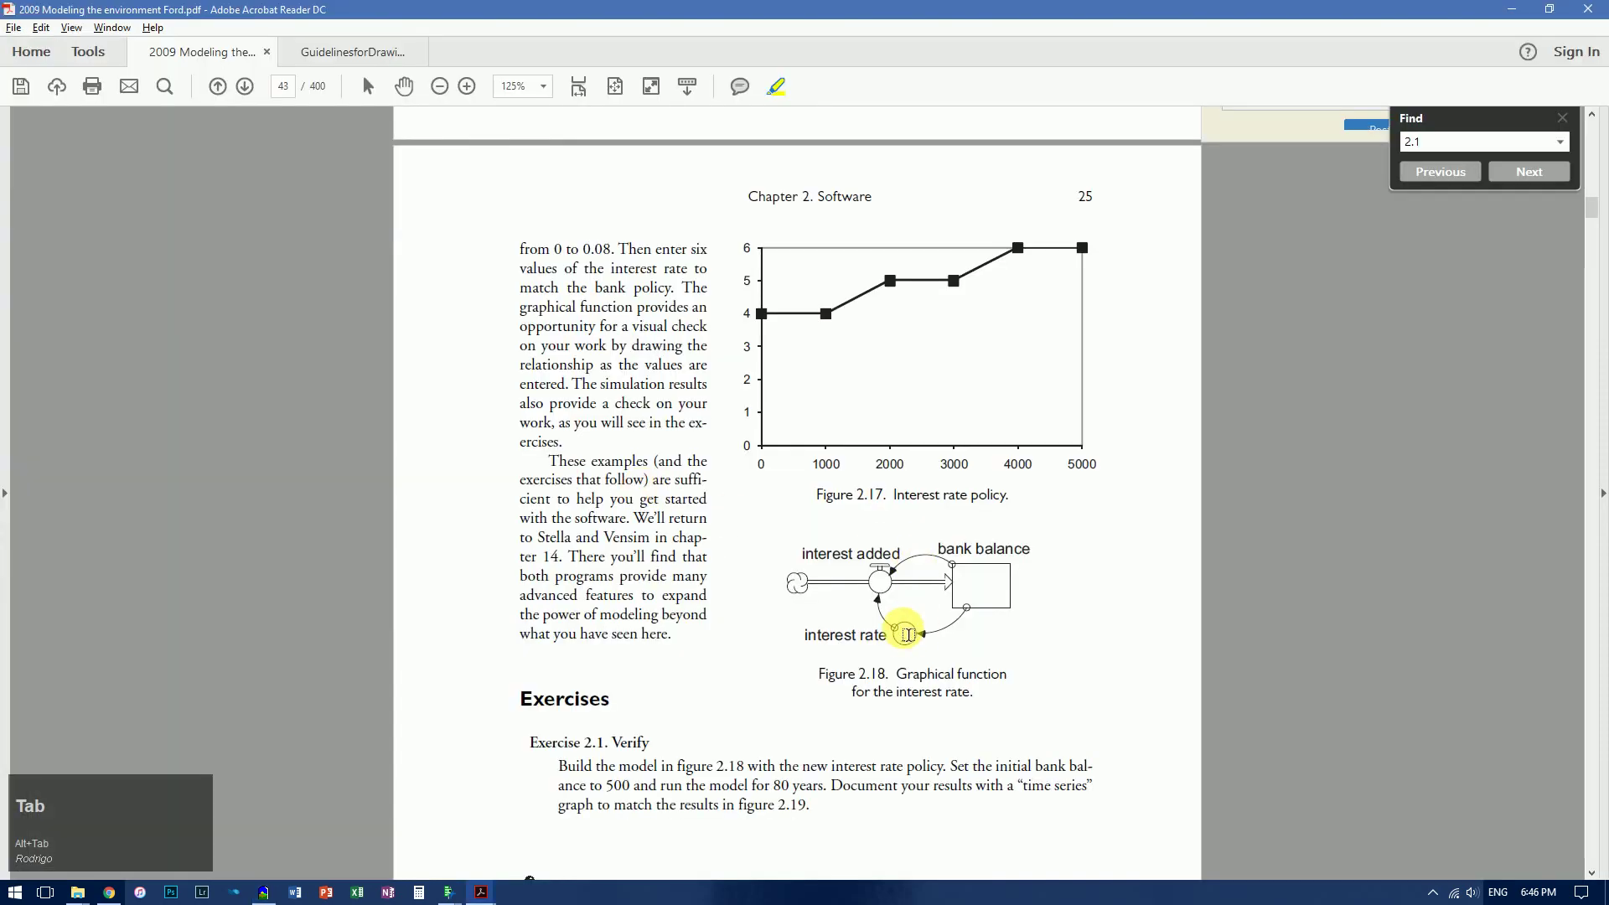
key(alt+Tab)
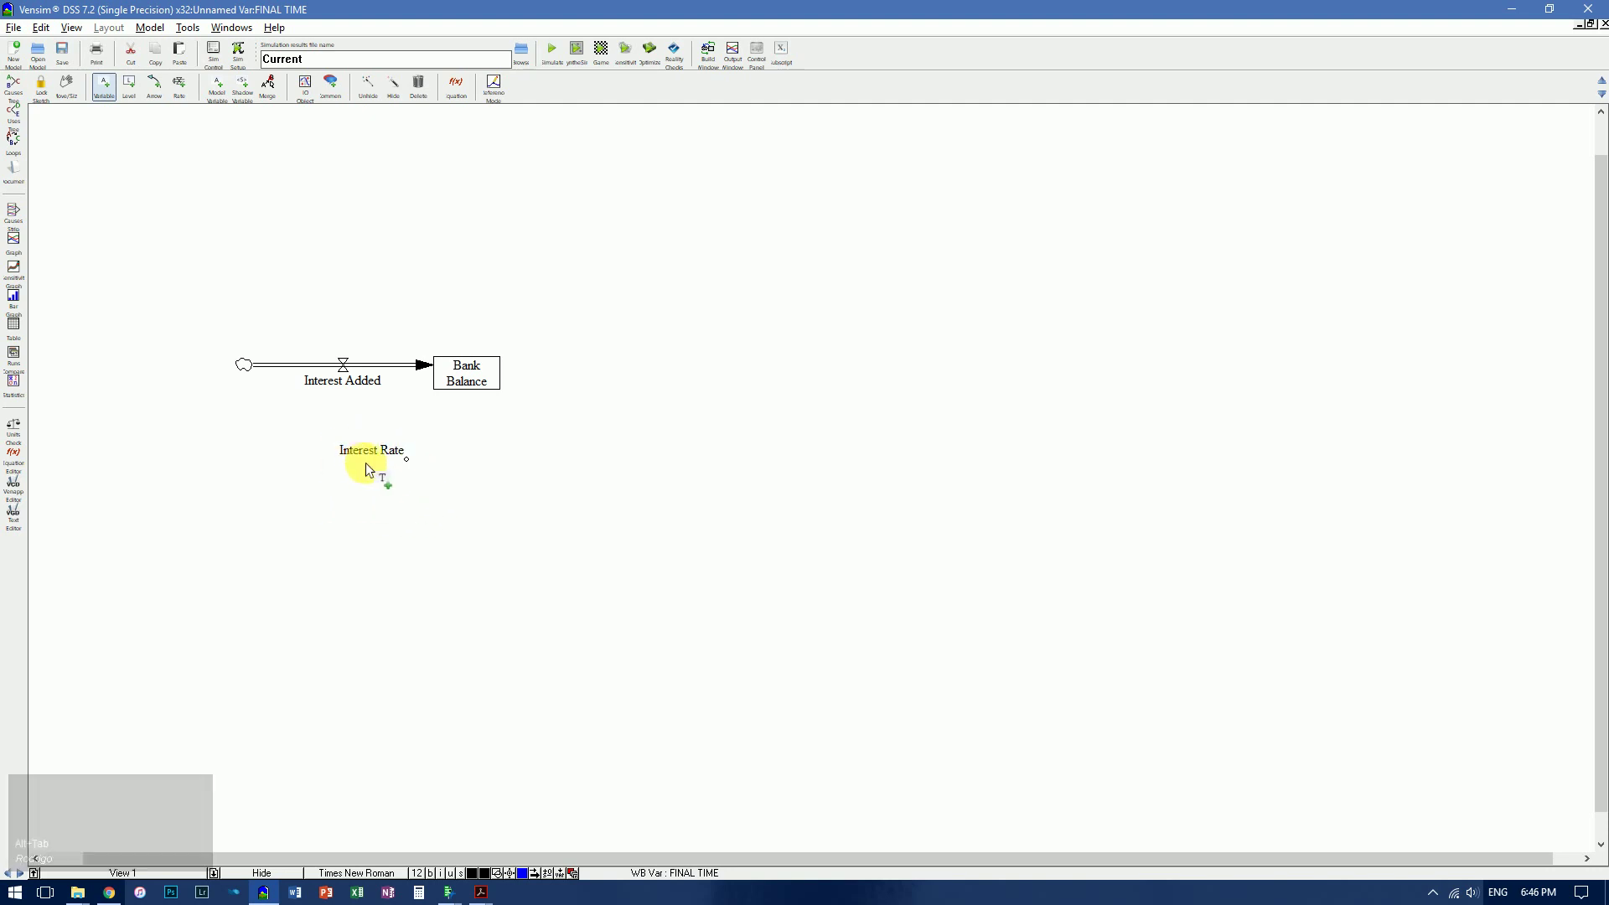
key(alt+Tab)
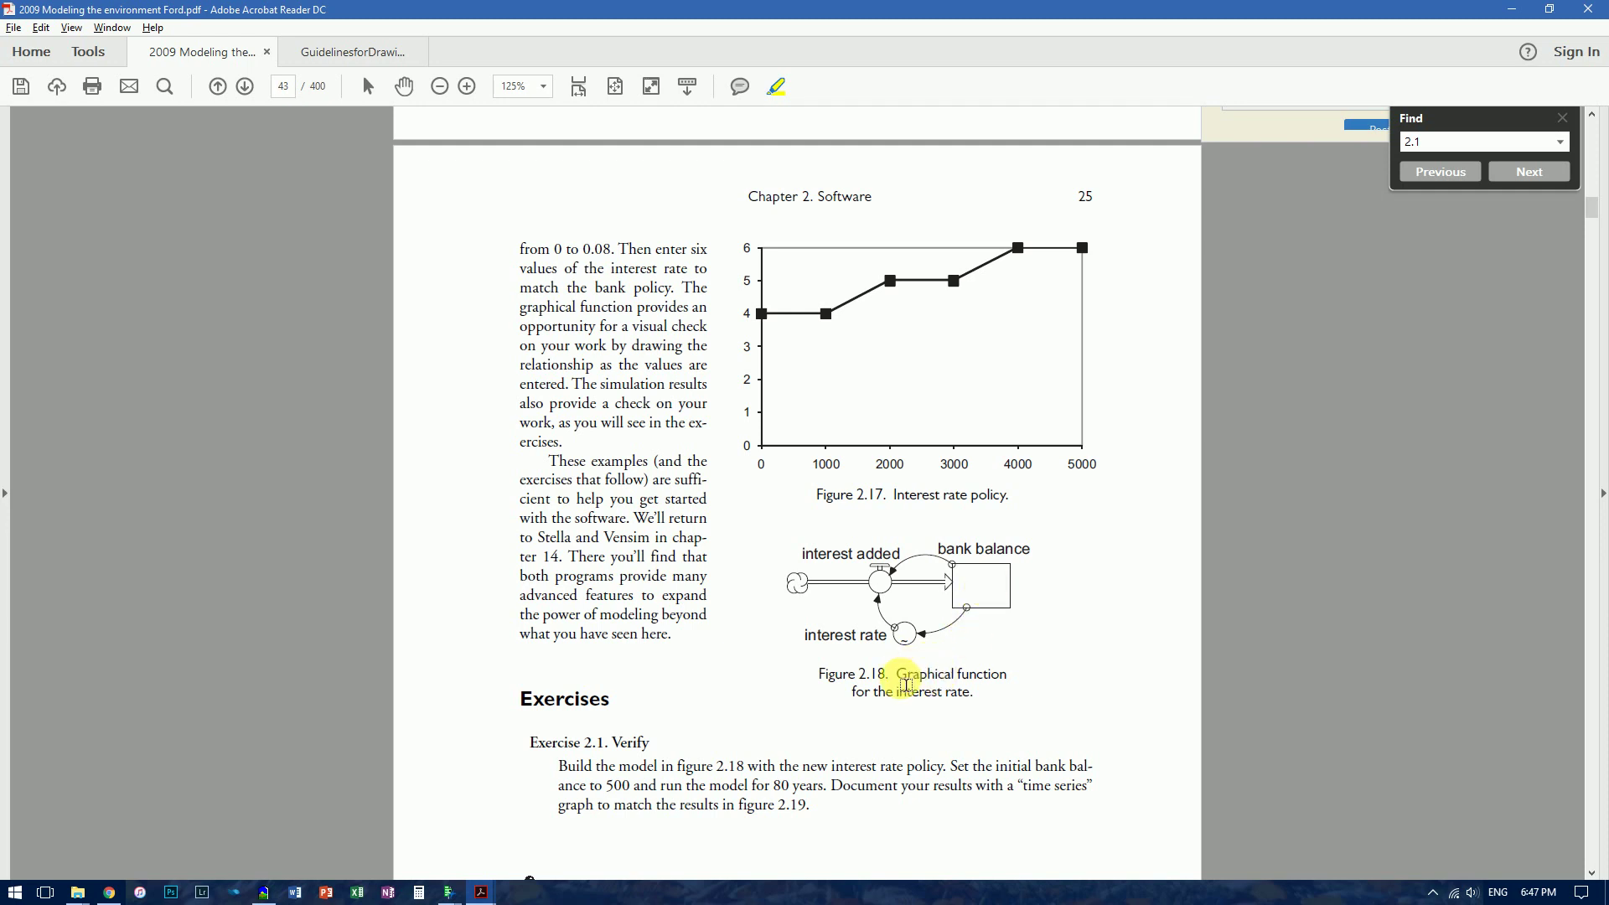
key(alt+Tab)
right_click(872, 635)
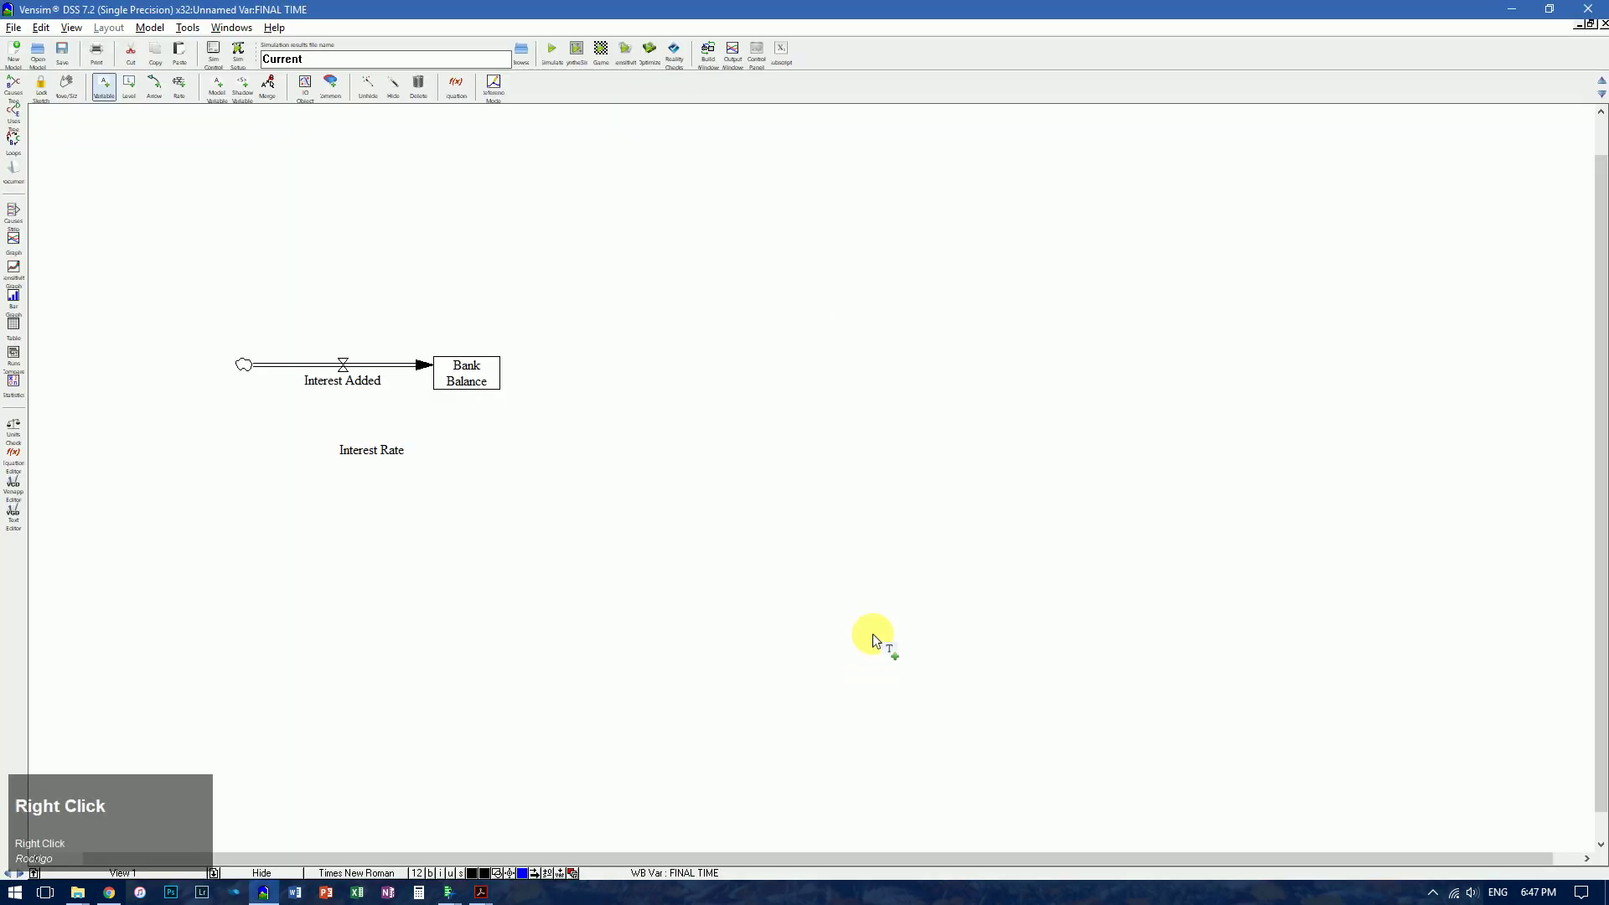
key(5)
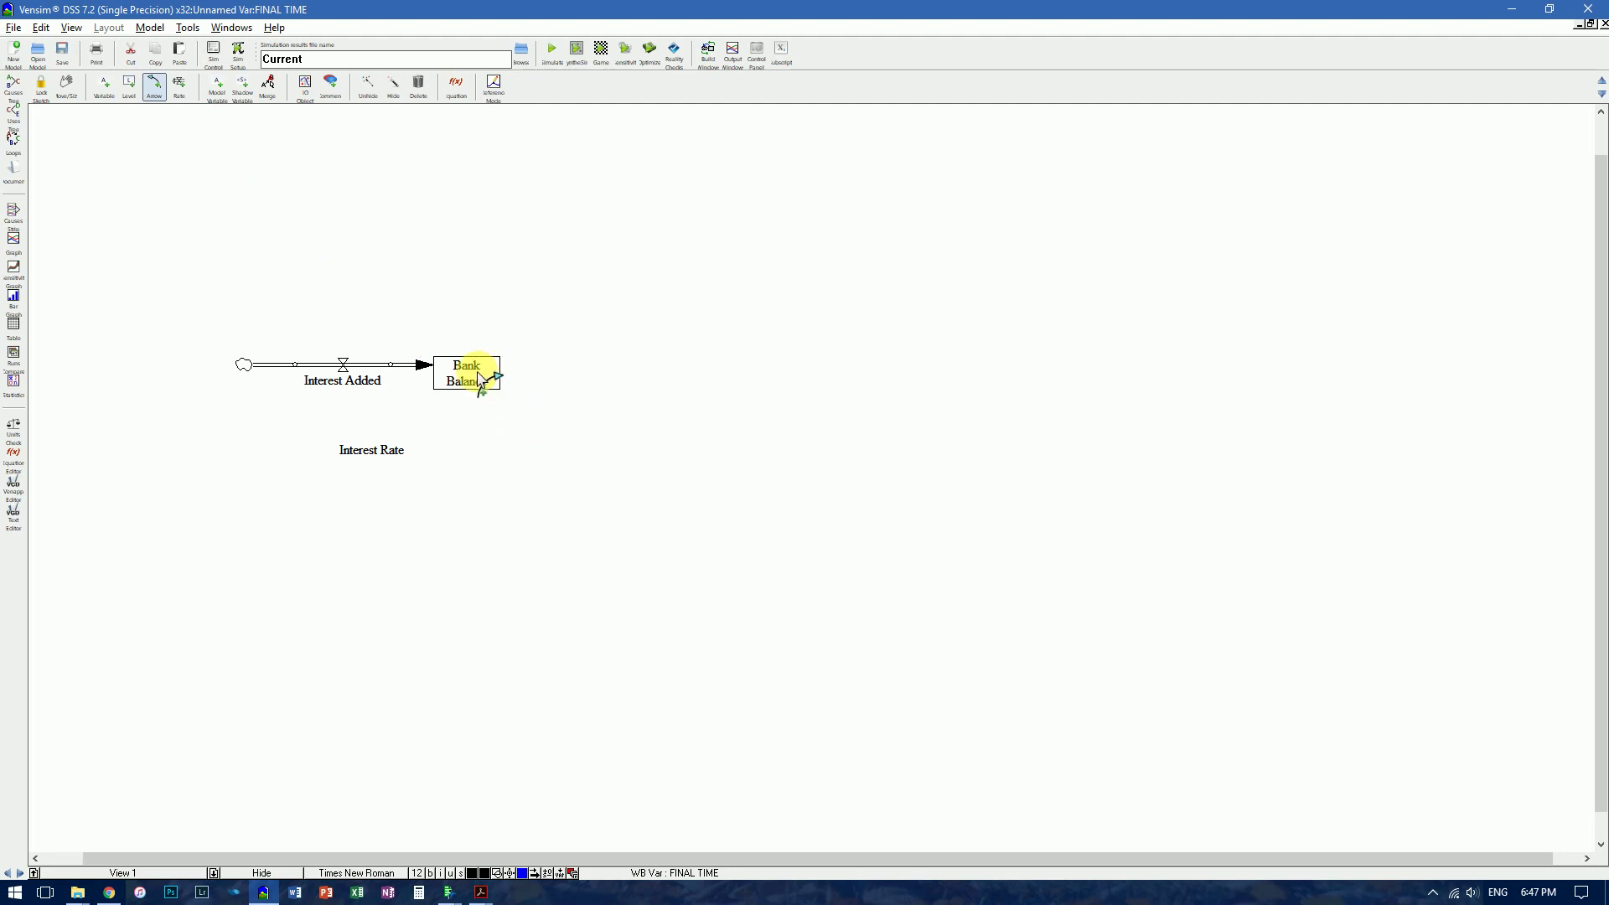
click(478, 382)
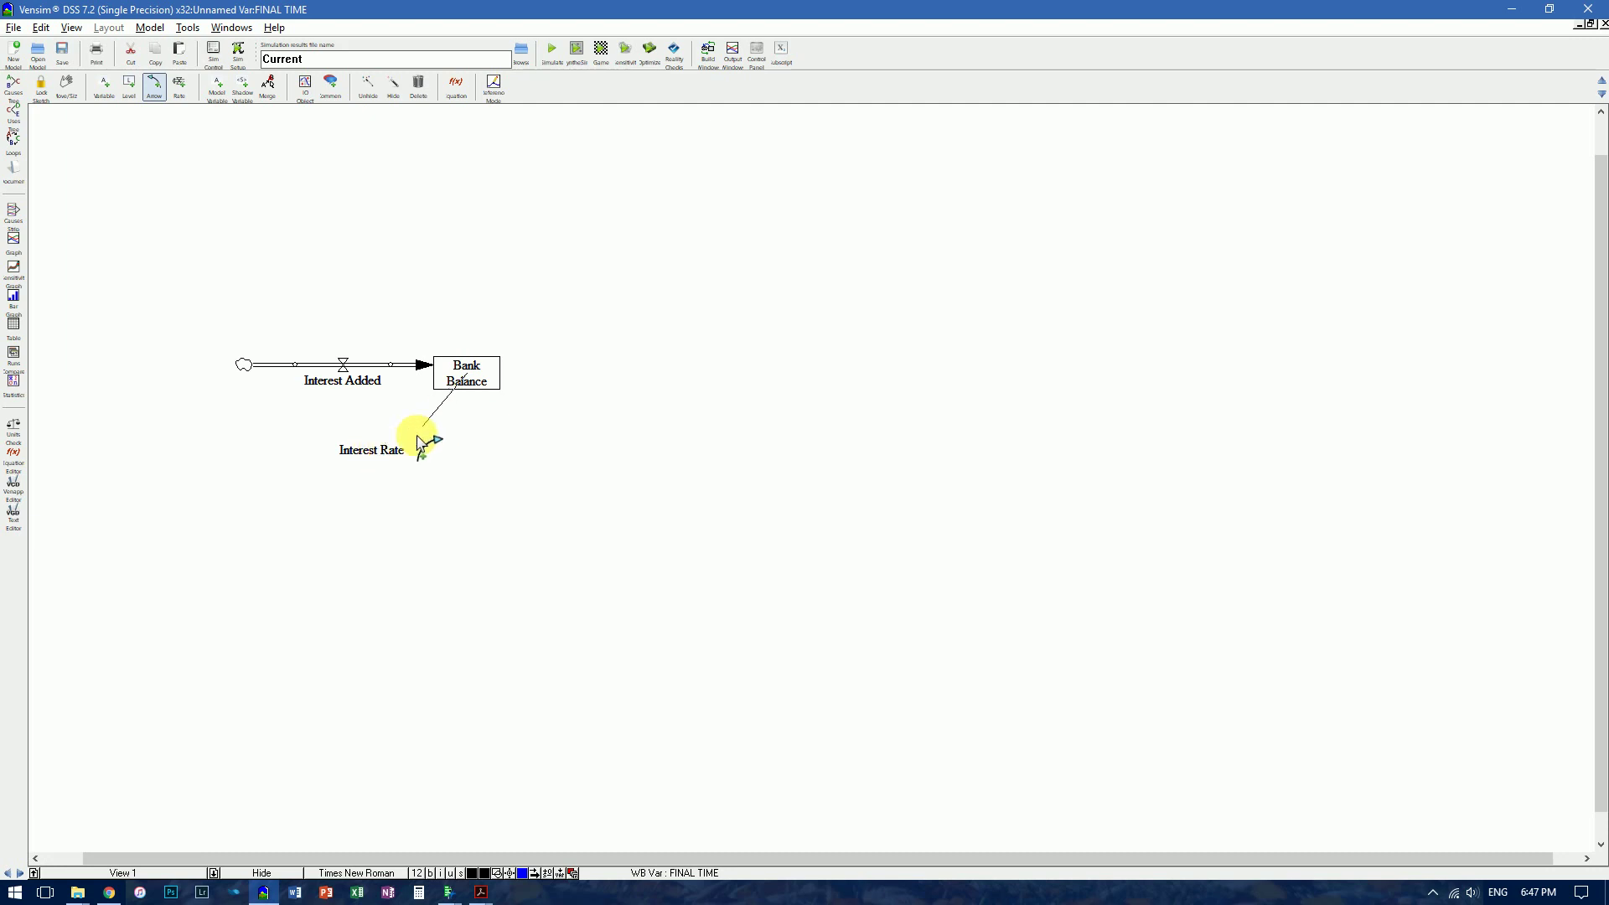
click(465, 435)
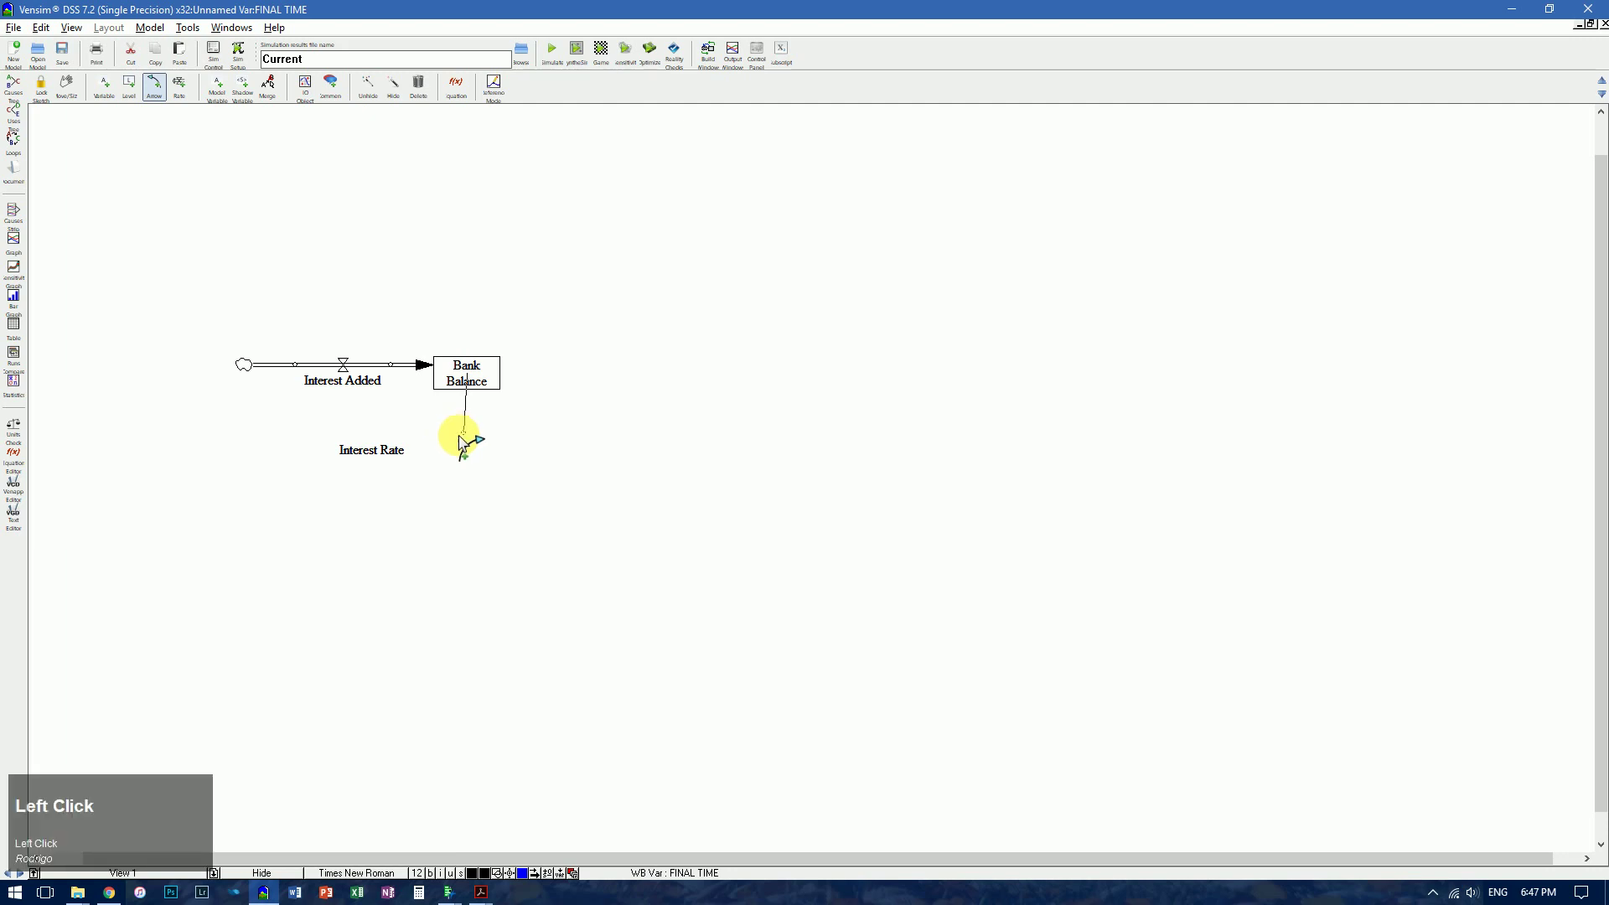
click(394, 459)
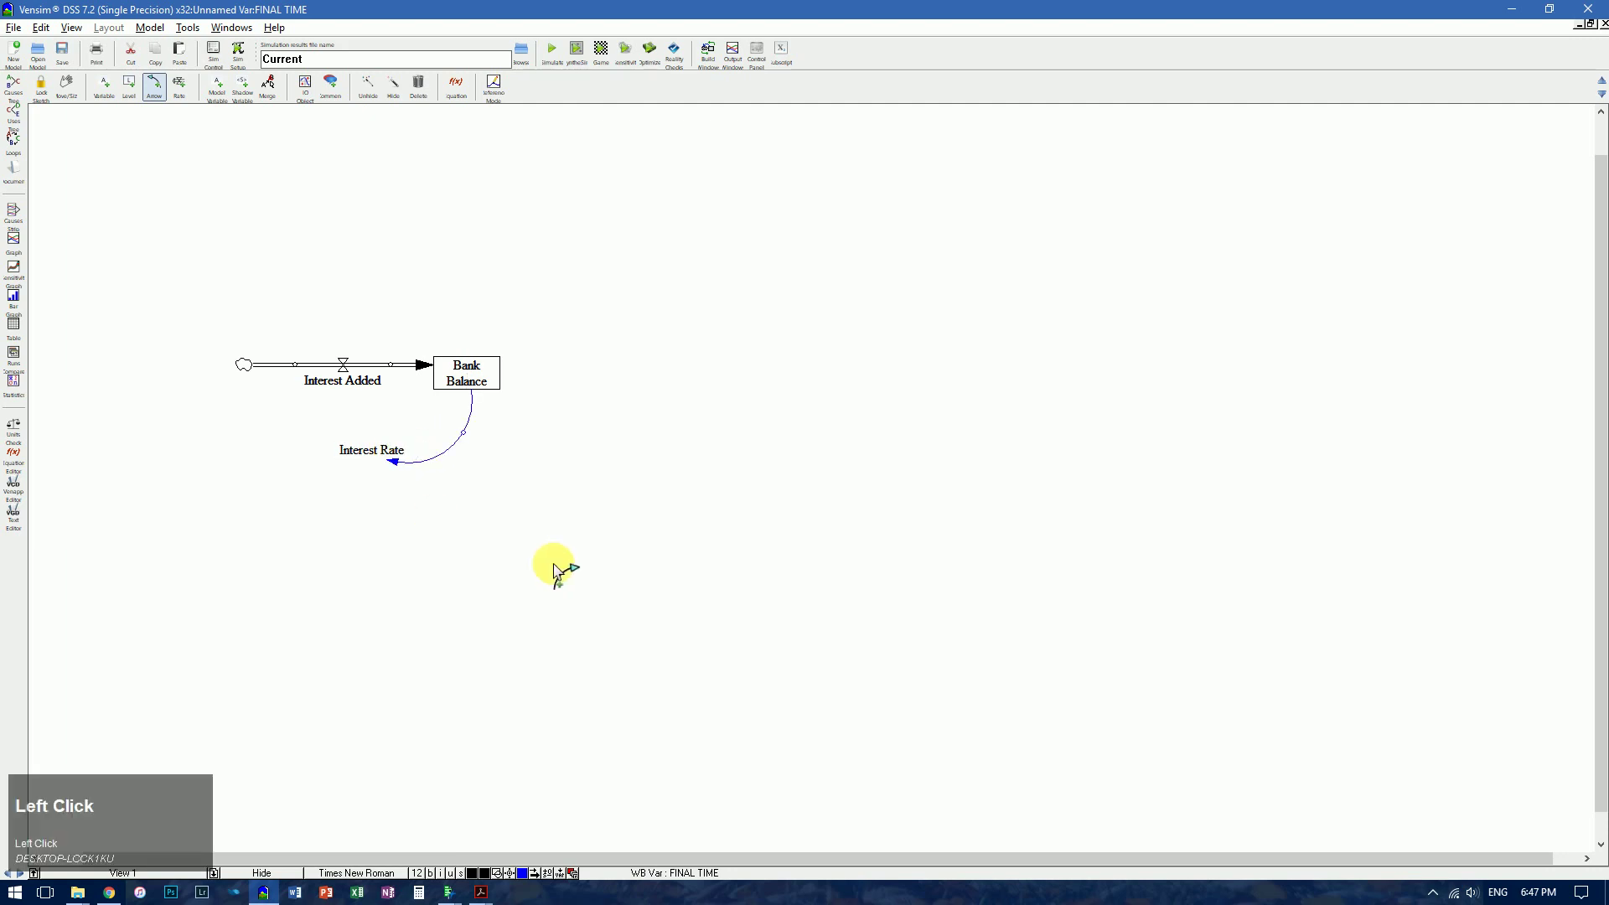
- Draw curved arrows from Interest Rate to Interest Added and, after checking figure 2.18 in the PDF, from Bank Balance to the Interest Added valve
click(362, 457)
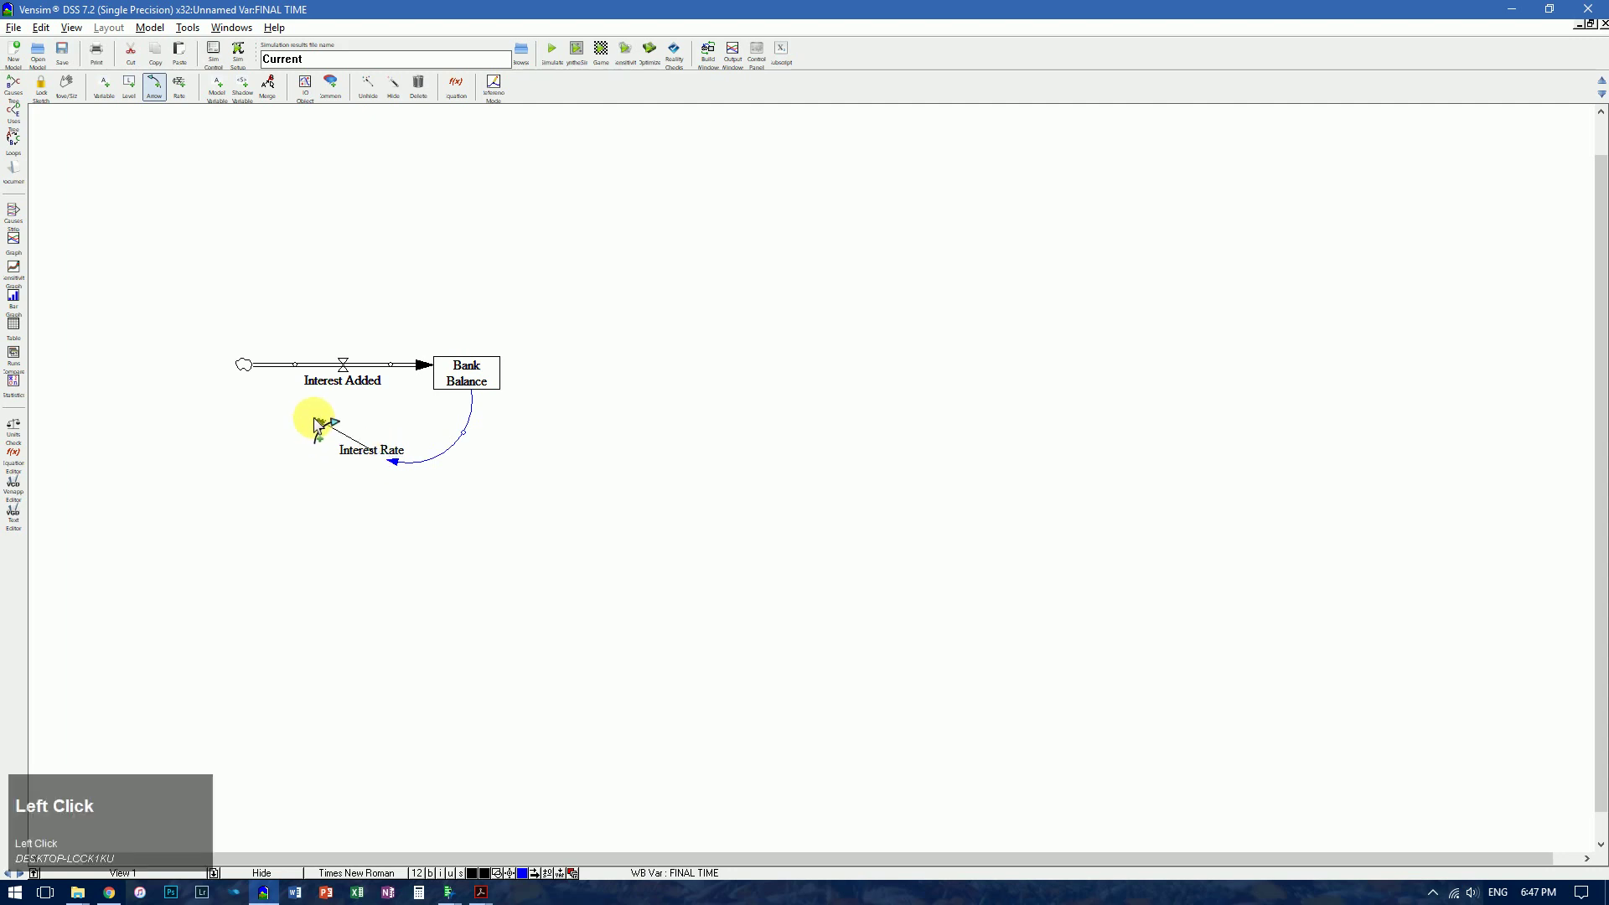
click(340, 378)
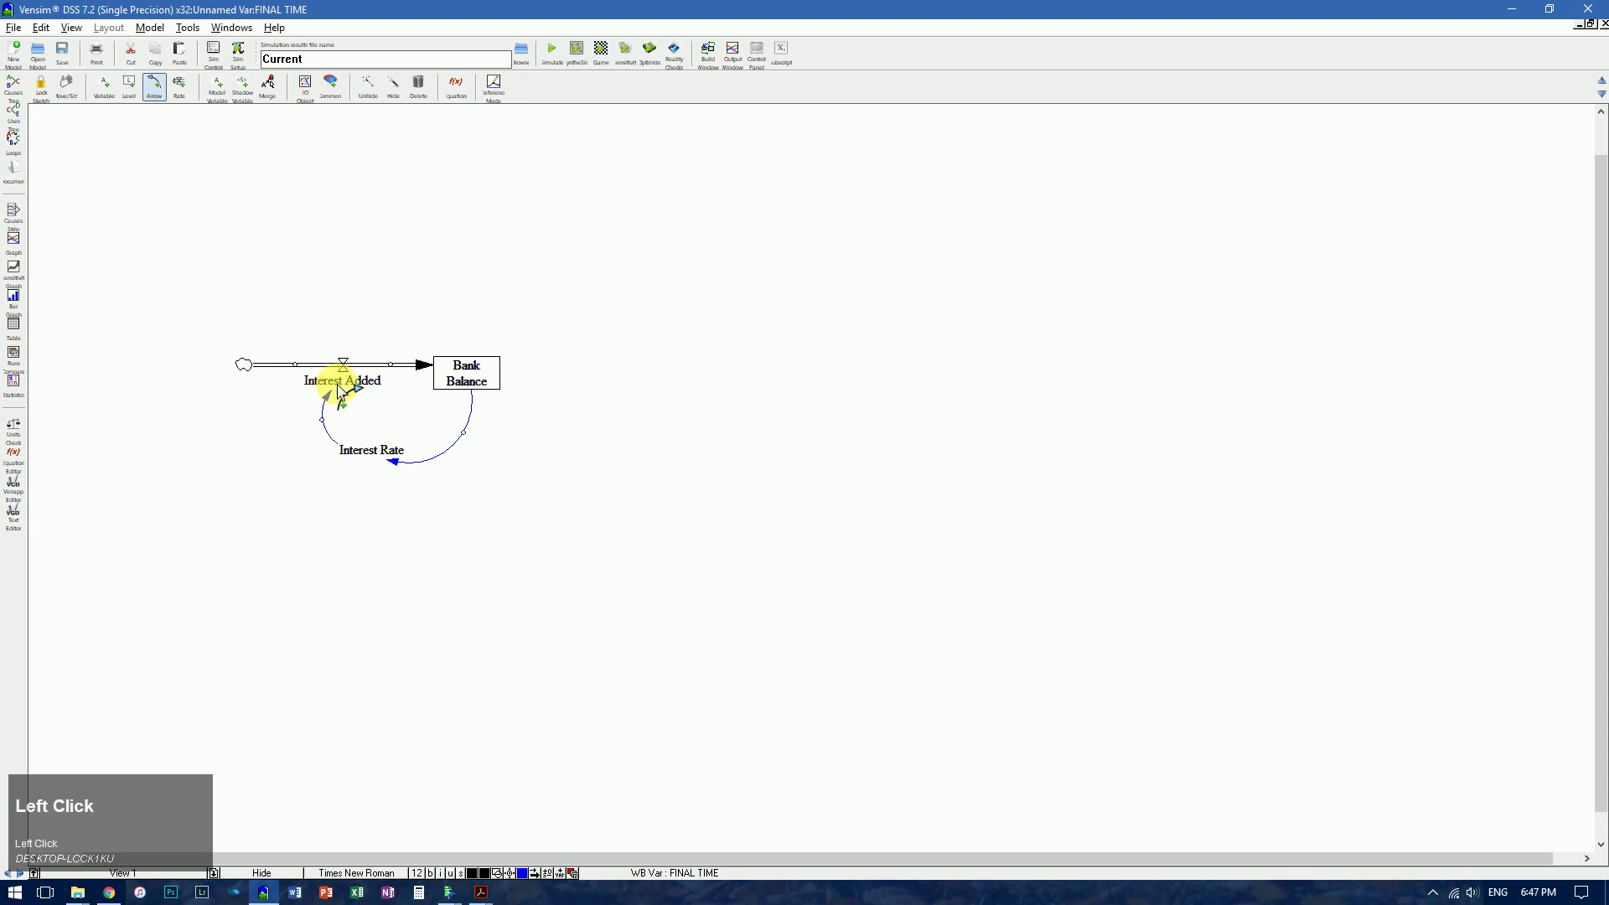
key(alt+Tab)
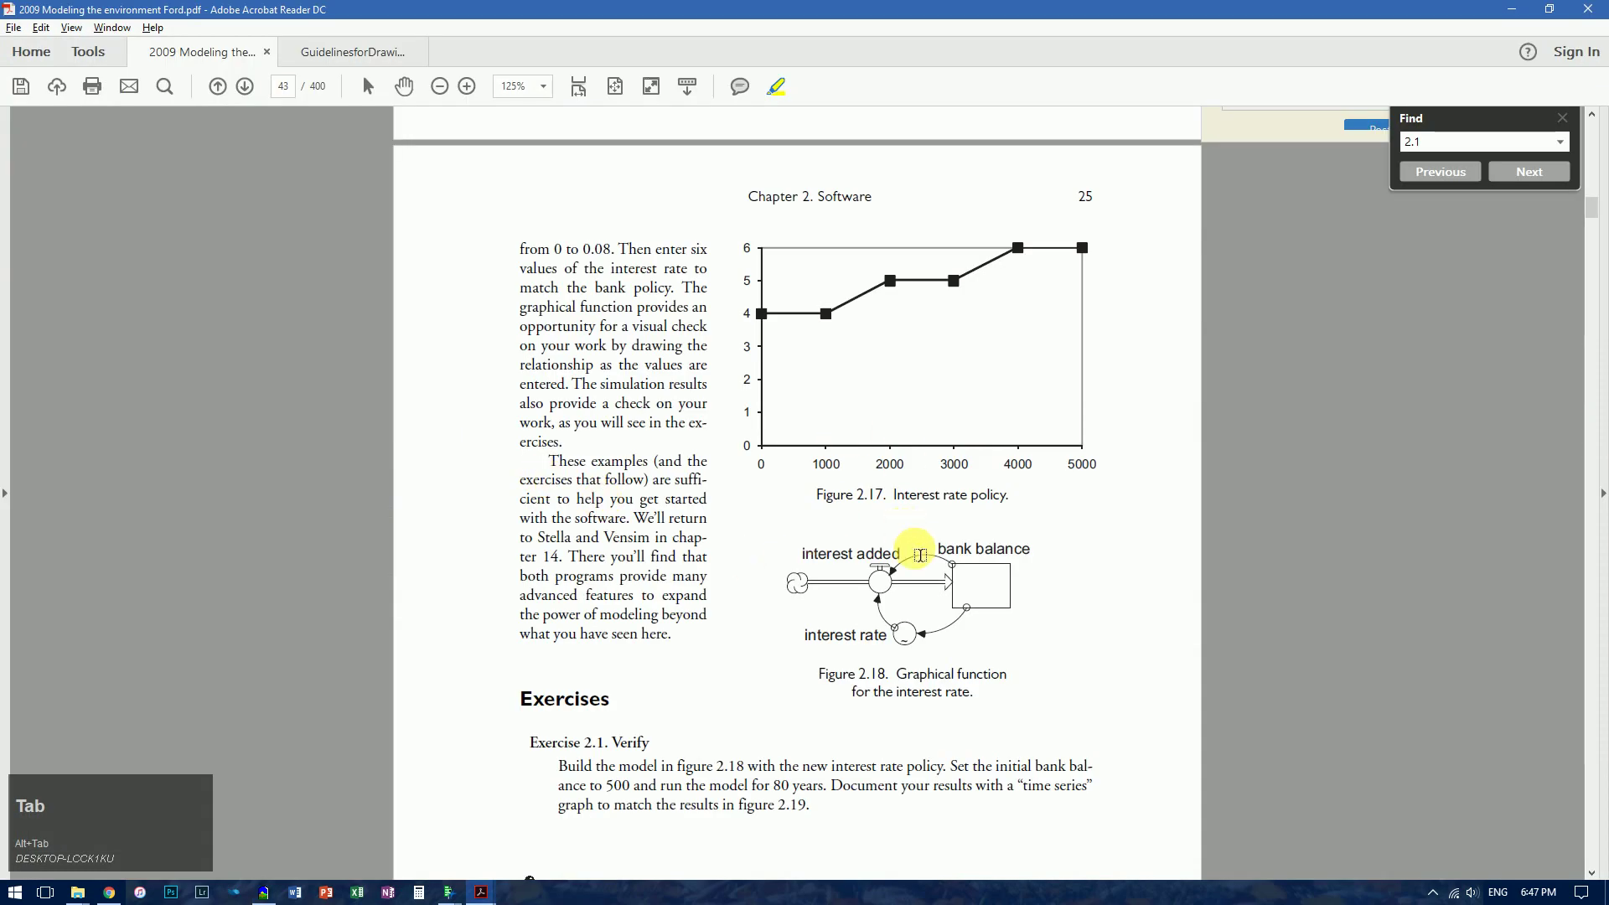
key(alt+Tab)
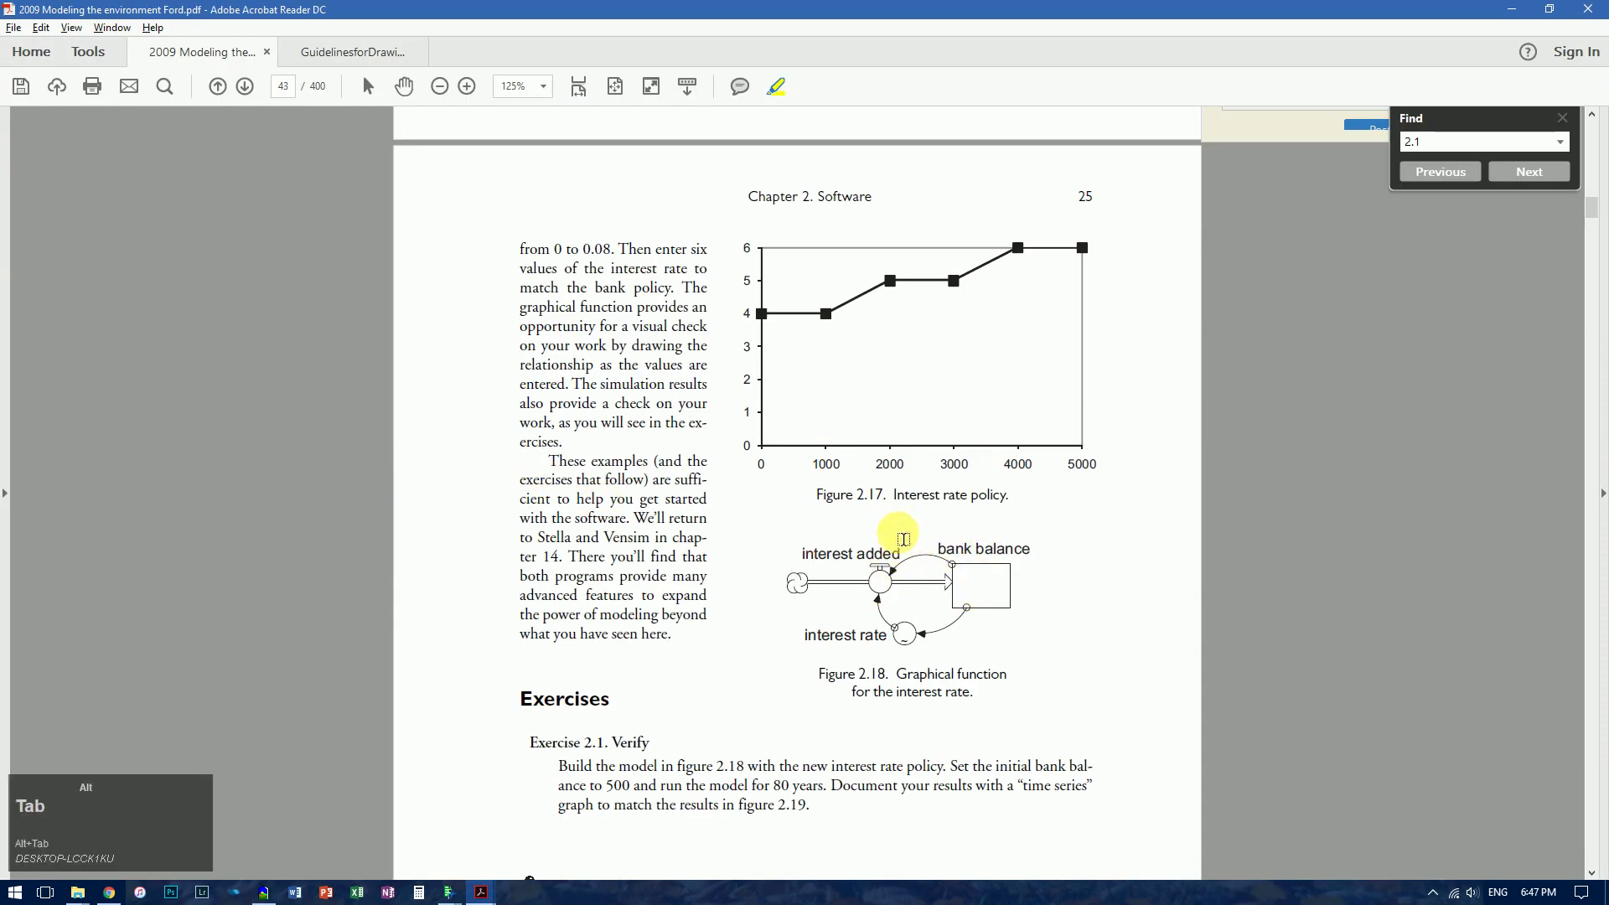
click(463, 379)
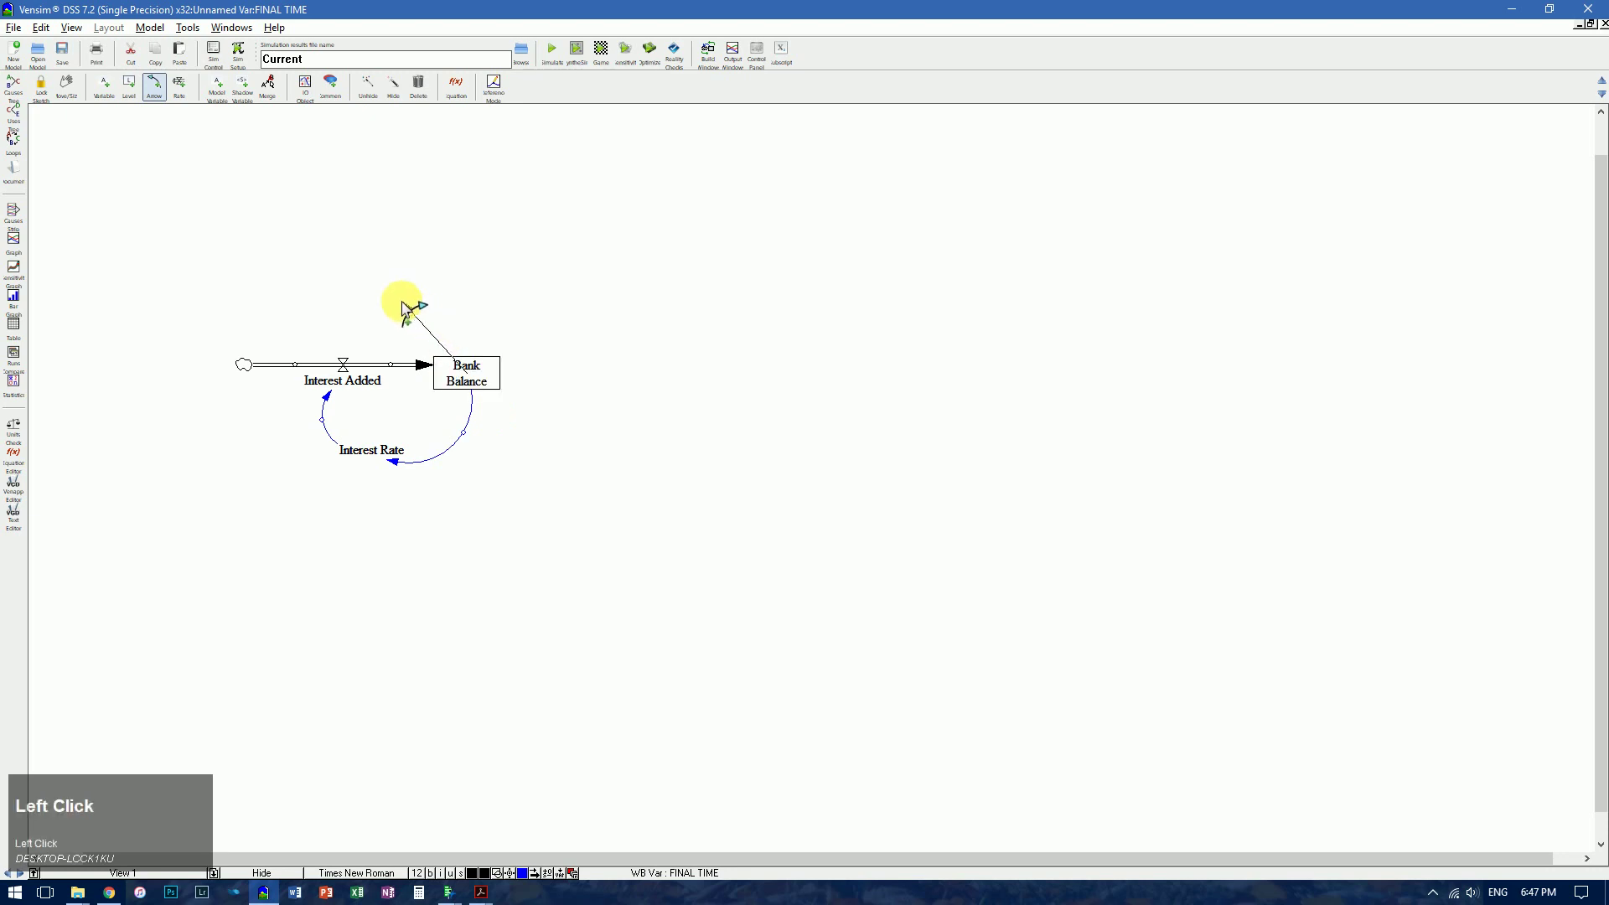
click(402, 300)
click(345, 364)
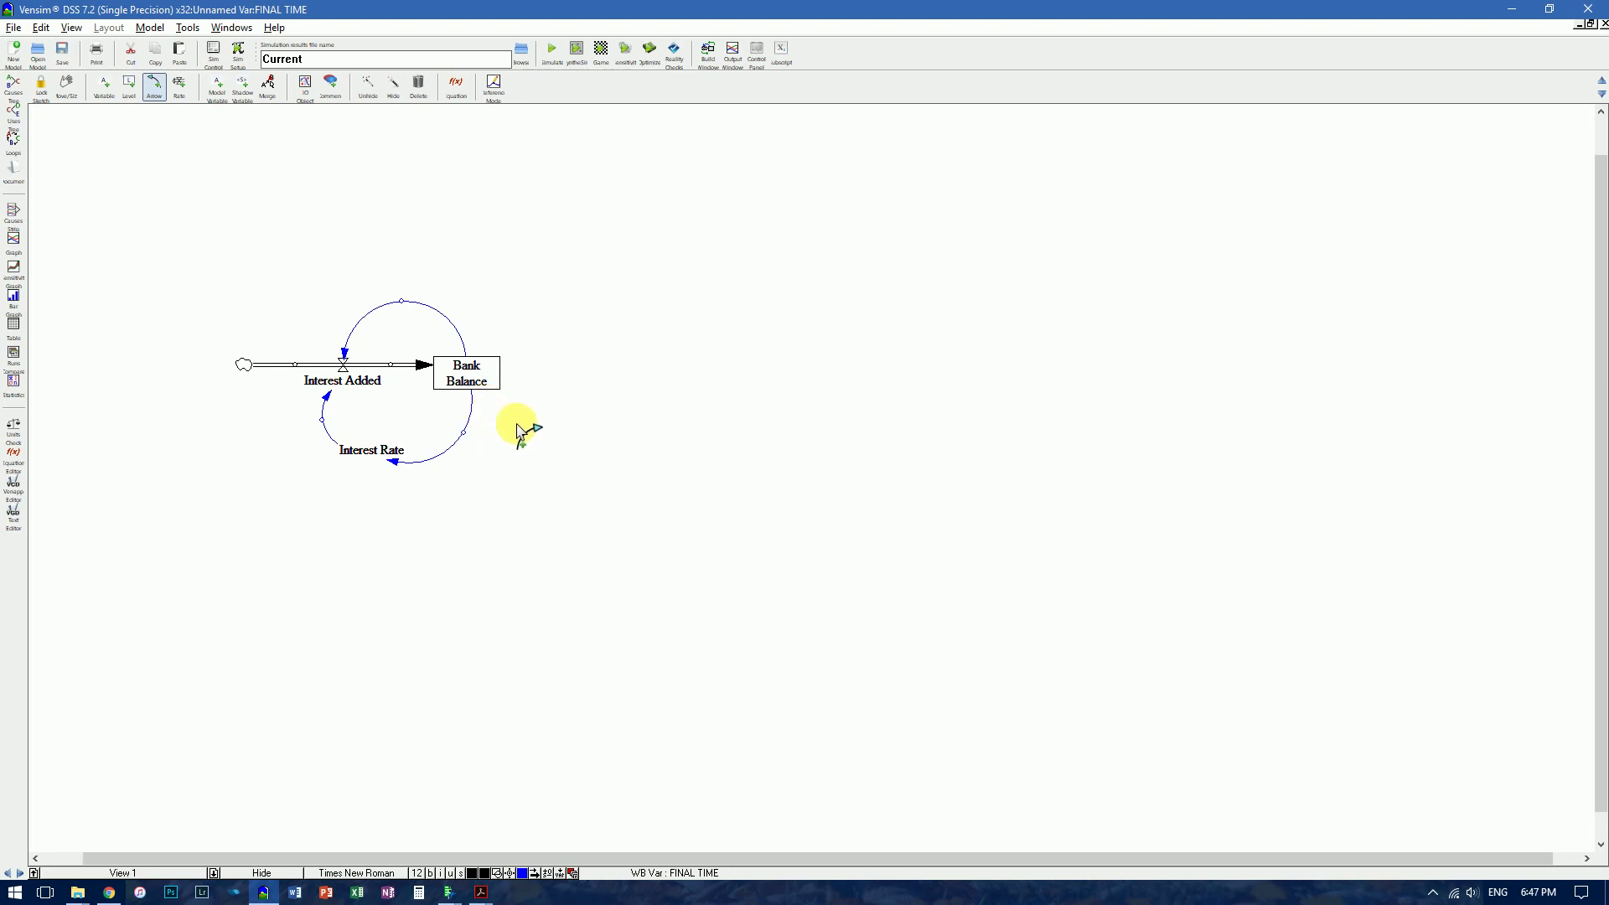
- Switch to the PDF, review the interest rate policy text, and highlight the Exercise 2.1 instruction to set the initial bank balance to 500
key(alt+Tab)
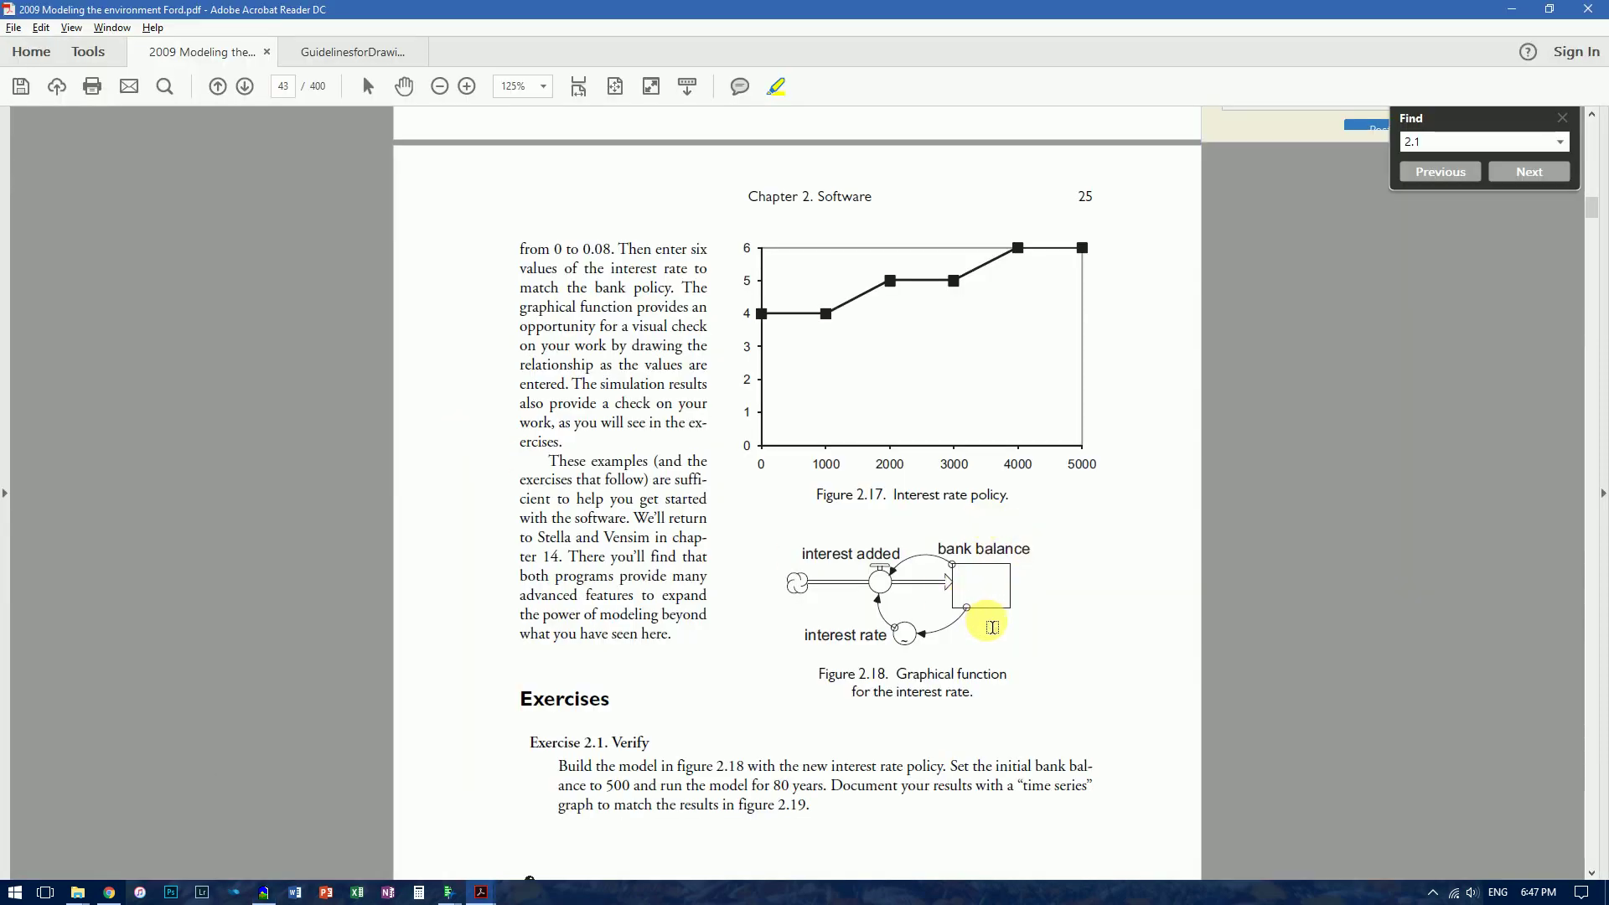
scroll(992, 627, up, 5)
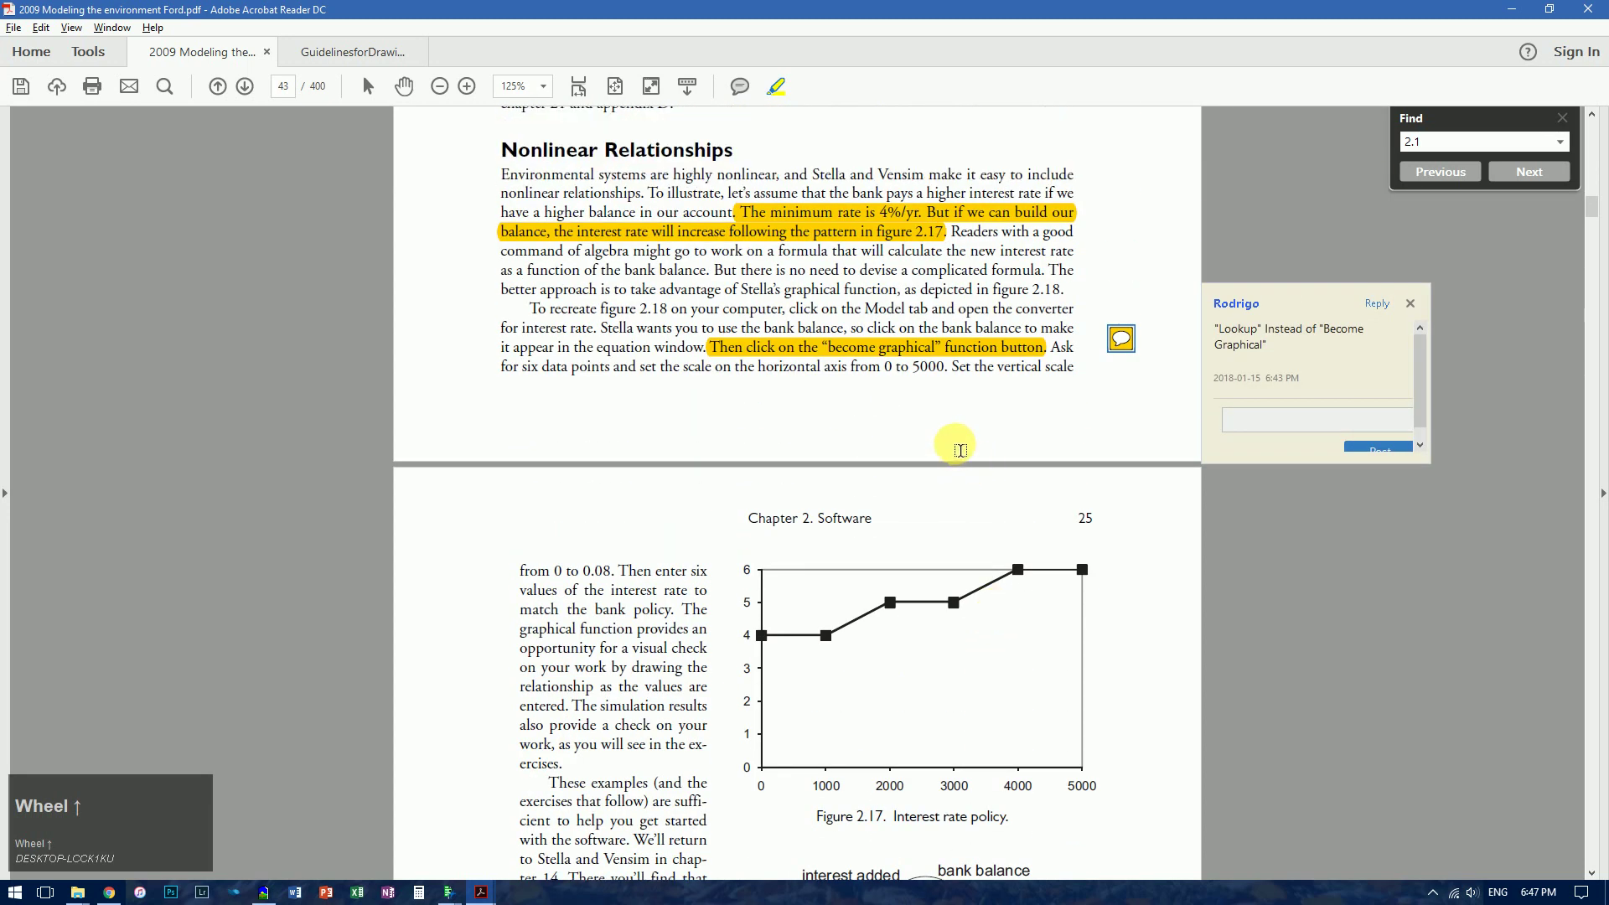
scroll(960, 451, down, 2)
scroll(960, 451, down, 1)
scroll(970, 506, down, 2)
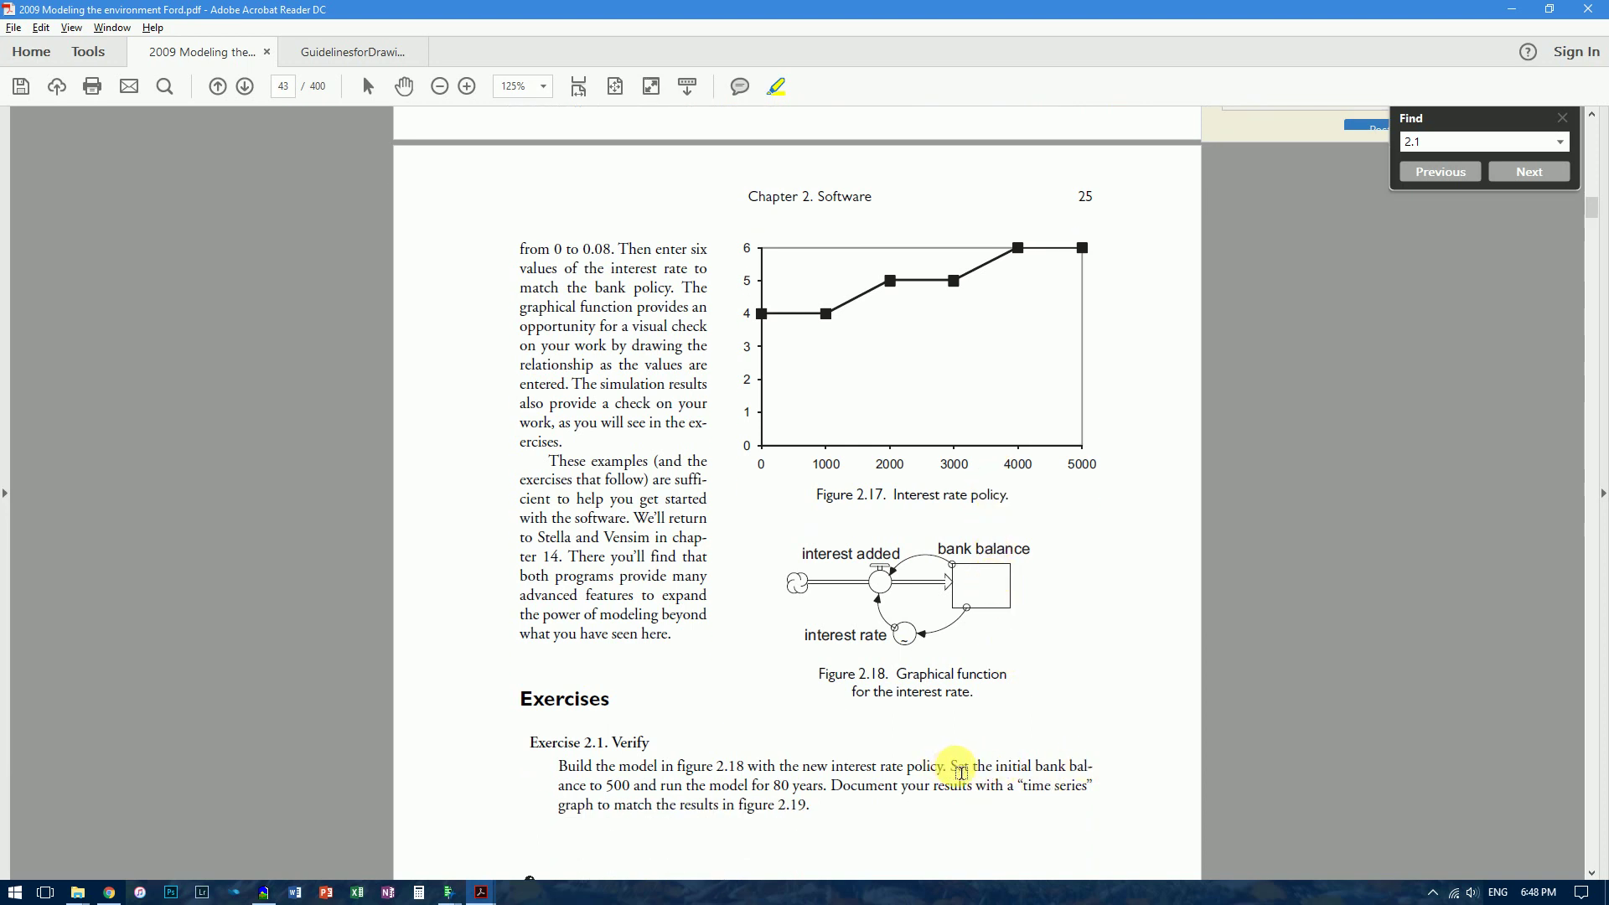
drag(955, 780, 620, 798)
- Switch back to Vensim and edit the Bank Balance equation, setting its initial value to 500 and its units to $
key(alt+Tab)
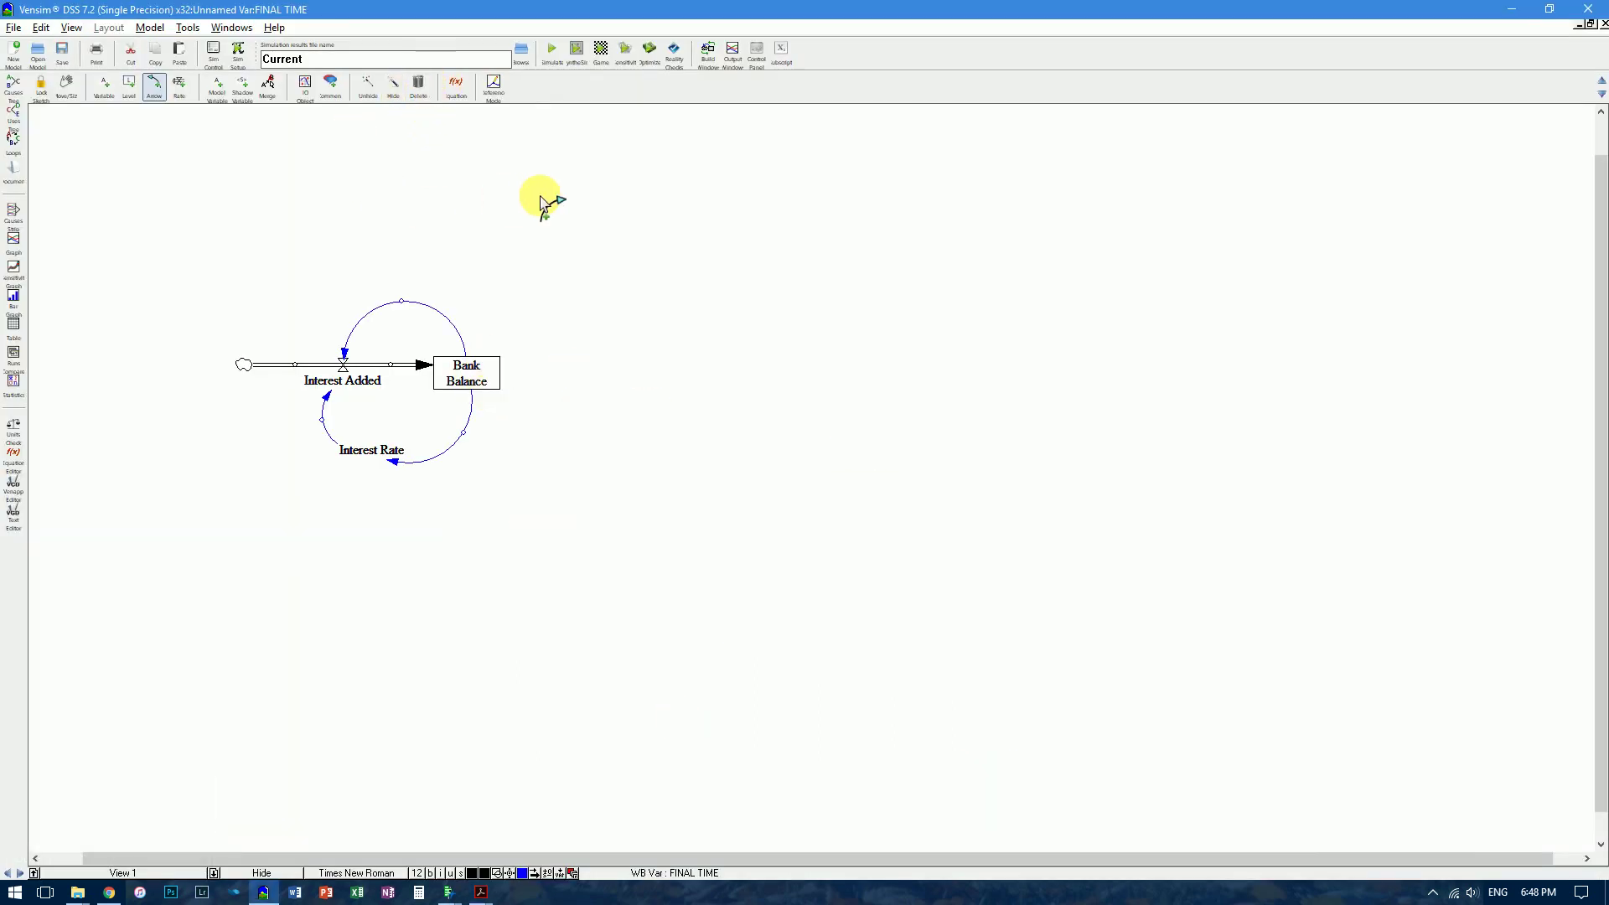
key(6)
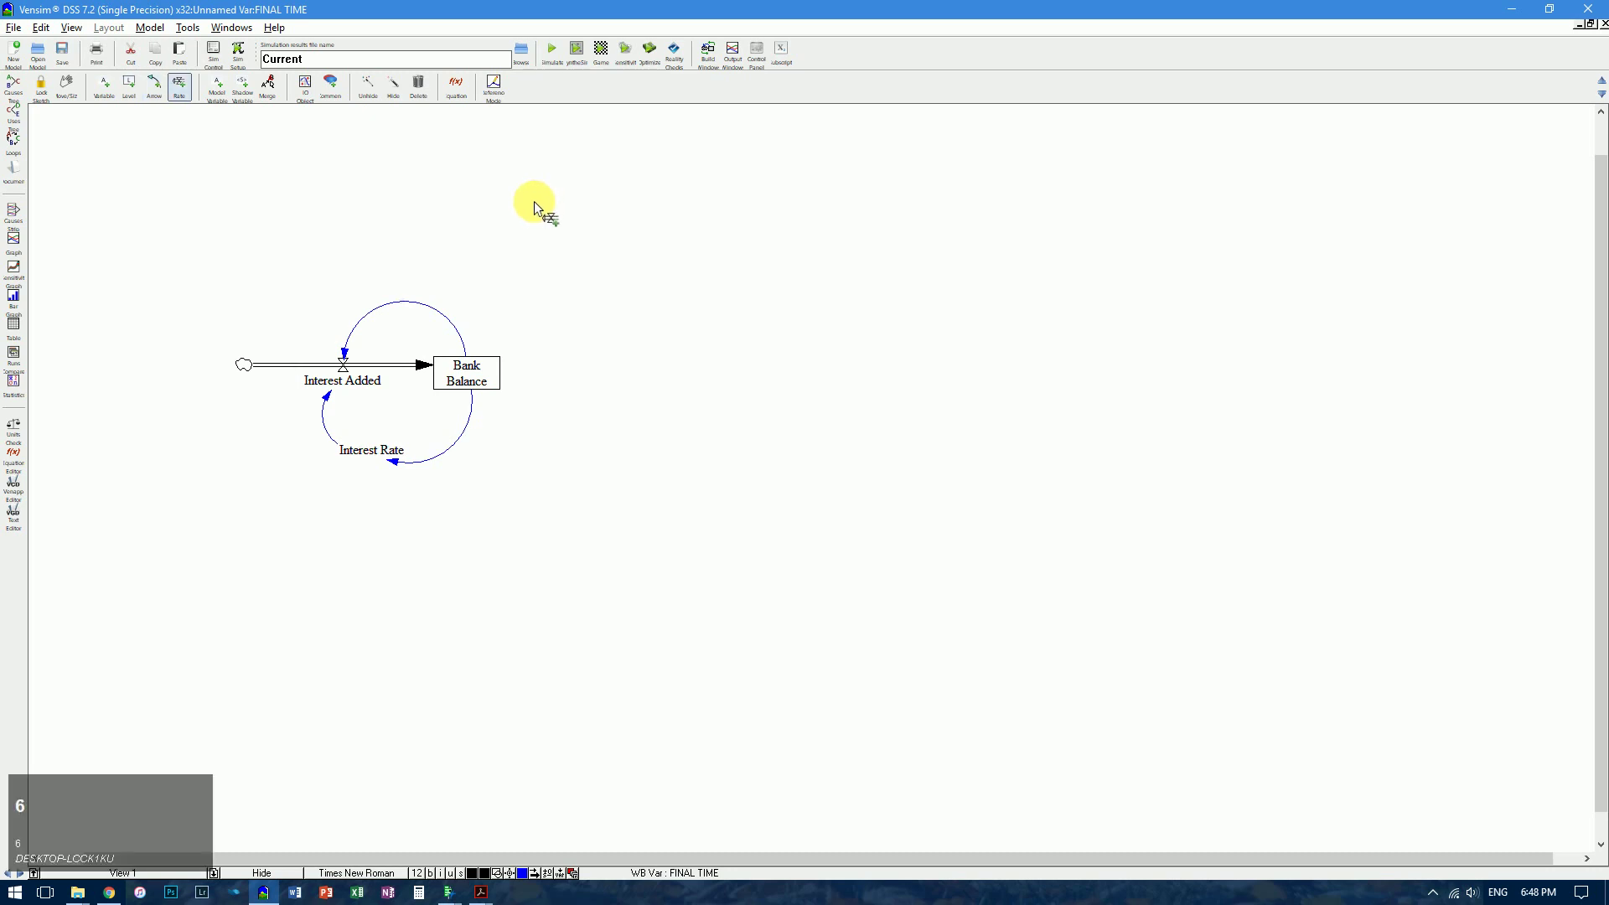
key(r)
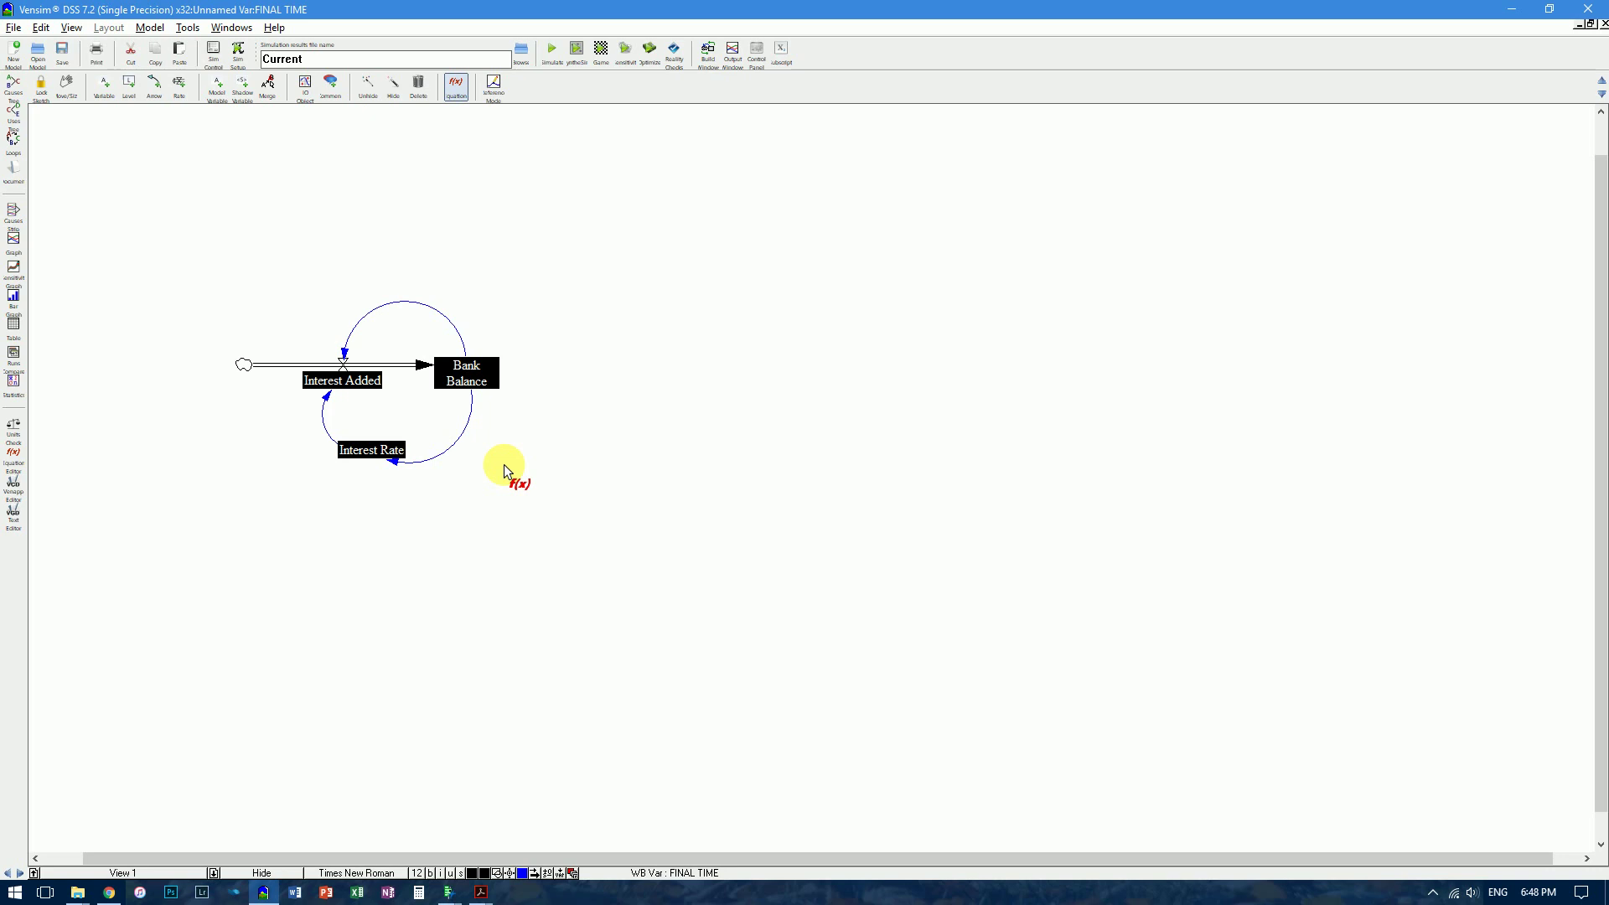
click(466, 375)
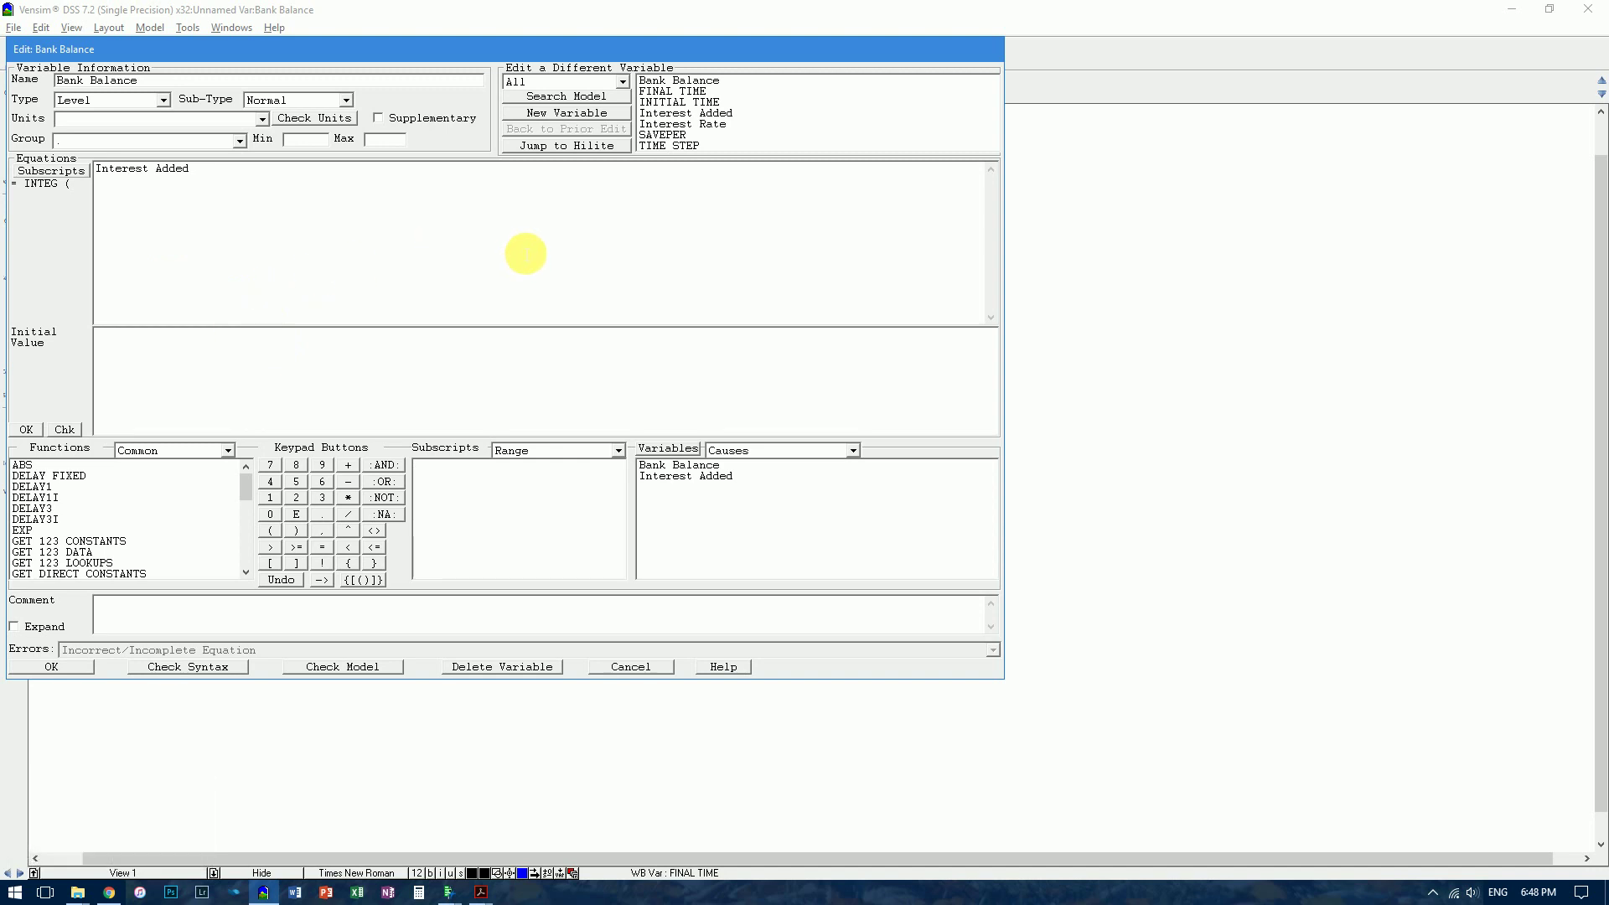
drag(188, 186, 71, 172)
click(176, 356)
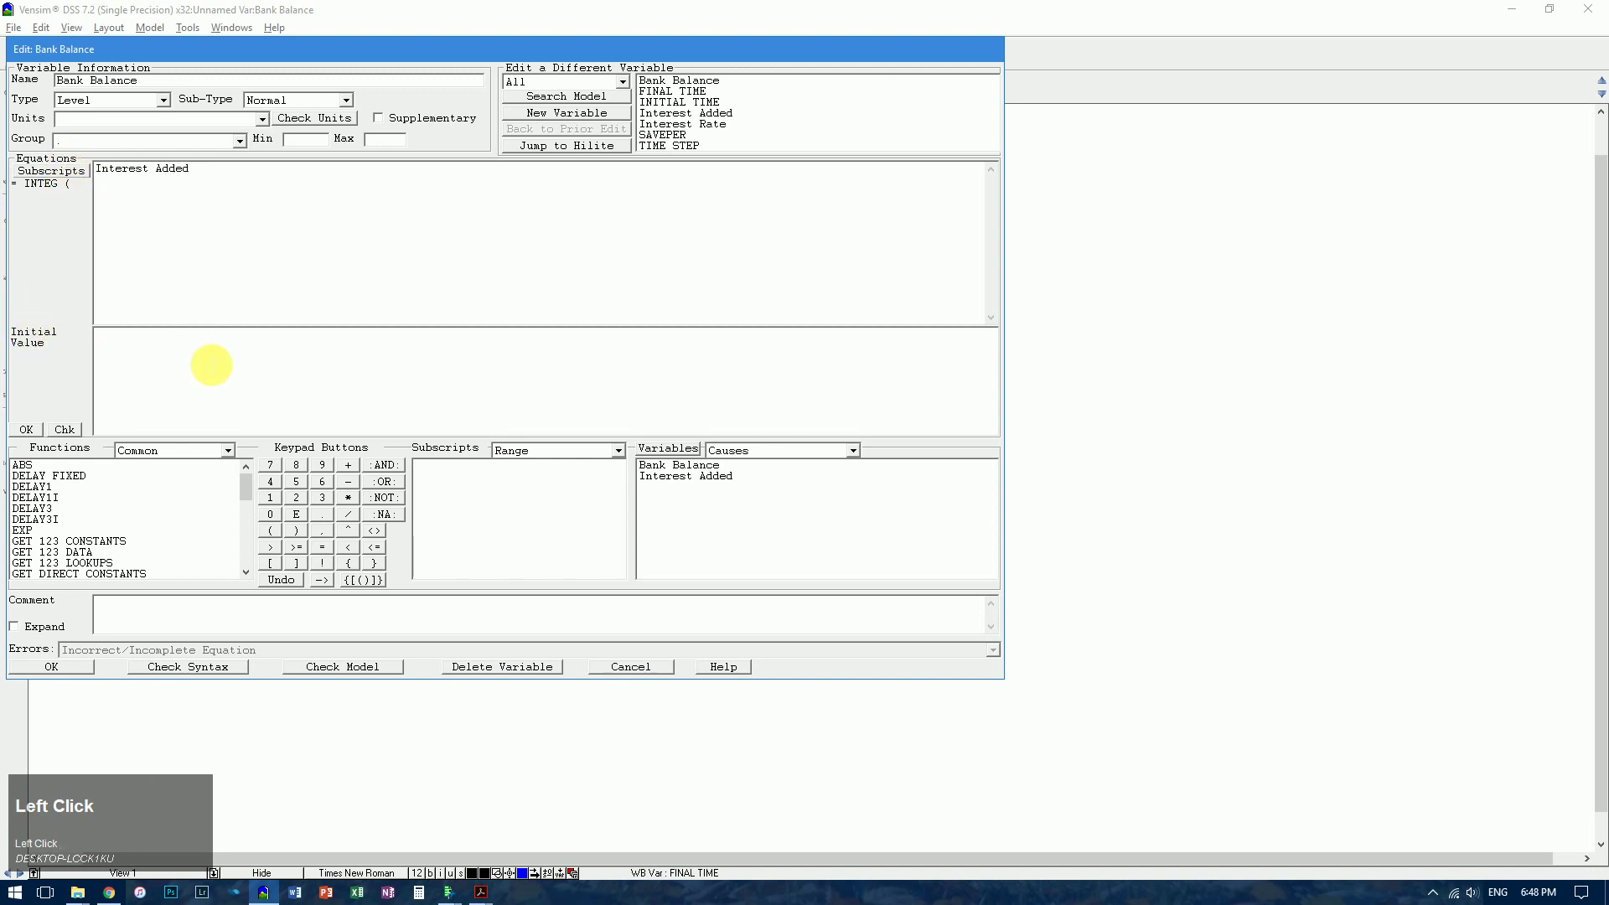
text(500)
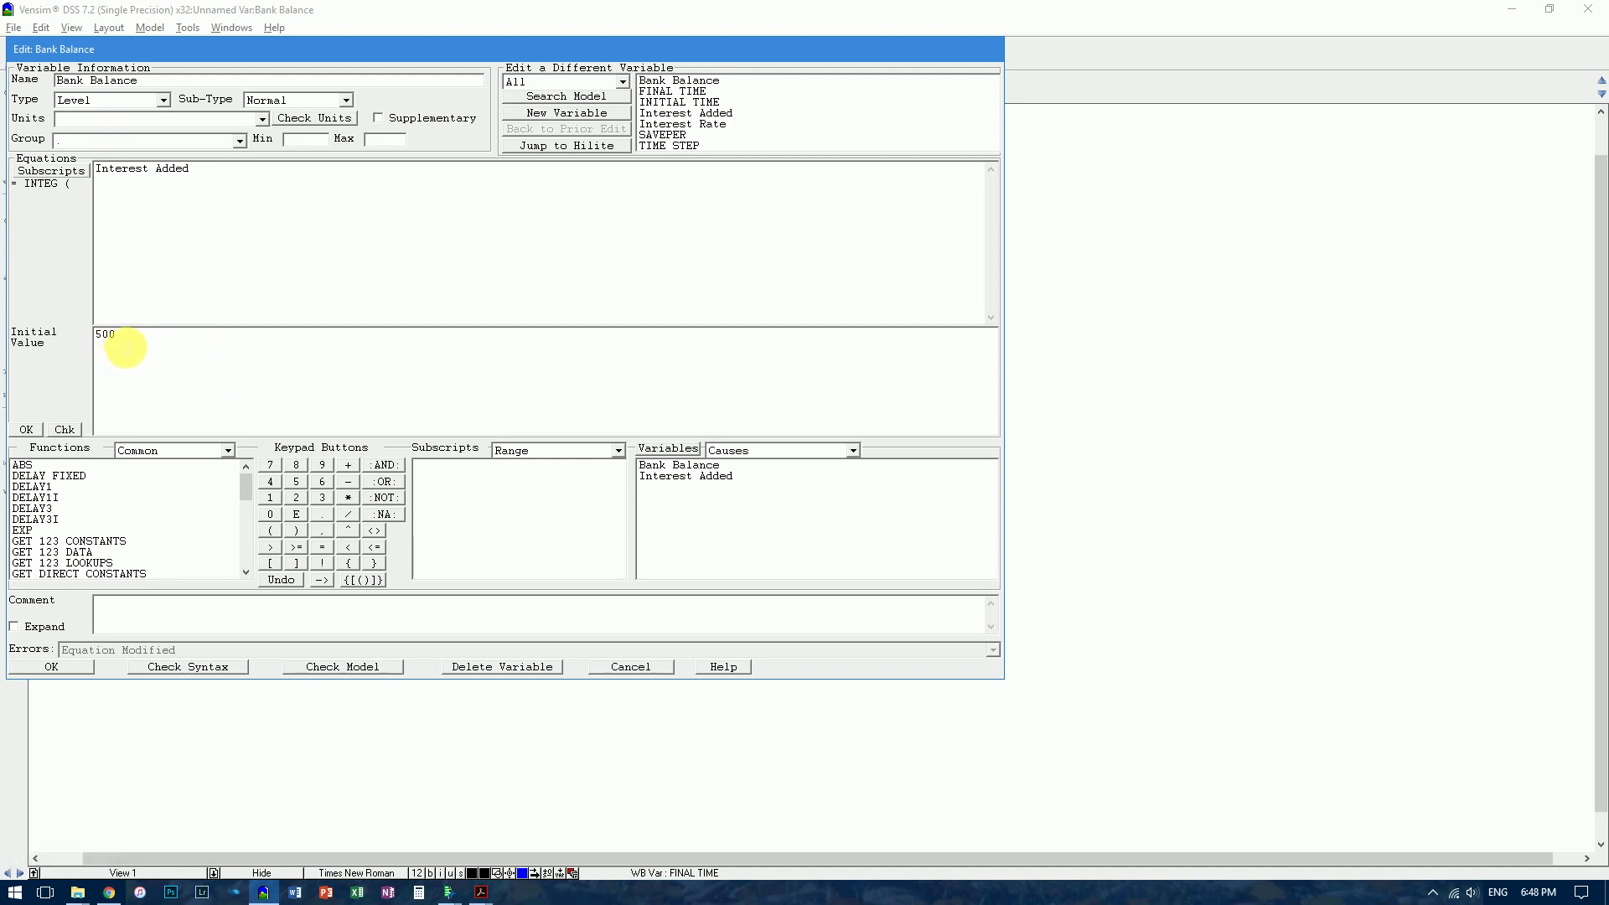
click(118, 128)
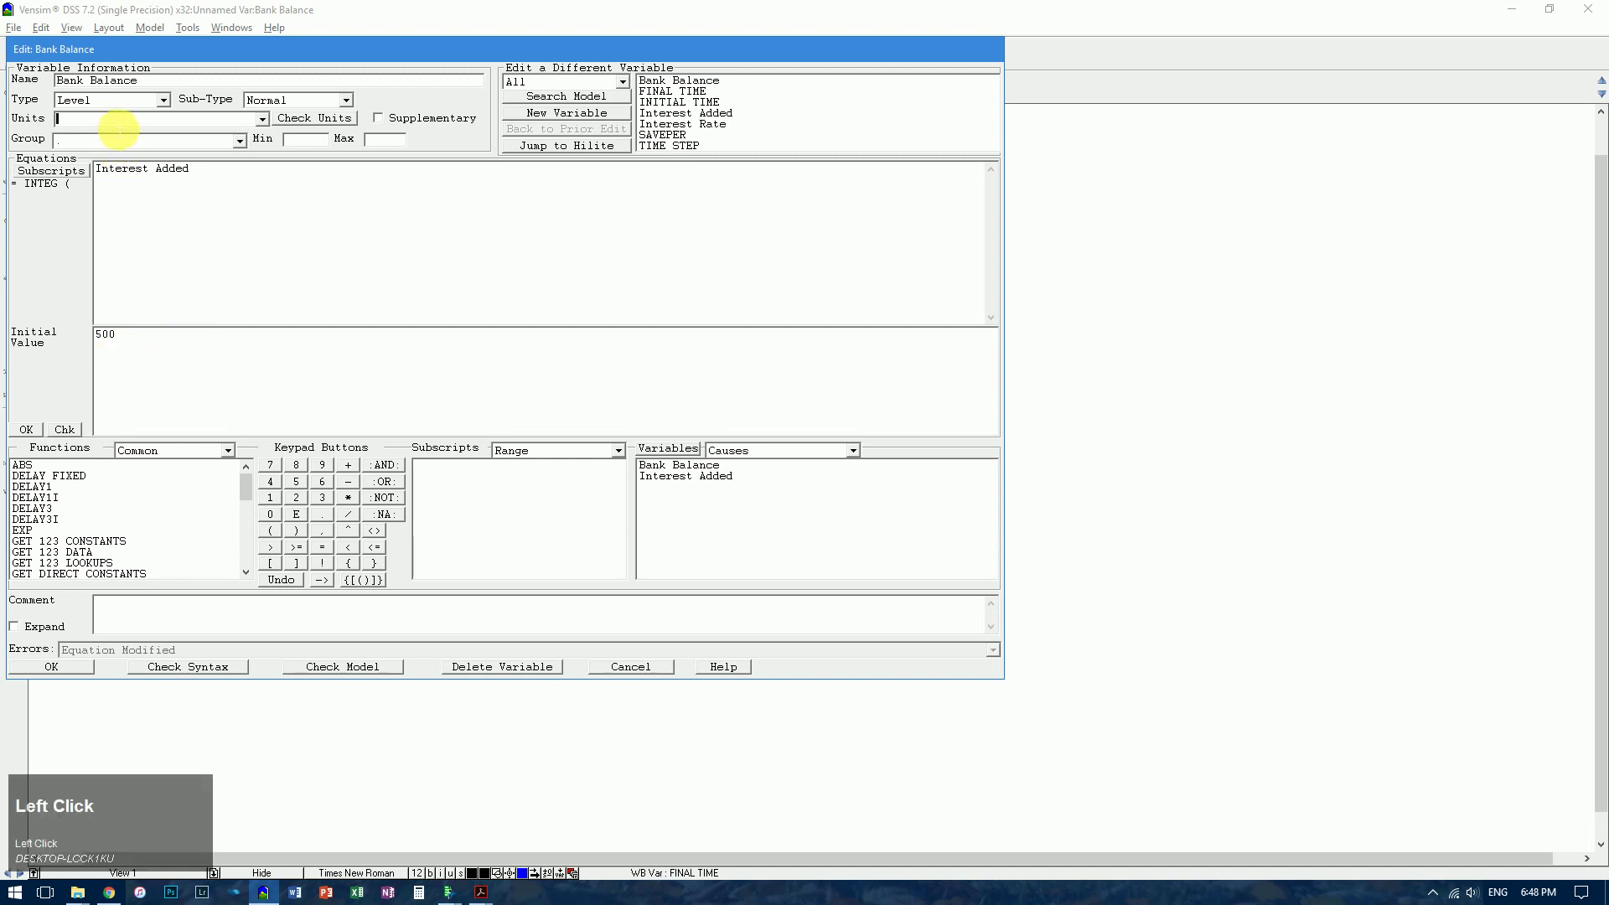
text($)
key(Return)
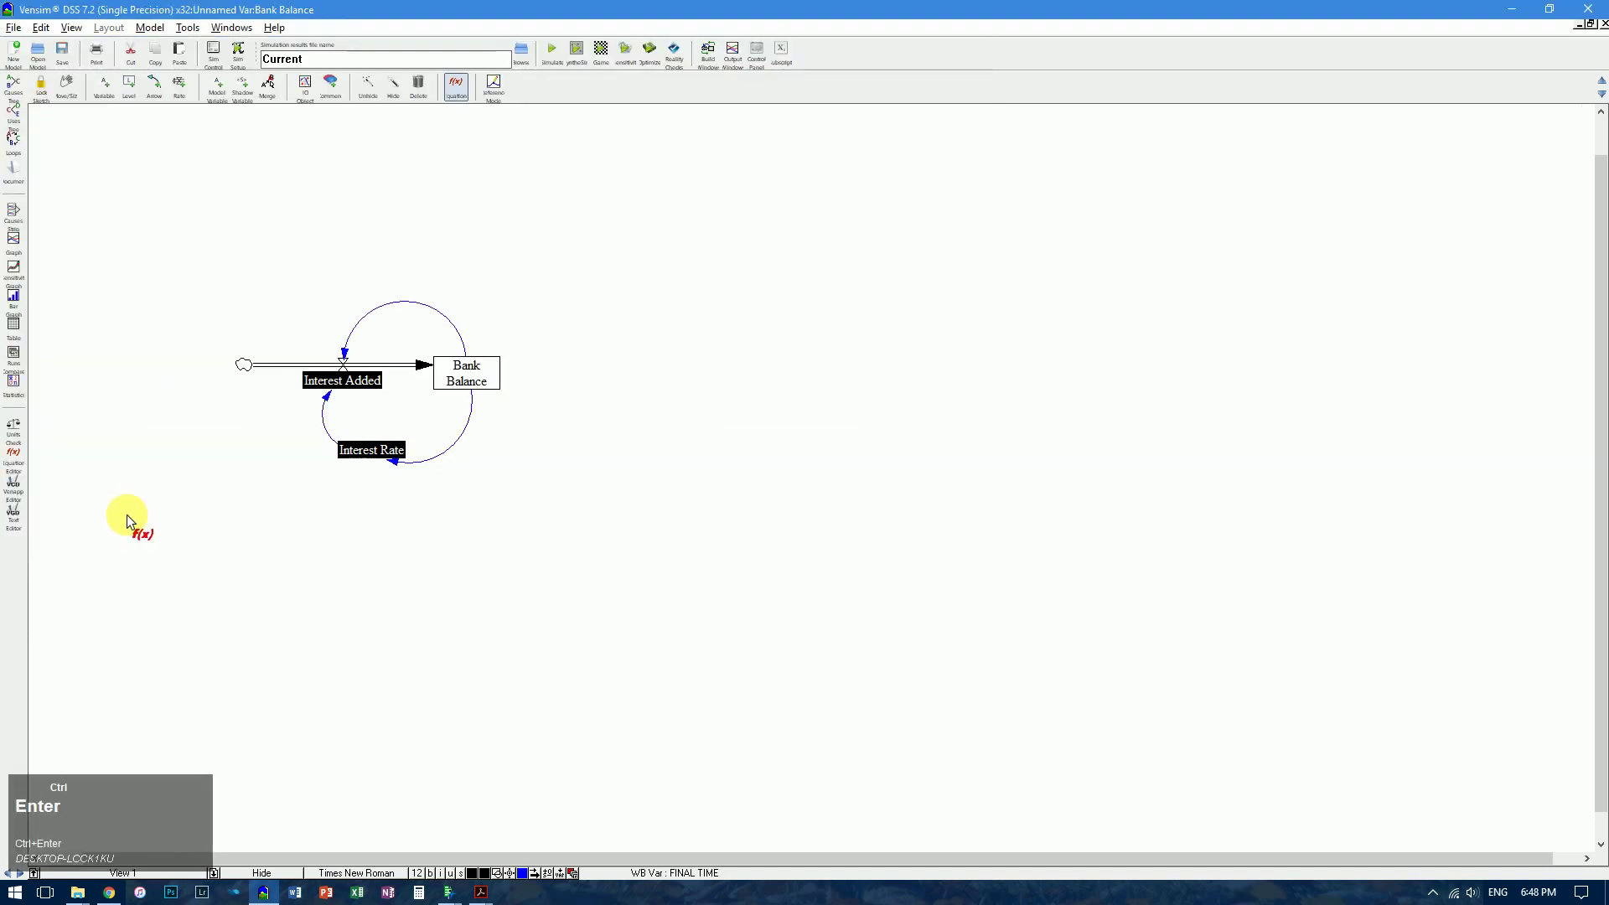
- Check the exercise in the PDF and define the Interest Added equation in Vensim as Bank Balance*Interest Rate
key(alt+Tab)
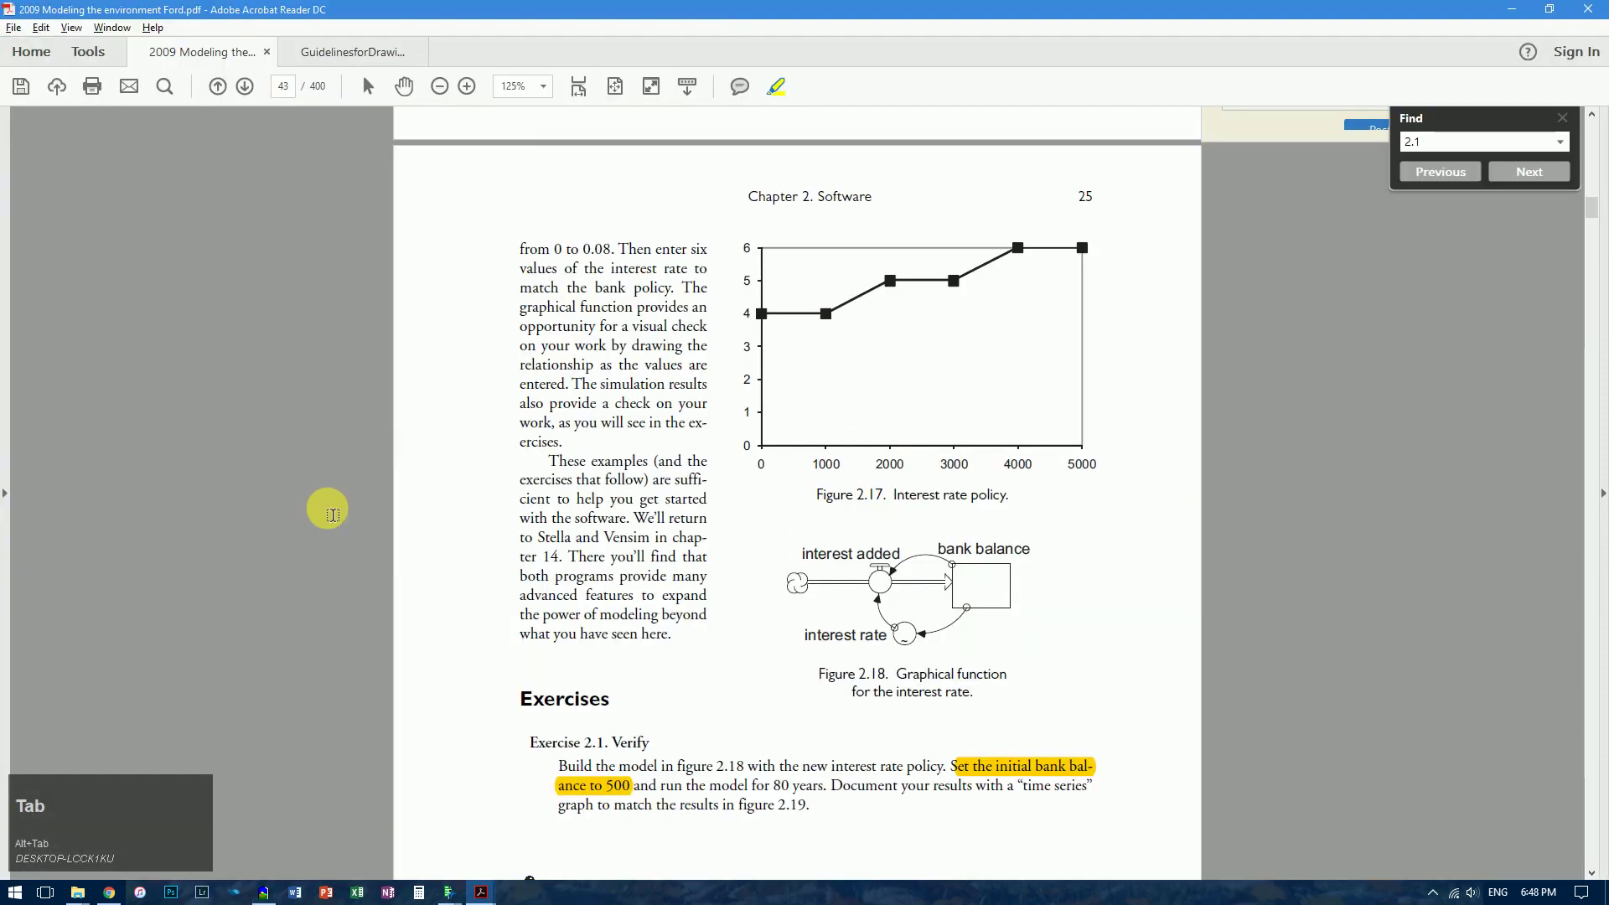
key(alt+Tab)
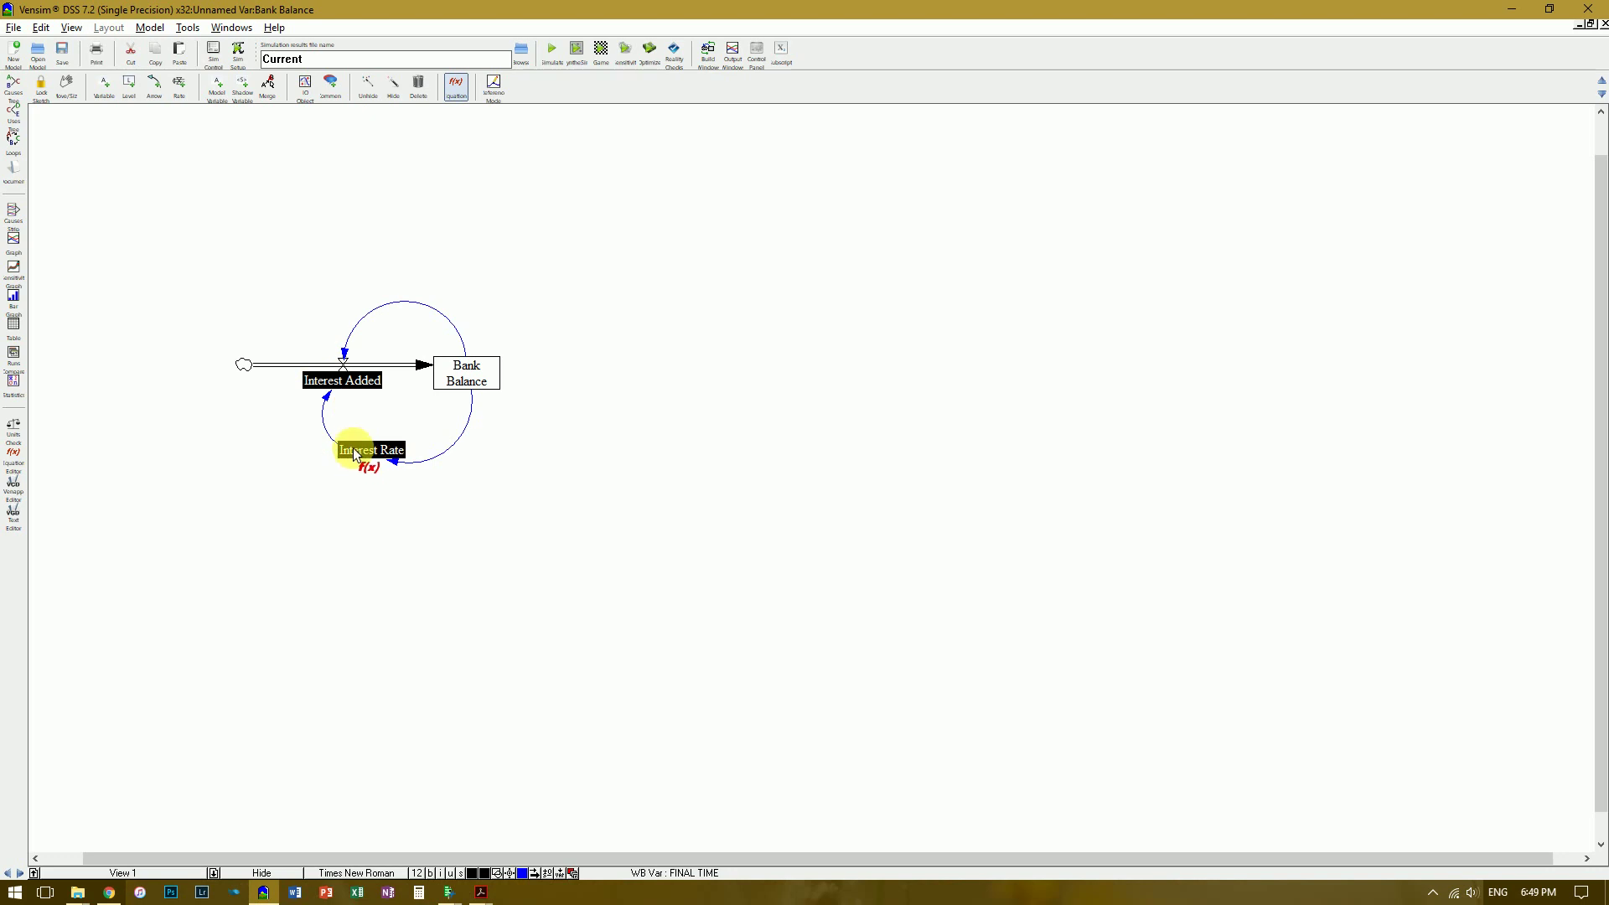
click(352, 380)
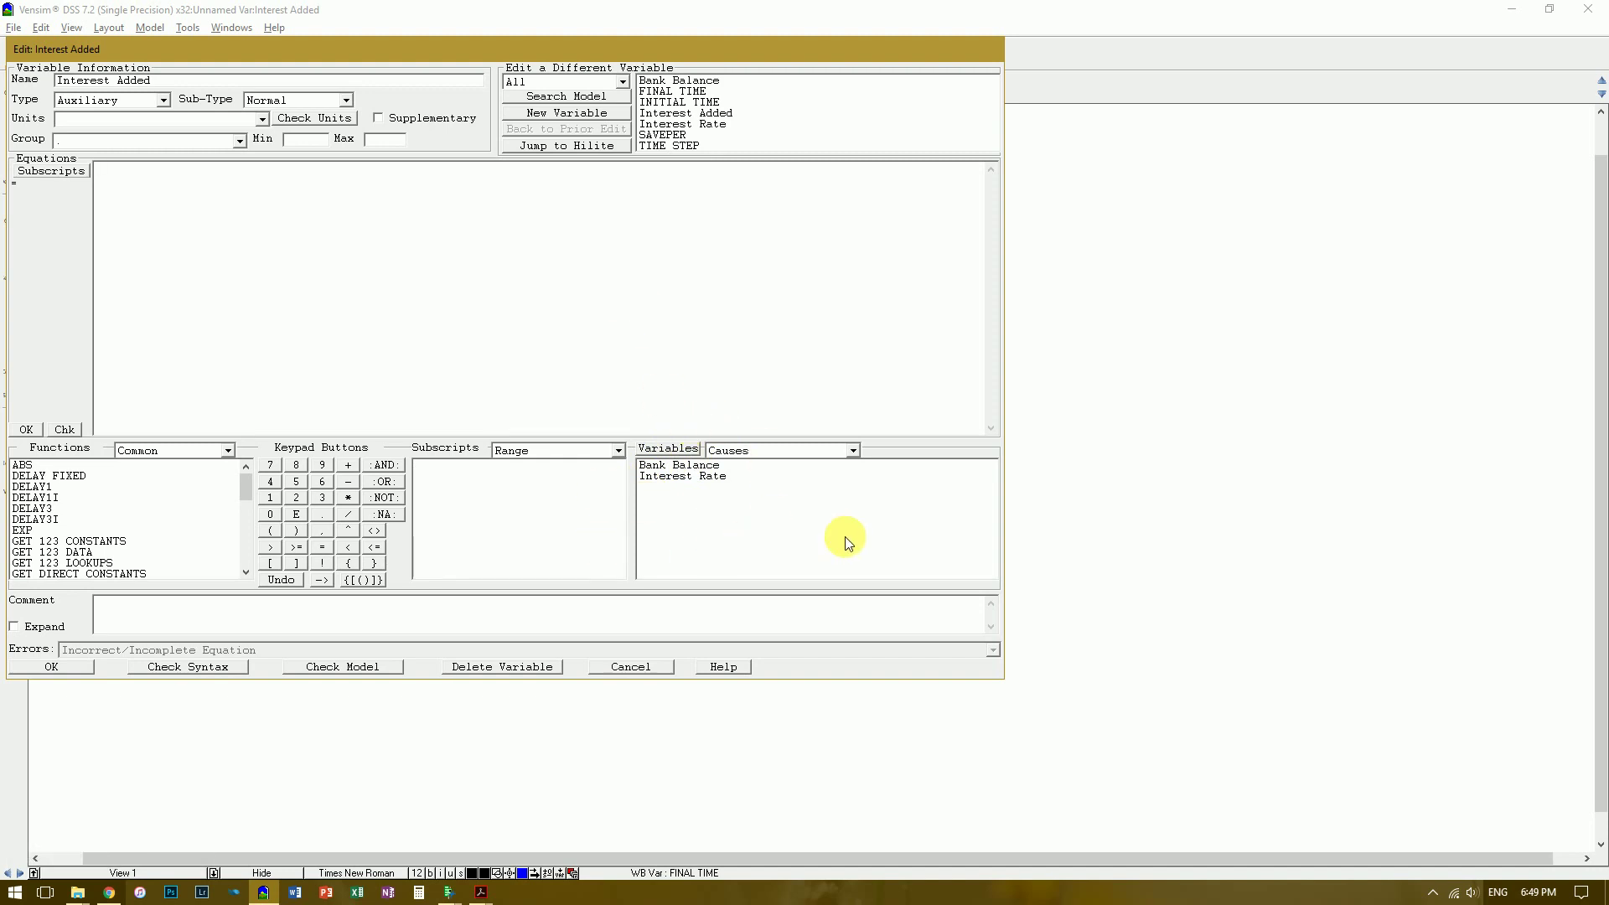
click(687, 467)
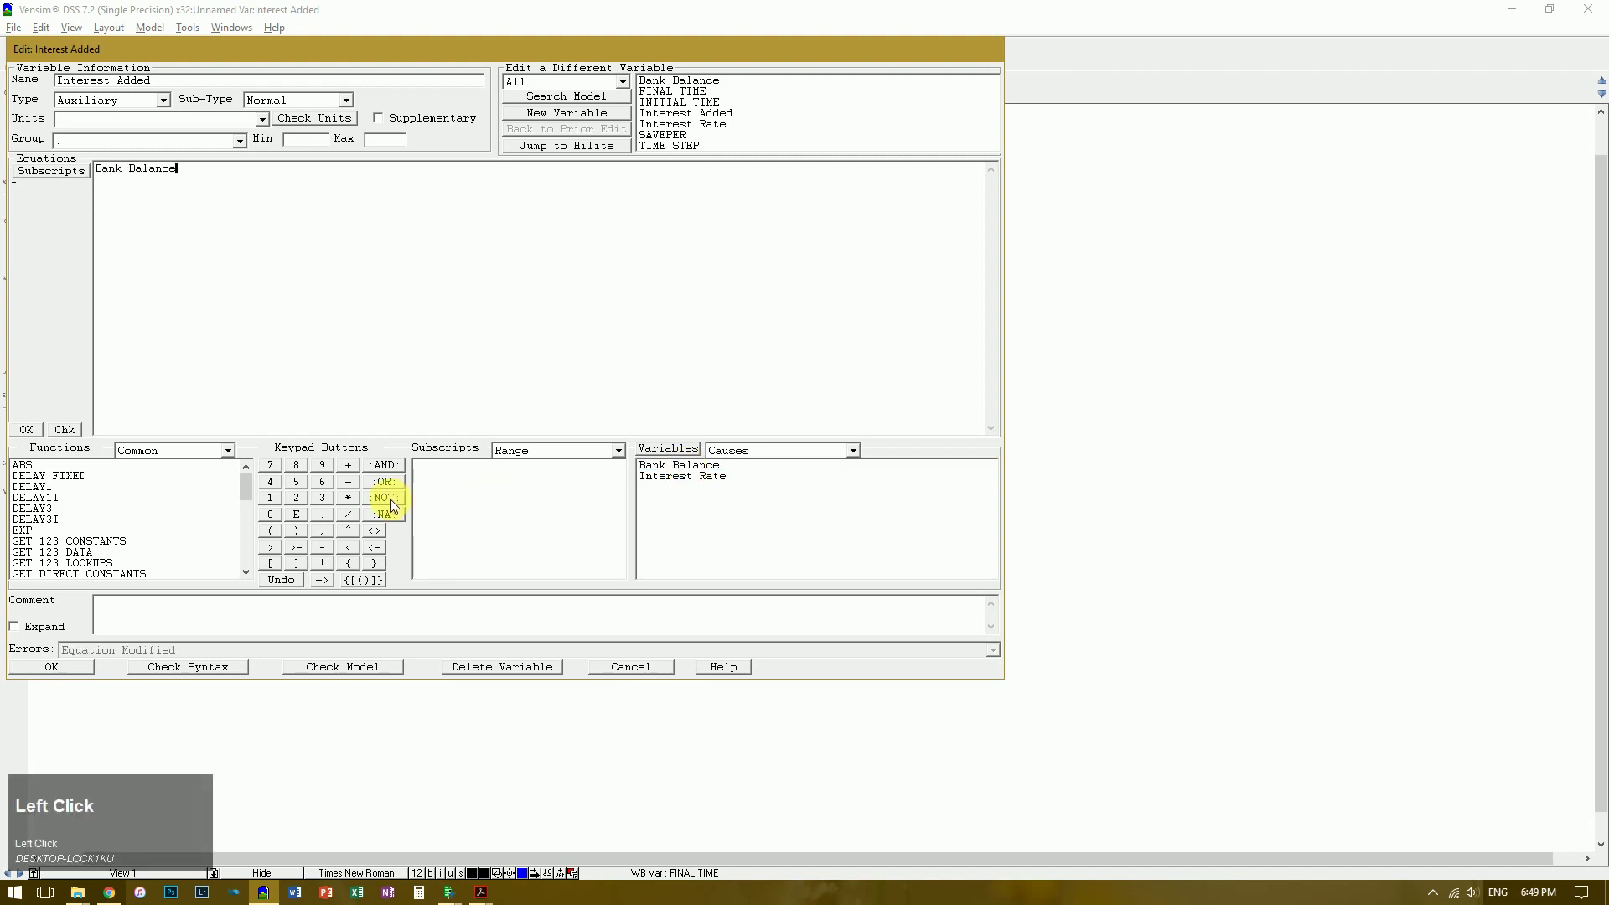
click(671, 476)
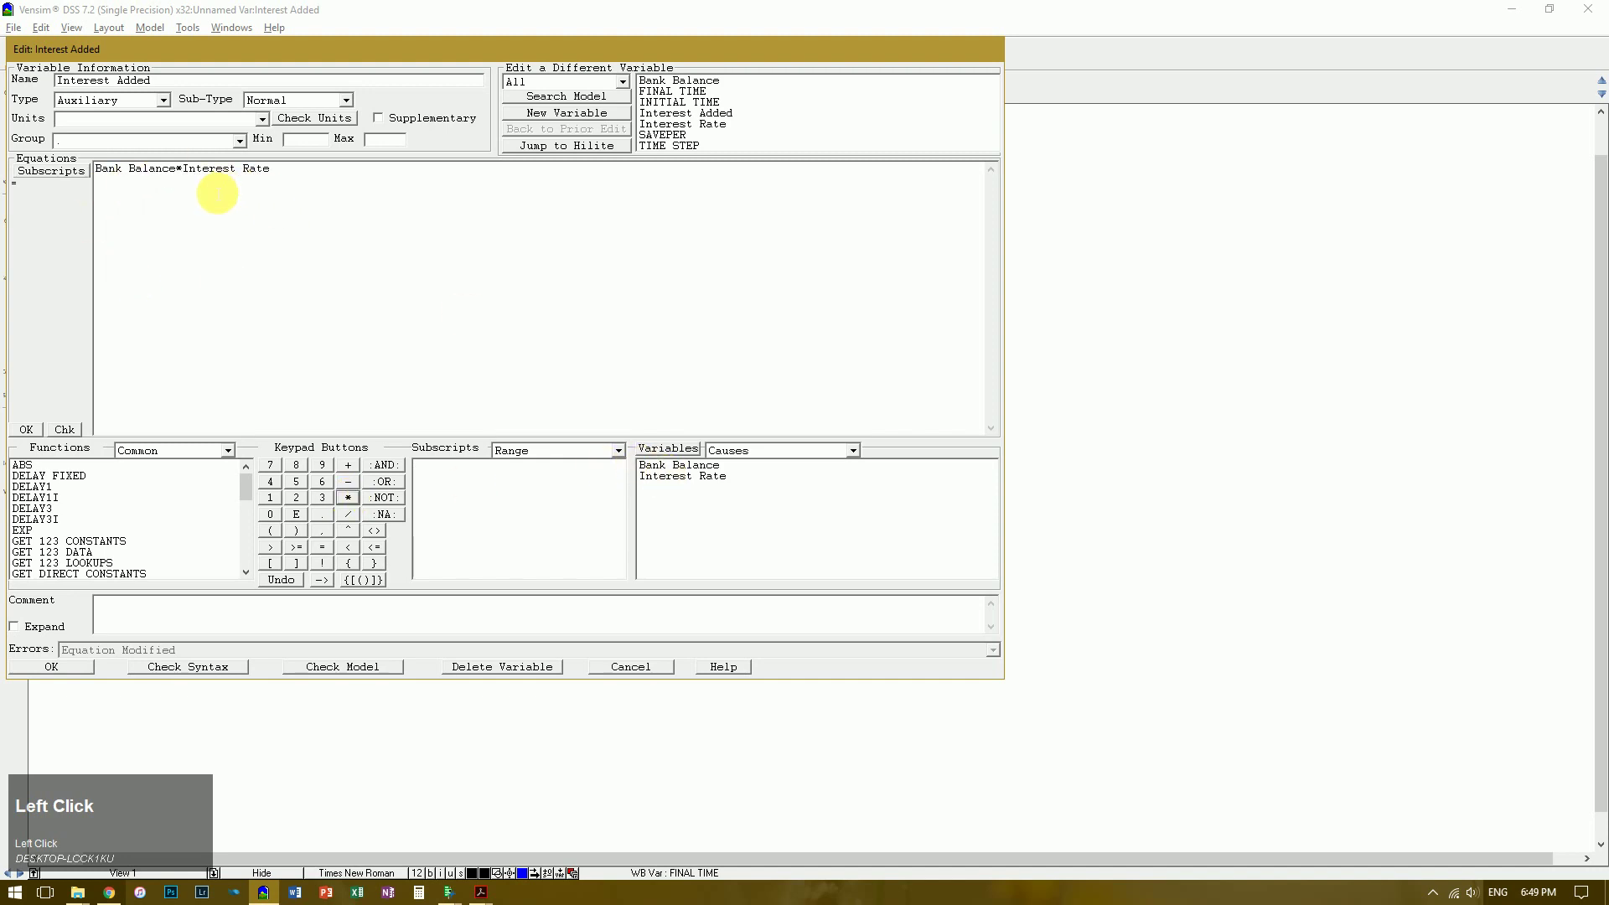
- Set the units of Interest Added to $/Month and accept the equation
drag(172, 49, 623, 53)
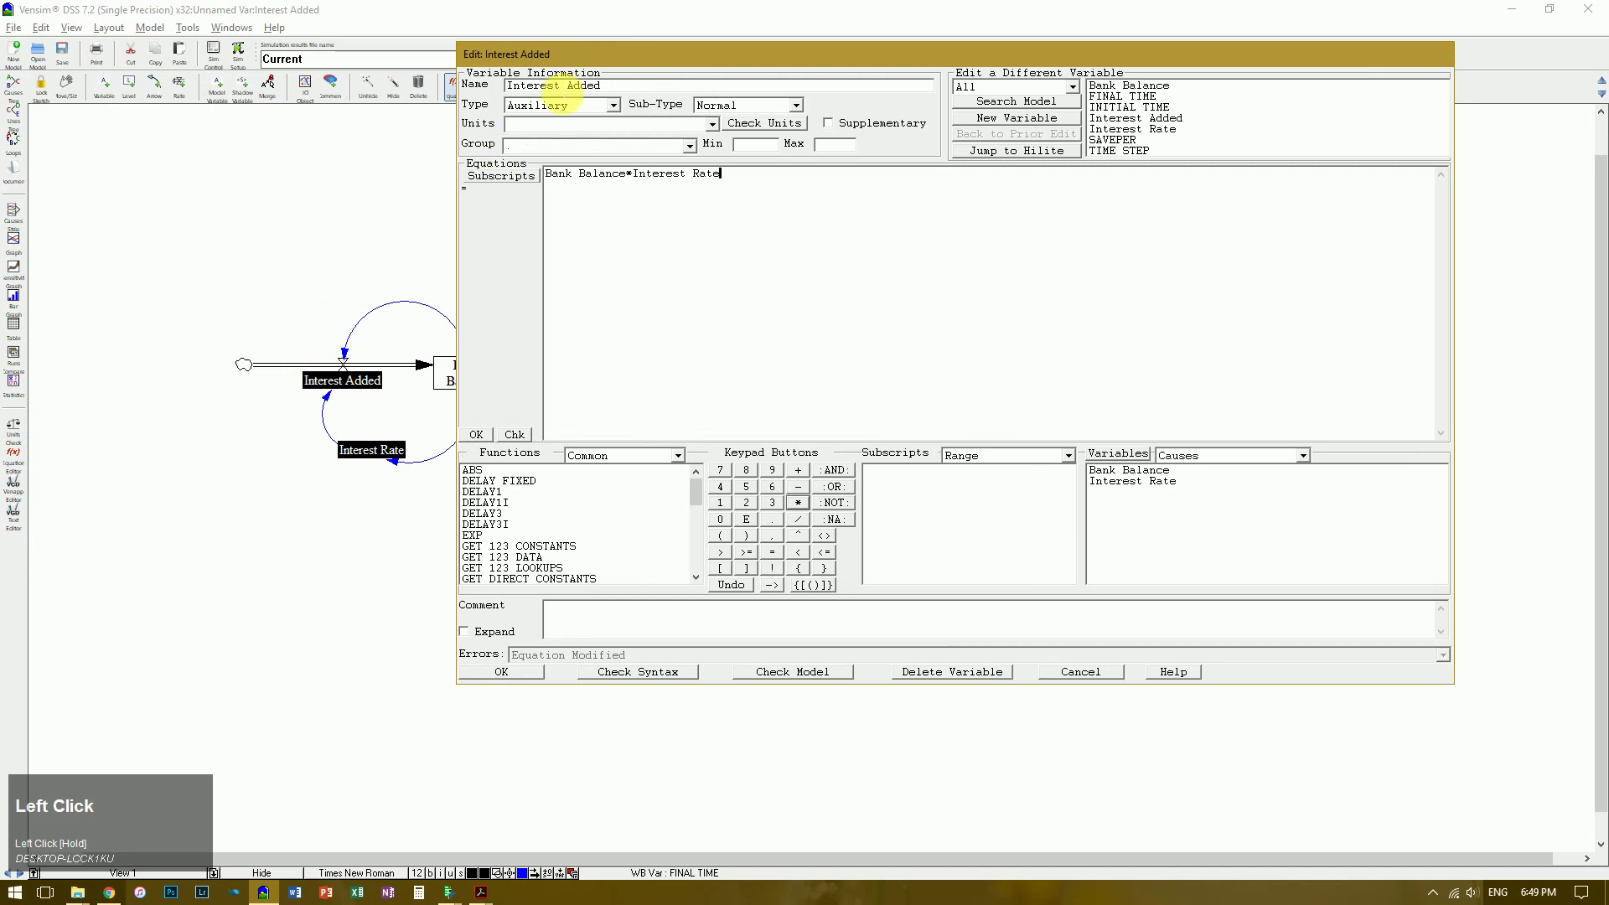
click(555, 125)
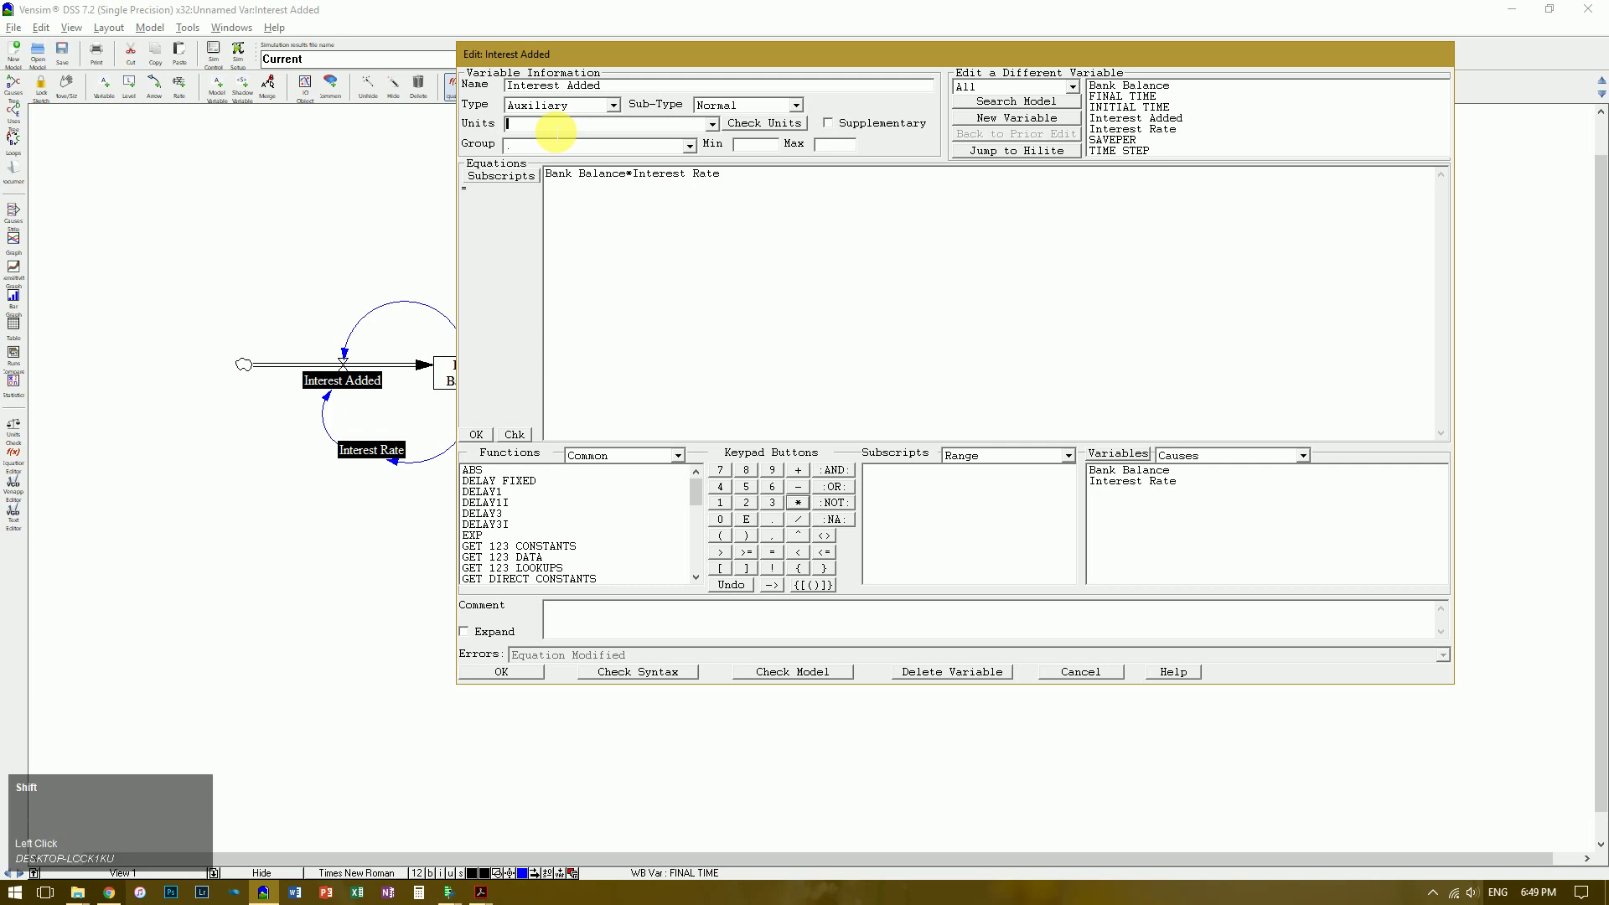
text($/)
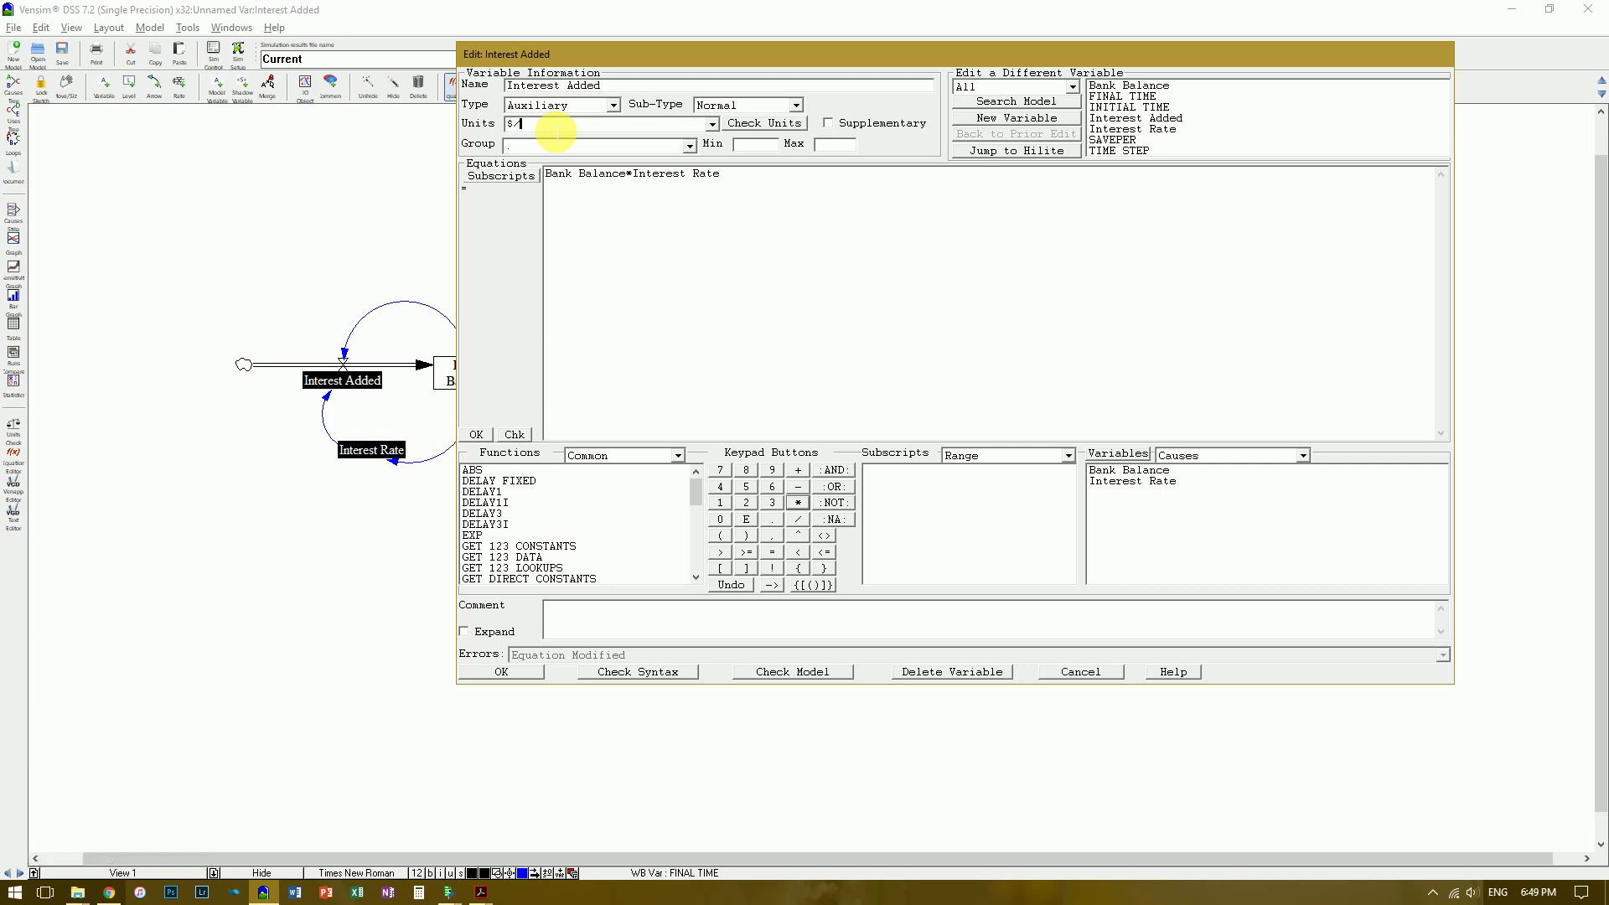
text(Month)
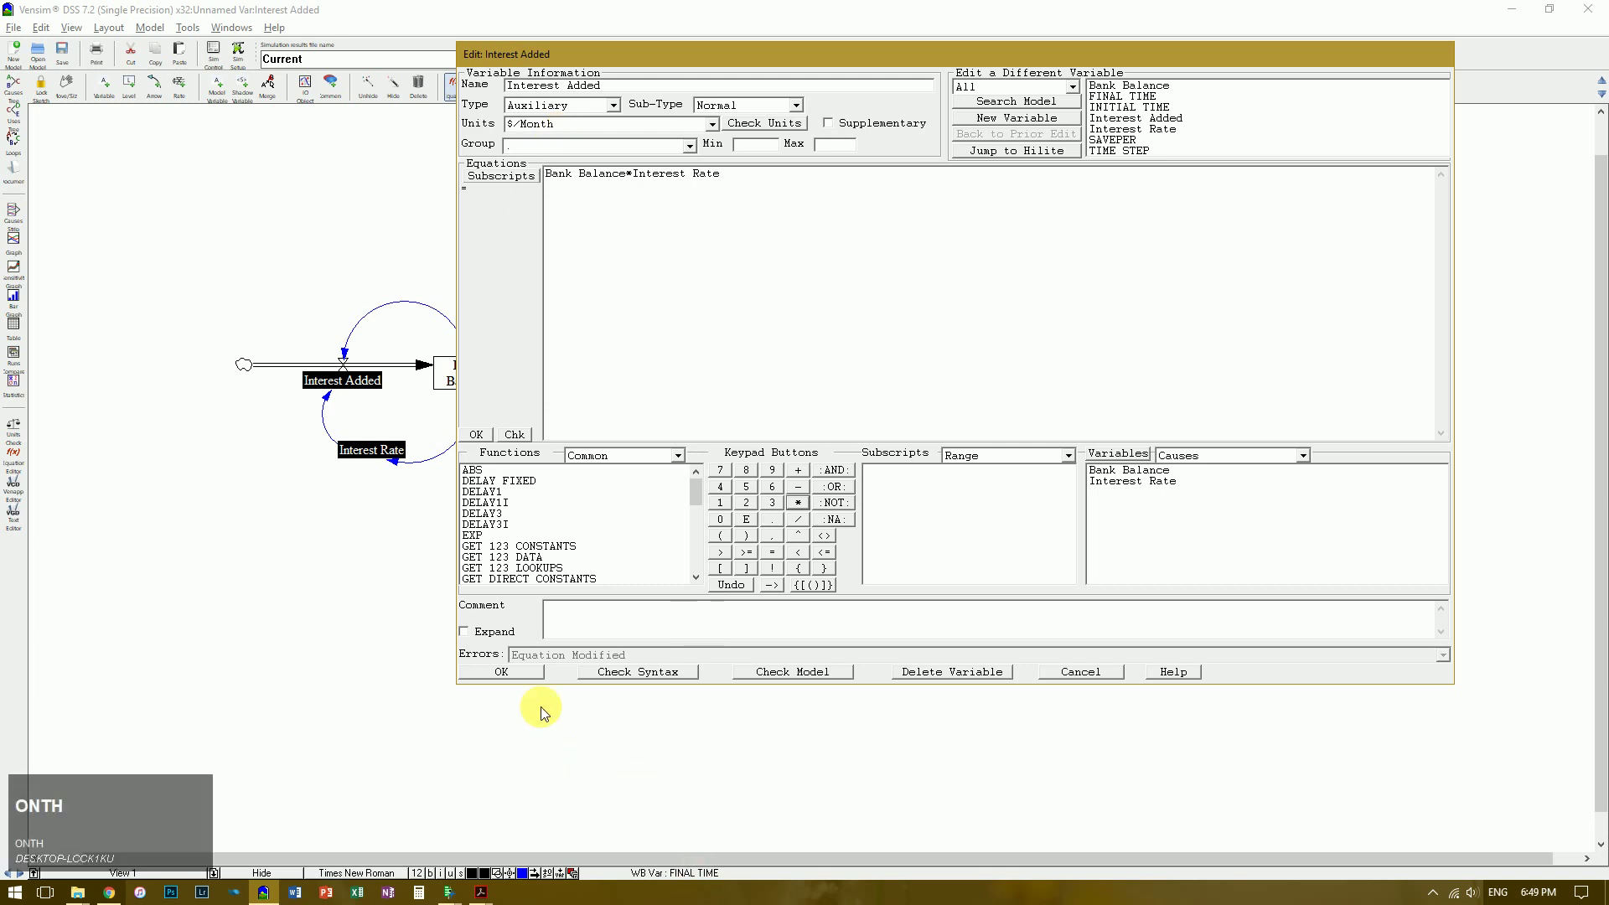
click(494, 671)
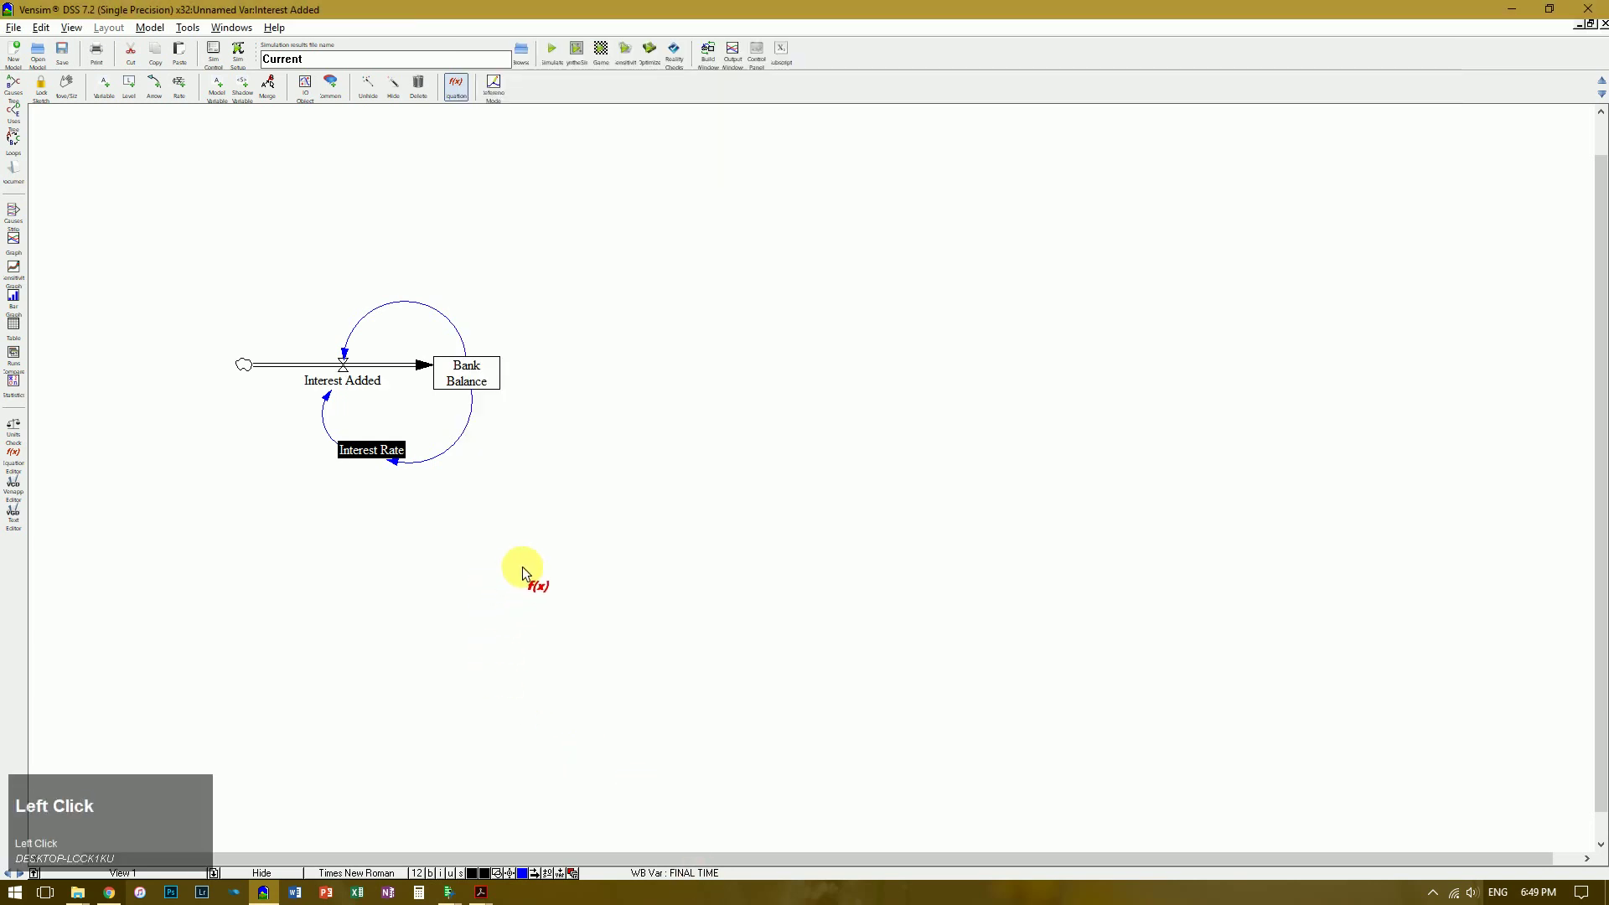
- Open the model settings, saving the model in Documents as ass2 when asked for a file name
click(151, 28)
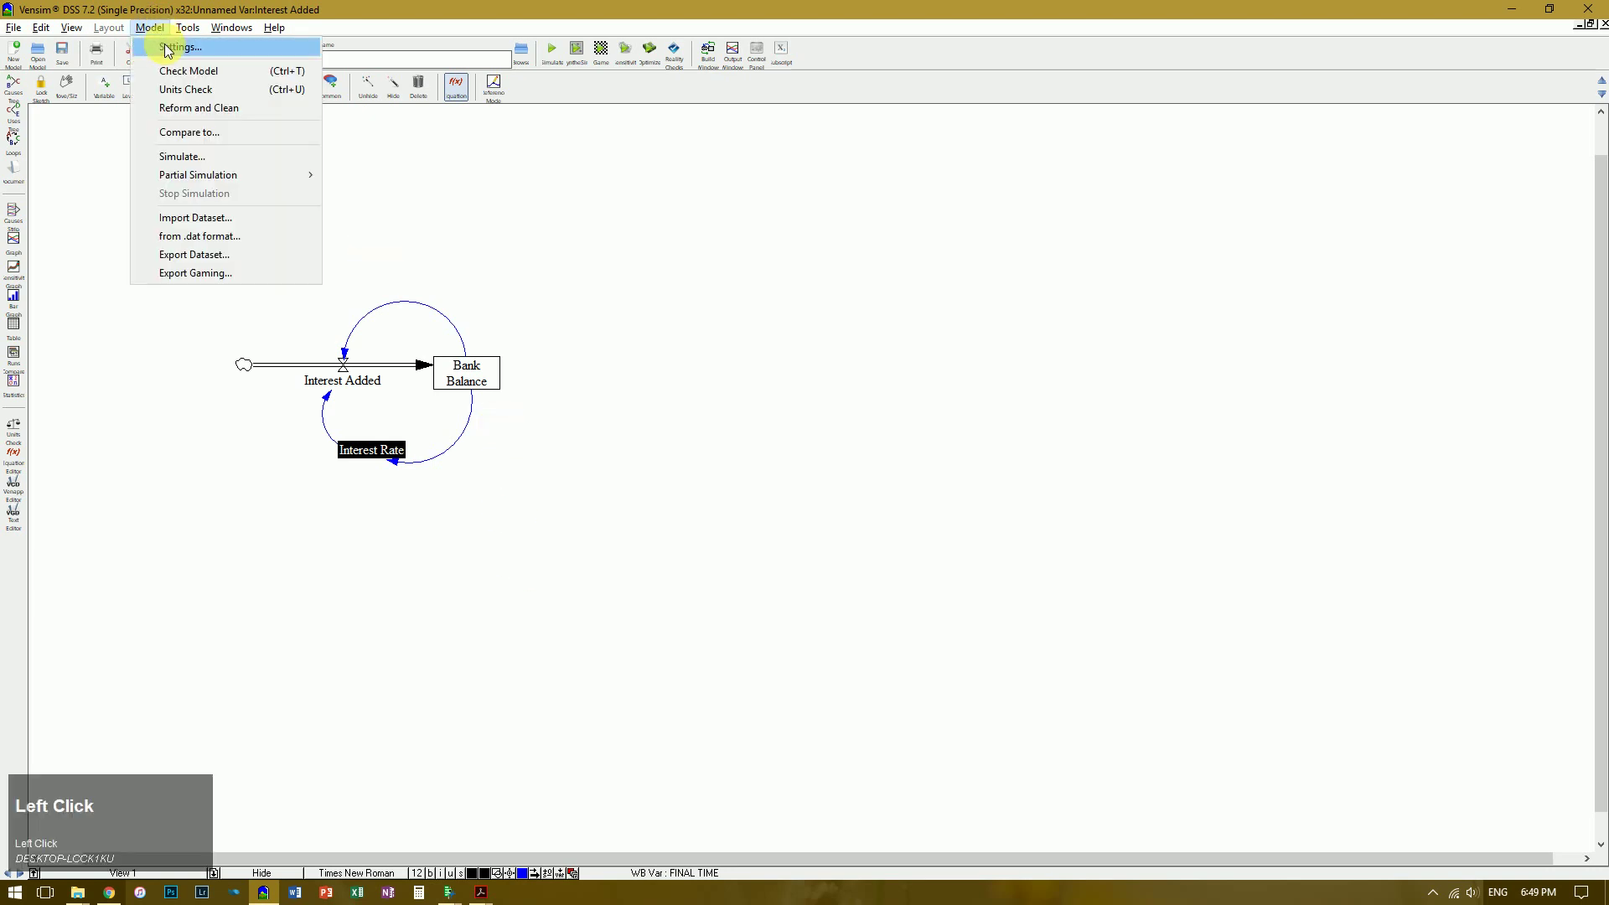
click(172, 47)
click(868, 508)
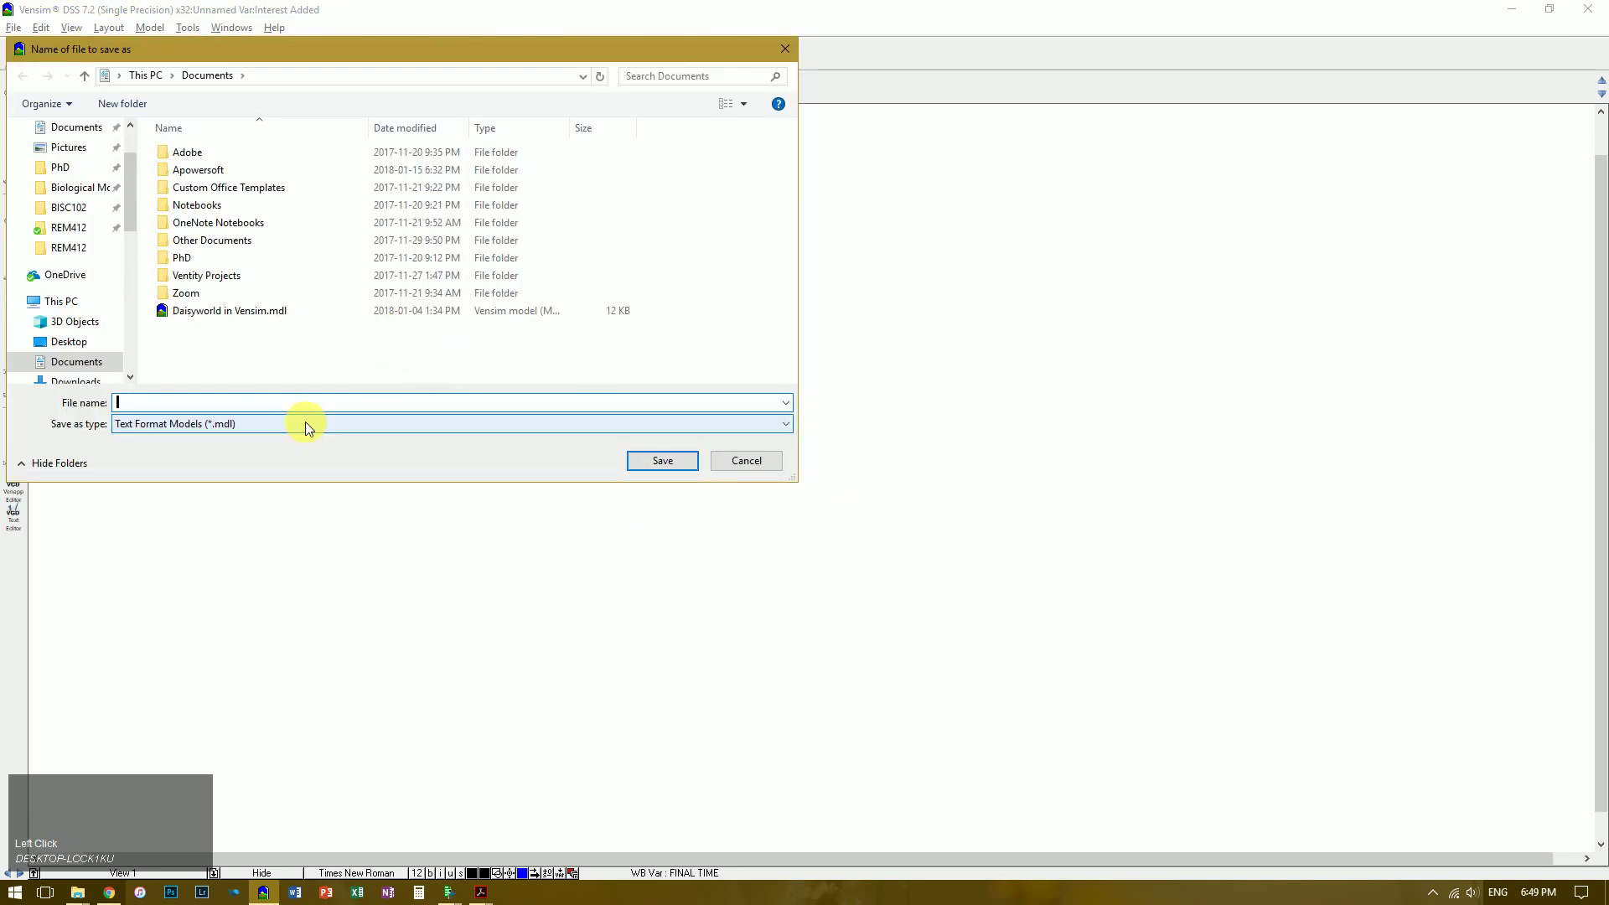
text(ass2)
click(663, 470)
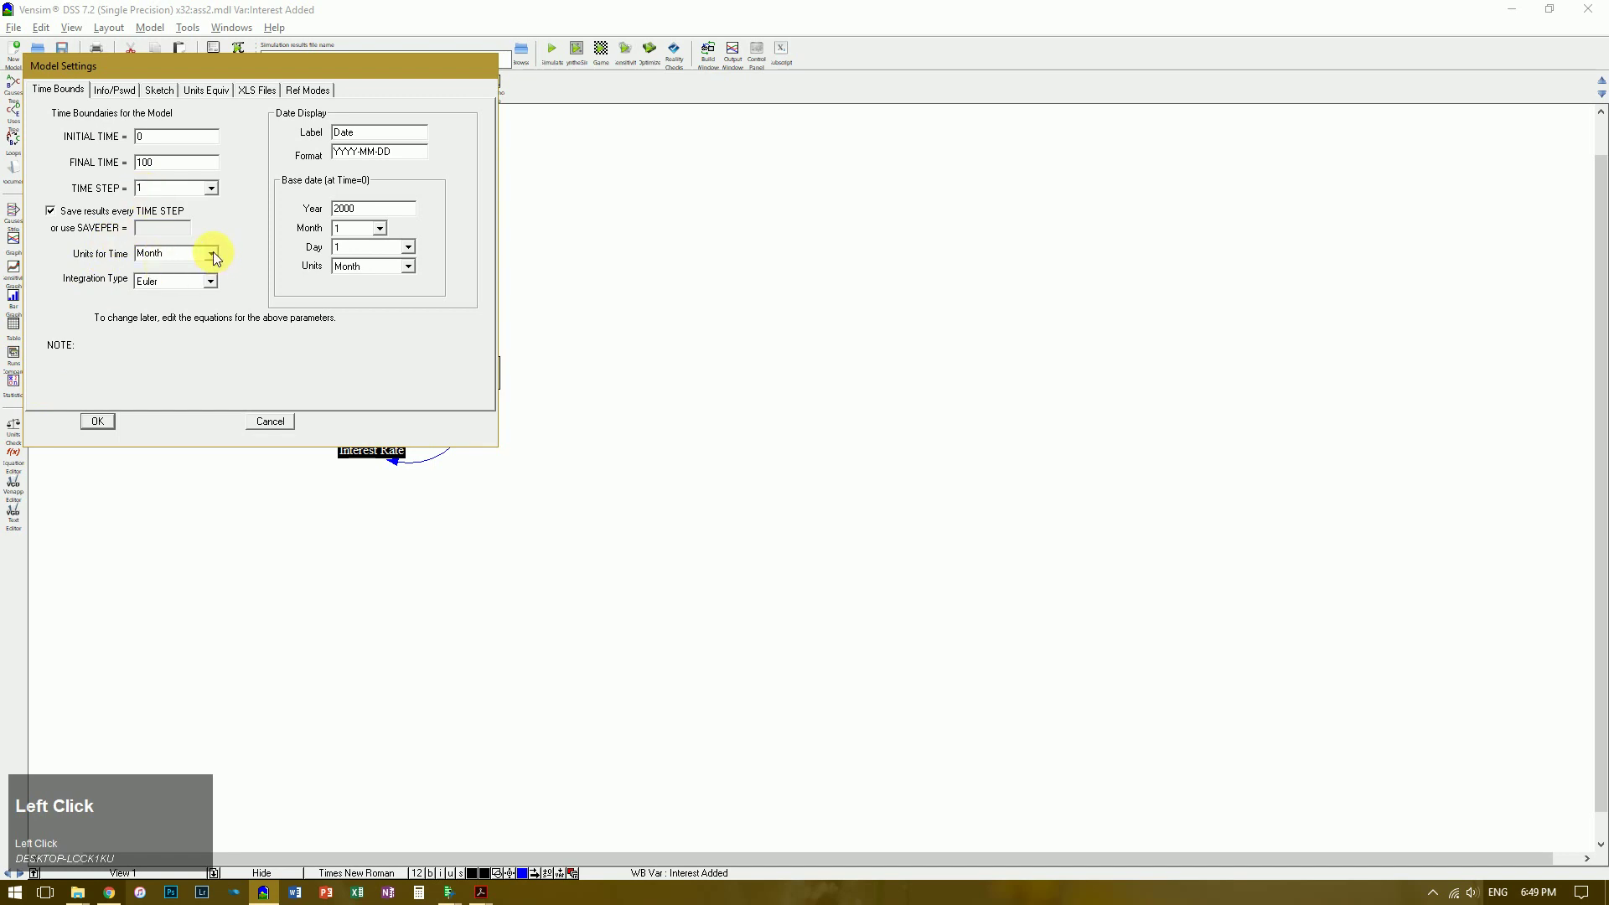
- Set the model's units for time to Year and apply the settings
click(211, 253)
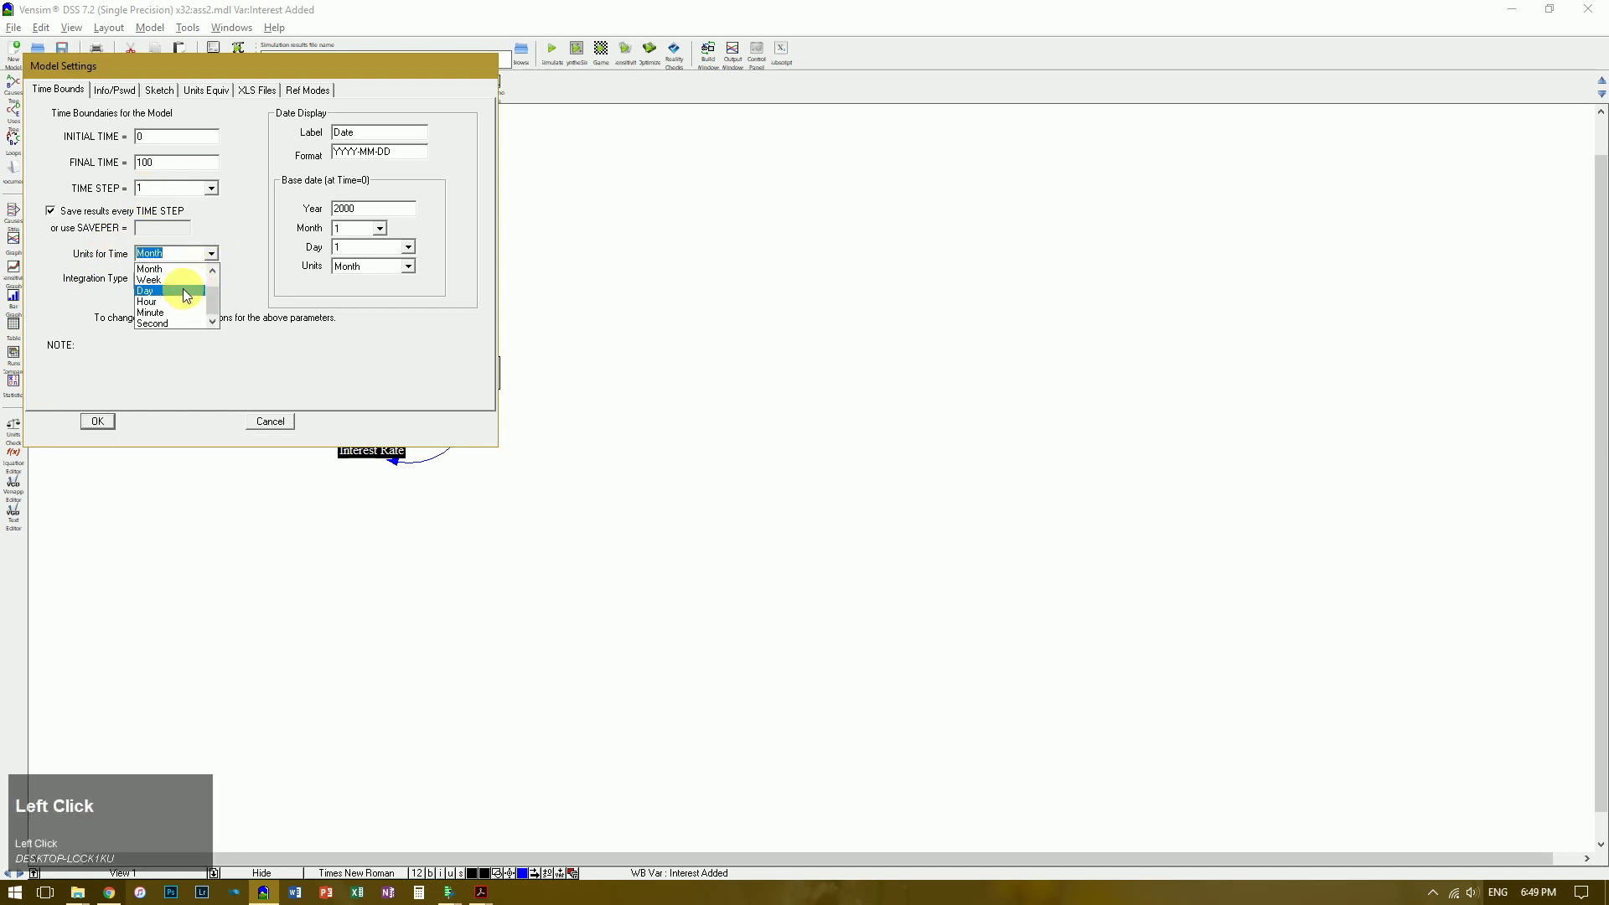
scroll(171, 290, down, 1)
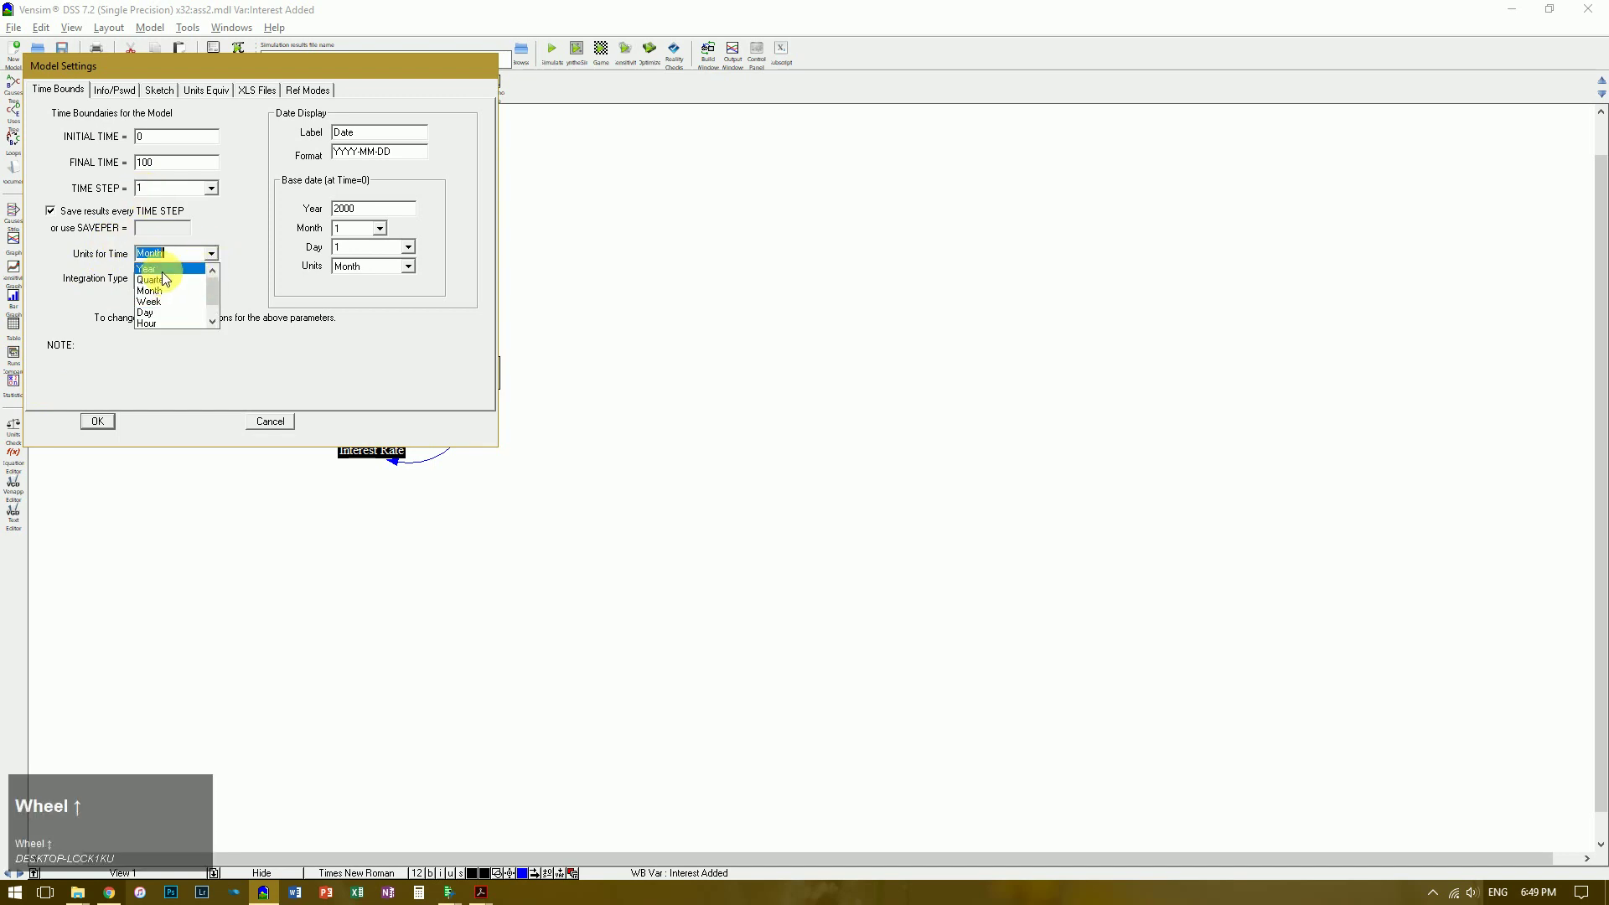
click(162, 270)
click(98, 421)
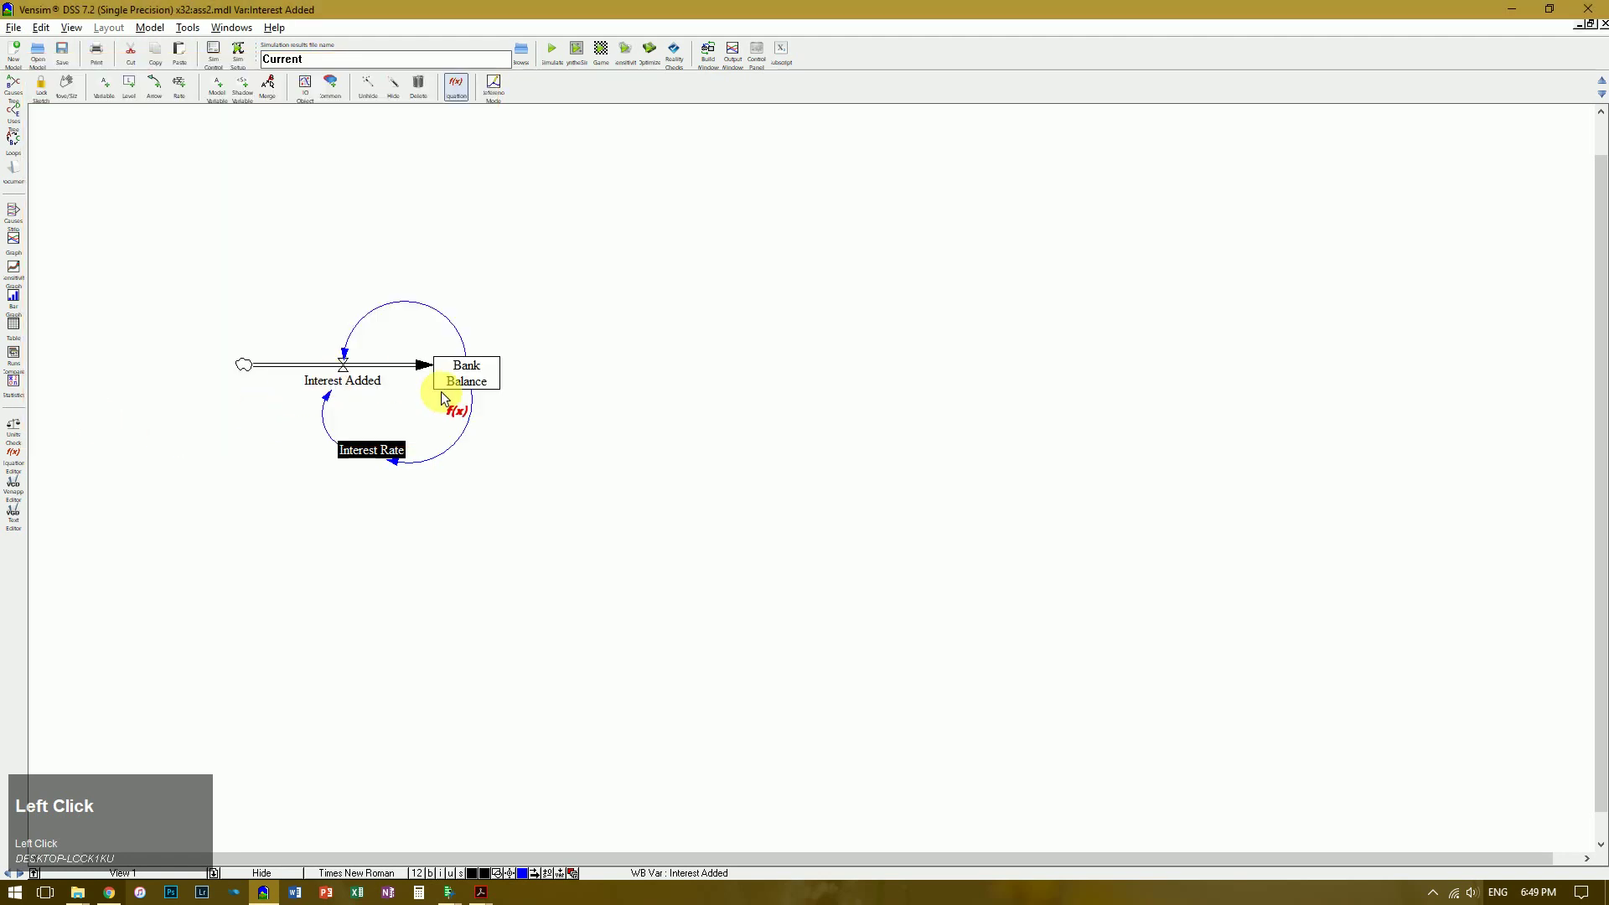
- Change the units of Interest Added to $/Years and accept the equation
click(357, 379)
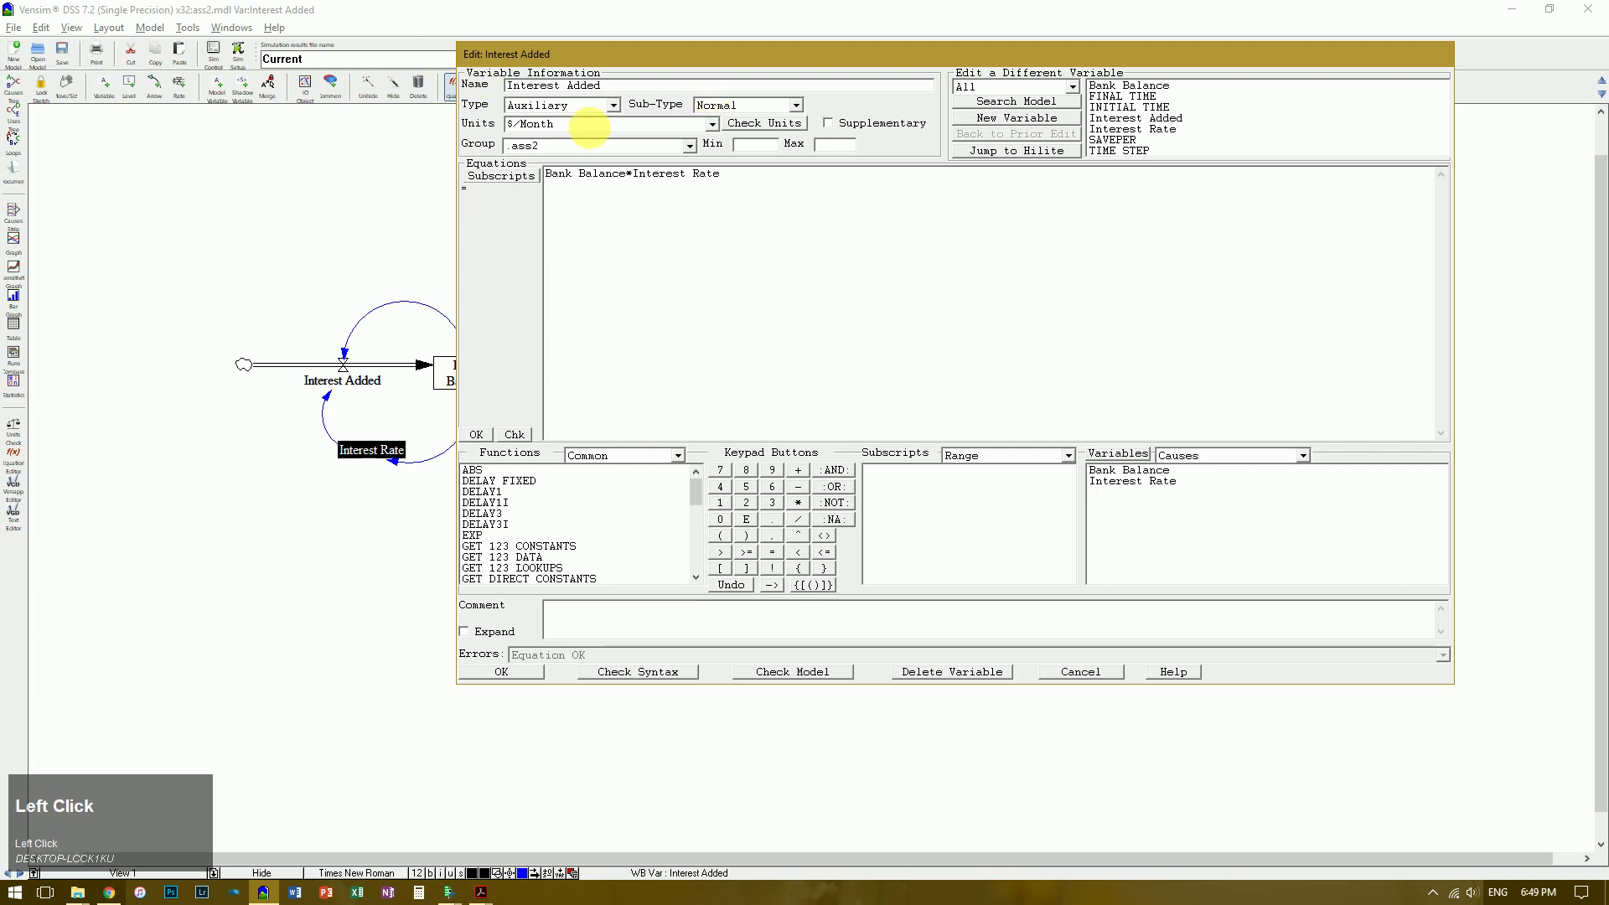
click(530, 127)
drag(519, 124, 662, 126)
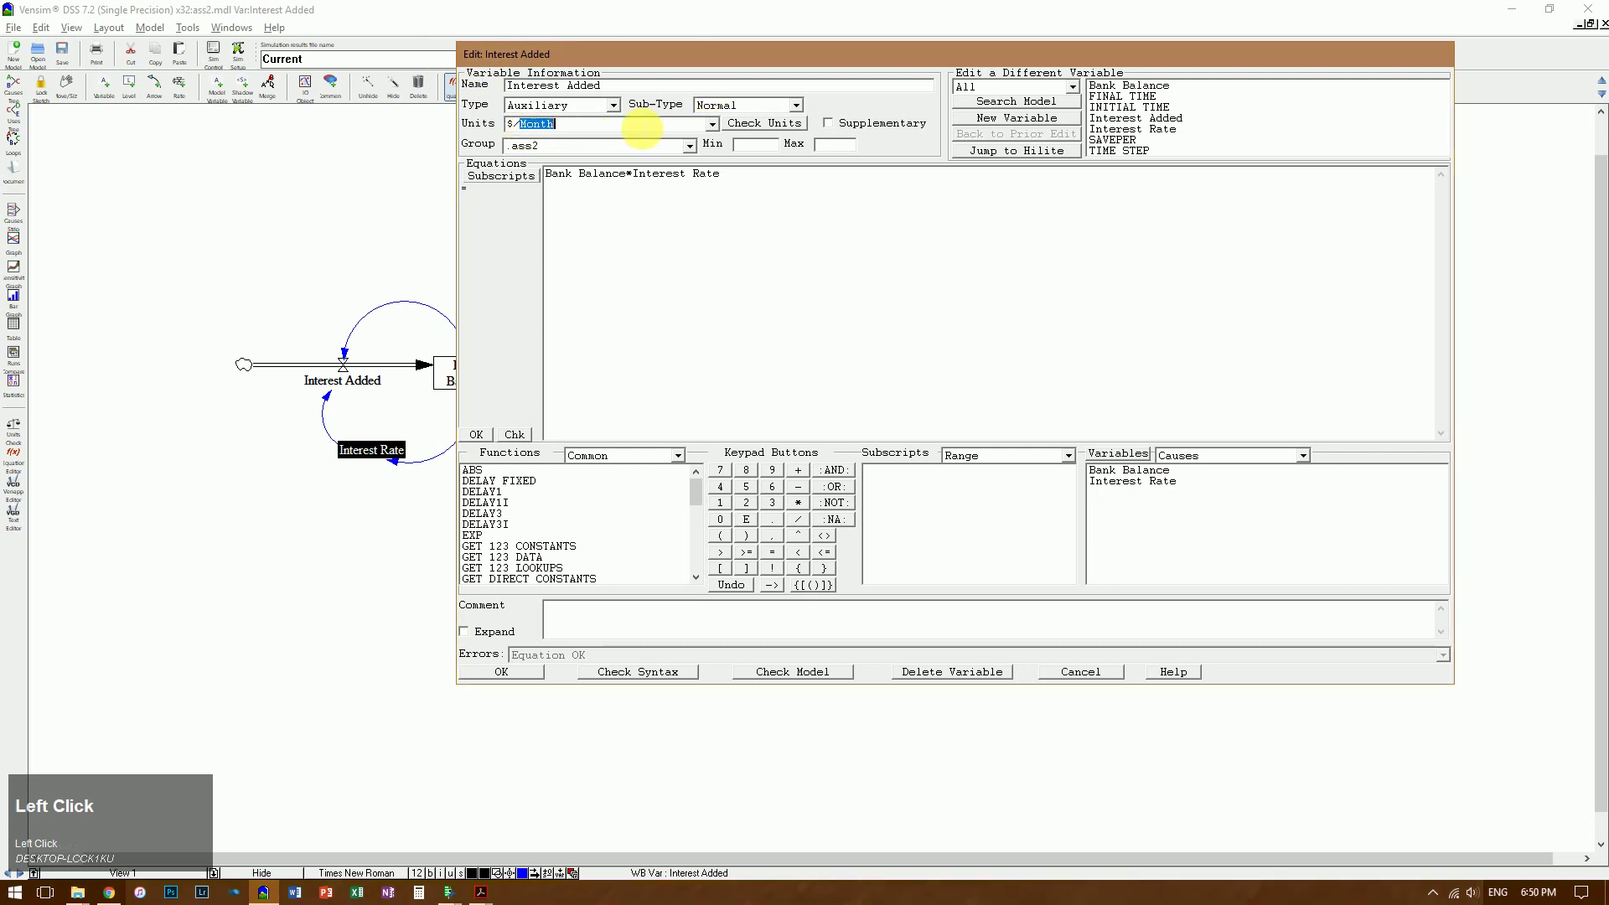
text(Years)
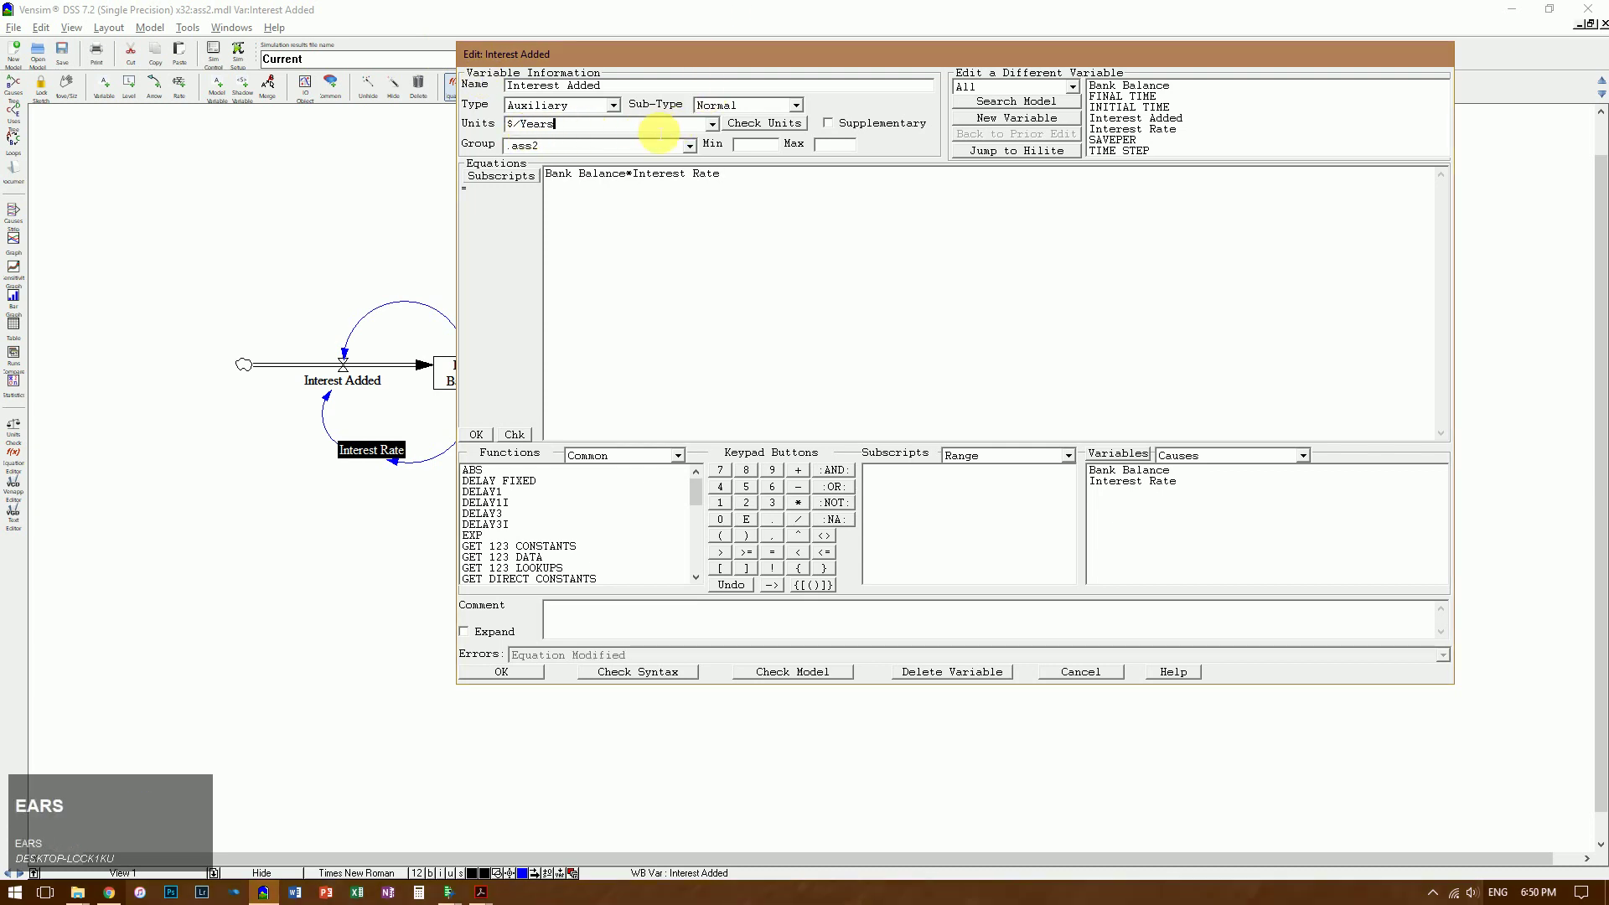
click(517, 673)
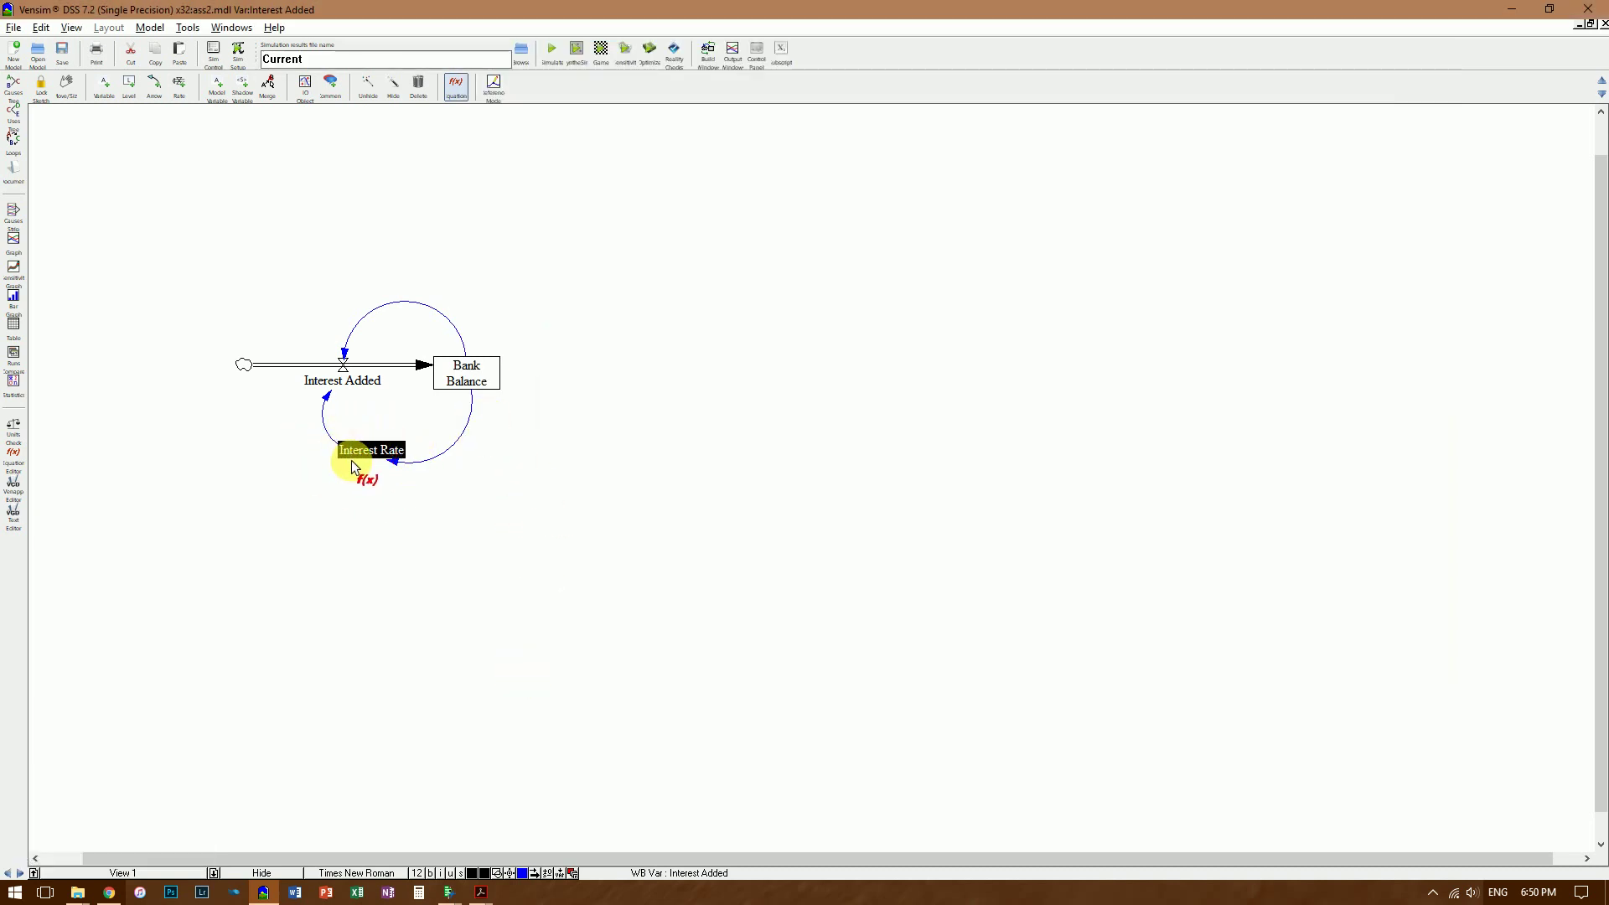
- Switch to the textbook PDF, review the interest rate policy in figure 2.17, and highlight "Graphical function" in the figure 2.18 caption
key(alt+Tab)
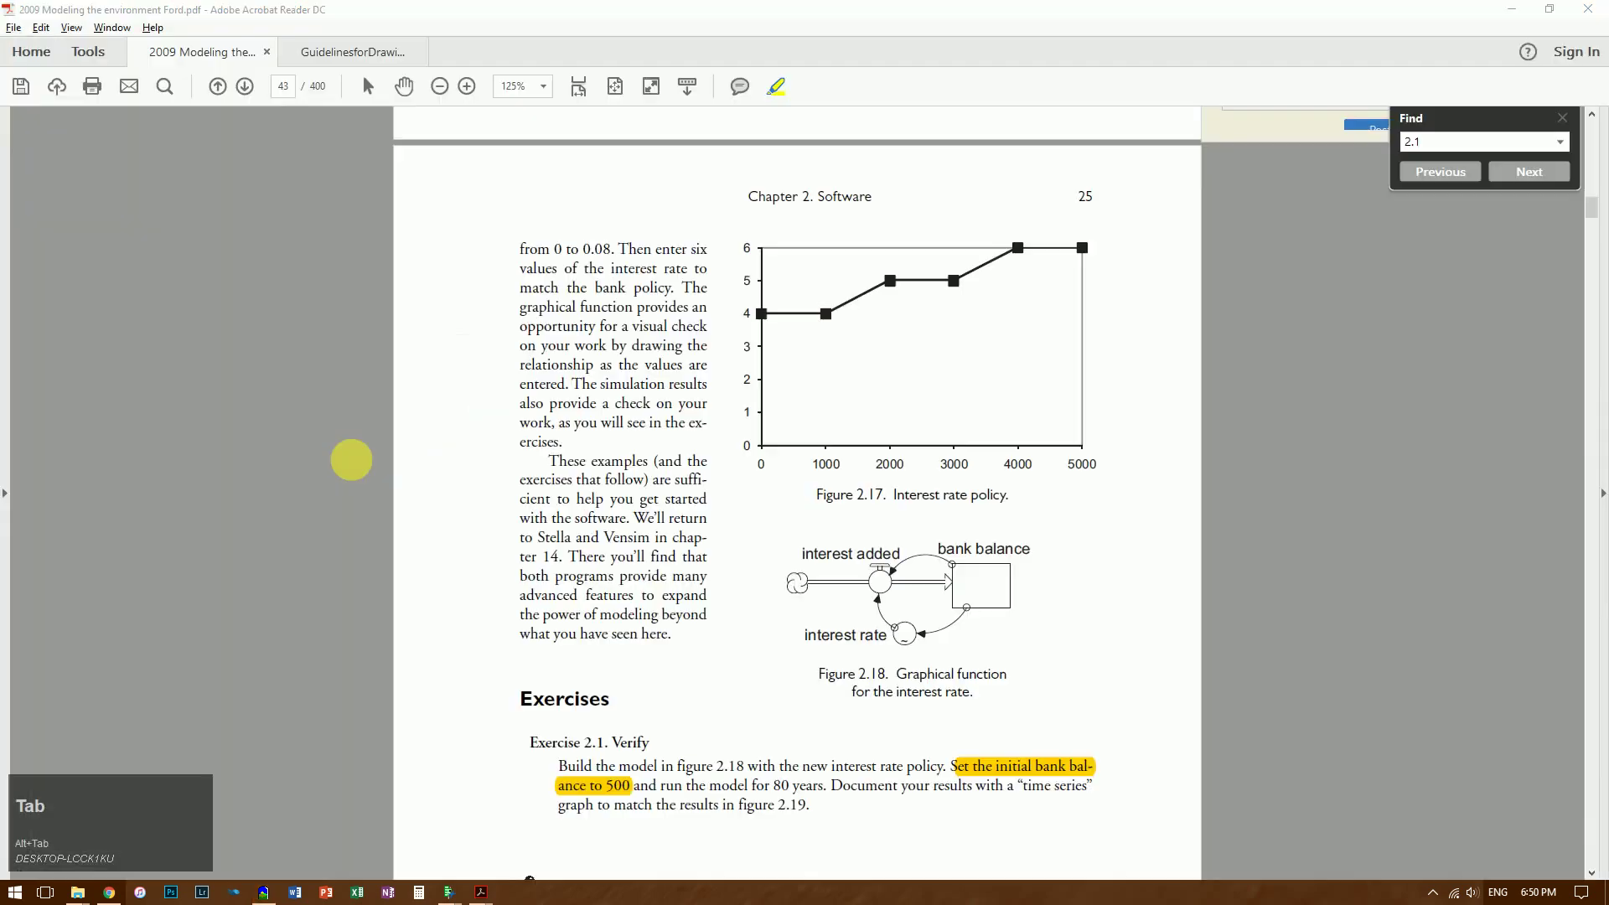
scroll(683, 313, down, 1)
scroll(665, 427, up, 2)
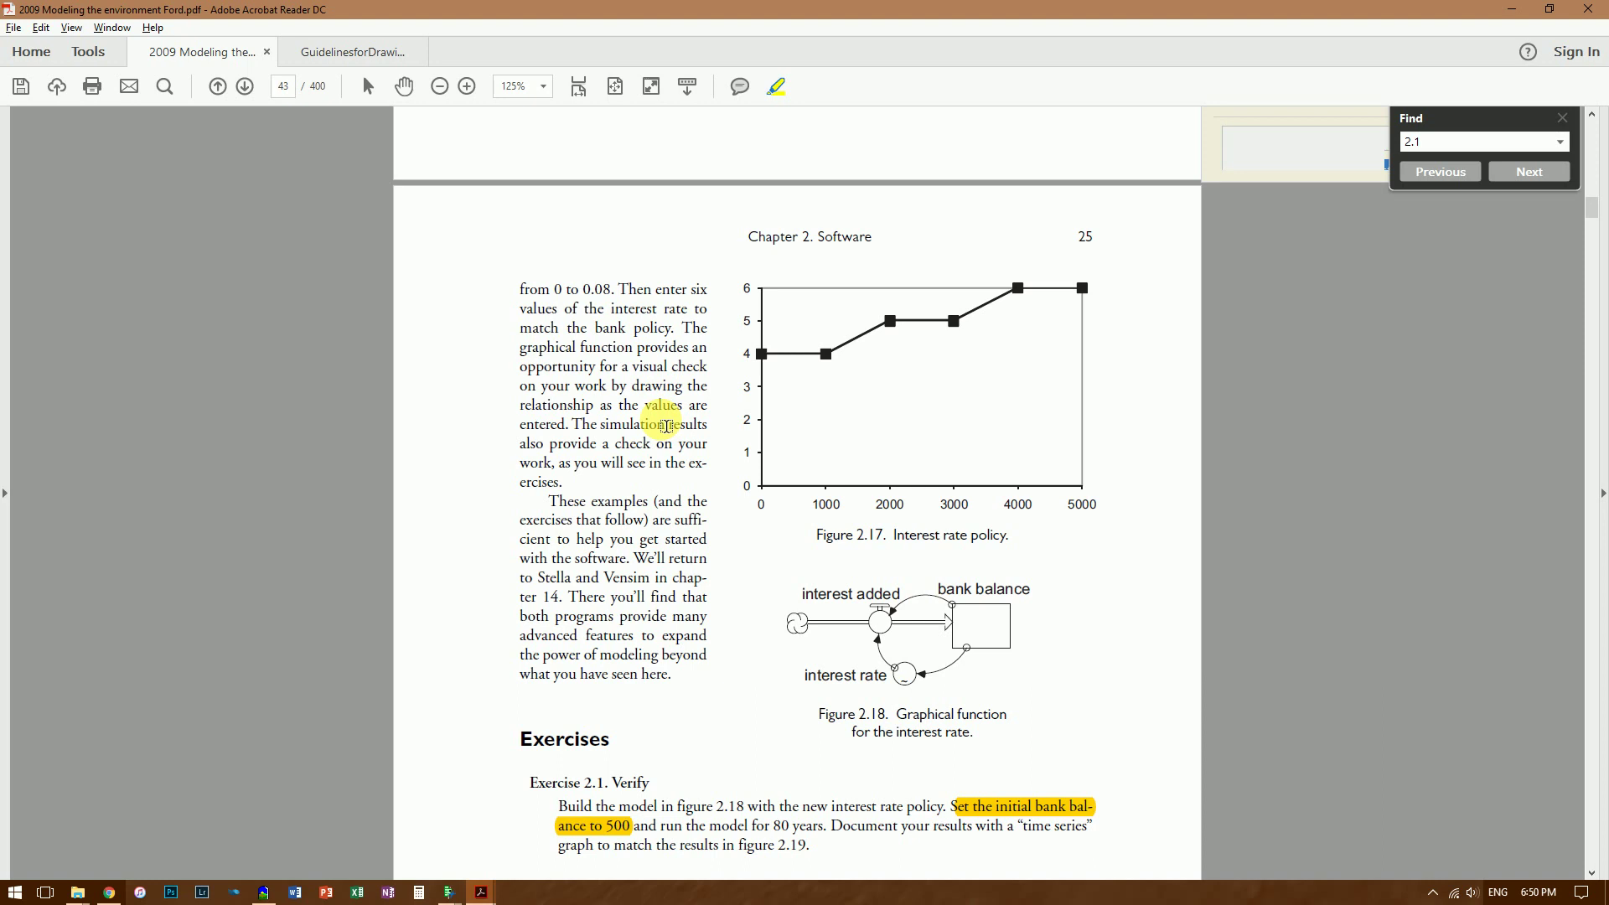
key(alt+Tab)
key(alt+Tab)
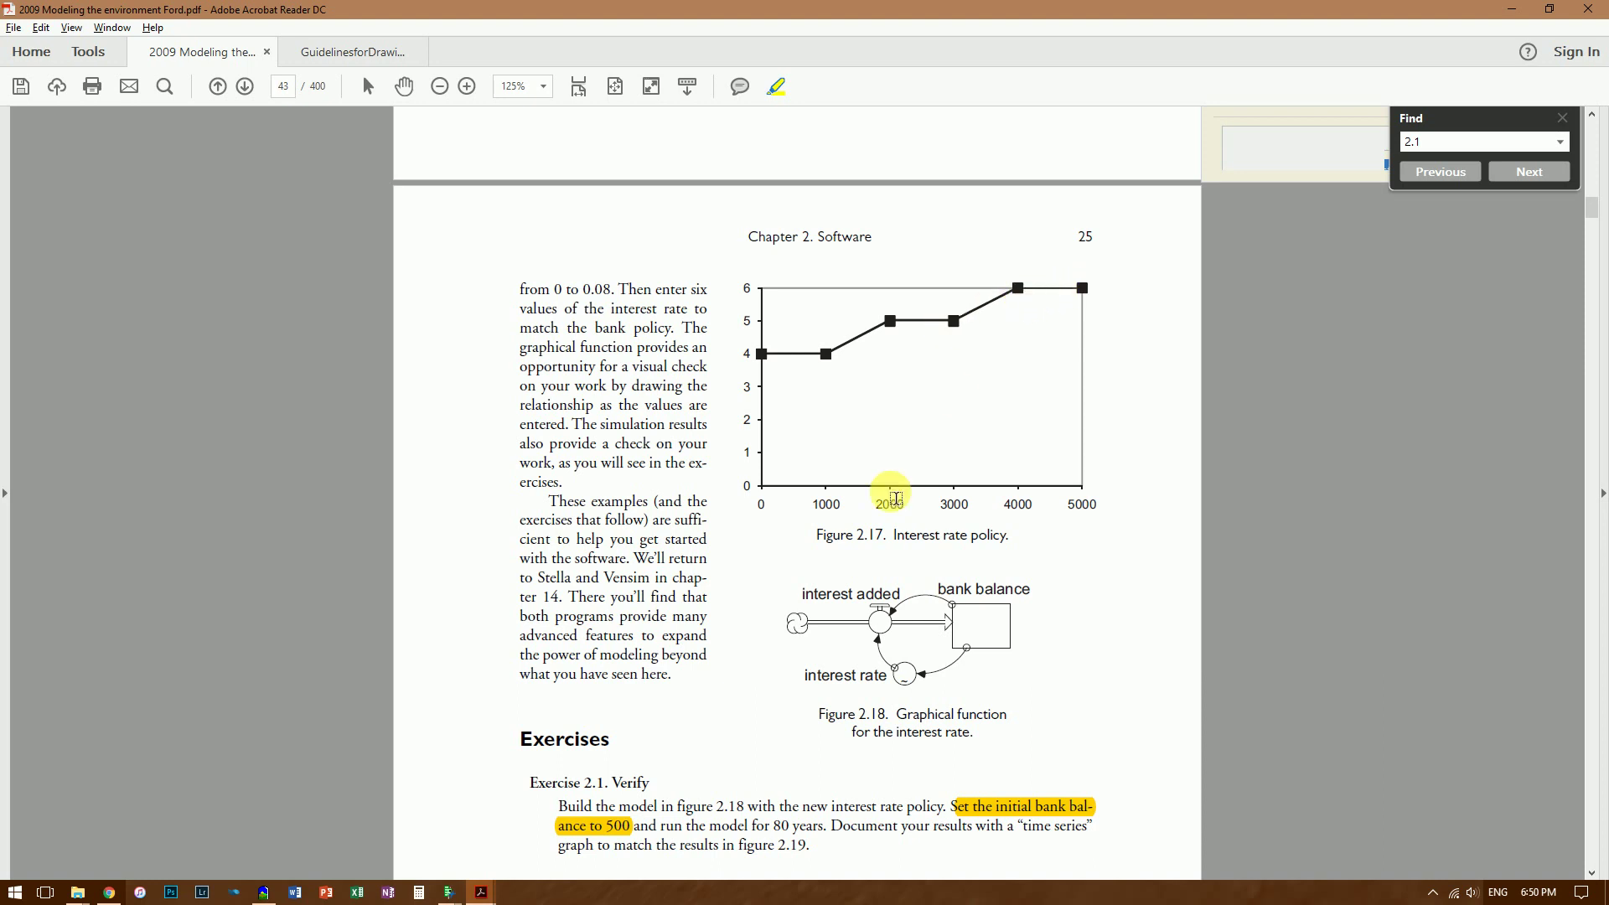
scroll(891, 498, down, 1)
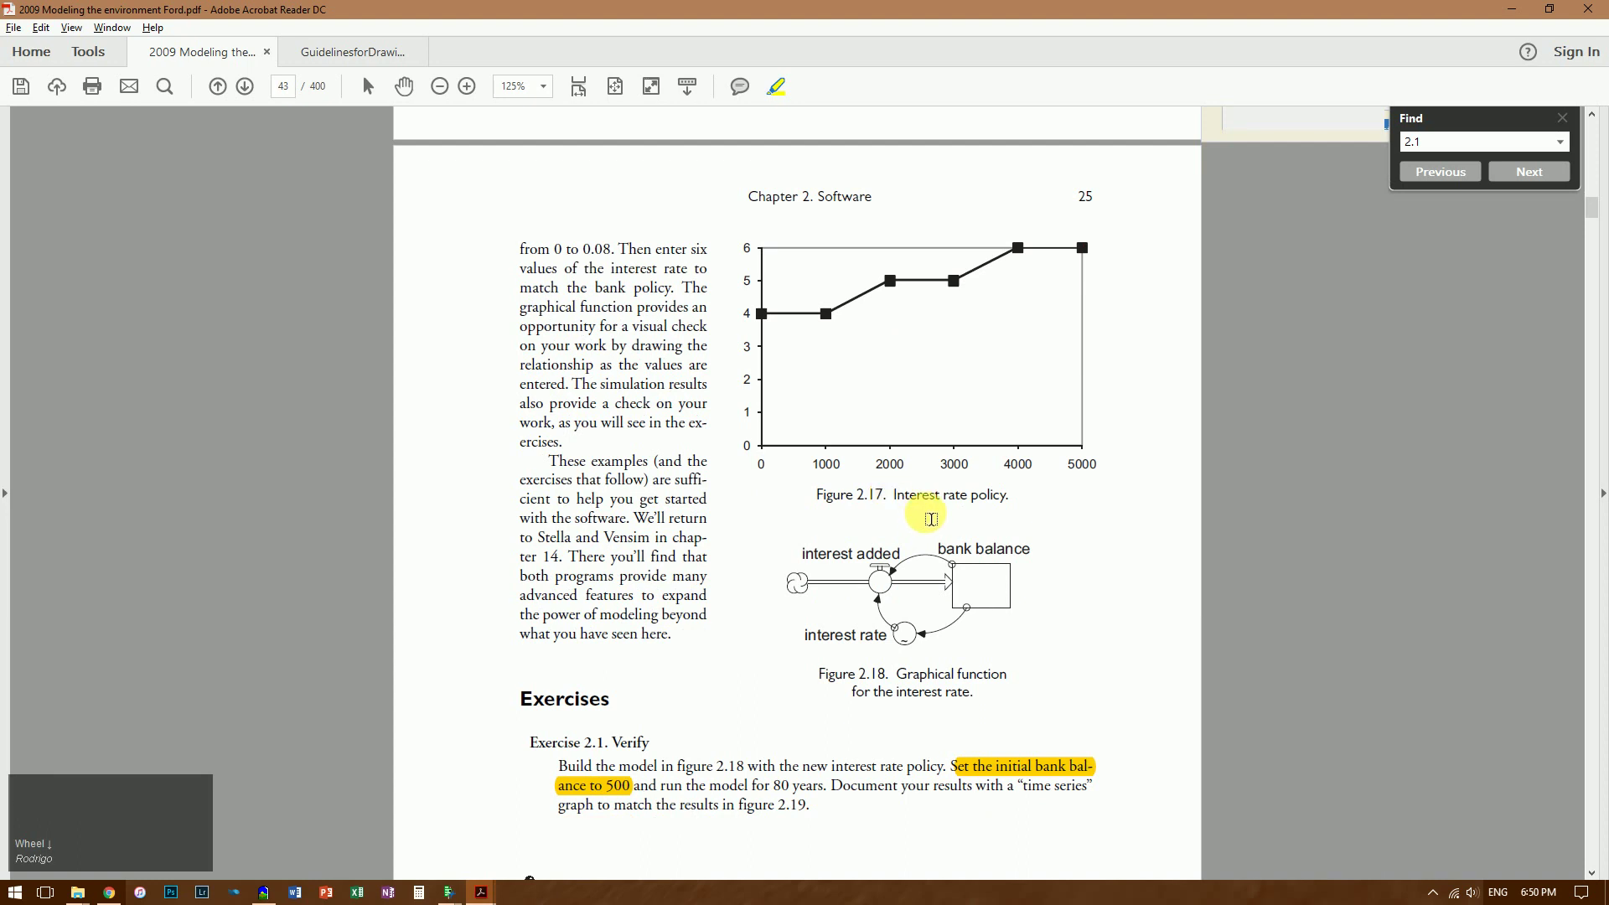
click(899, 681)
drag(899, 681, 1009, 676)
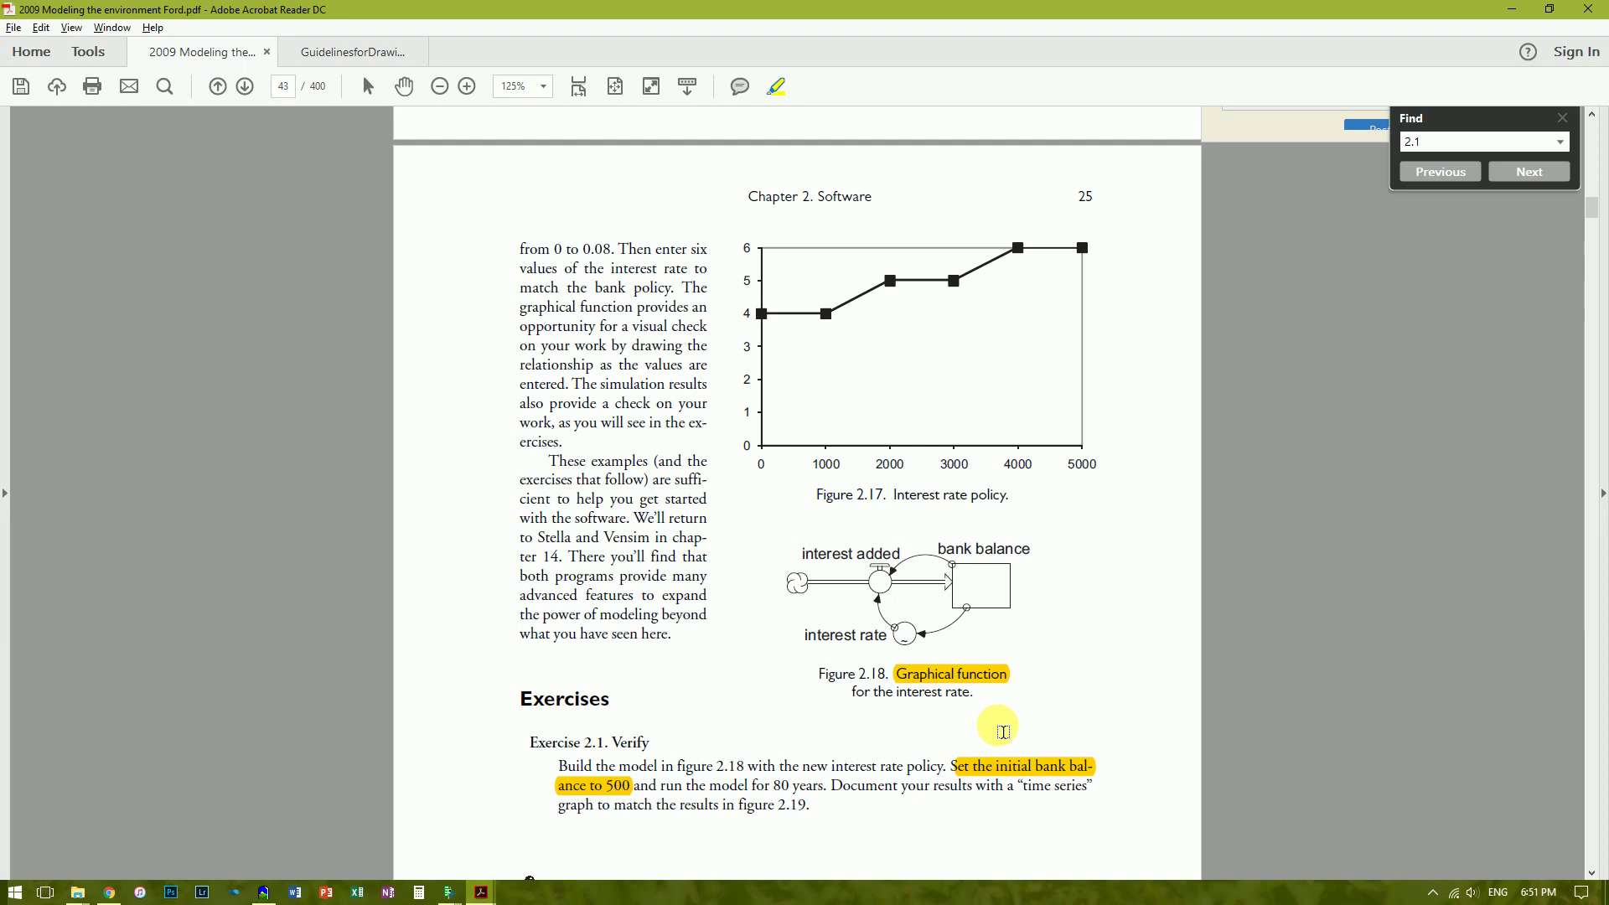
- Return to Vensim, open the Interest Rate equation and set its sub-type to with Lookup
key(alt+Tab)
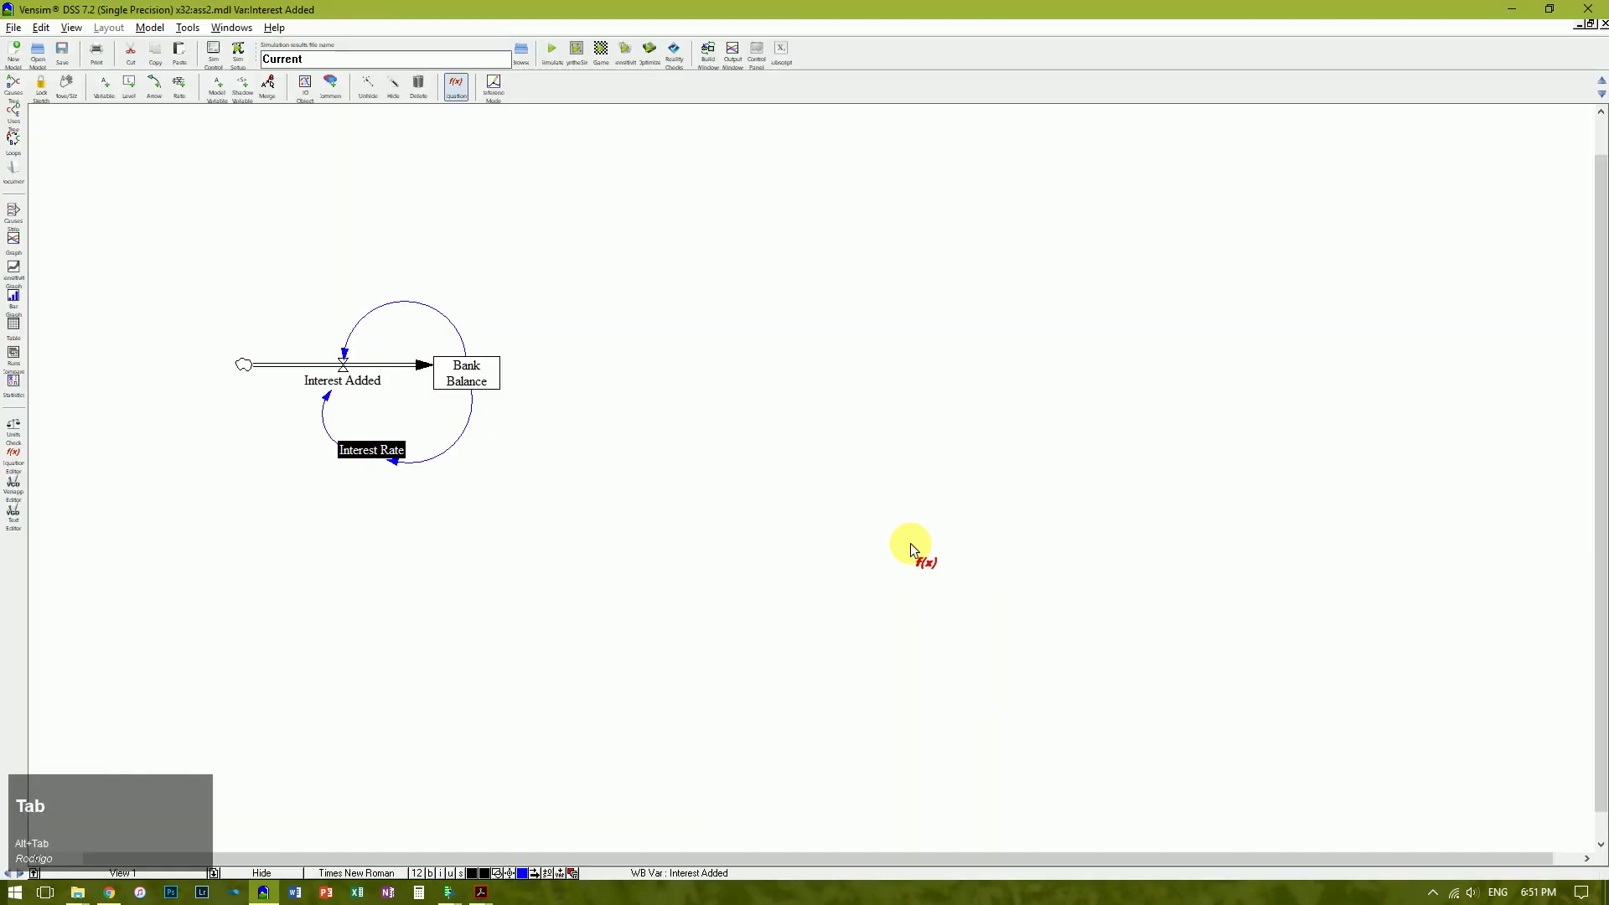
click(362, 454)
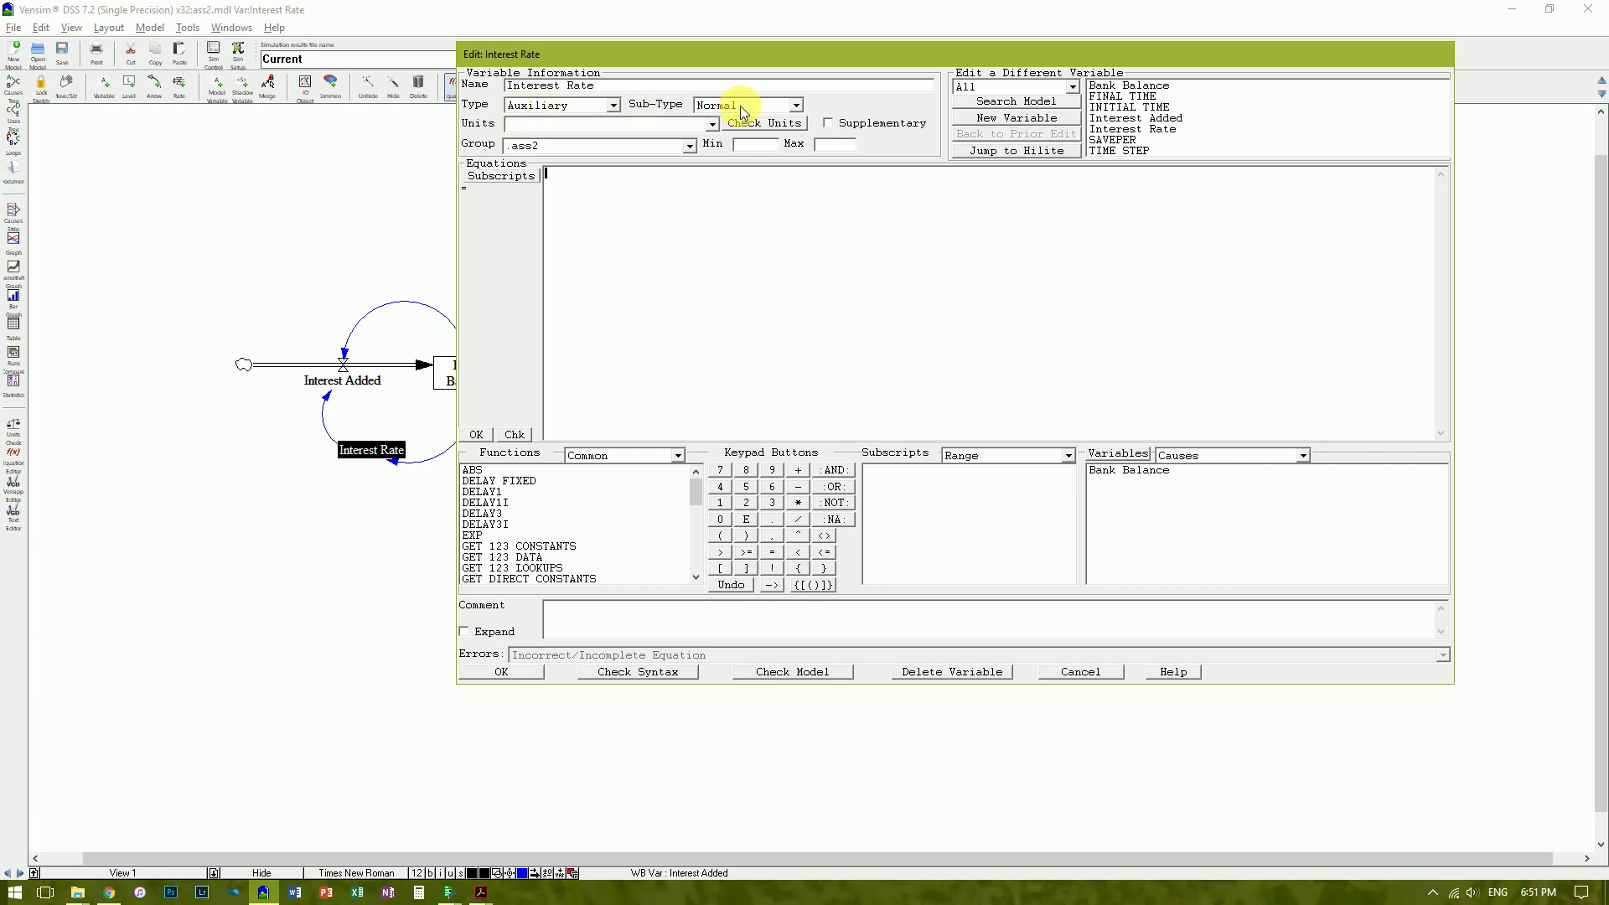
click(797, 107)
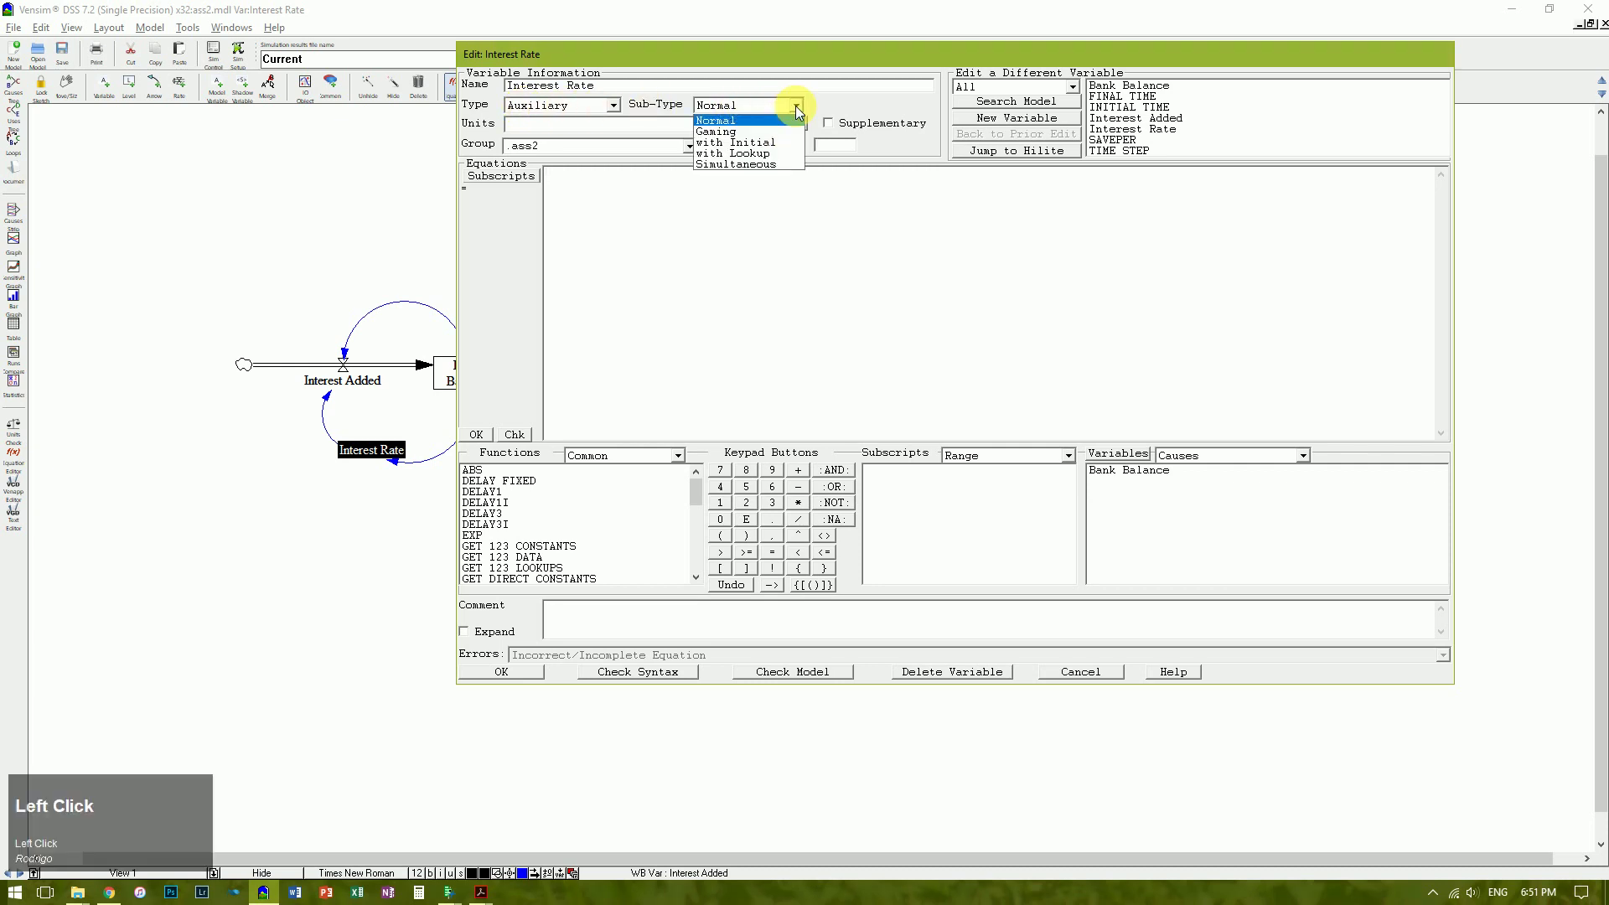
click(779, 155)
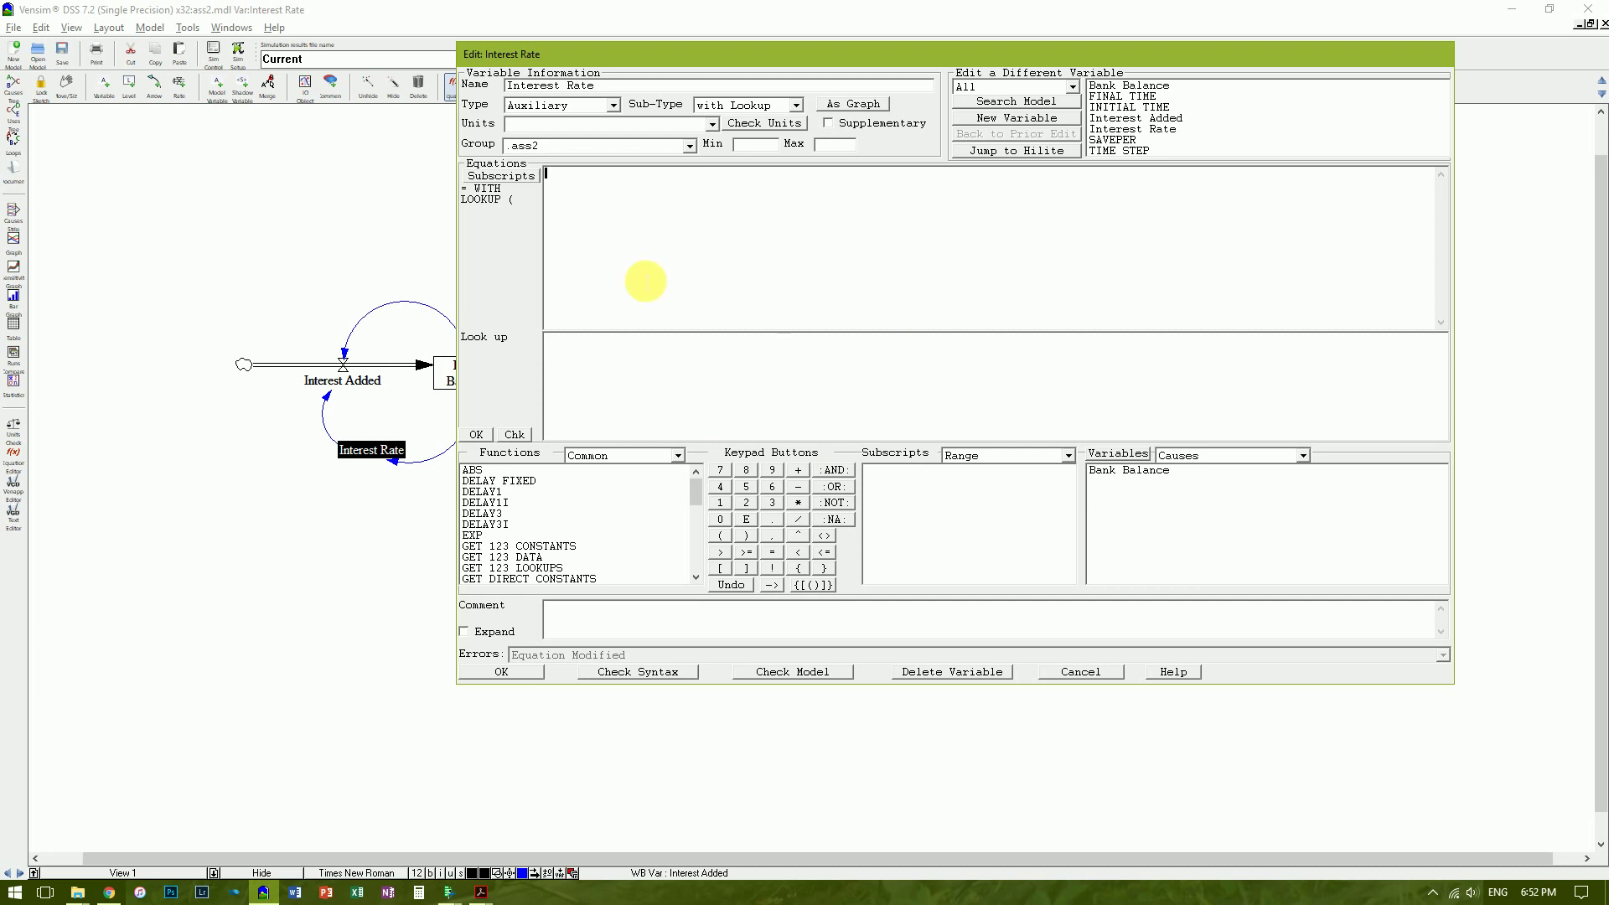
- Insert Bank Balance as the lookup input for Interest Rate and open the lookup as a graph
click(662, 251)
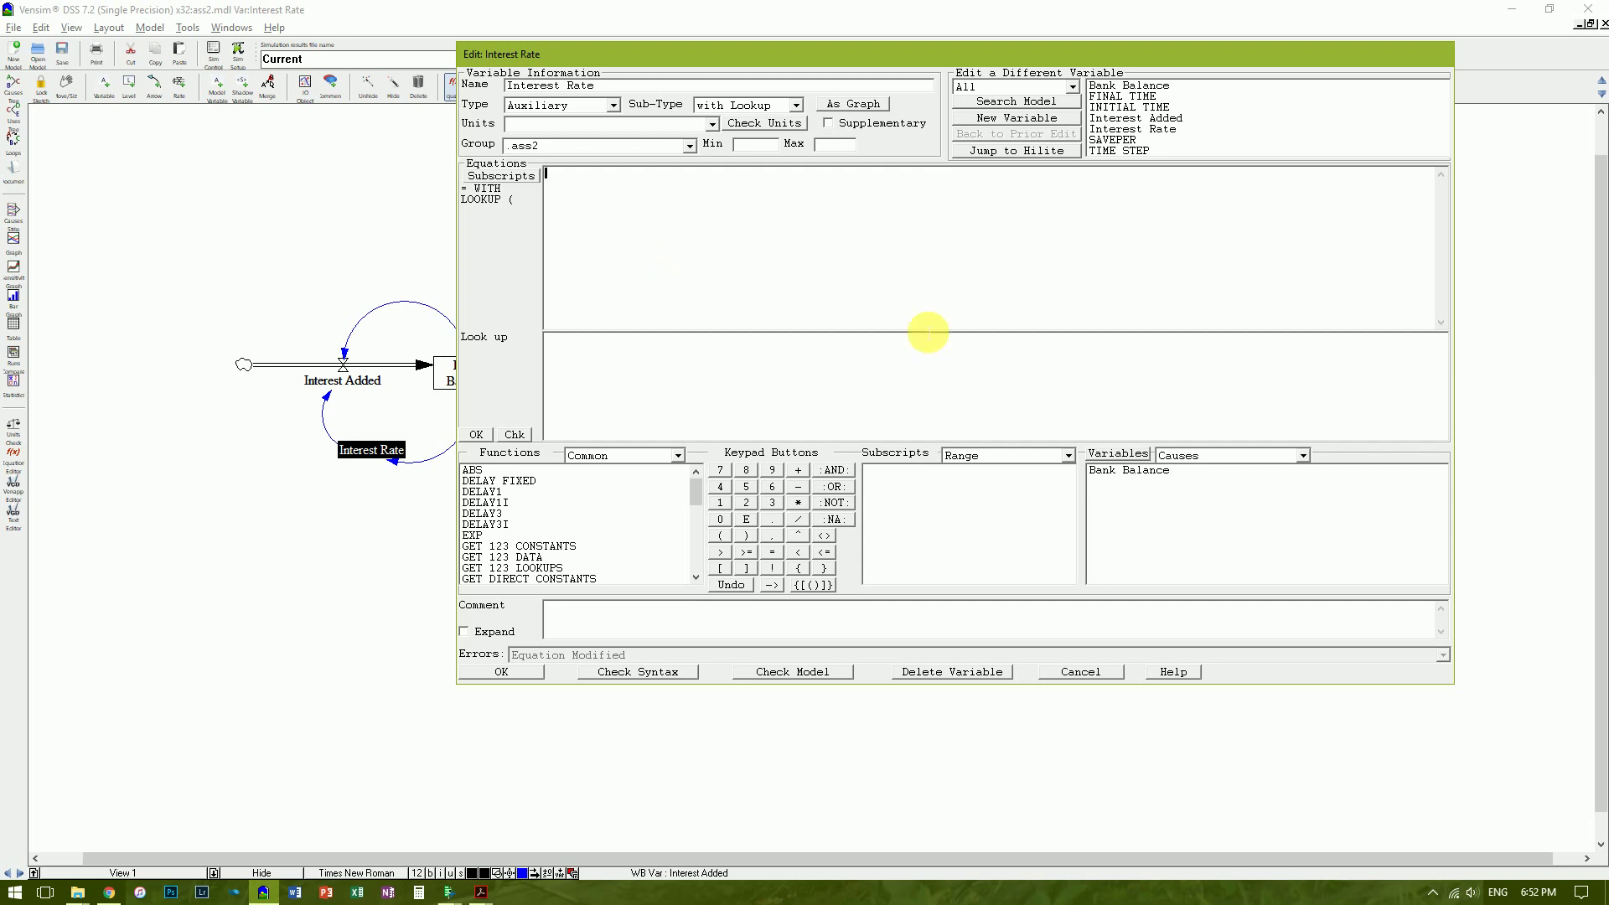
click(1127, 472)
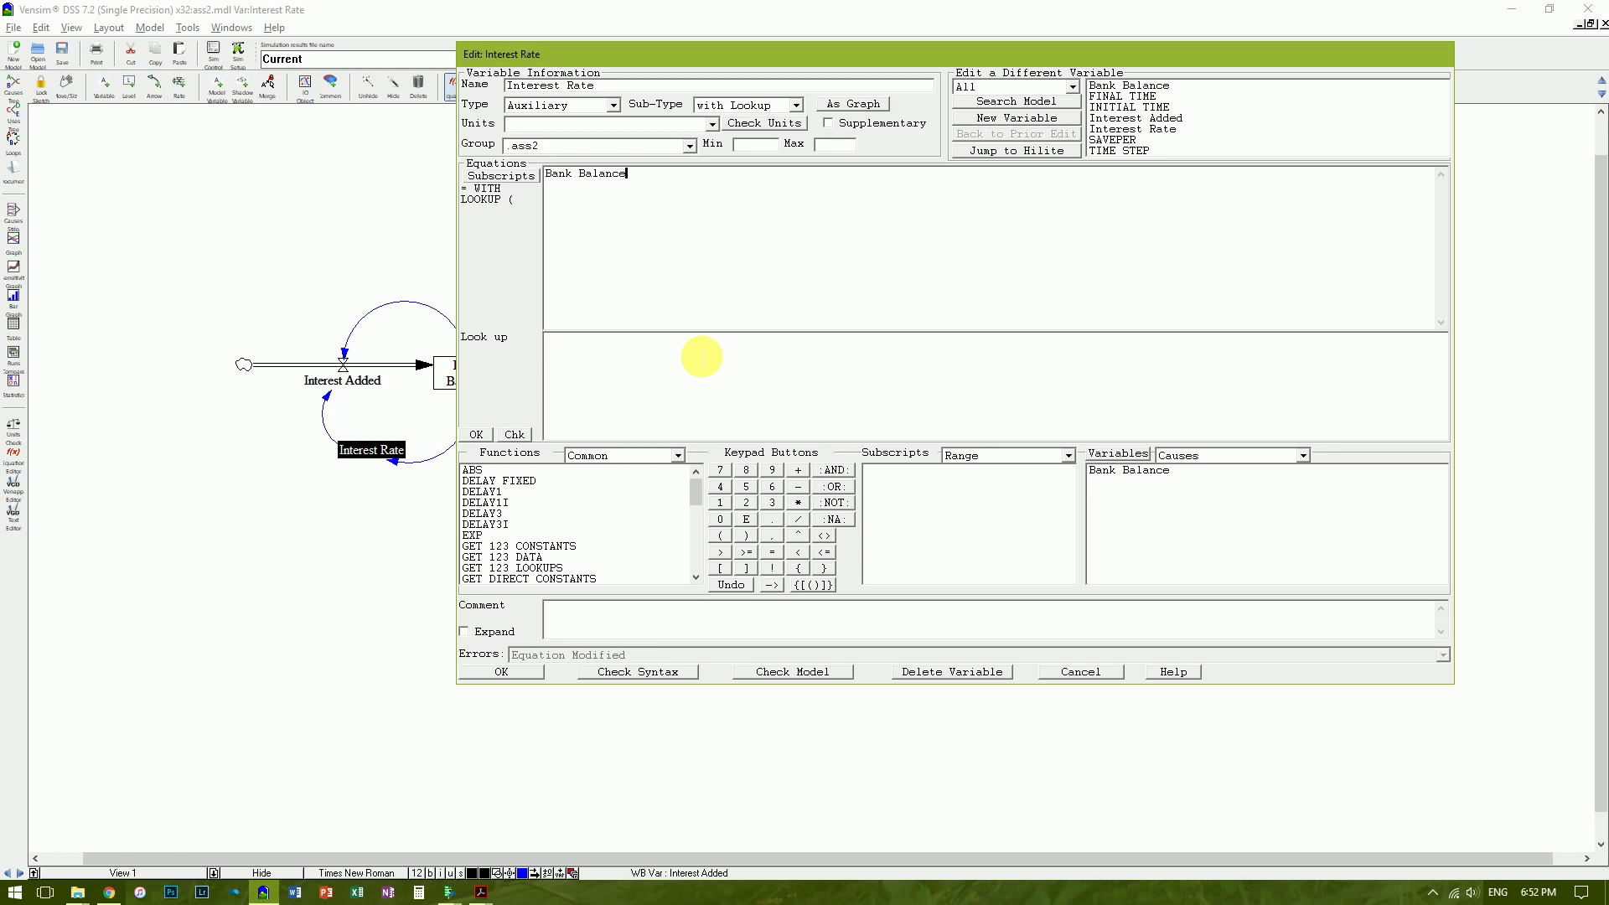
click(701, 357)
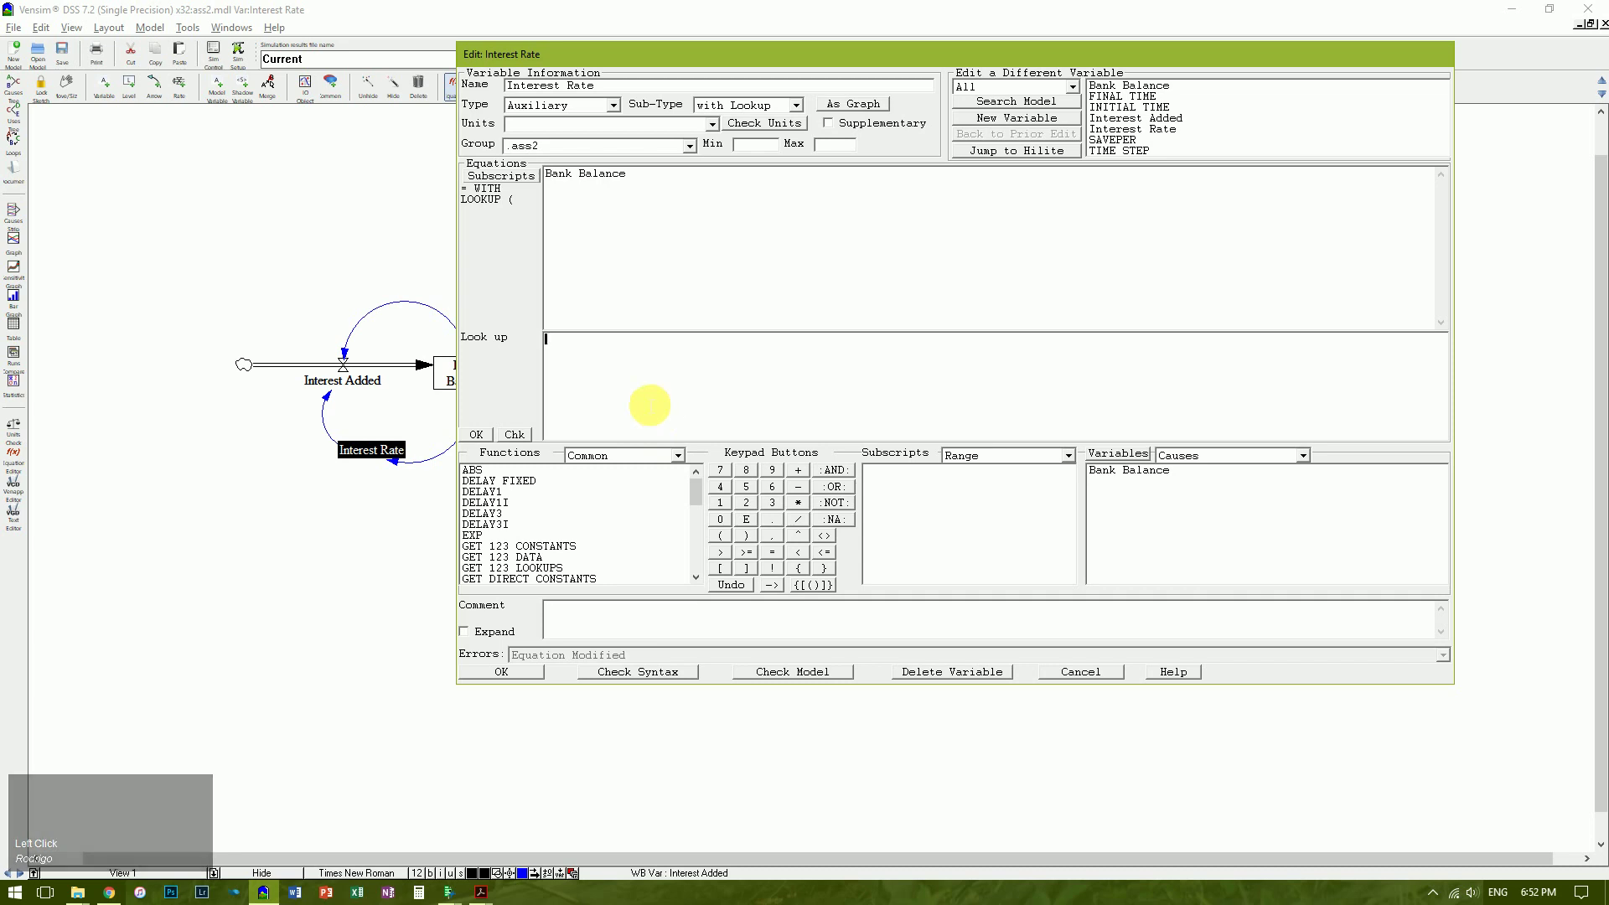
click(843, 105)
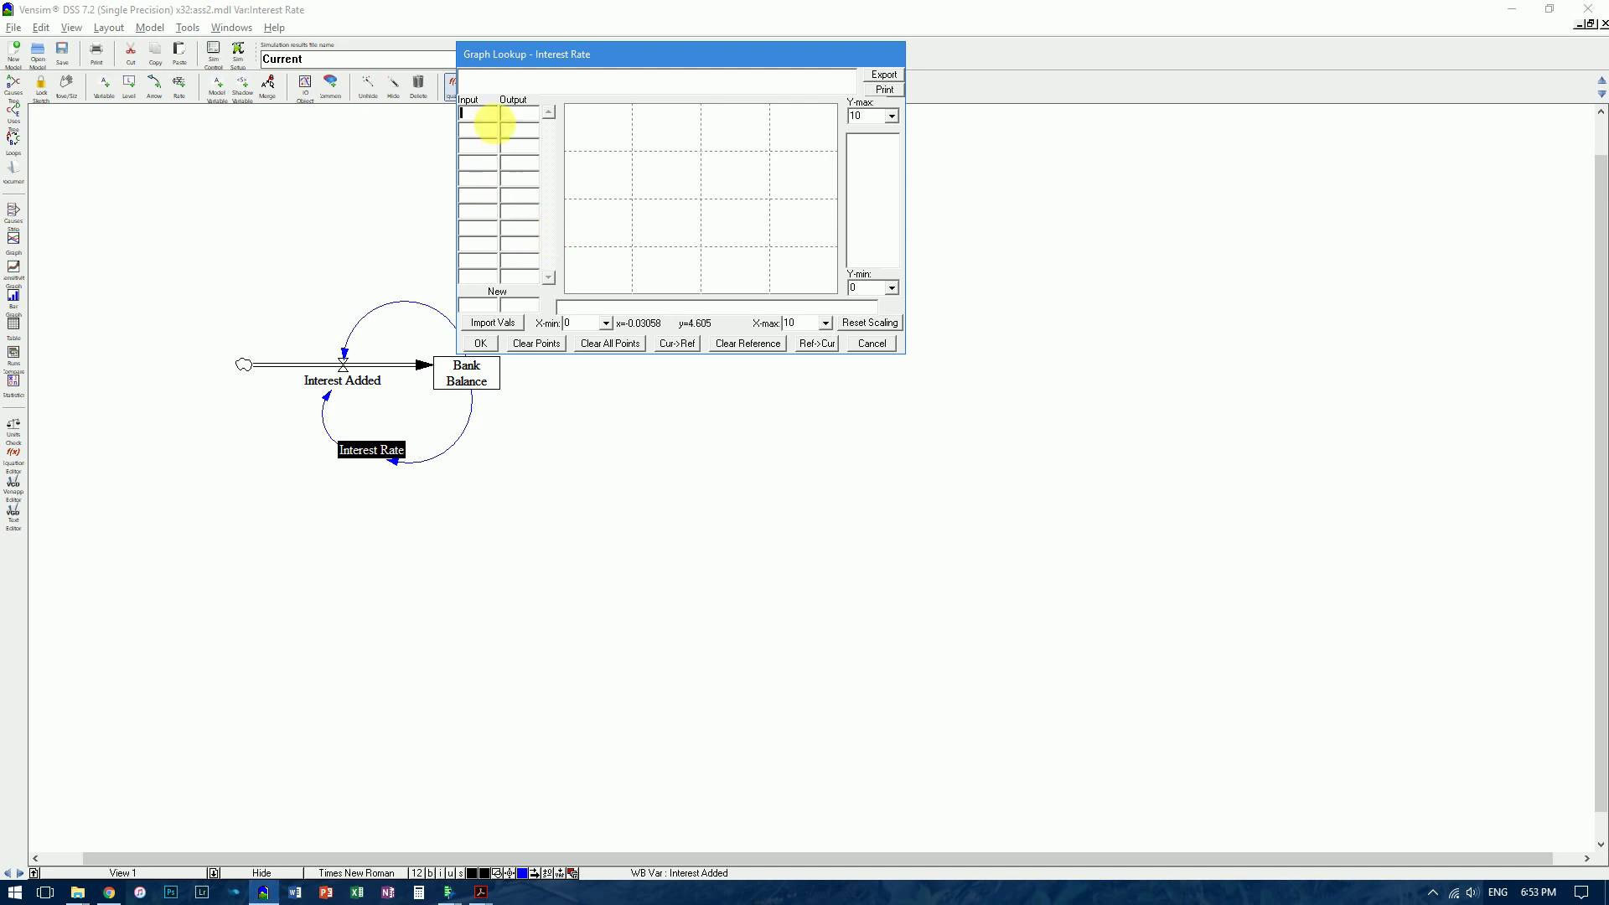
click(505, 114)
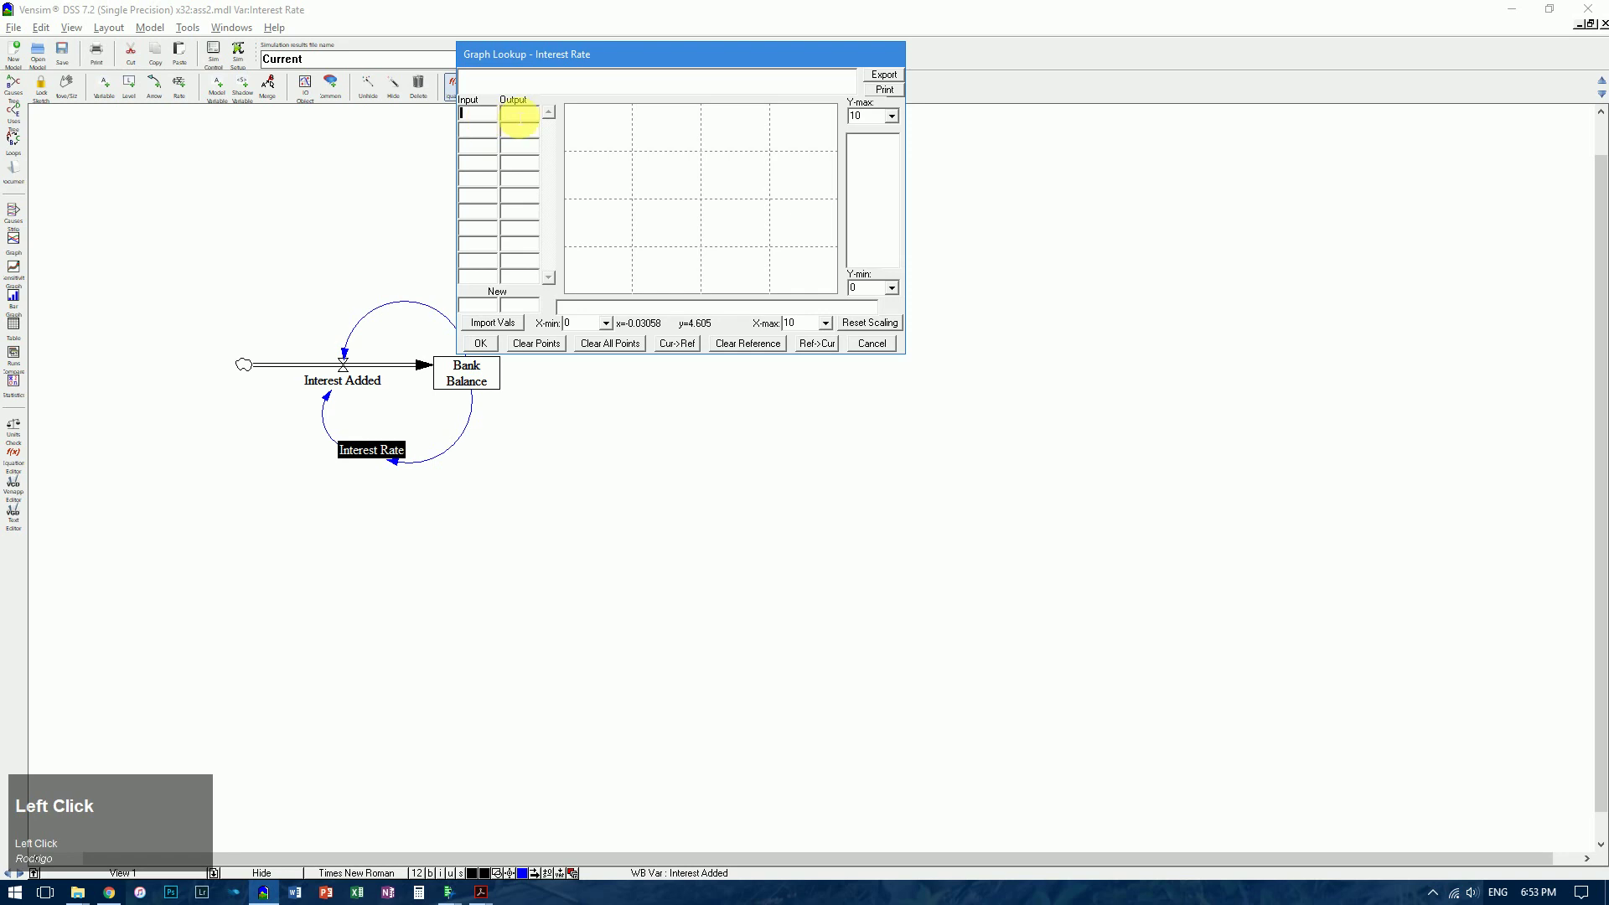
click(484, 121)
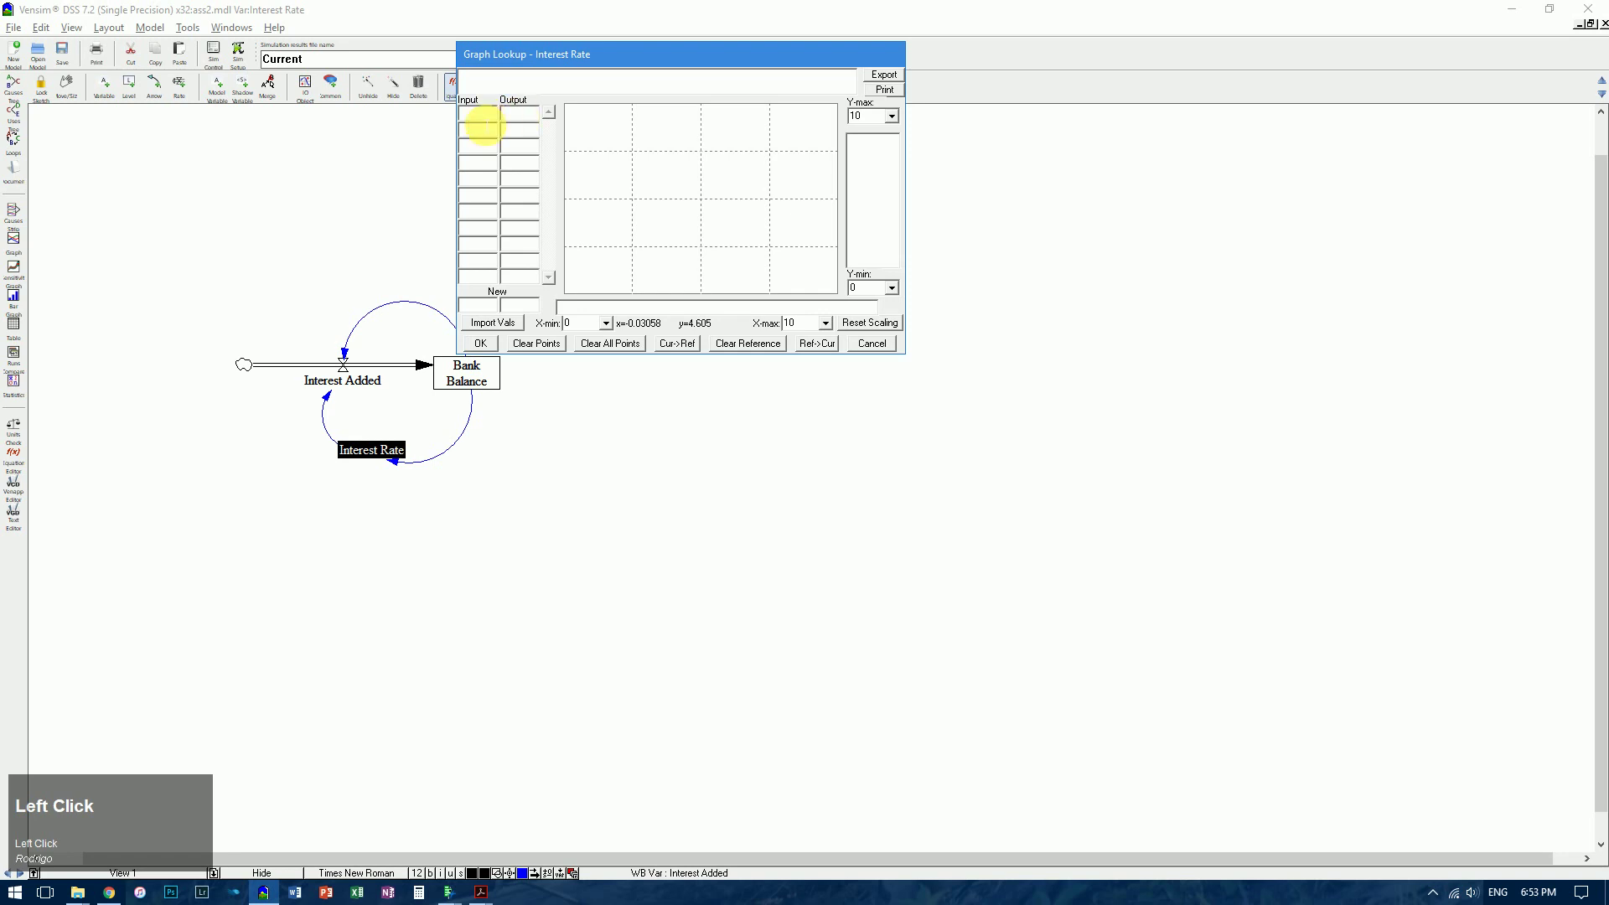
- Check figure 2.17 in the PDF and enter the first Interest Rate lookup point in Vensim: input 0, output 0.04
key(alt+Tab)
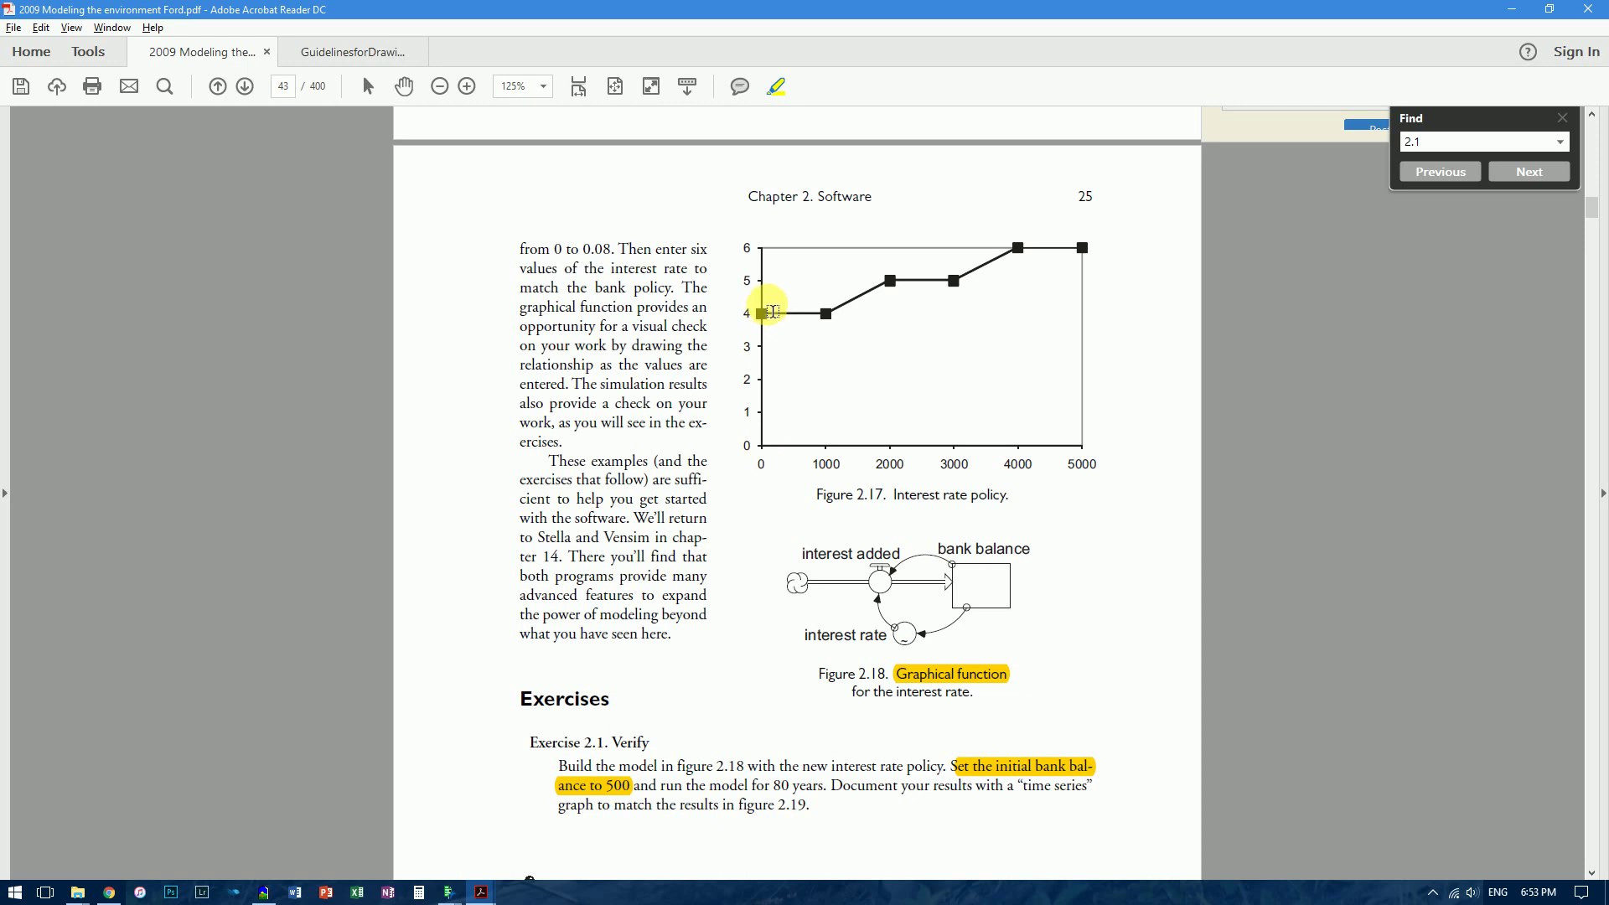
key(alt+Tab)
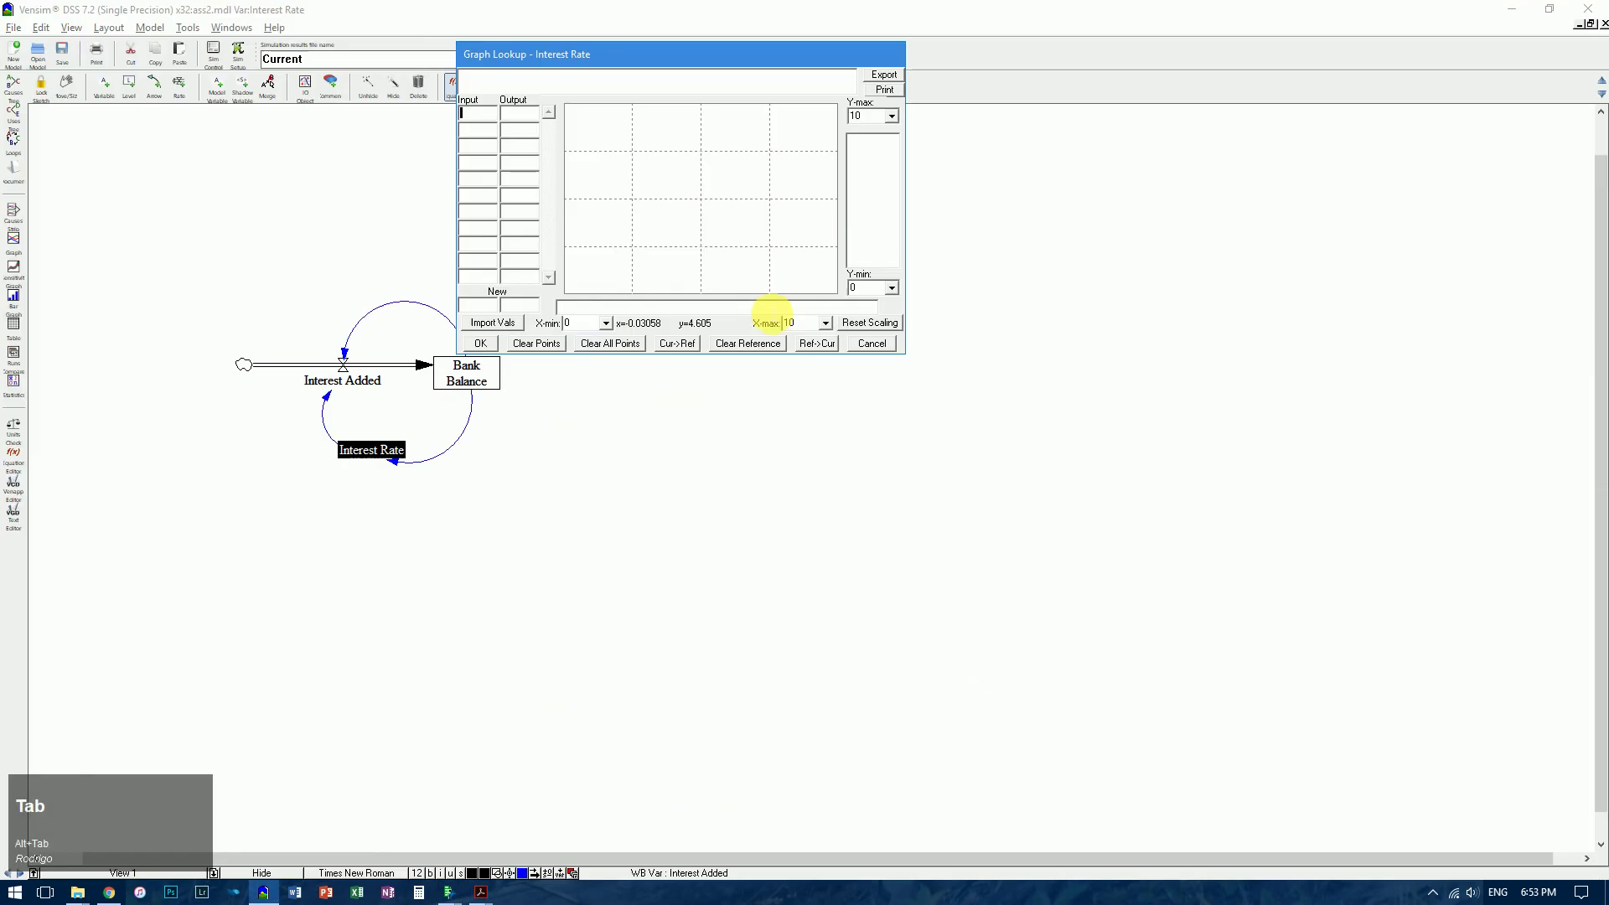
click(482, 118)
text(0)
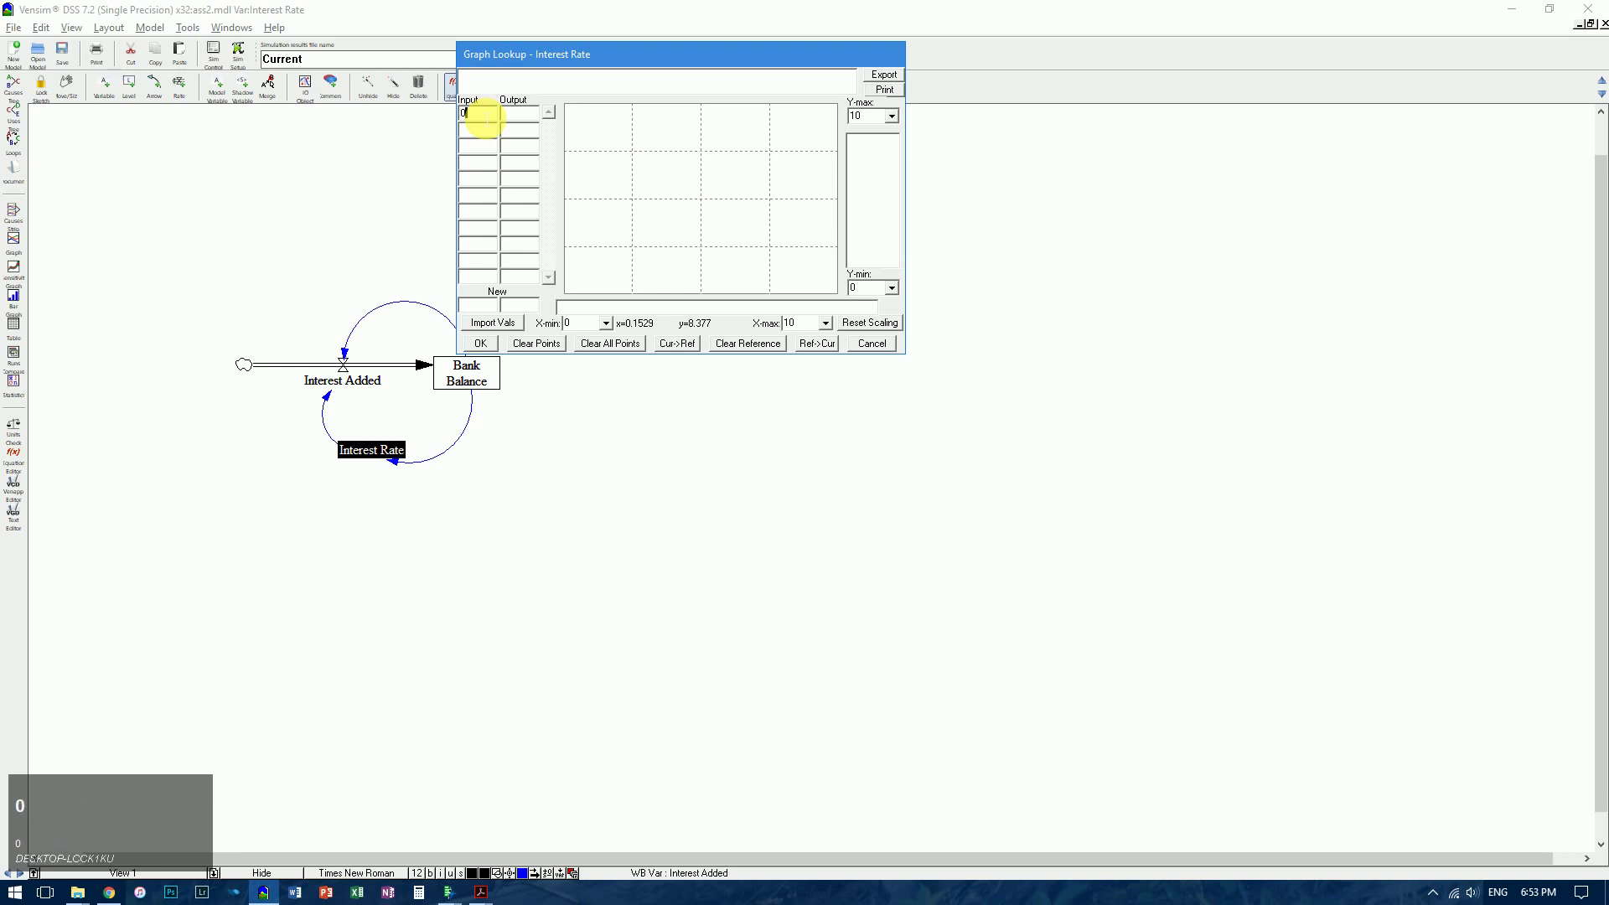
key(Tab)
text(0.00)
key(BackSpace)
text(4)
- Check the next point of figure 2.17 in the PDF and add it to the Vensim lookup: input 1000, output 0.04
click(489, 134)
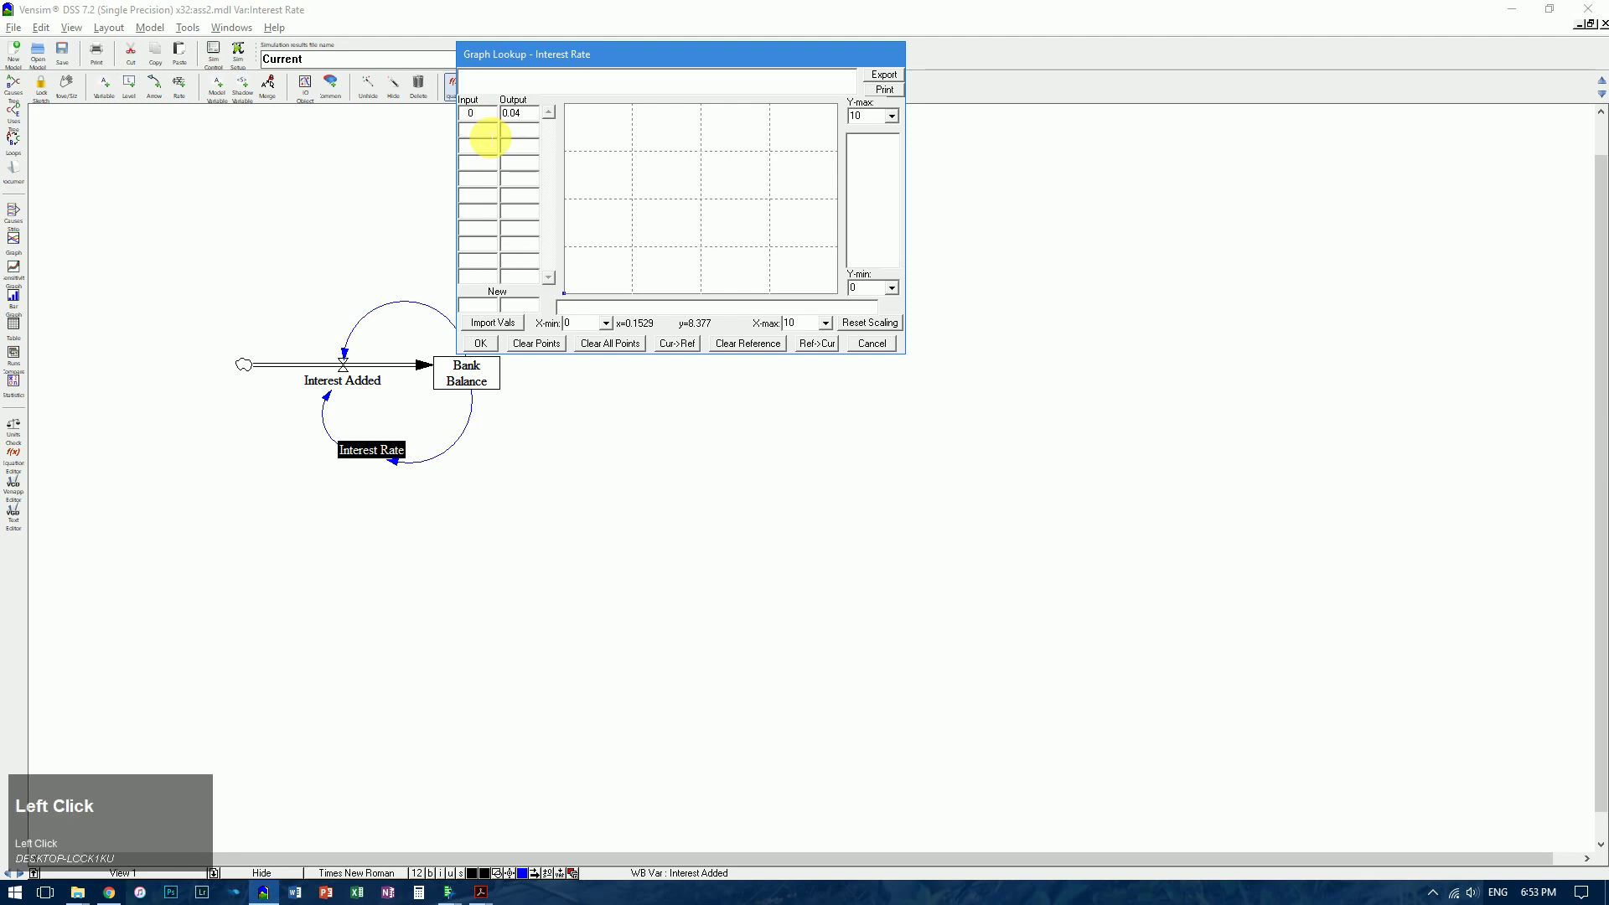
key(alt+Tab)
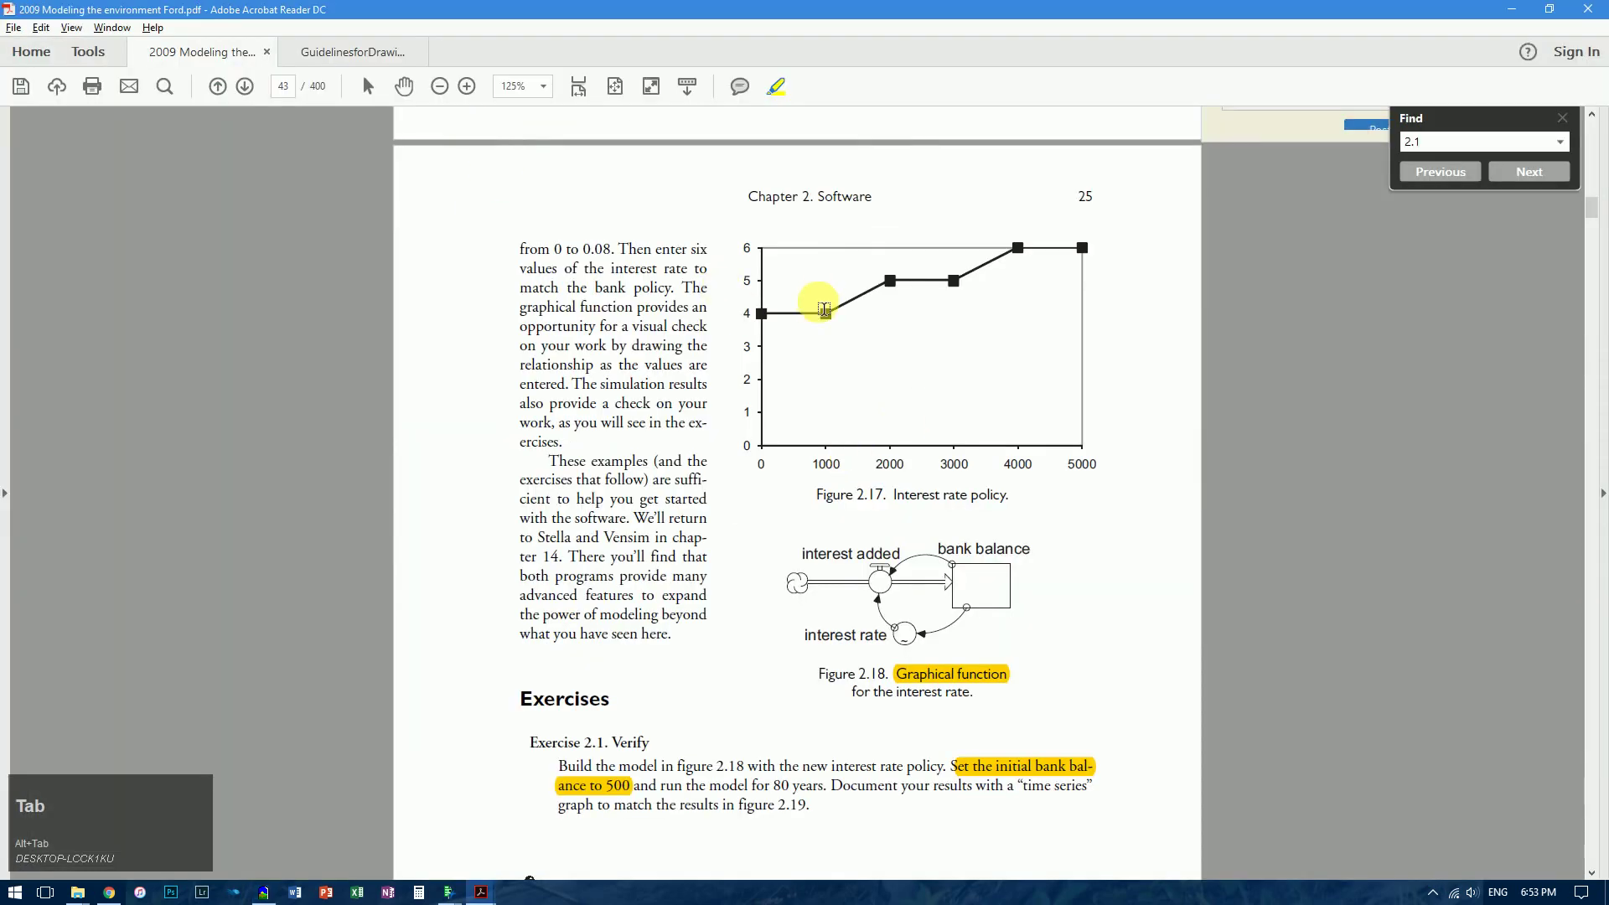
key(alt+Tab)
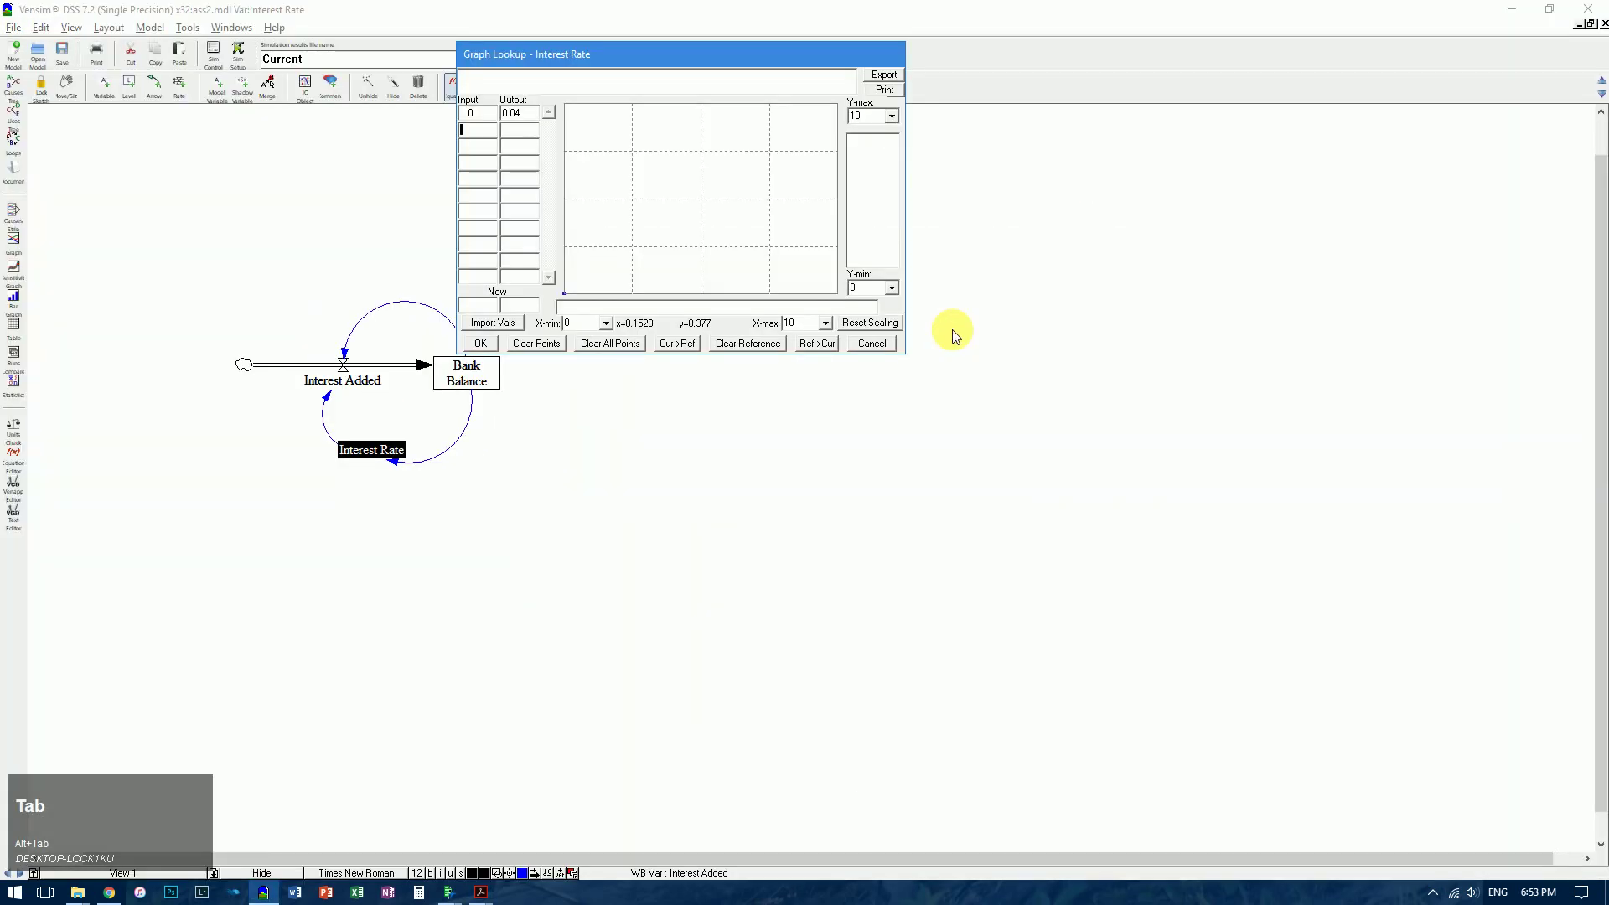
text(1000)
key(Tab)
text(0)
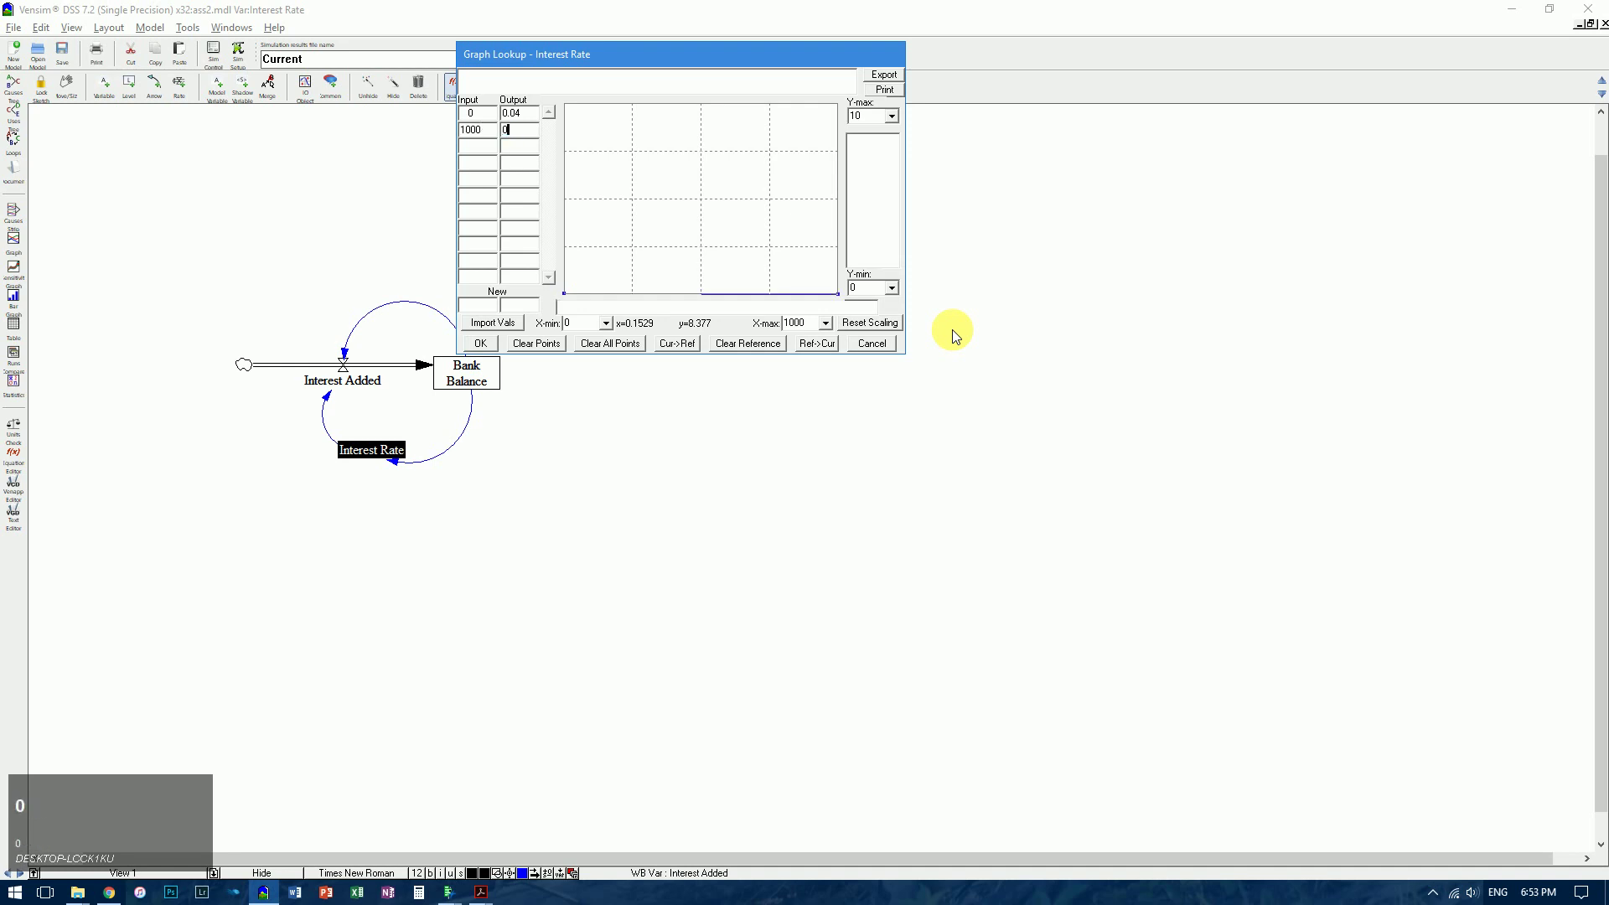
key(BackSpace)
text(.00)
key(BackSpace)
text(4)
- Add the lookup points with input 2000 and output 0.05, and input 3000 and output 0.05
click(478, 146)
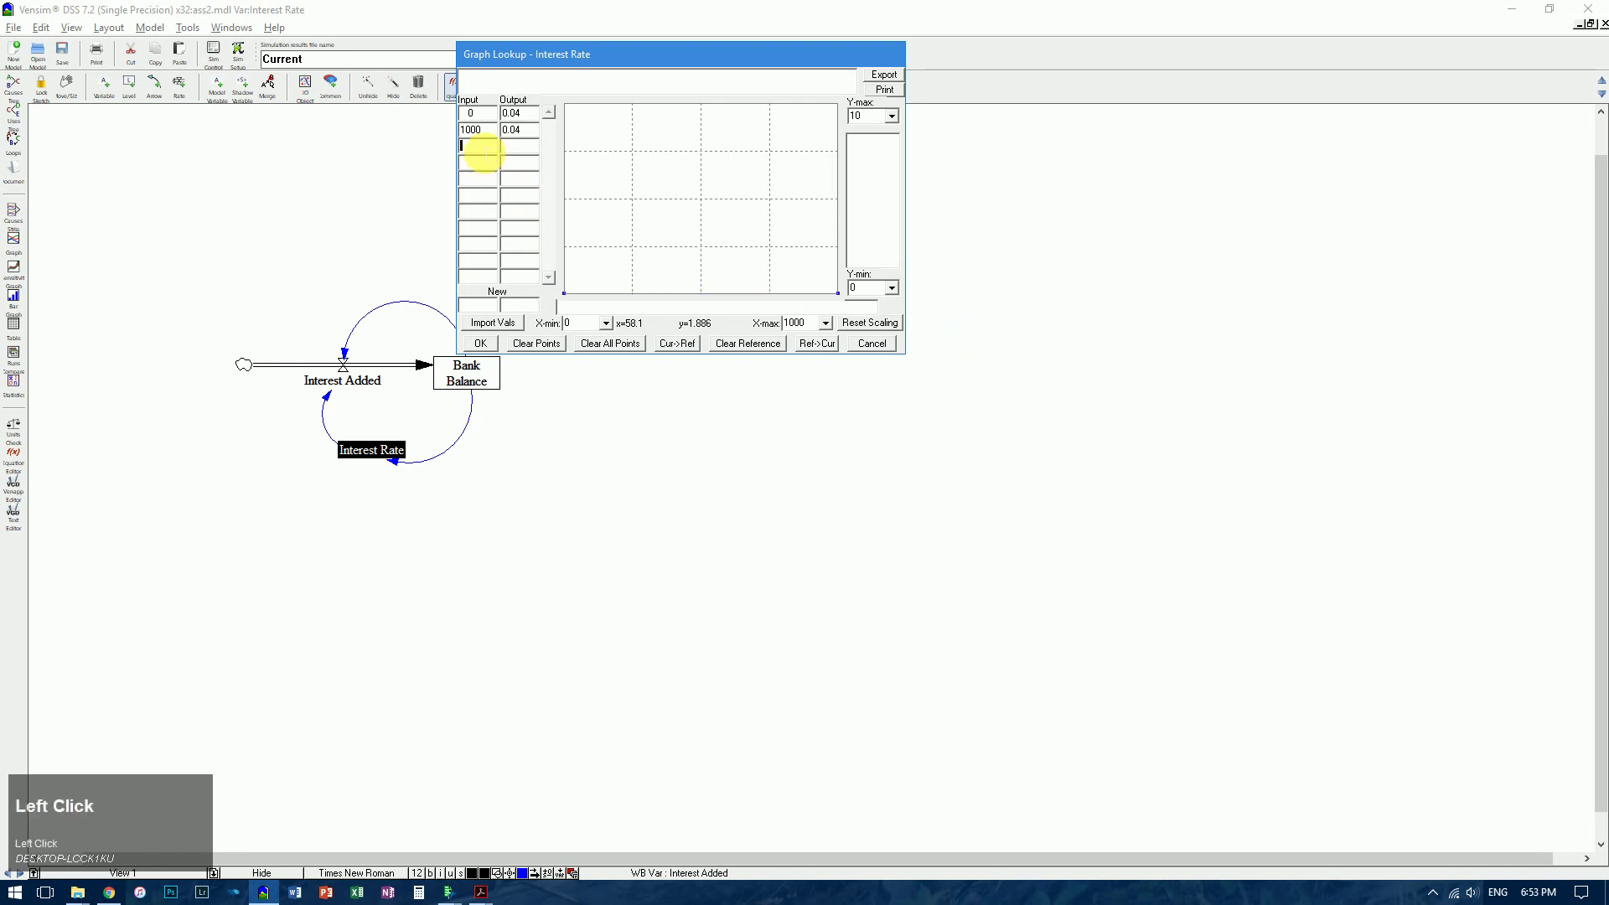
text(2000)
key(Tab)
text(0.0)
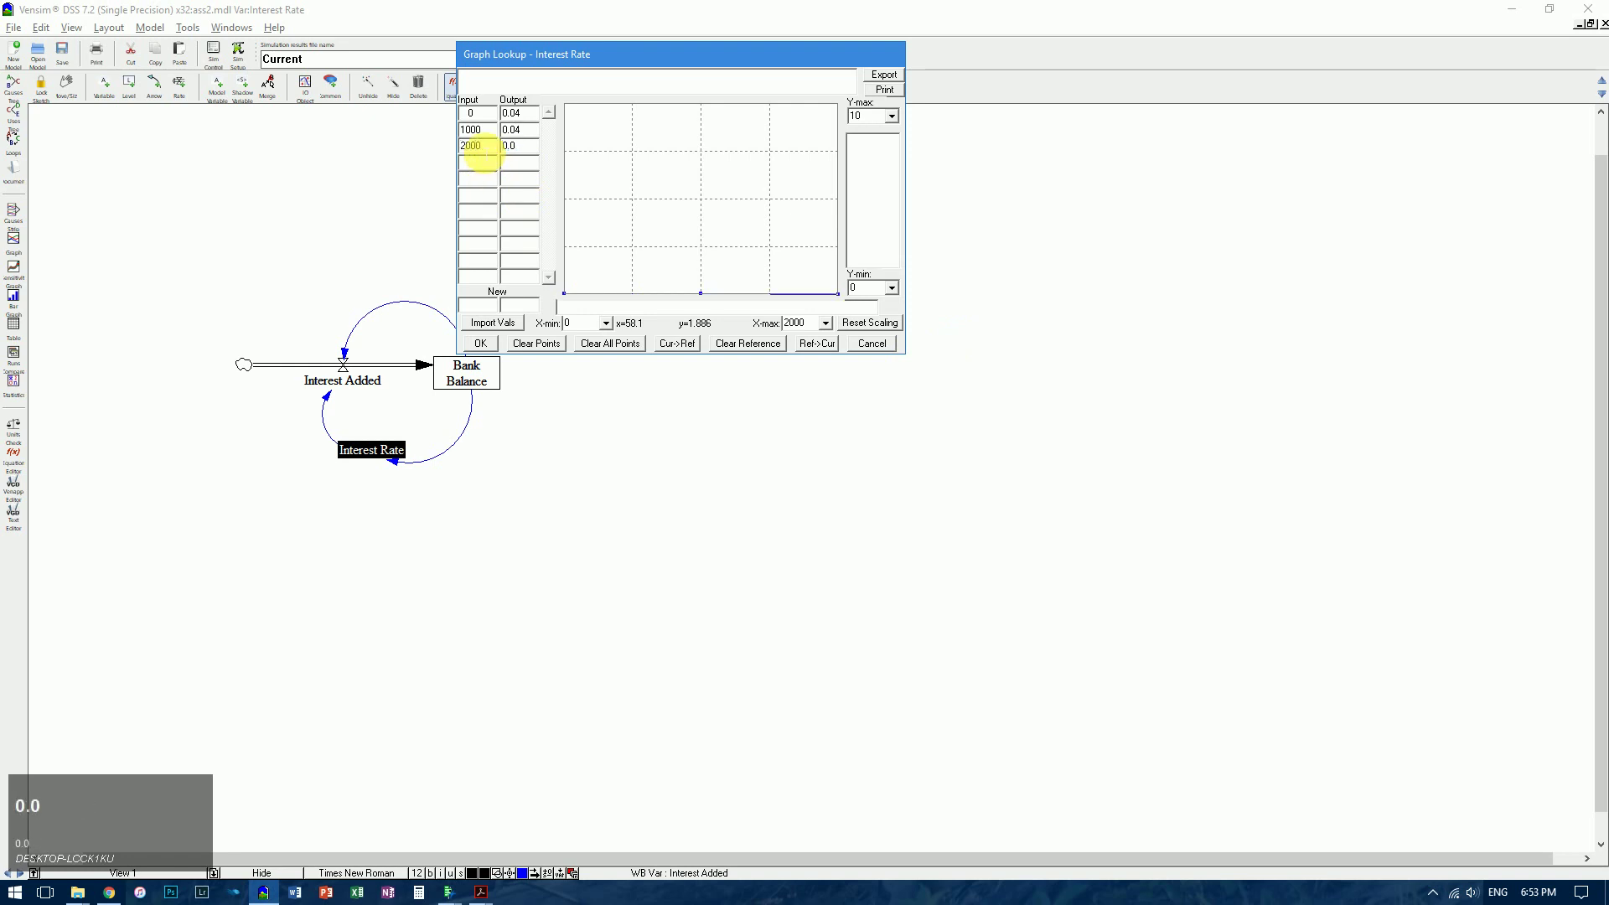
click(476, 165)
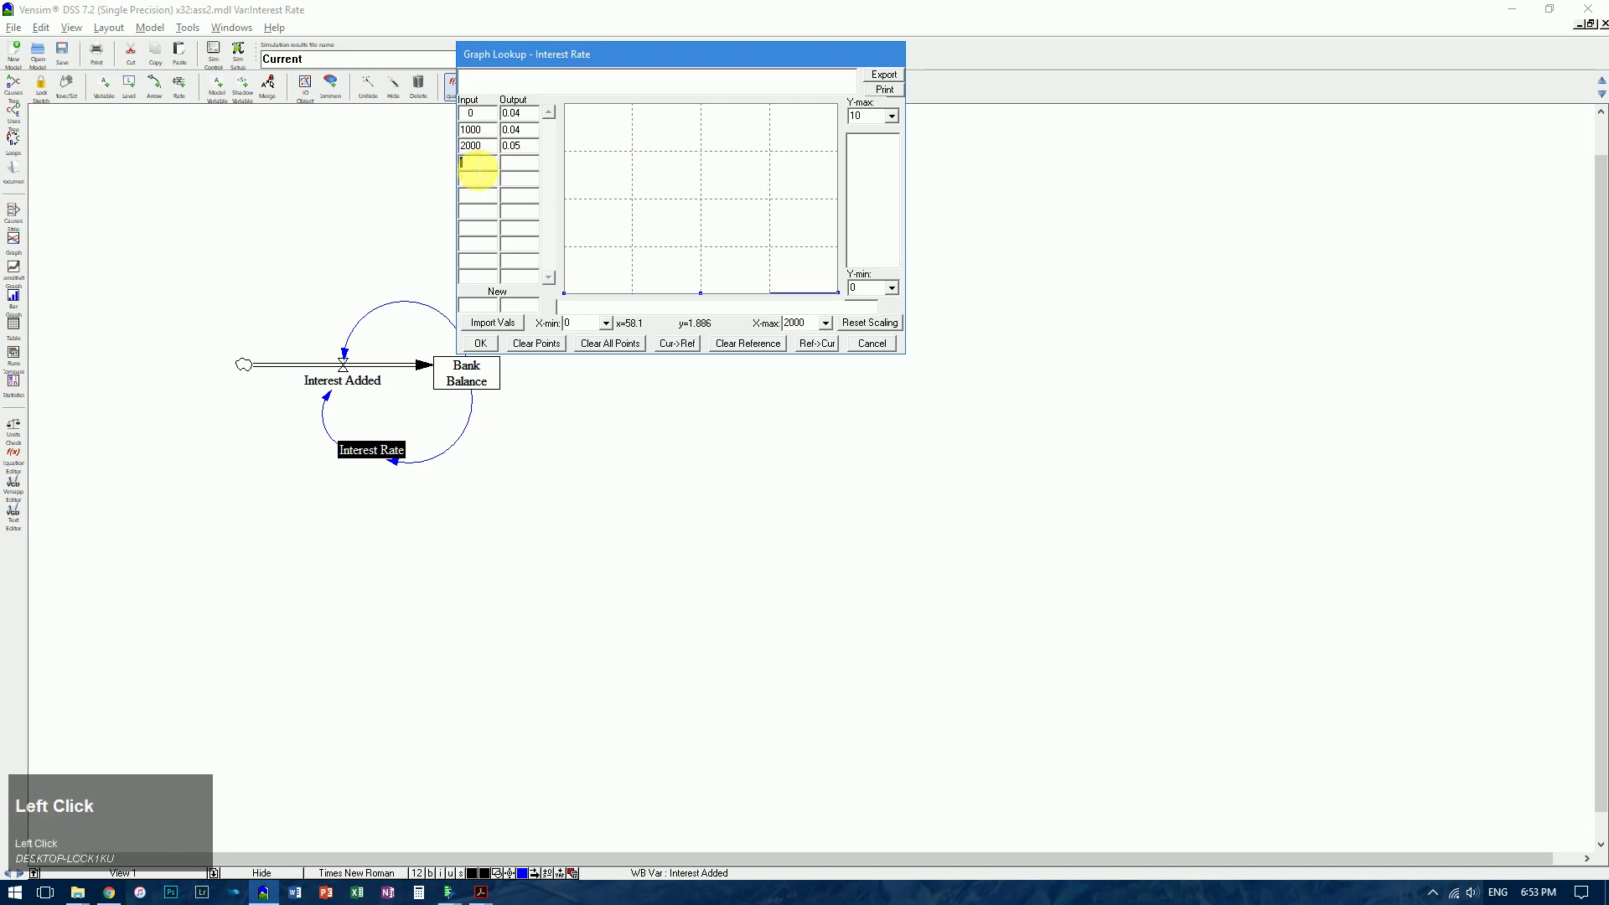
text(3000)
key(Tab)
text(0.05)
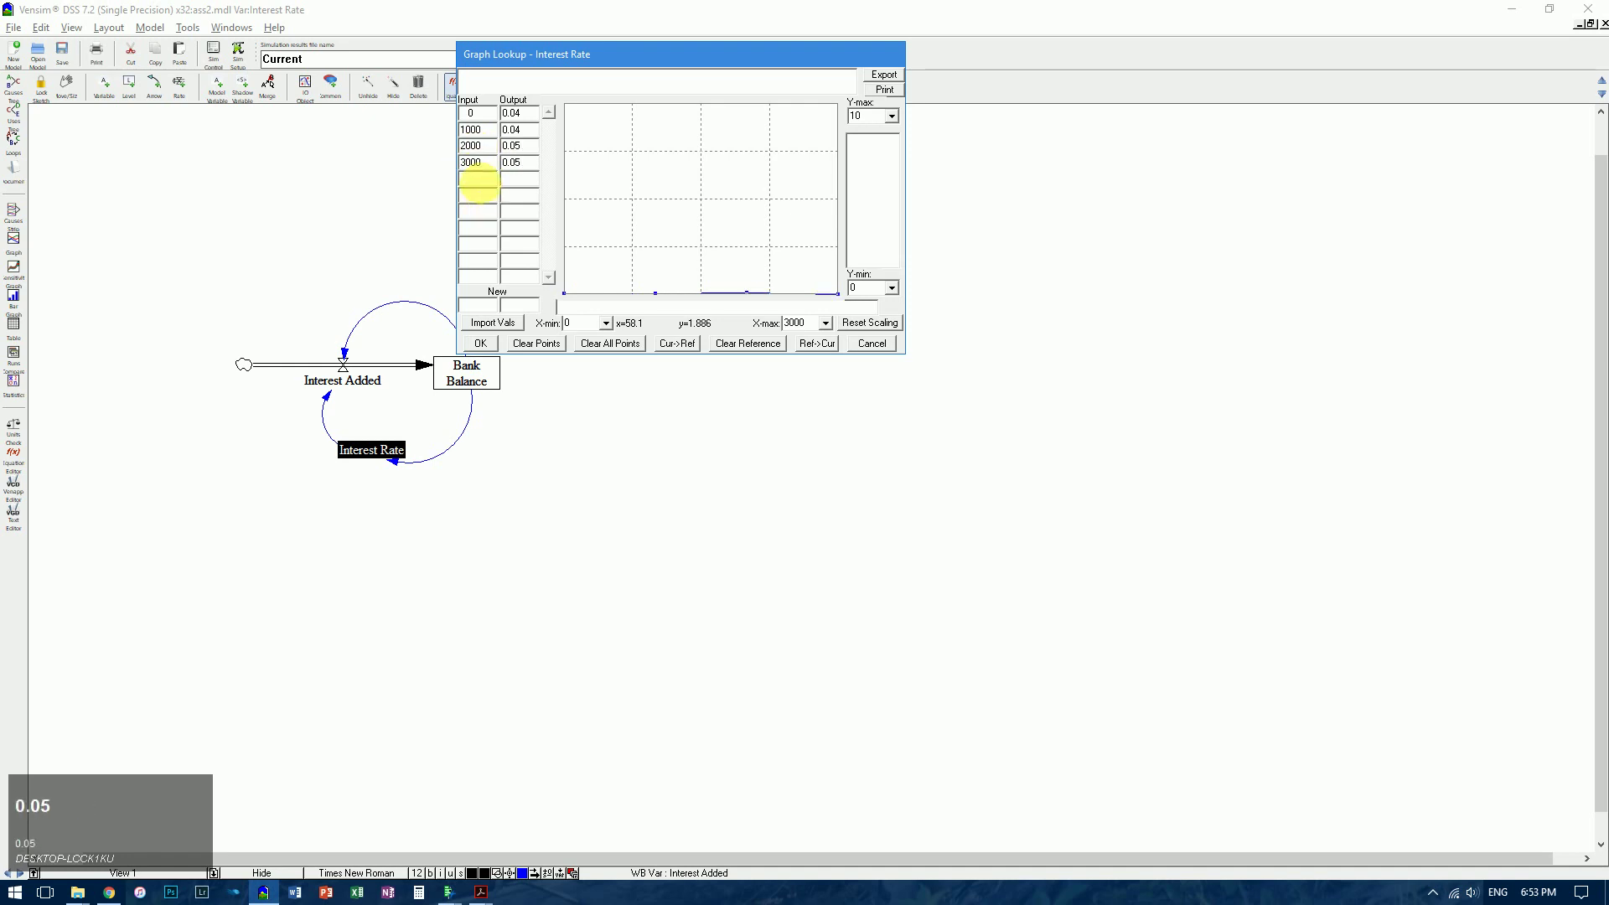
- Add the lookup points 4000 with output 0.06 and 5000 with output 0.06, checking them against figure 2.17 in the PDF
click(485, 180)
key(alt+Tab)
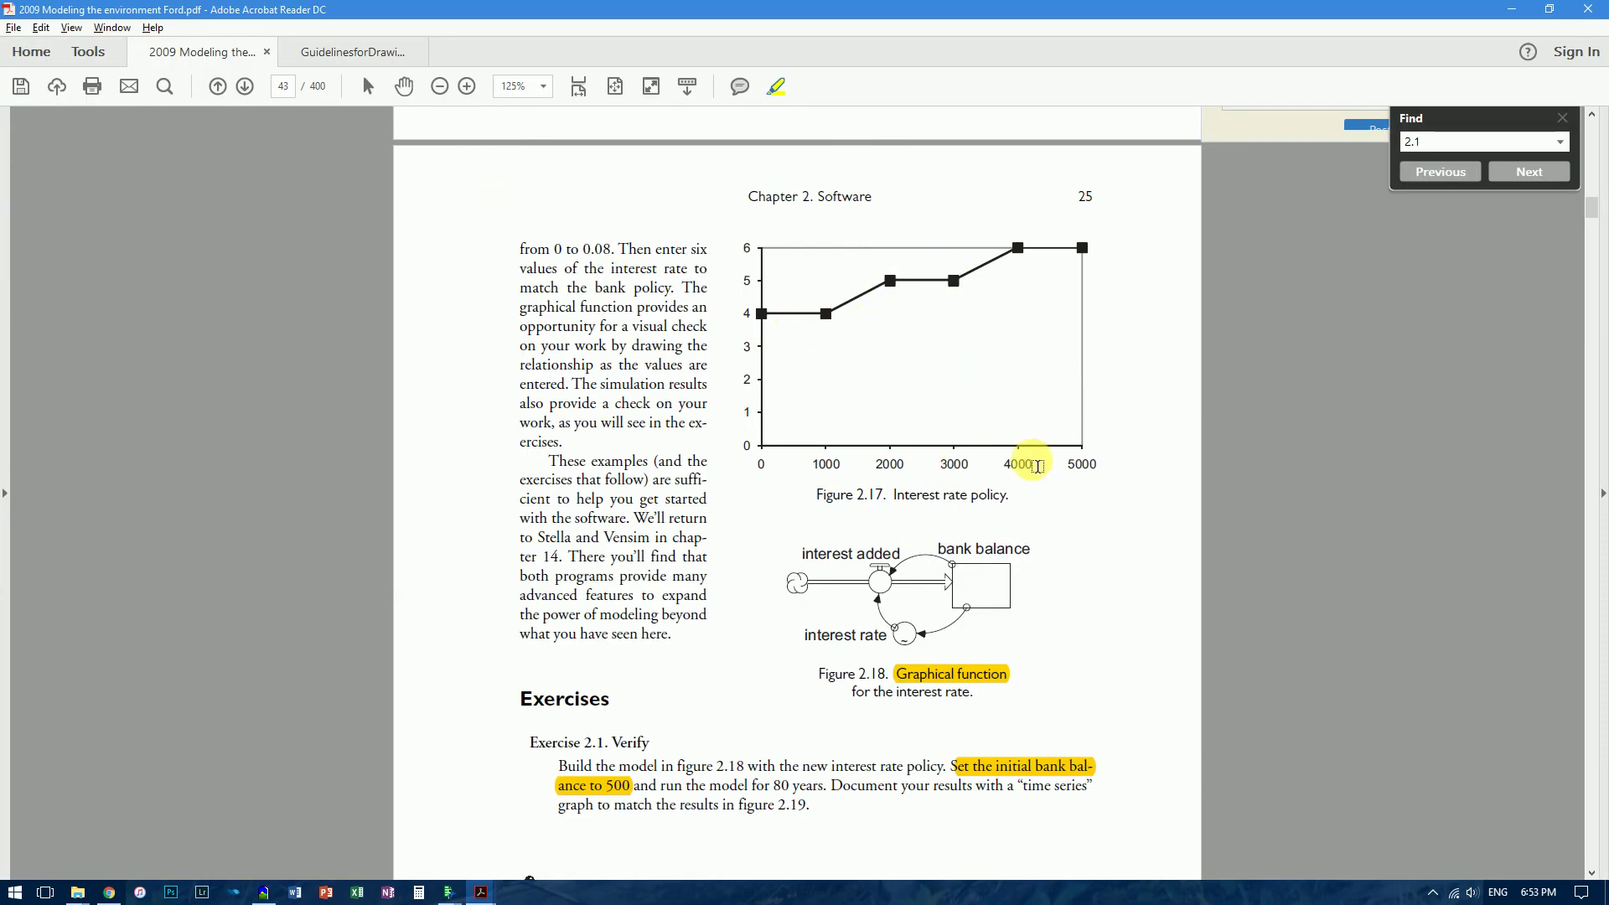
key(alt+Tab)
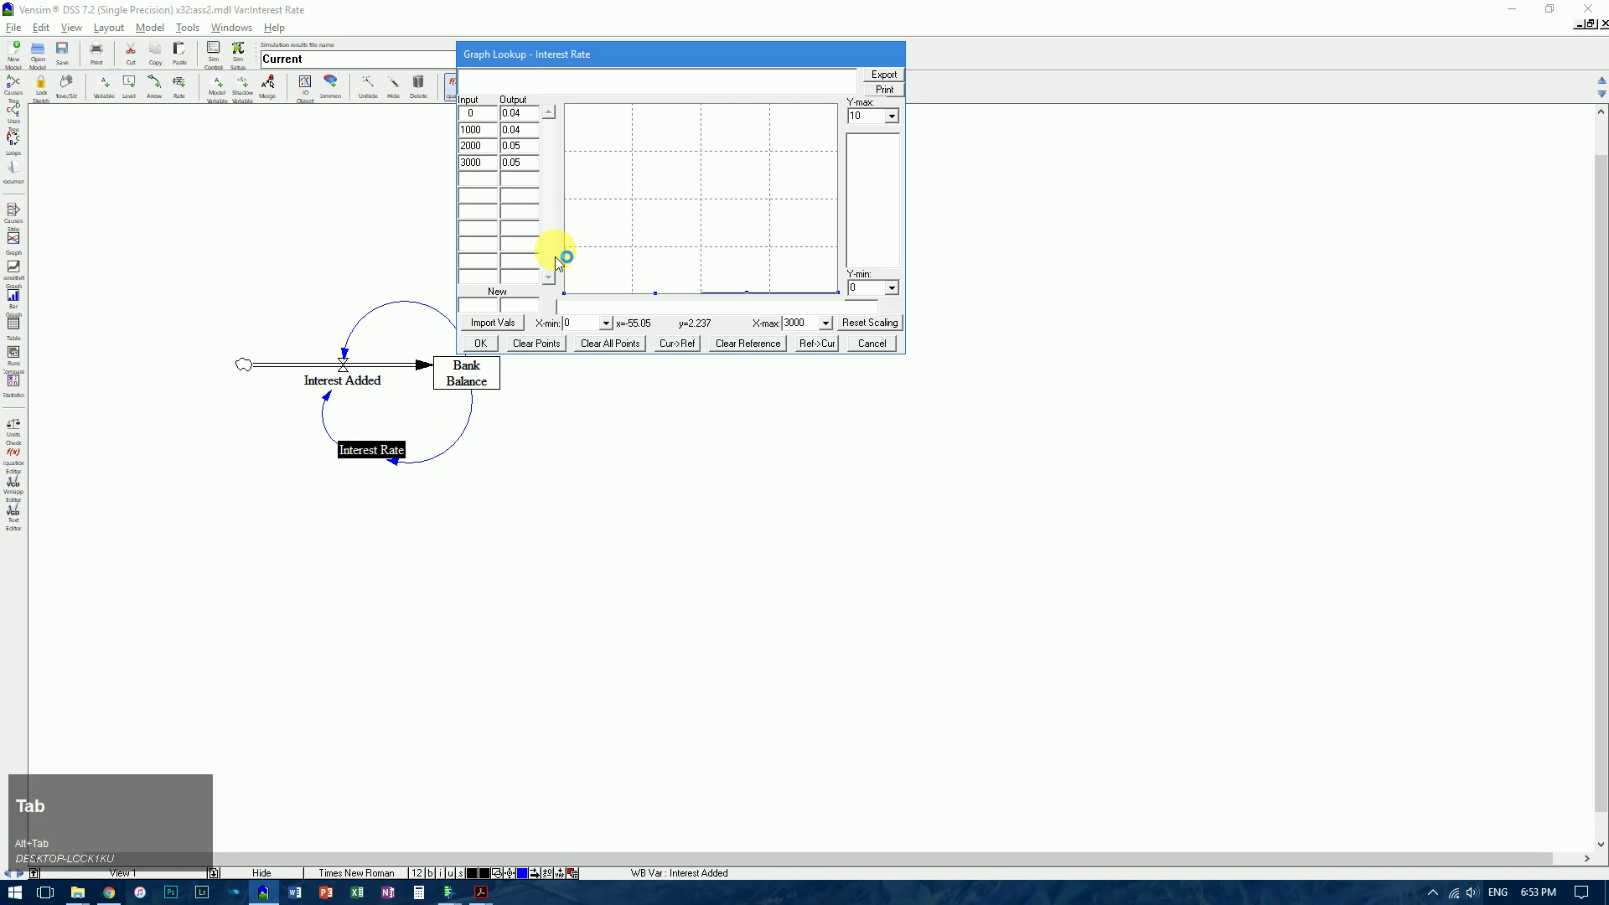
text(4000)
key(Tab)
text(0.06)
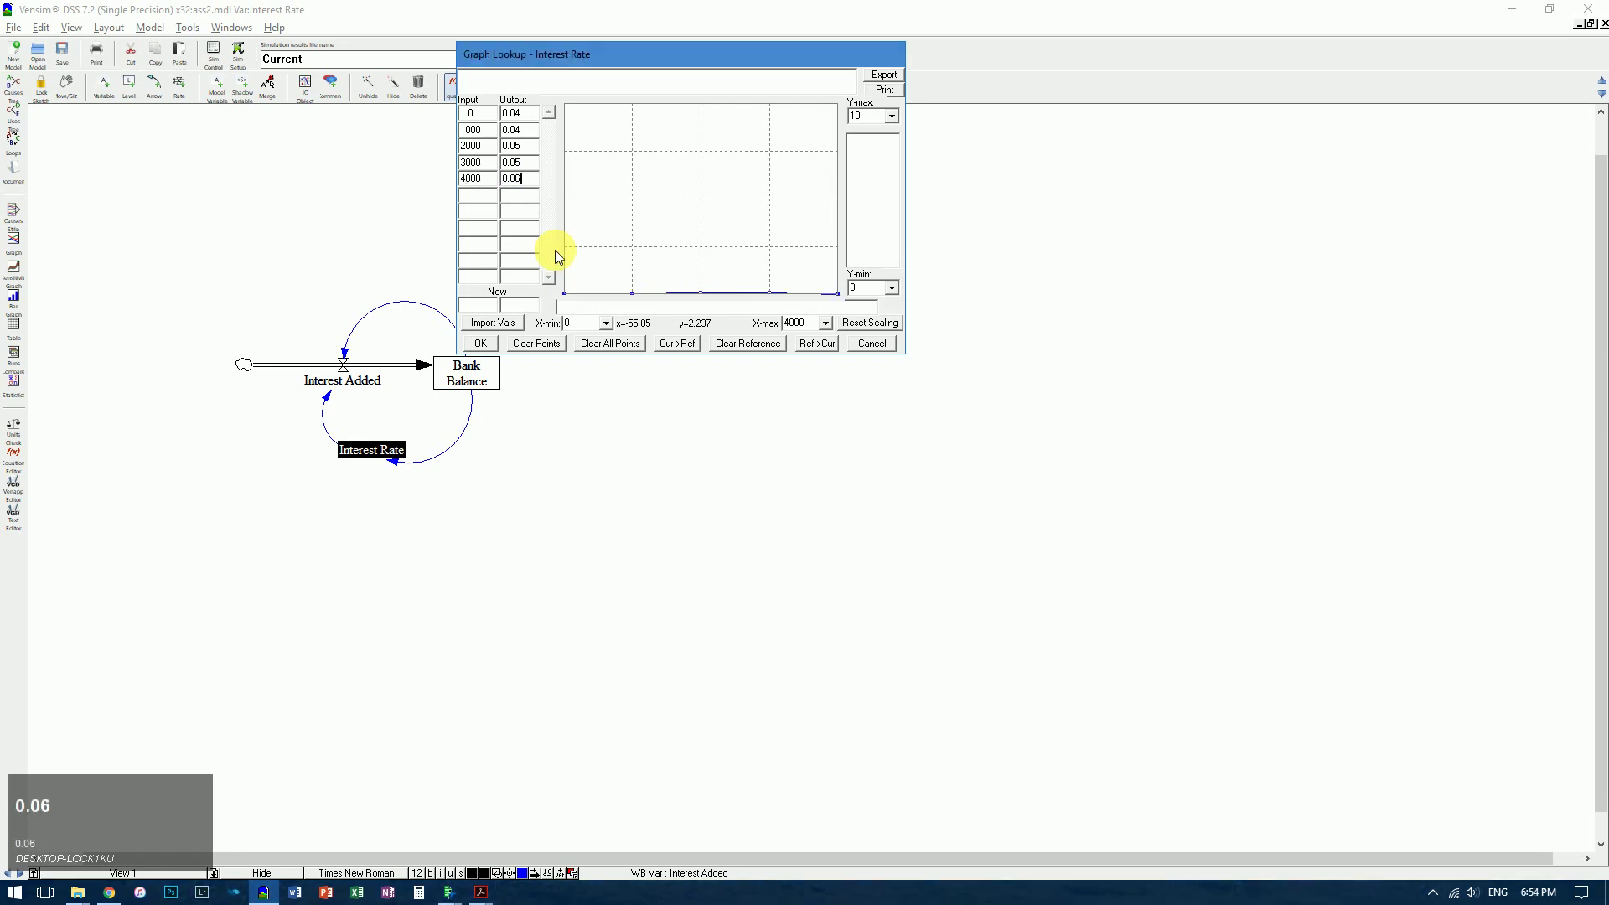
key(Tab)
text(5000)
key(Tab)
text(0.06)
key(alt+Tab)
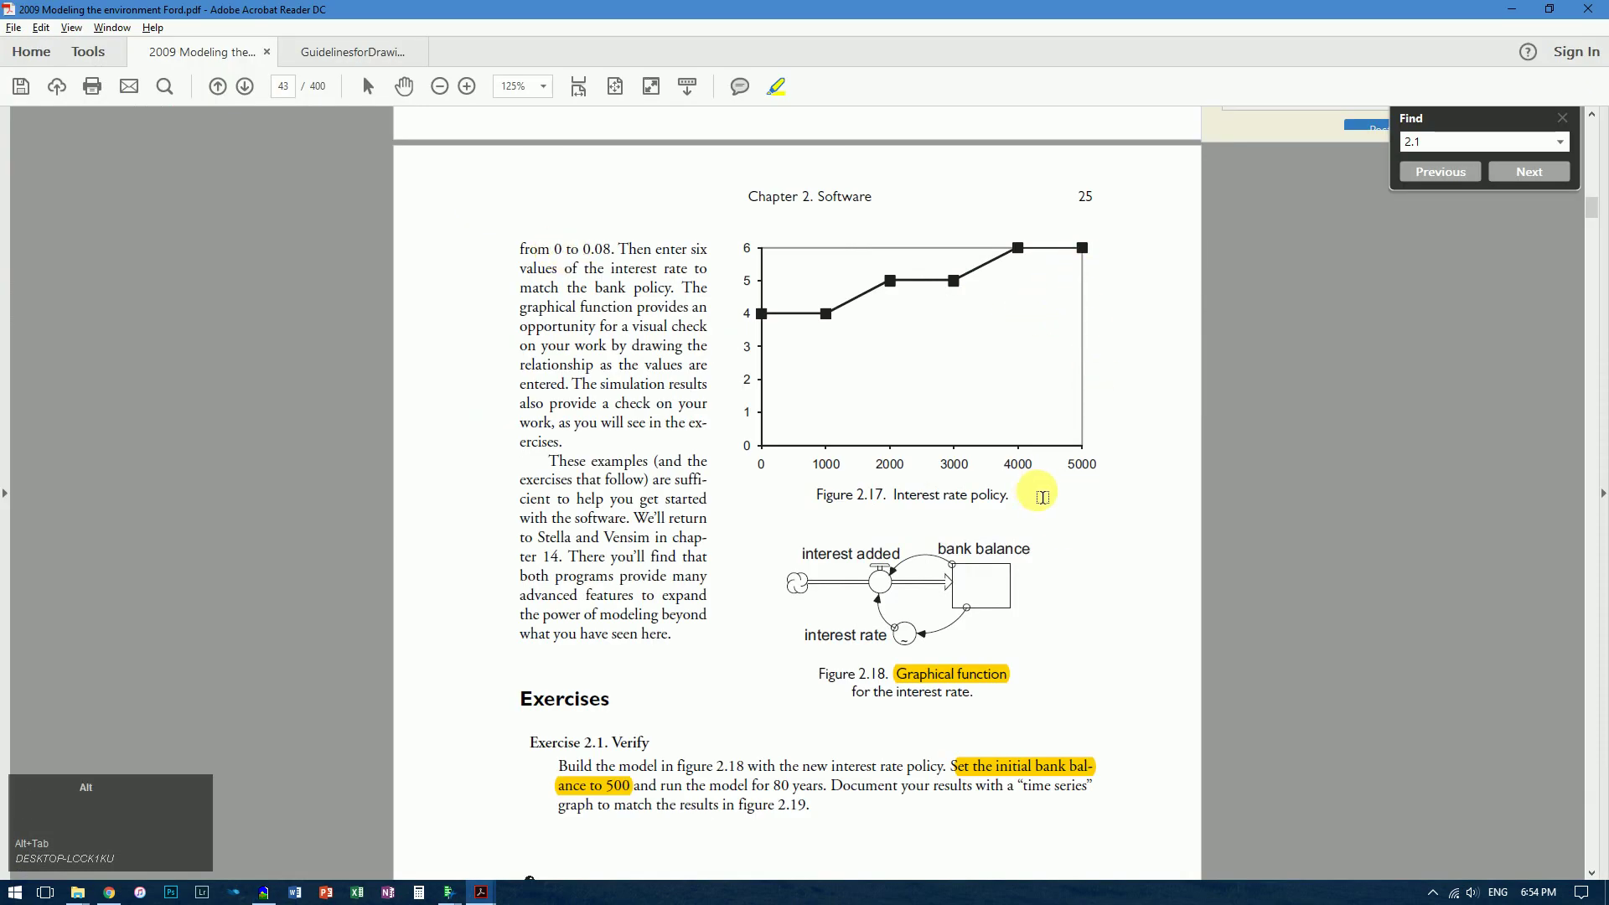
key(alt+Tab)
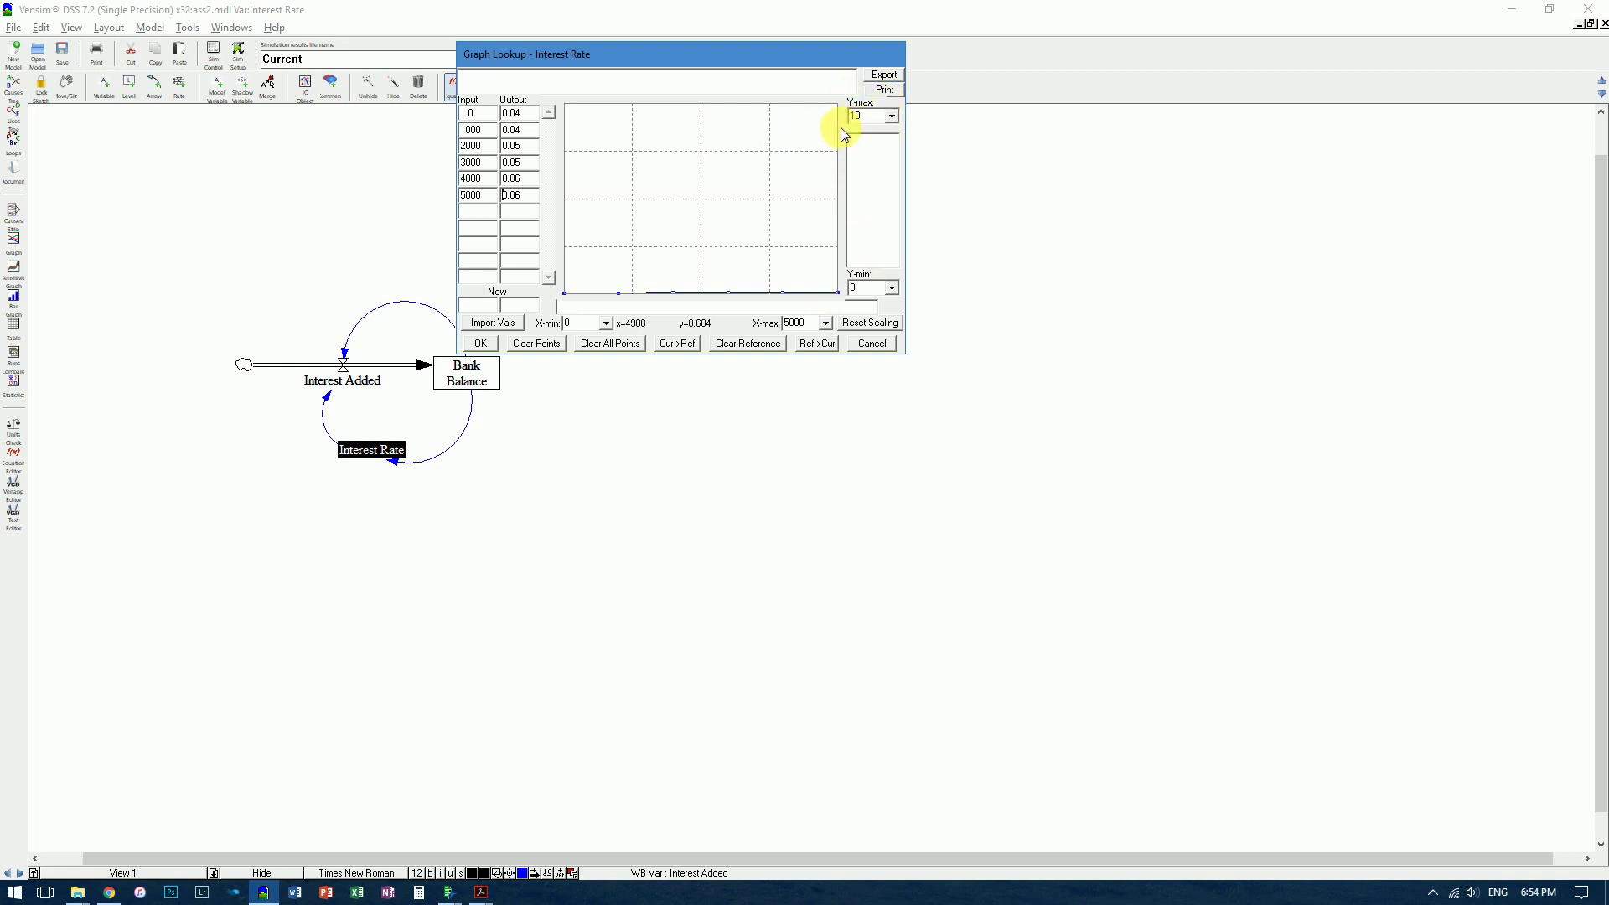
- Set the Interest Rate lookup graph's Y-max to 0.1, compare the curve with figure 2.17 in the PDF, and accept the lookup and equation
click(892, 116)
click(877, 130)
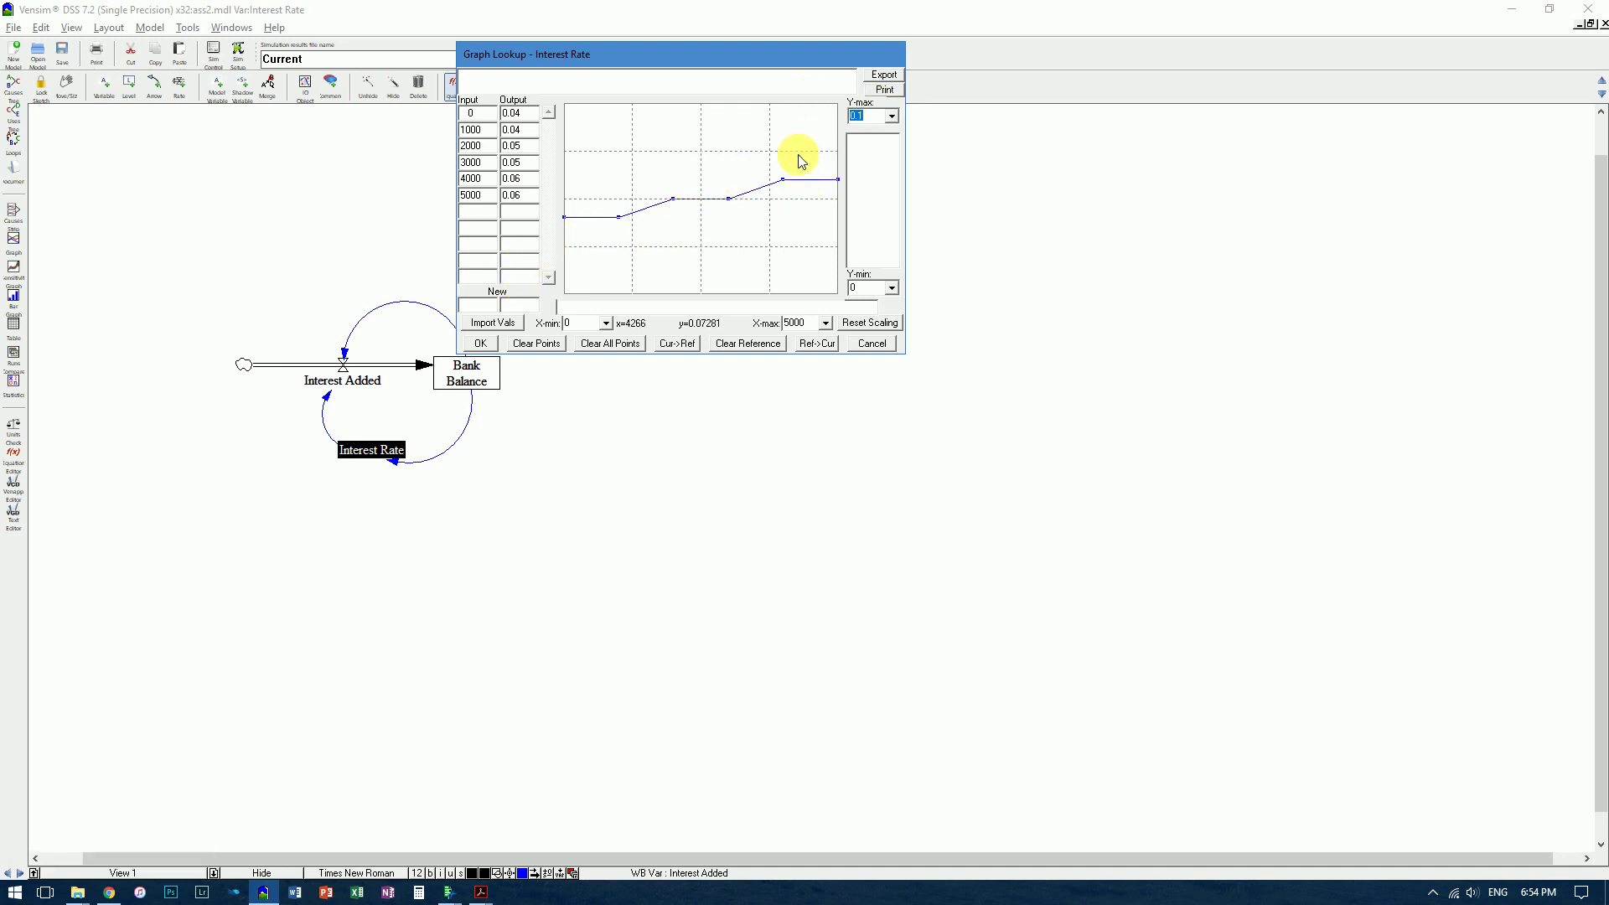
key(alt+Tab)
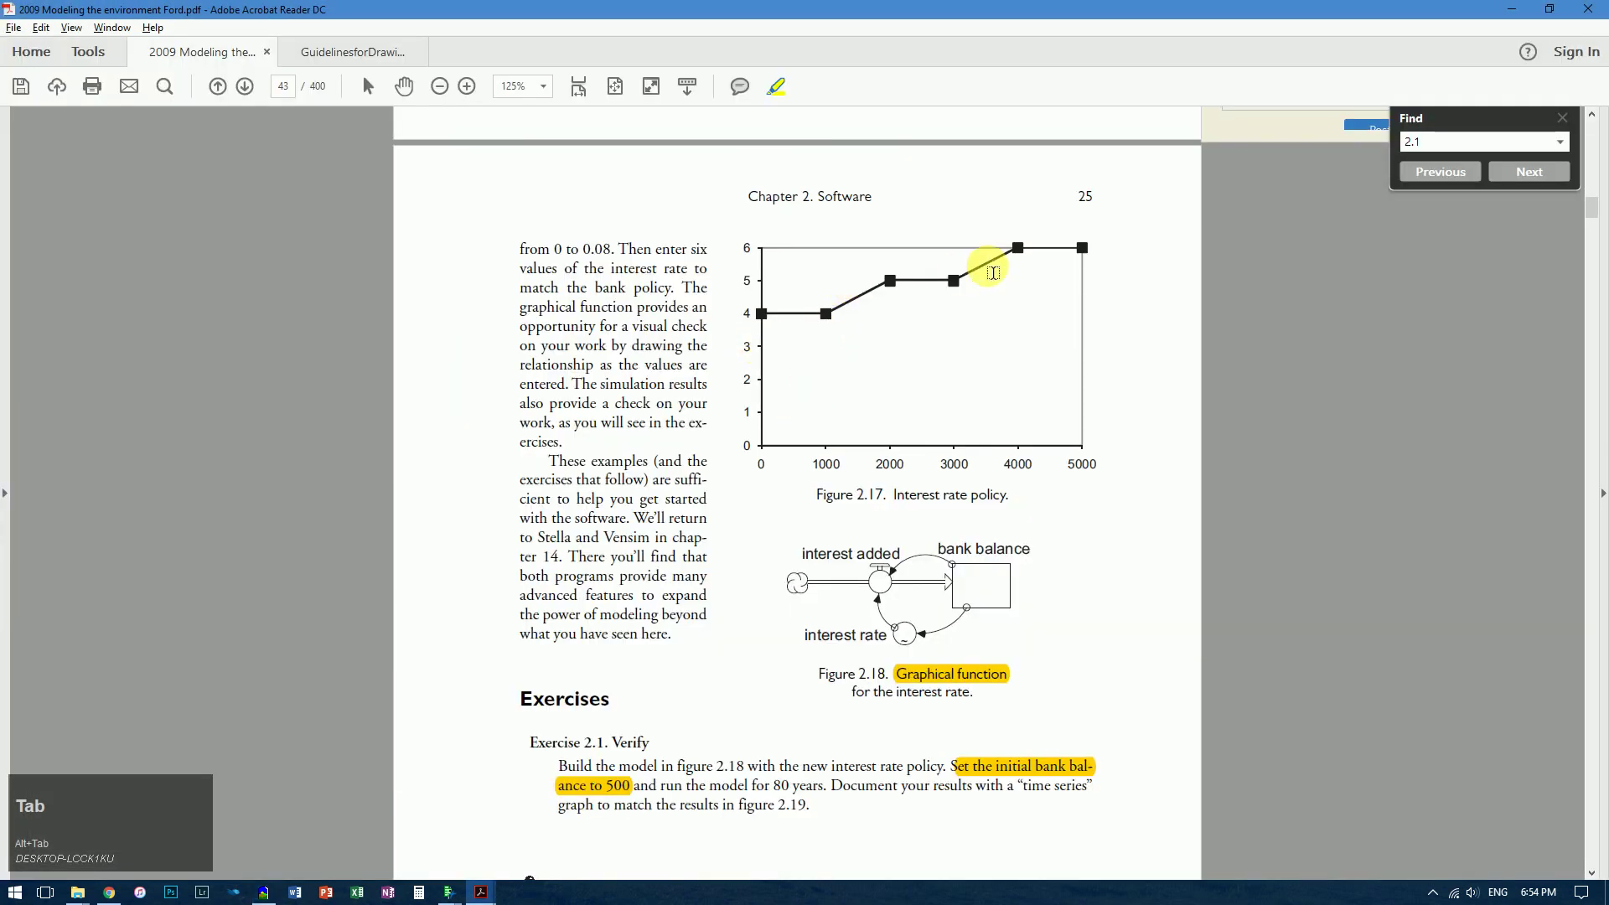
key(alt+Tab)
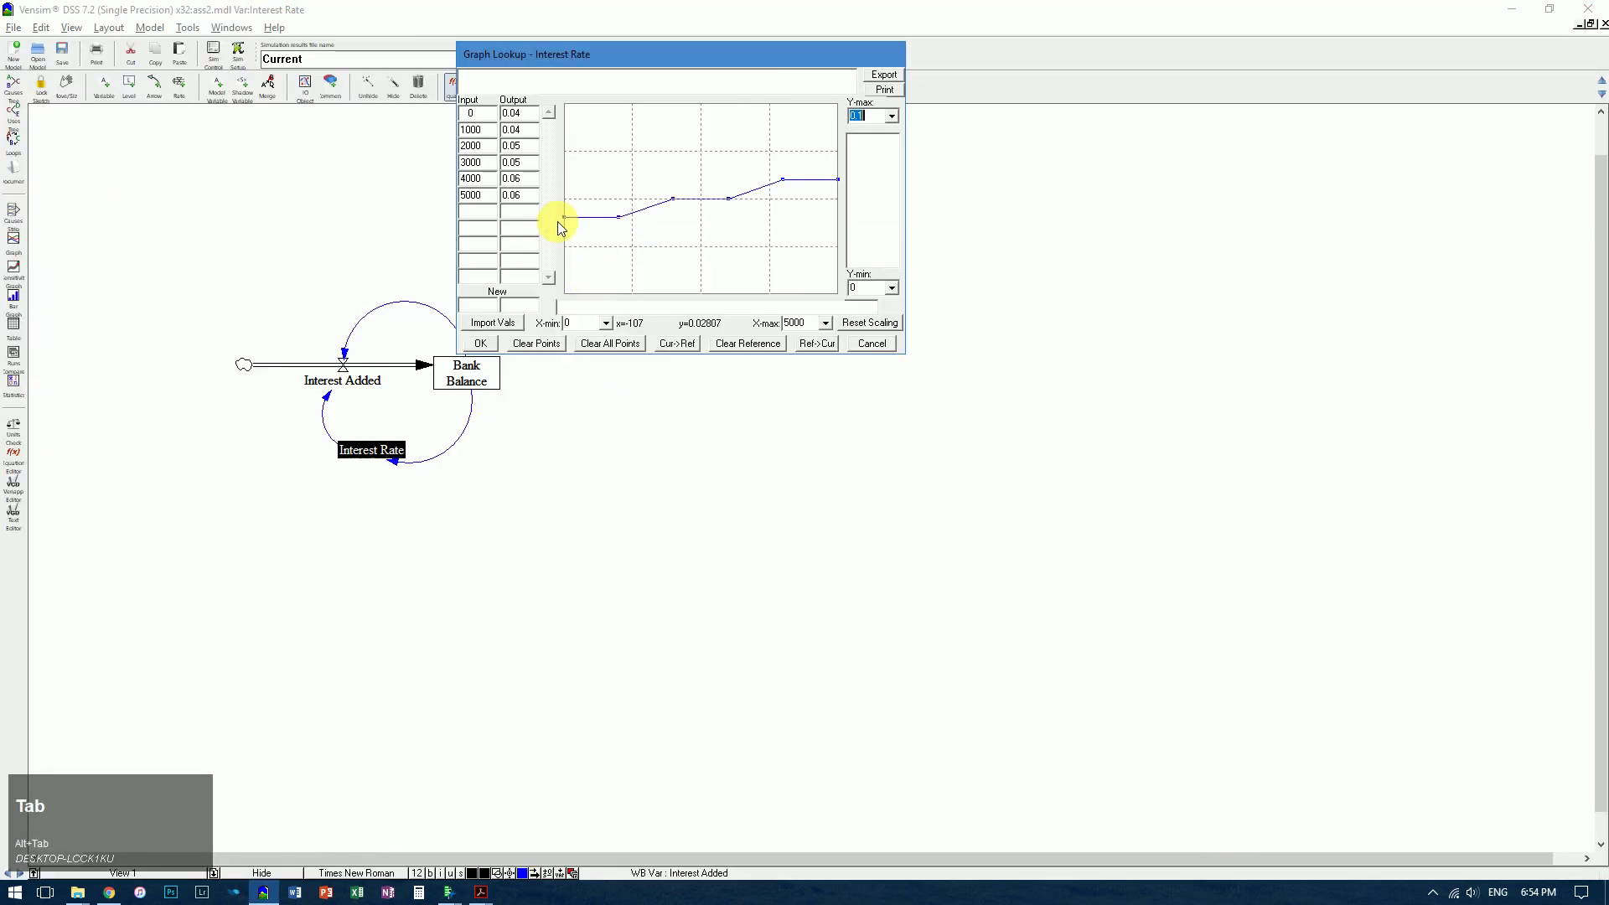
click(480, 343)
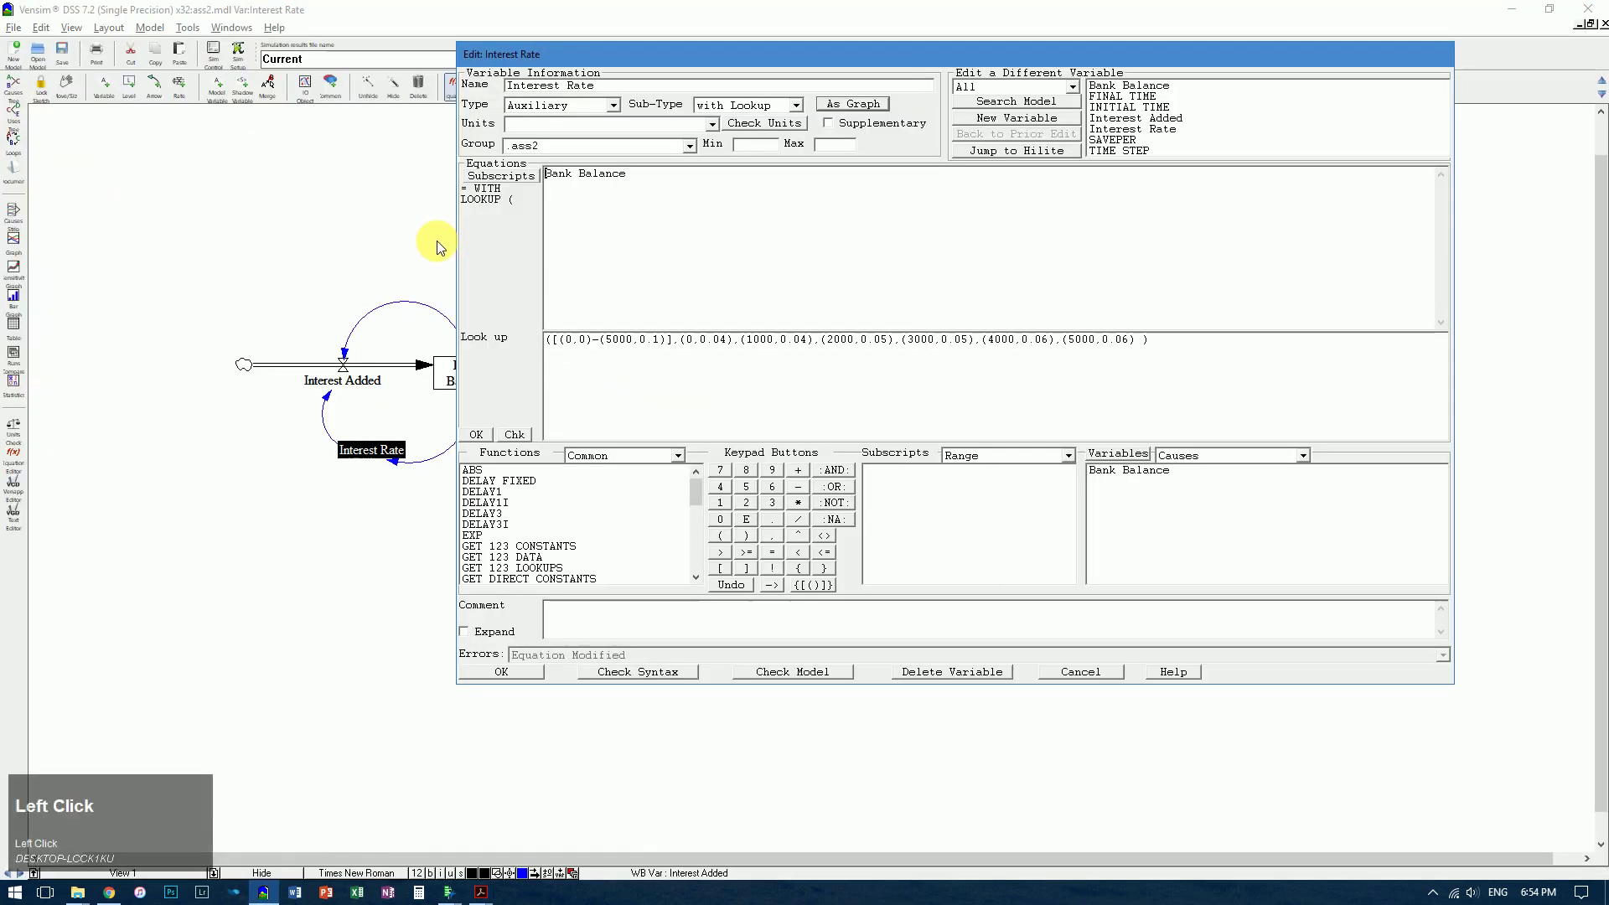
click(520, 670)
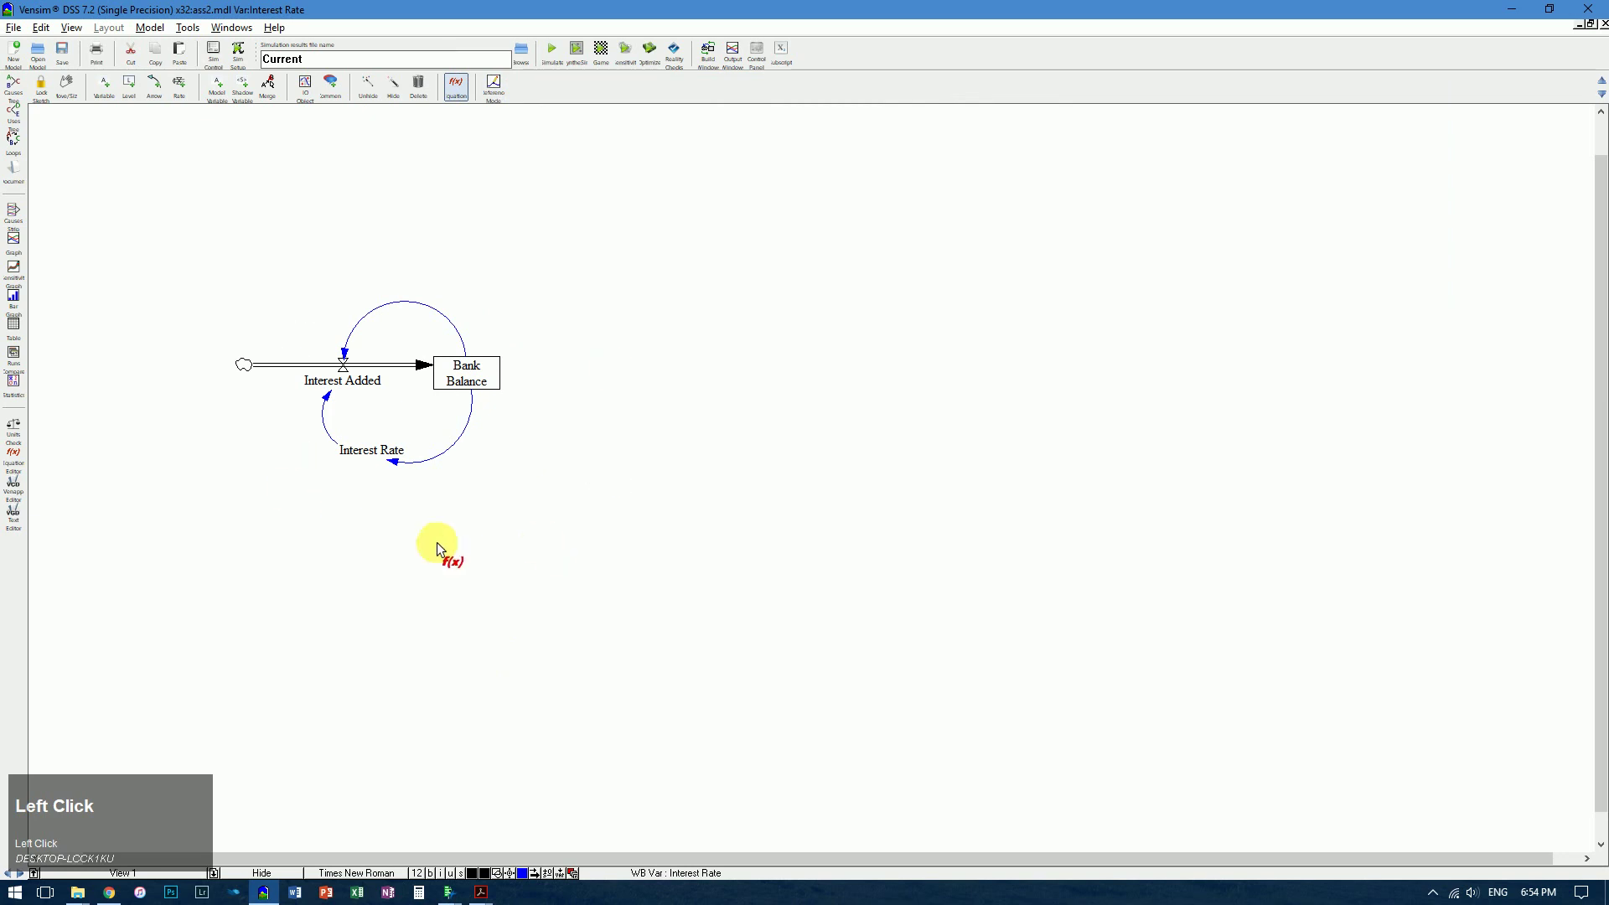
- Simulate the model, view the Bank Balance graph over time, and close it
click(553, 52)
click(796, 508)
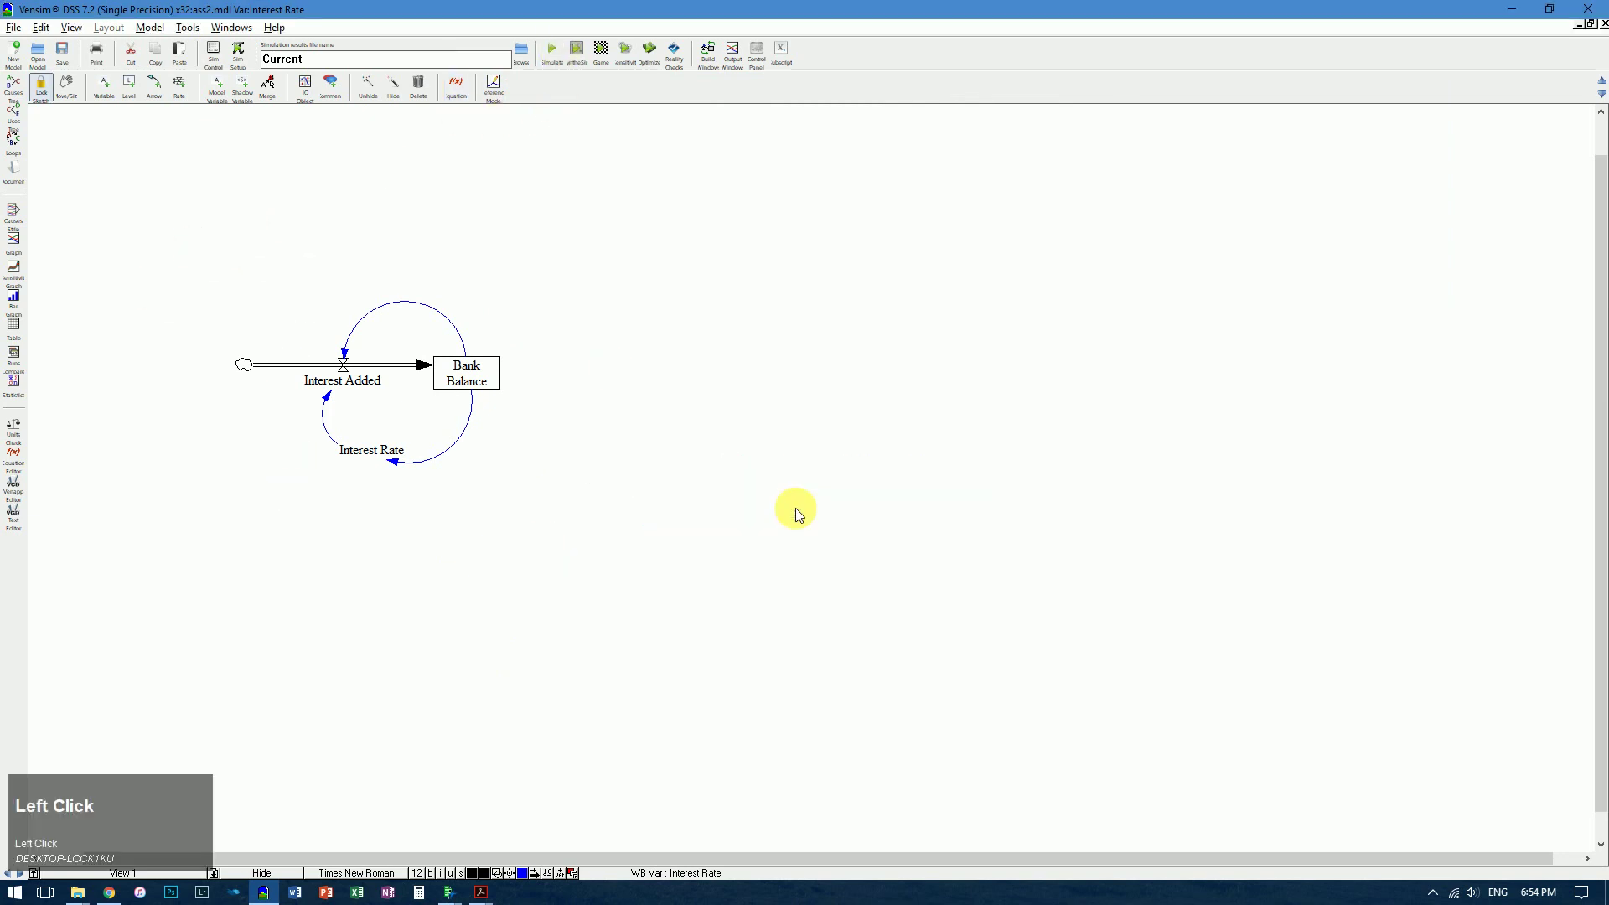
click(461, 384)
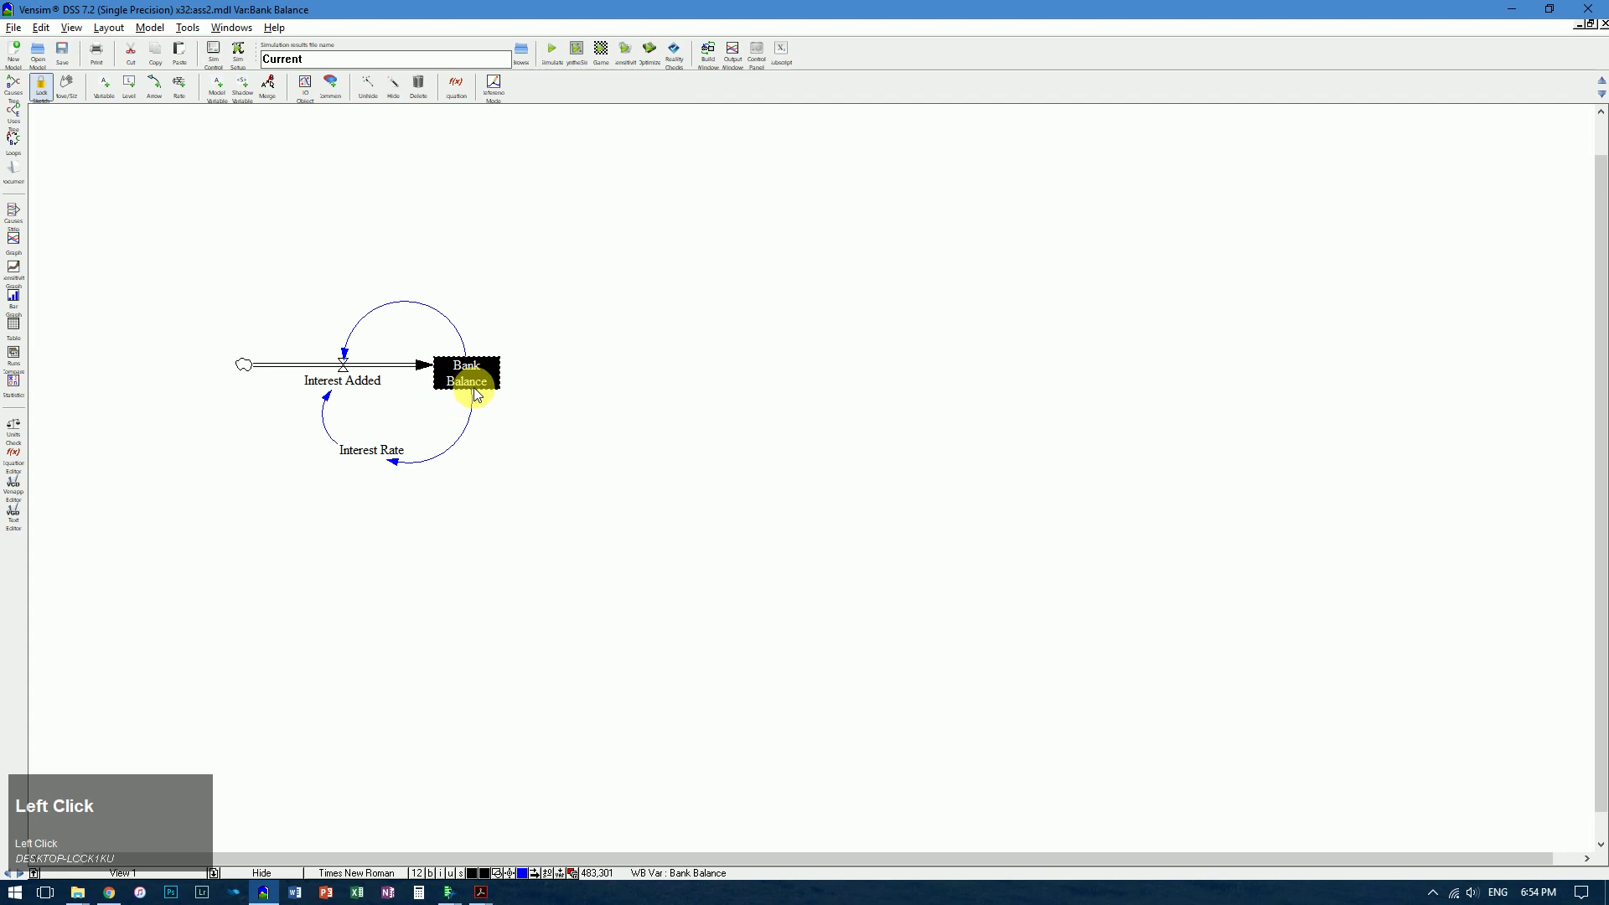
click(20, 242)
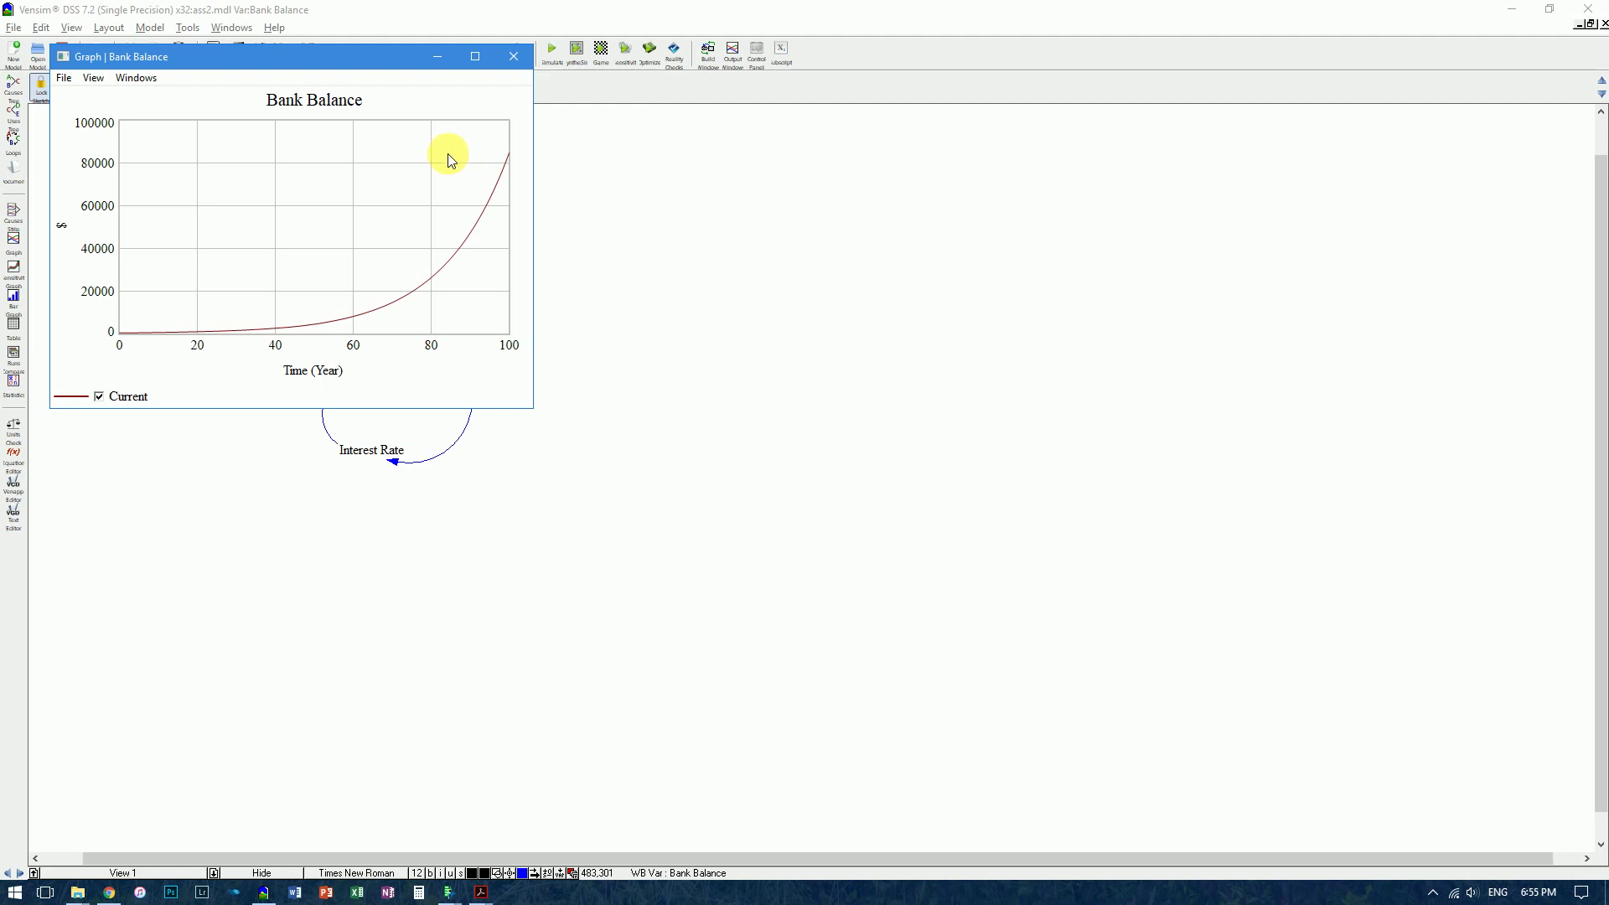
click(515, 57)
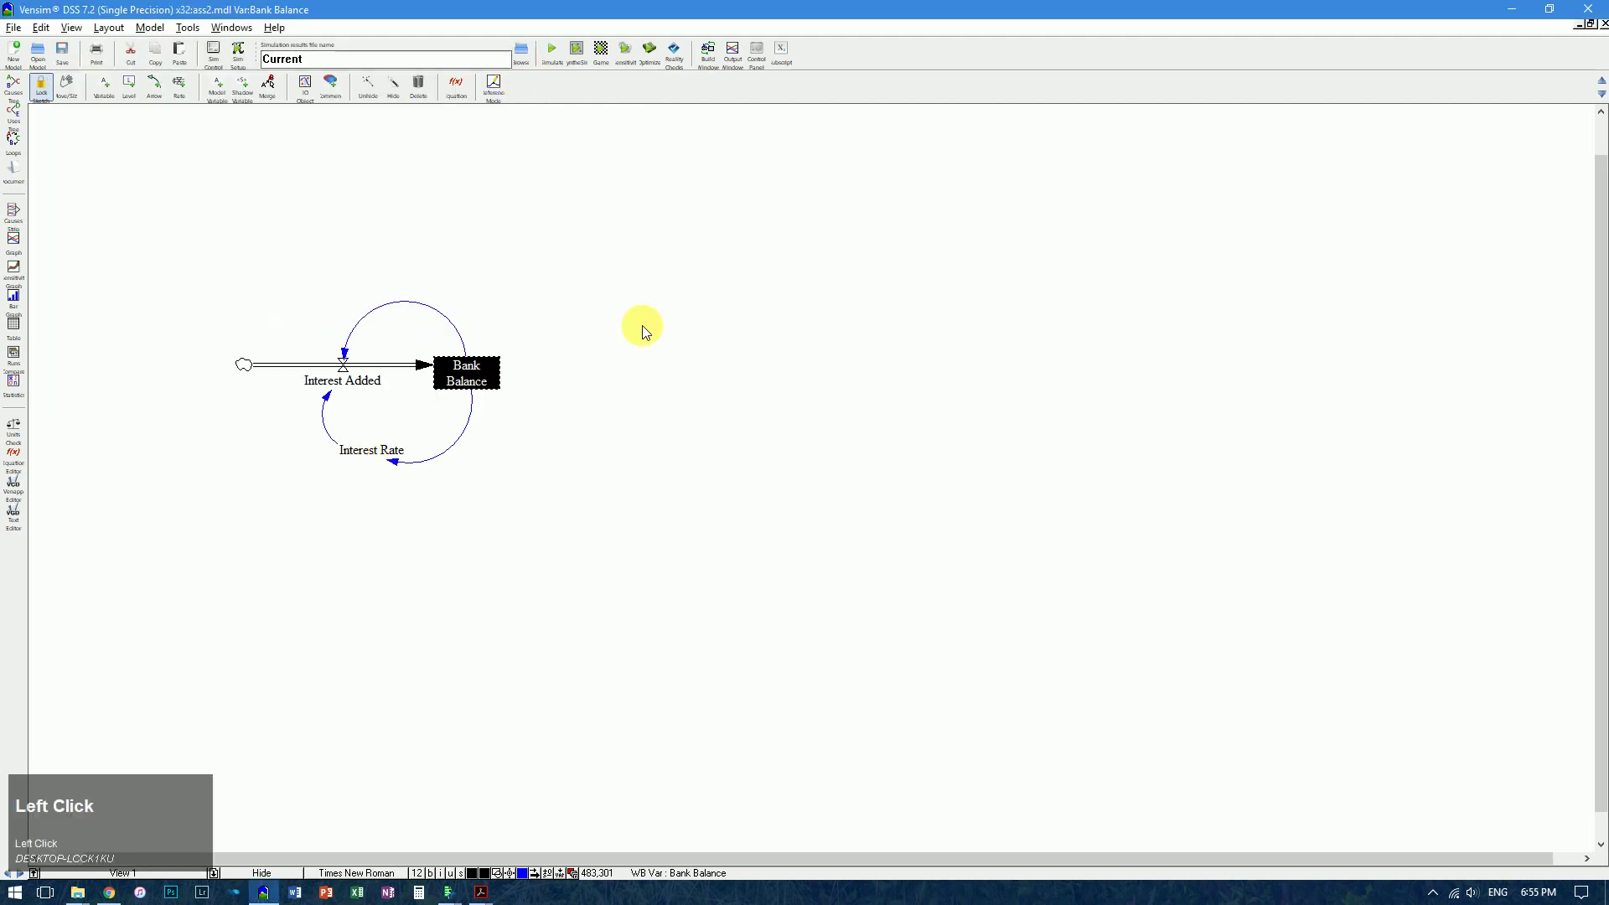
- Examine figure 2.19 in the PDF and compare it with the Bank Balance graph in Vensim, closing the graph when done
key(alt+Tab)
scroll(665, 393, down, 4)
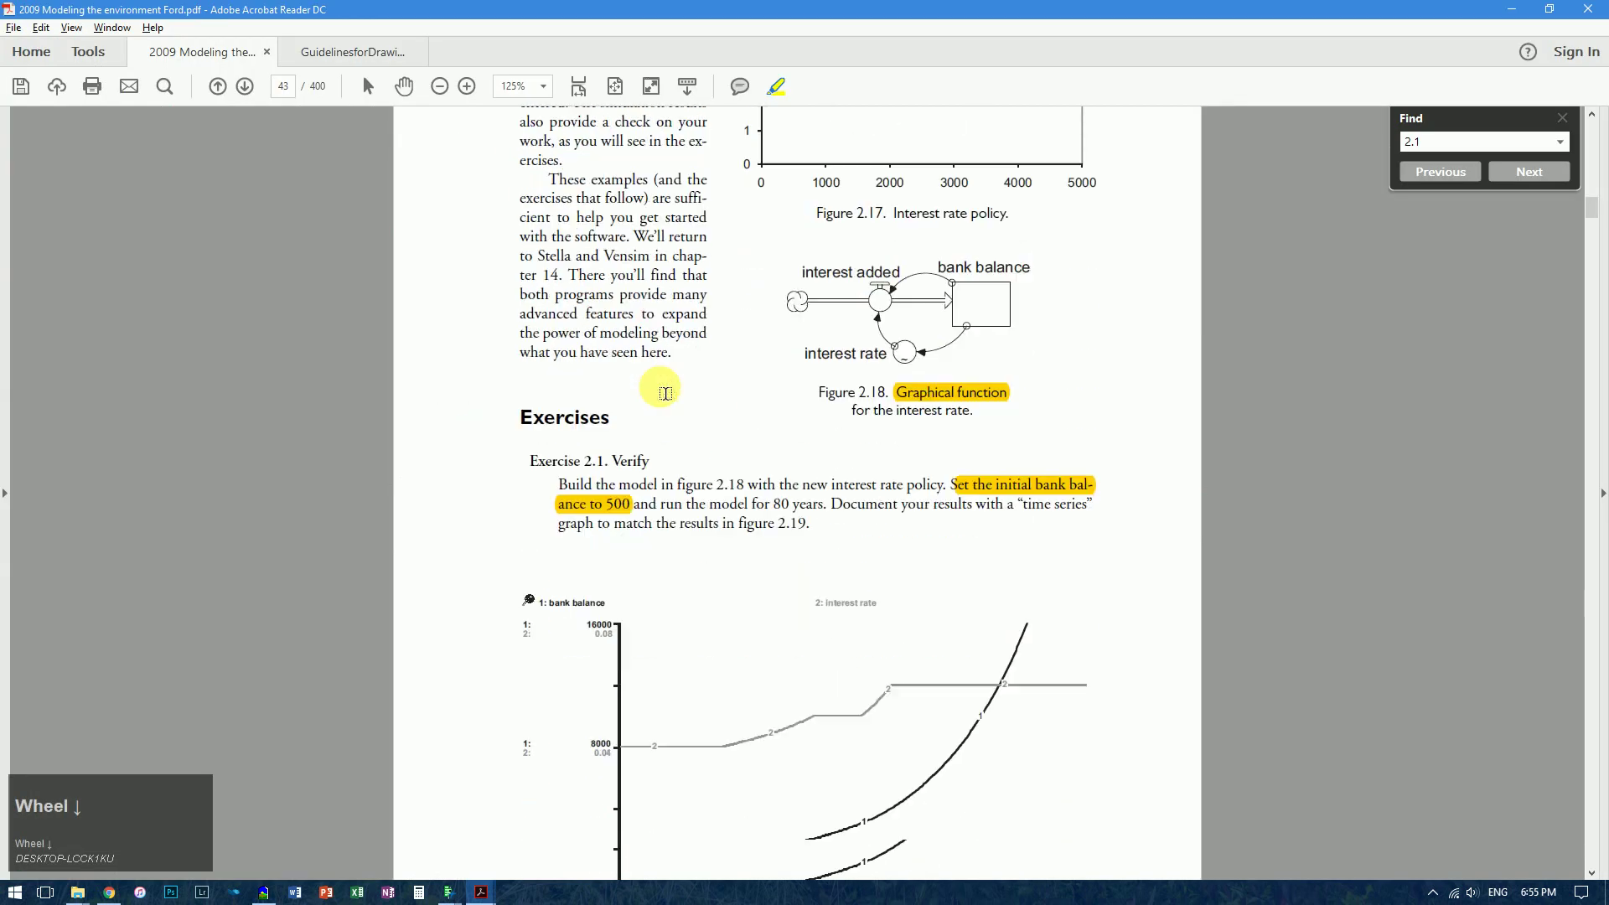
scroll(665, 393, down, 3)
right_click(681, 360)
click(592, 355)
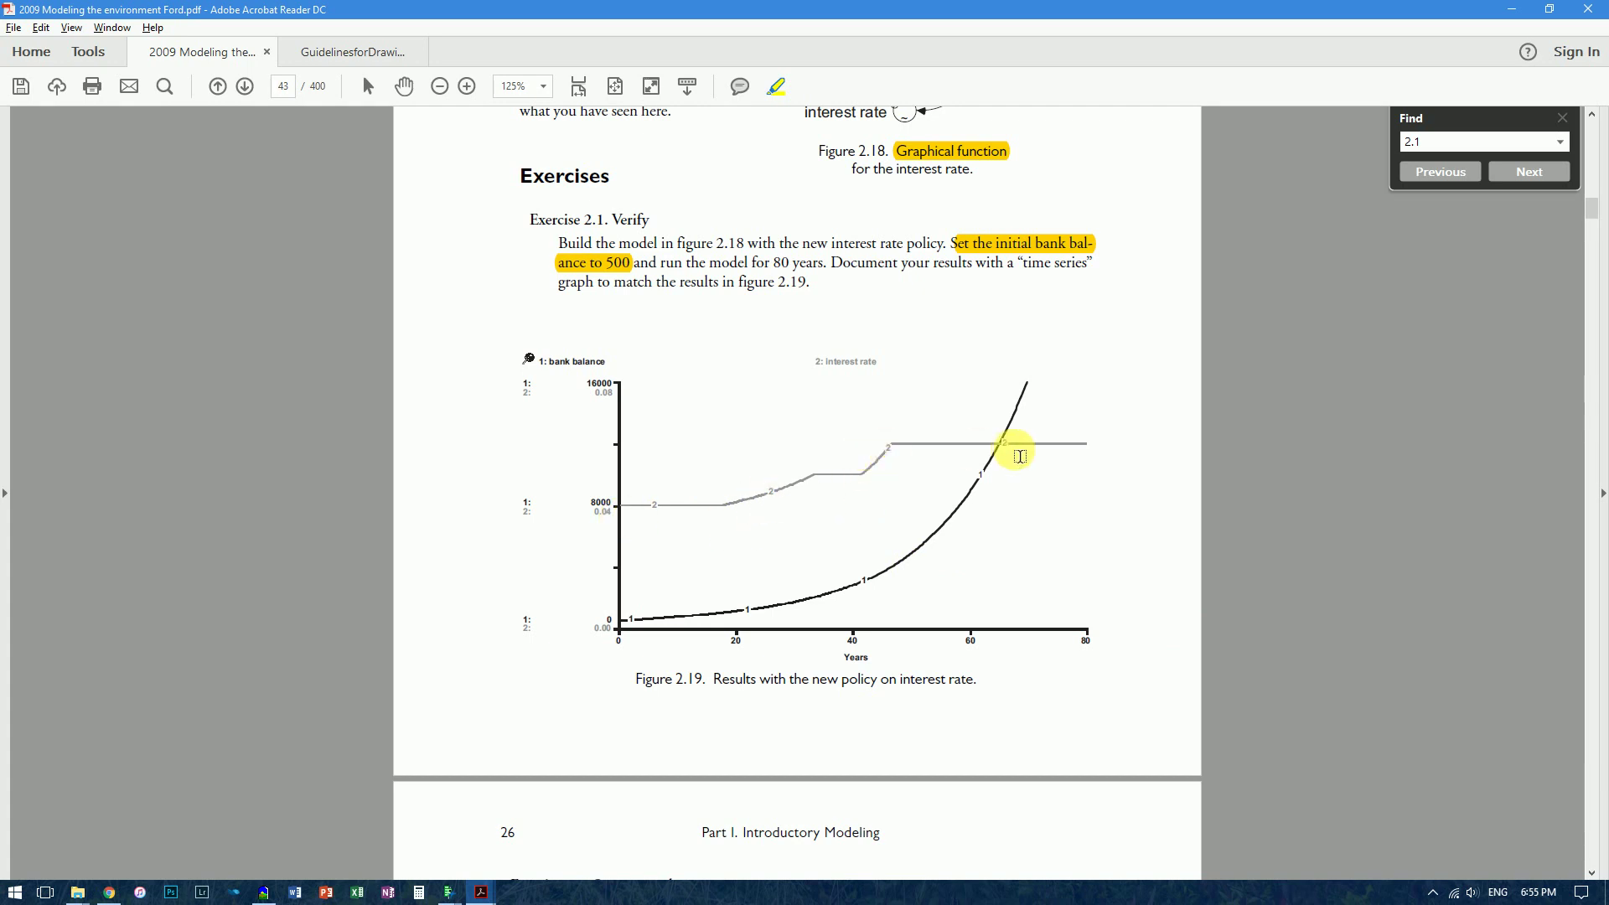
key(alt+Tab)
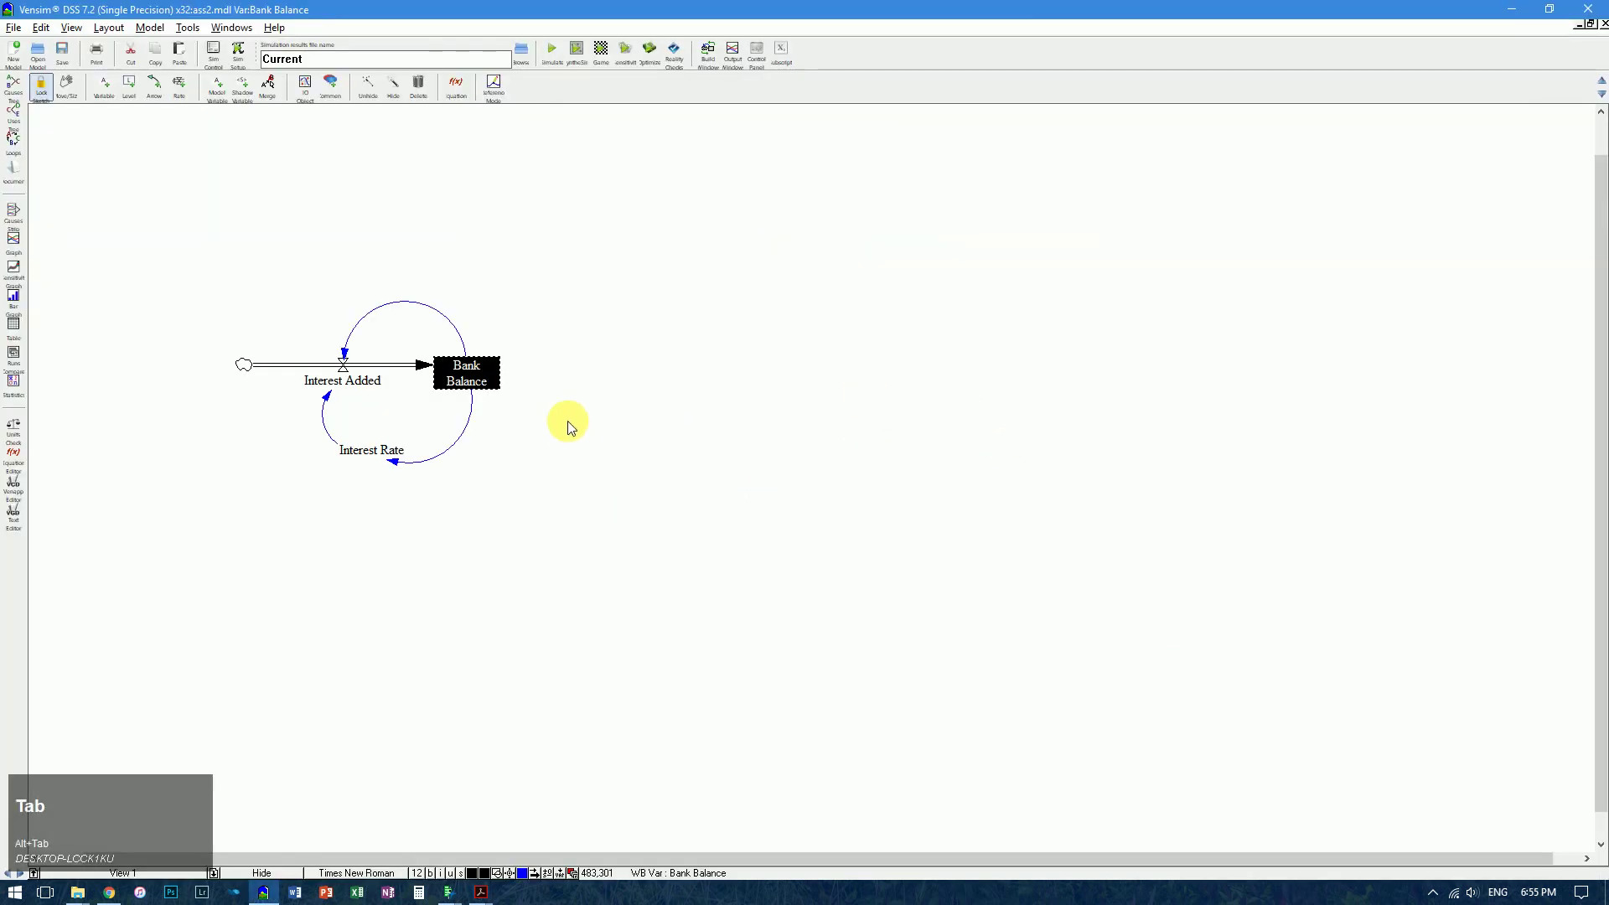
click(14, 241)
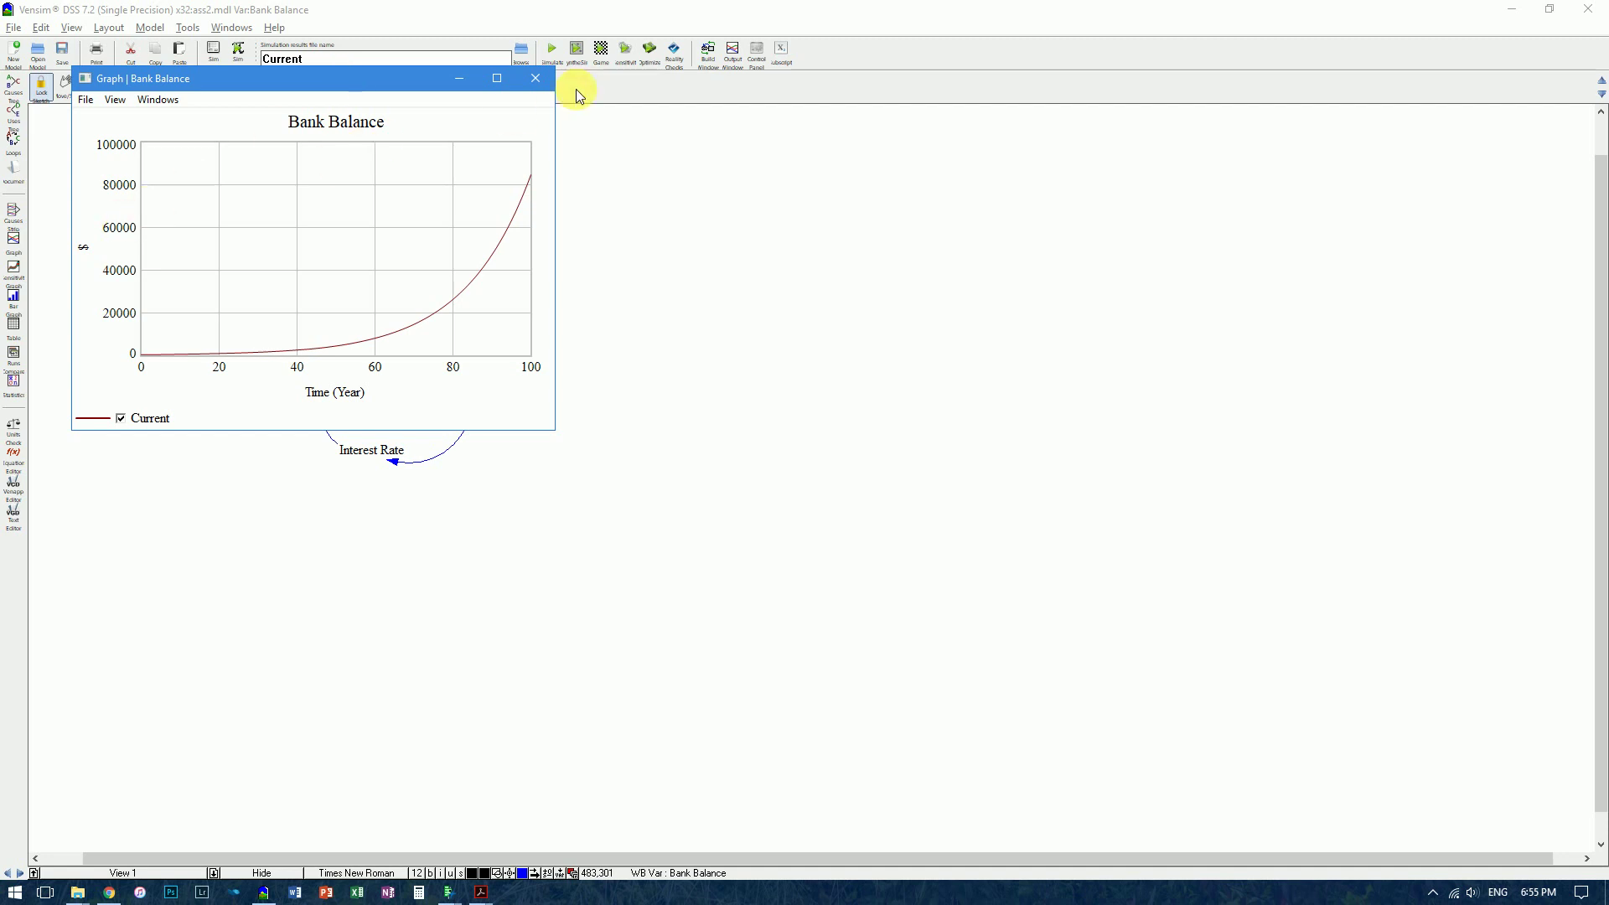
click(536, 79)
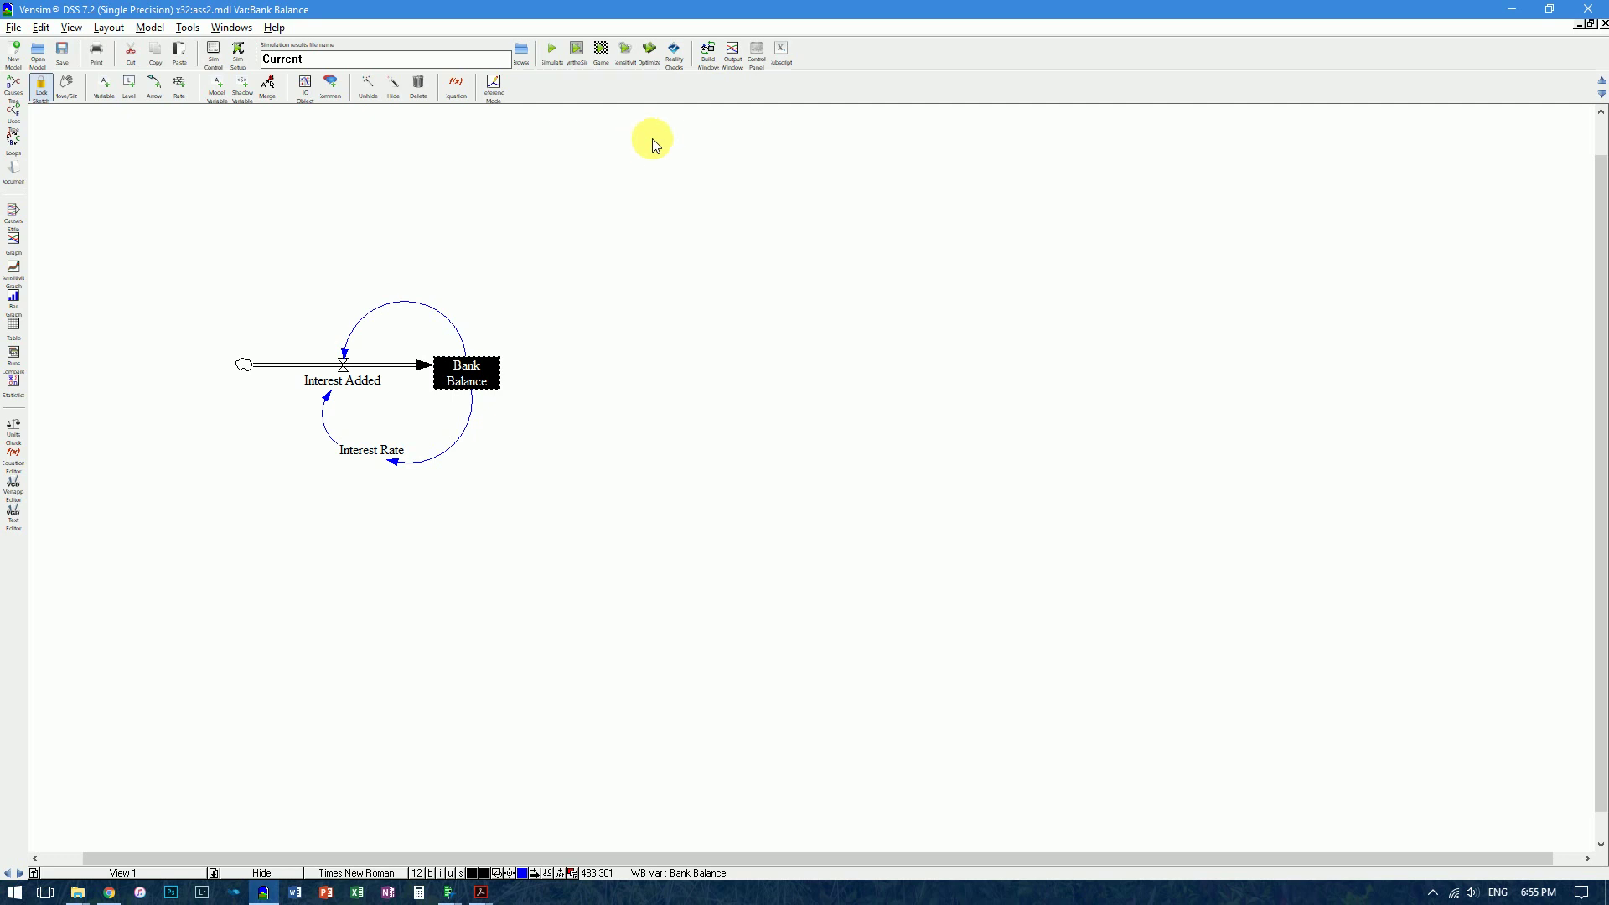
- Start a new custom graph from the enlarged Control Panel and move its definition dialog clear of the model diagram
click(760, 50)
drag(365, 129, 962, 204)
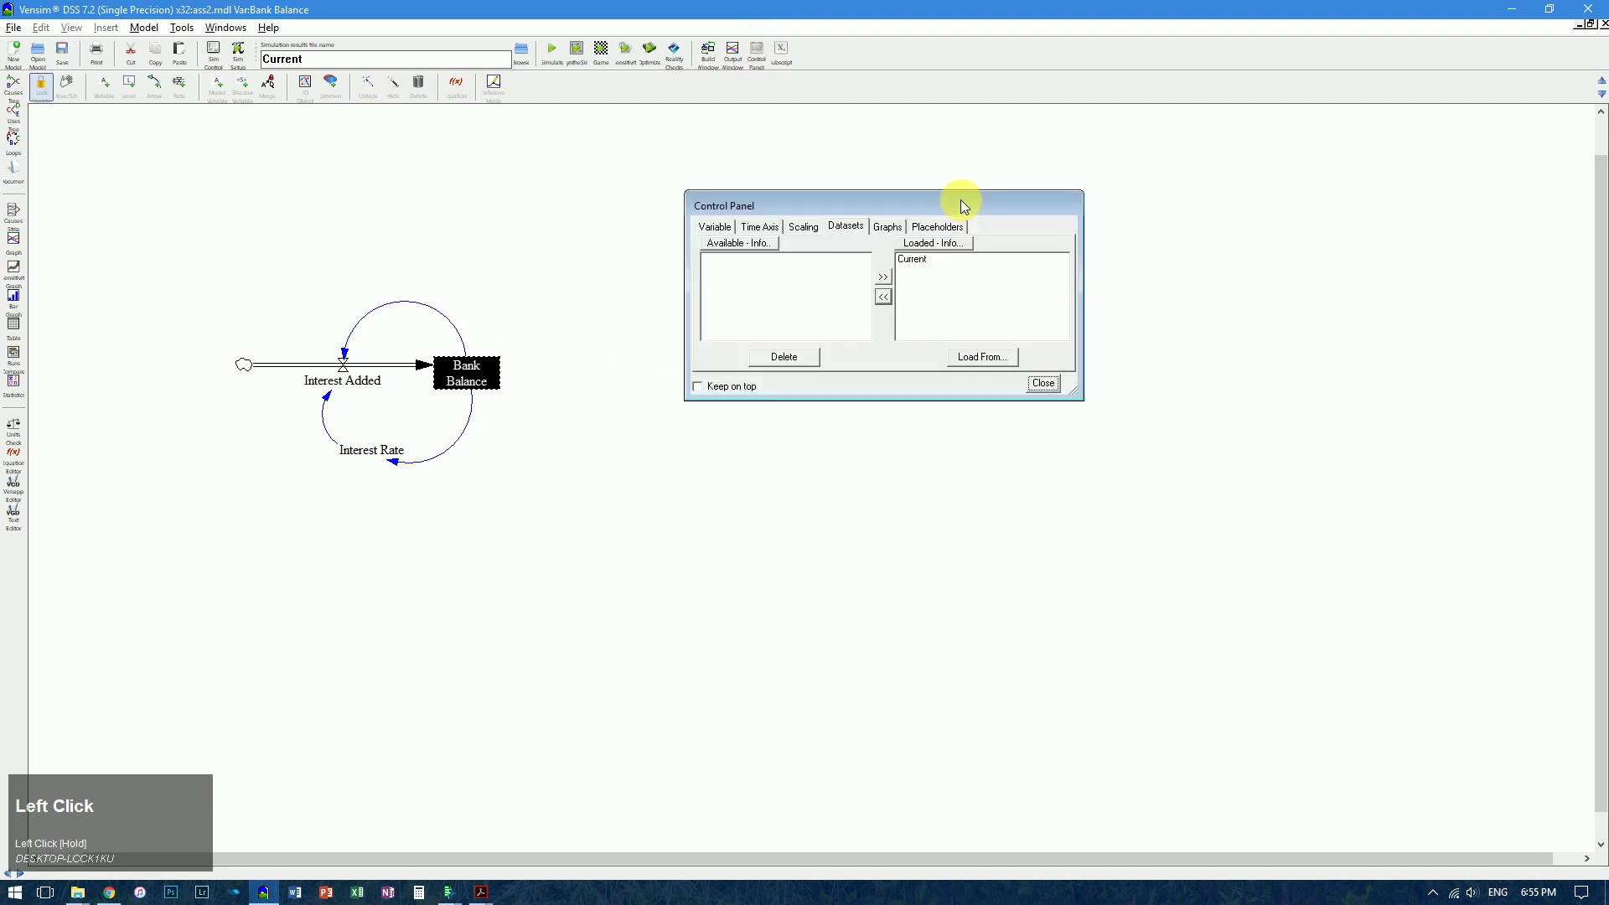
click(888, 228)
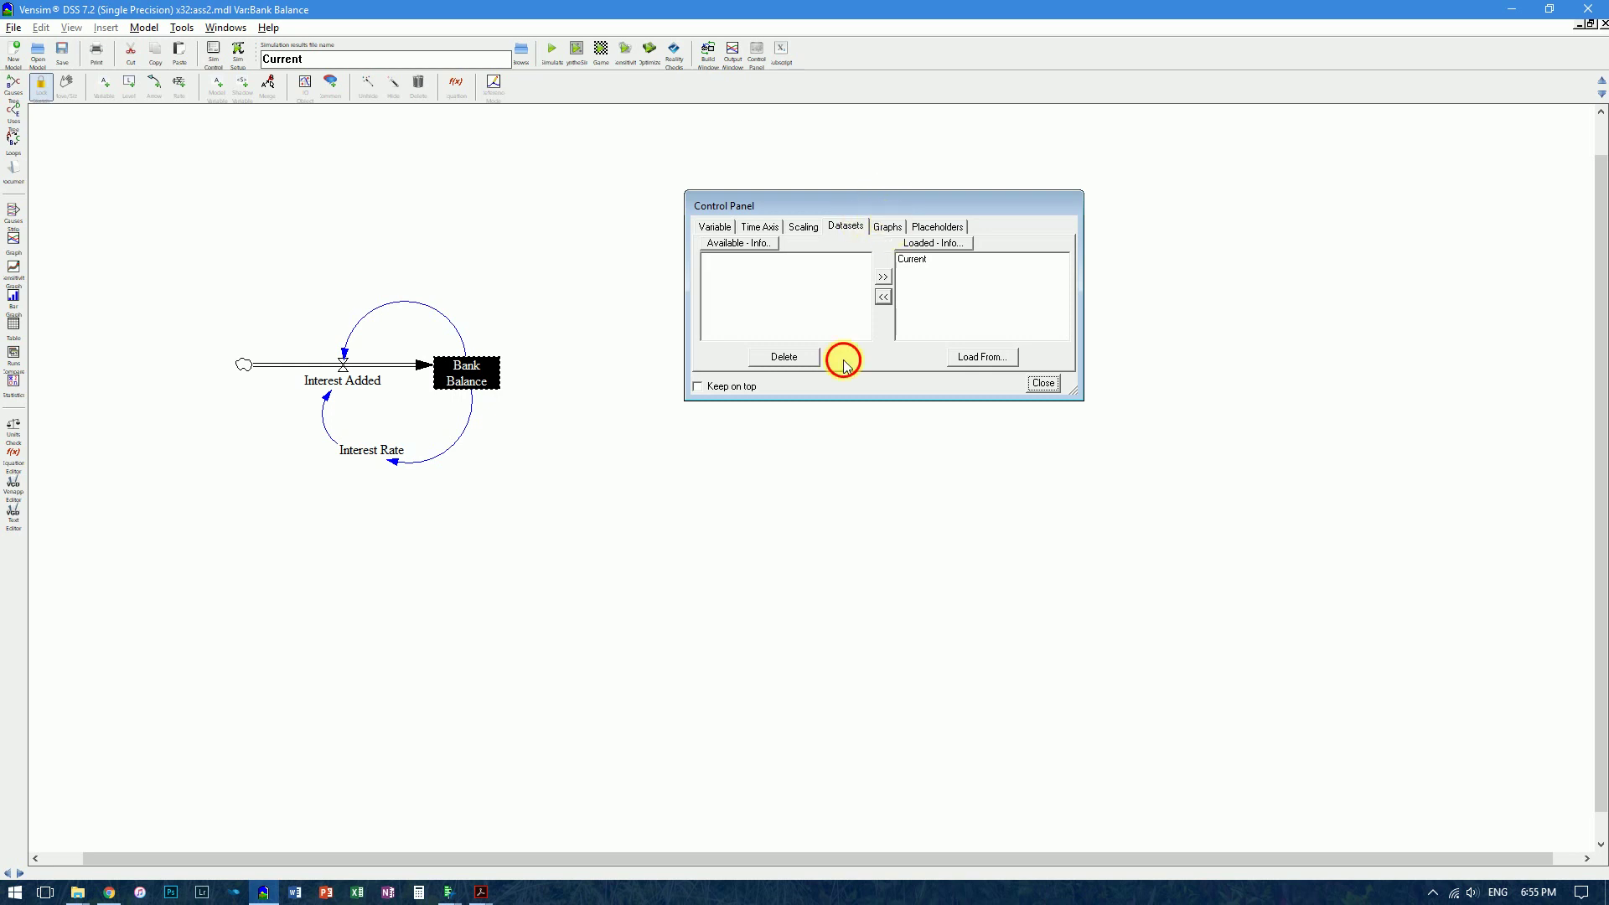
drag(1075, 399, 1182, 600)
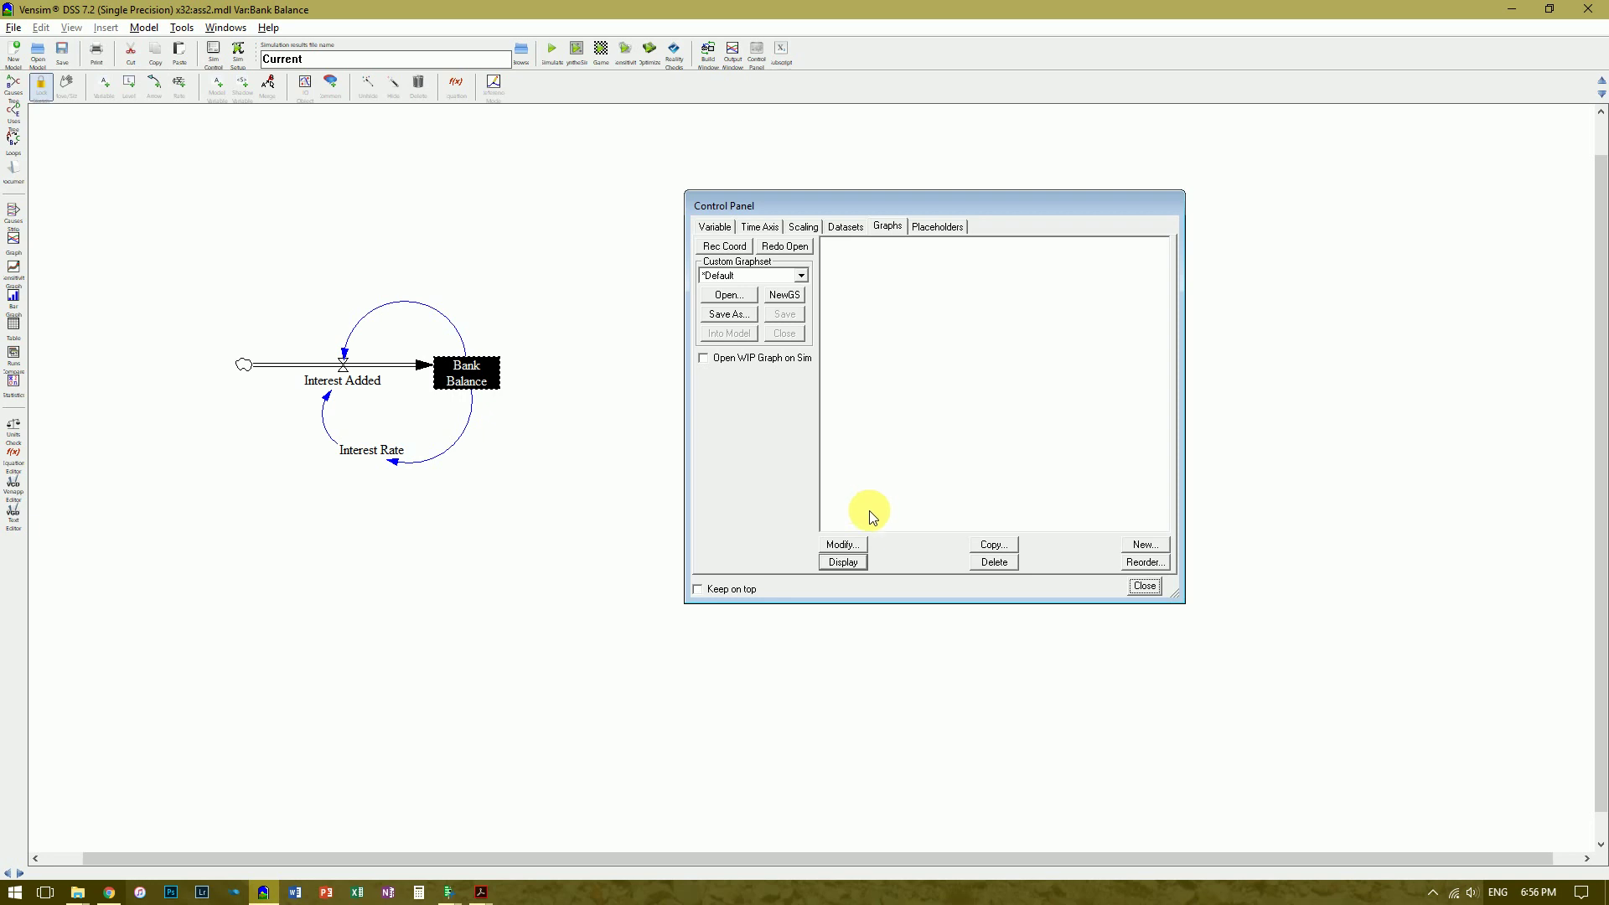
click(1146, 545)
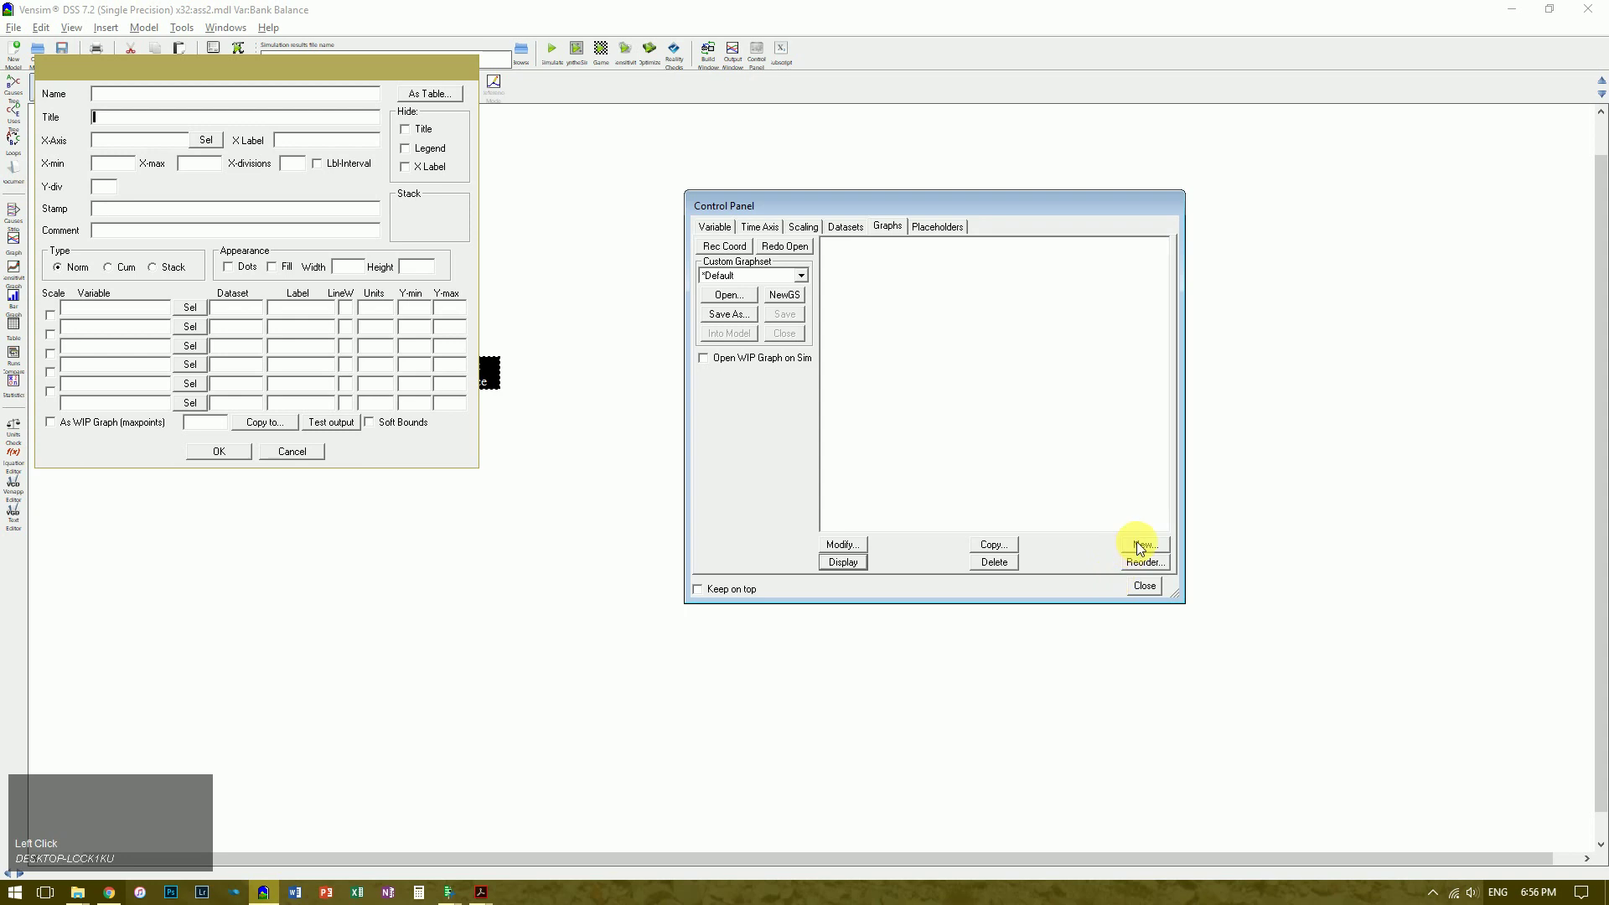
click(179, 117)
drag(161, 73, 731, 162)
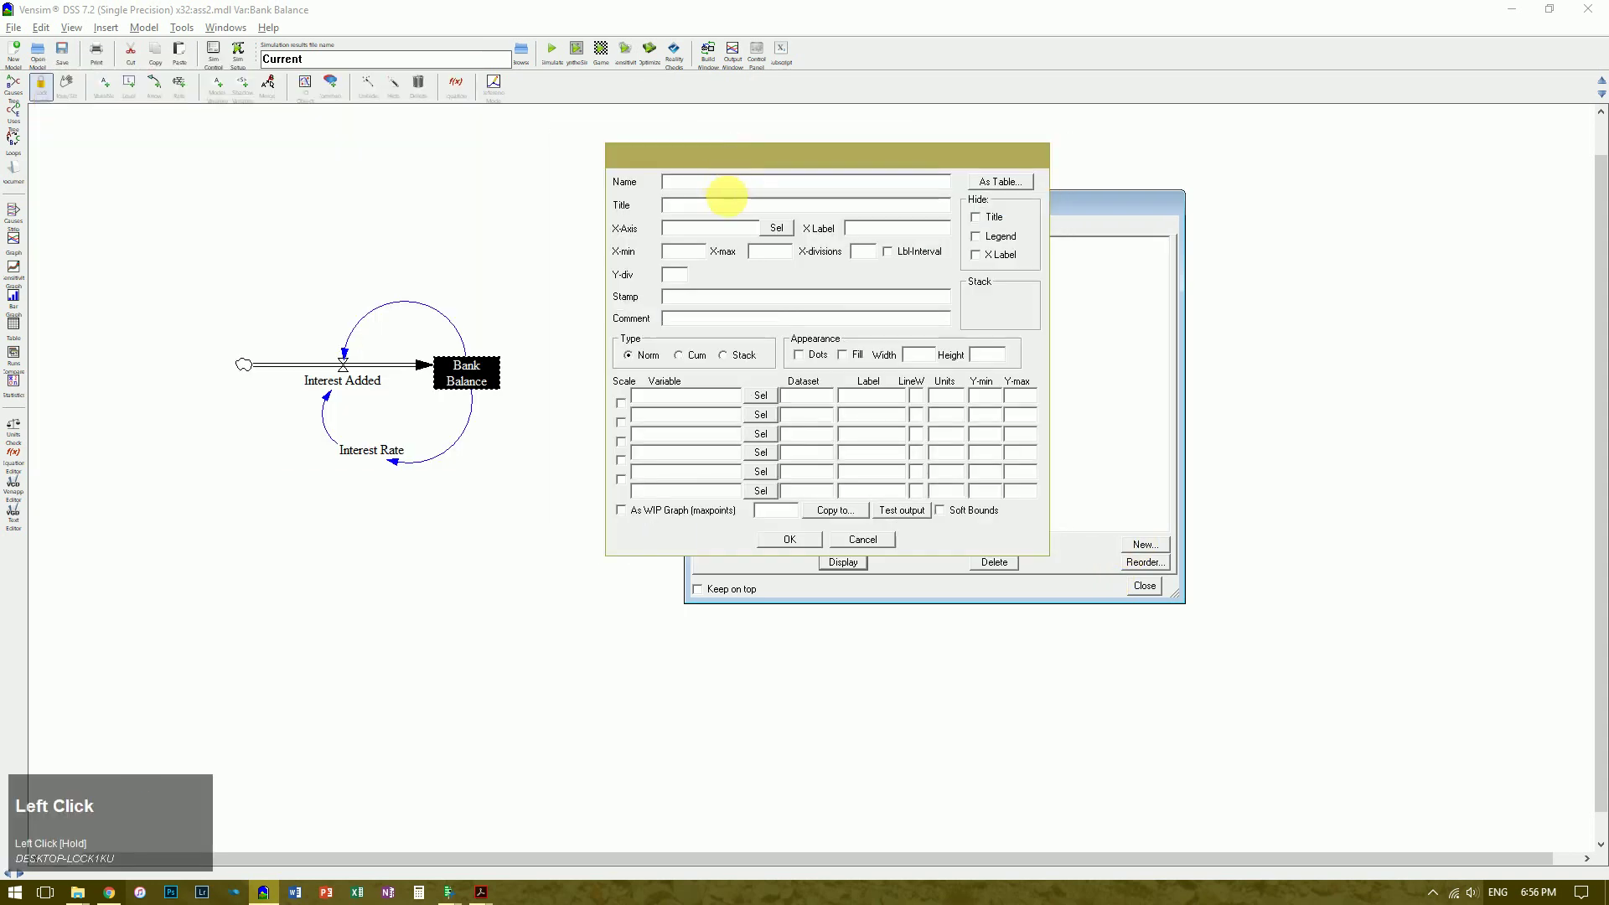
- Review the new graph's definition fields: name, title, X-axis, X range and variable rows
click(699, 184)
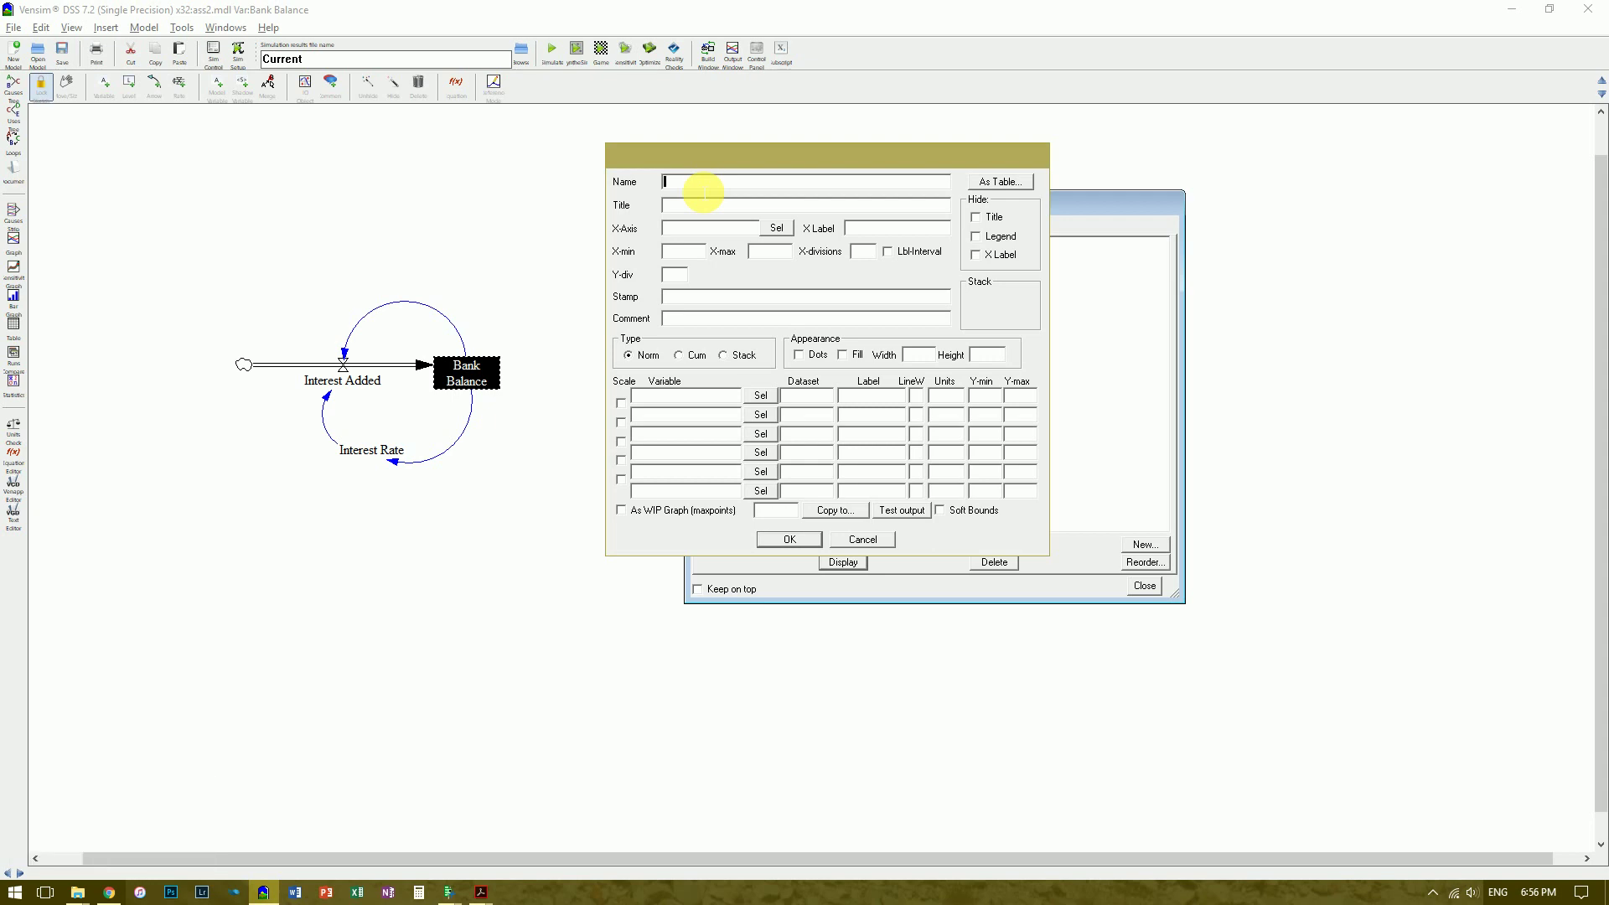
click(826, 194)
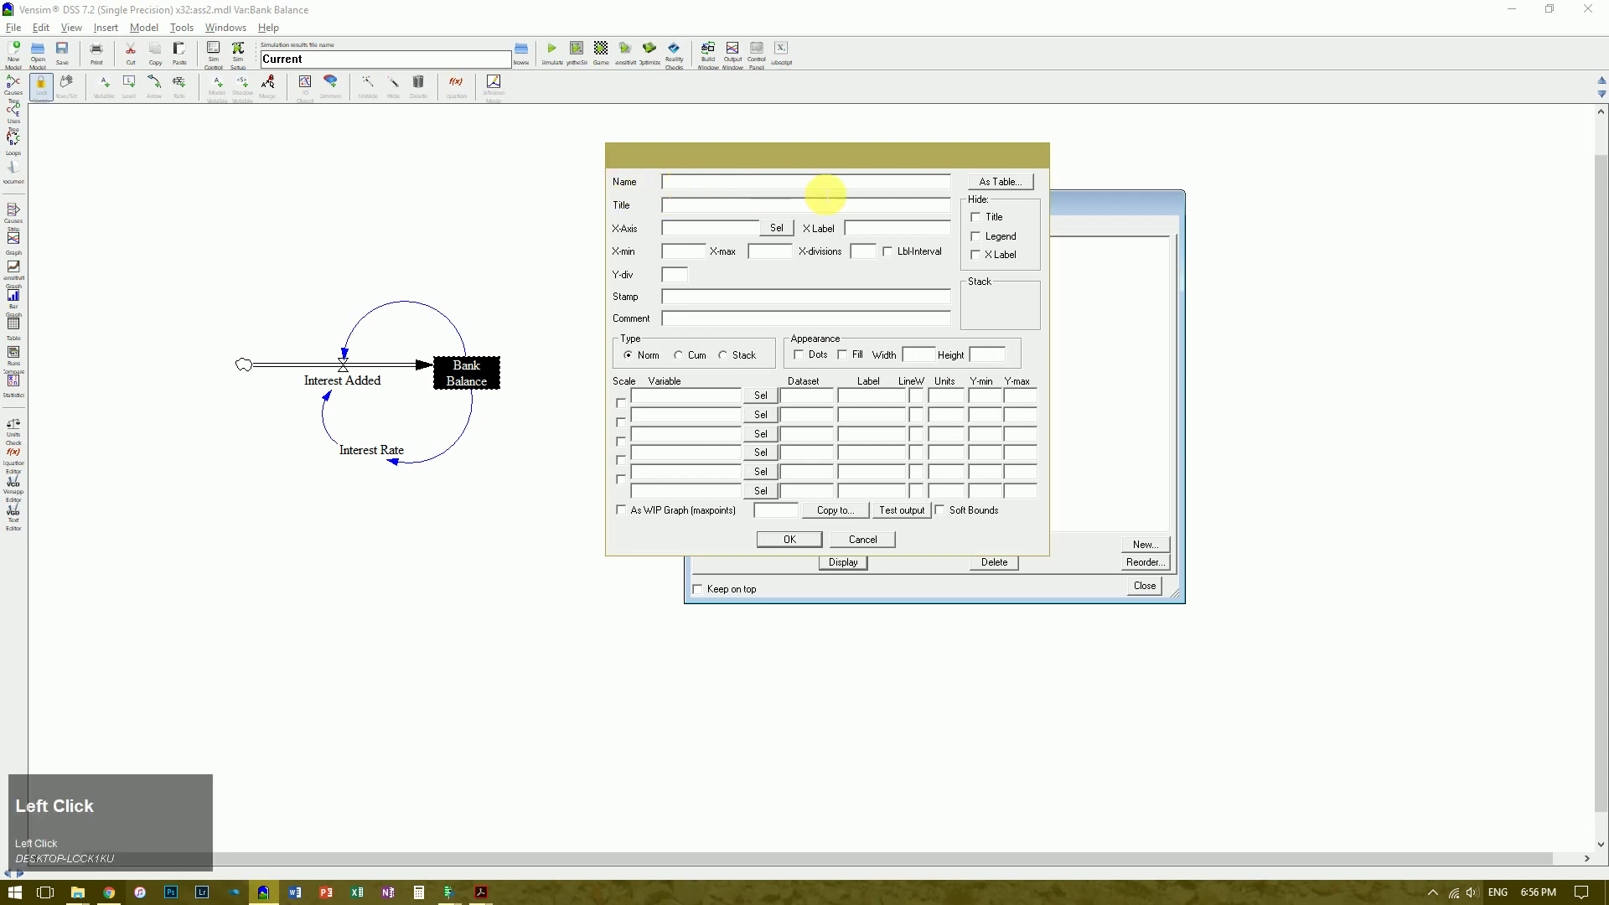
drag(826, 195, 863, 194)
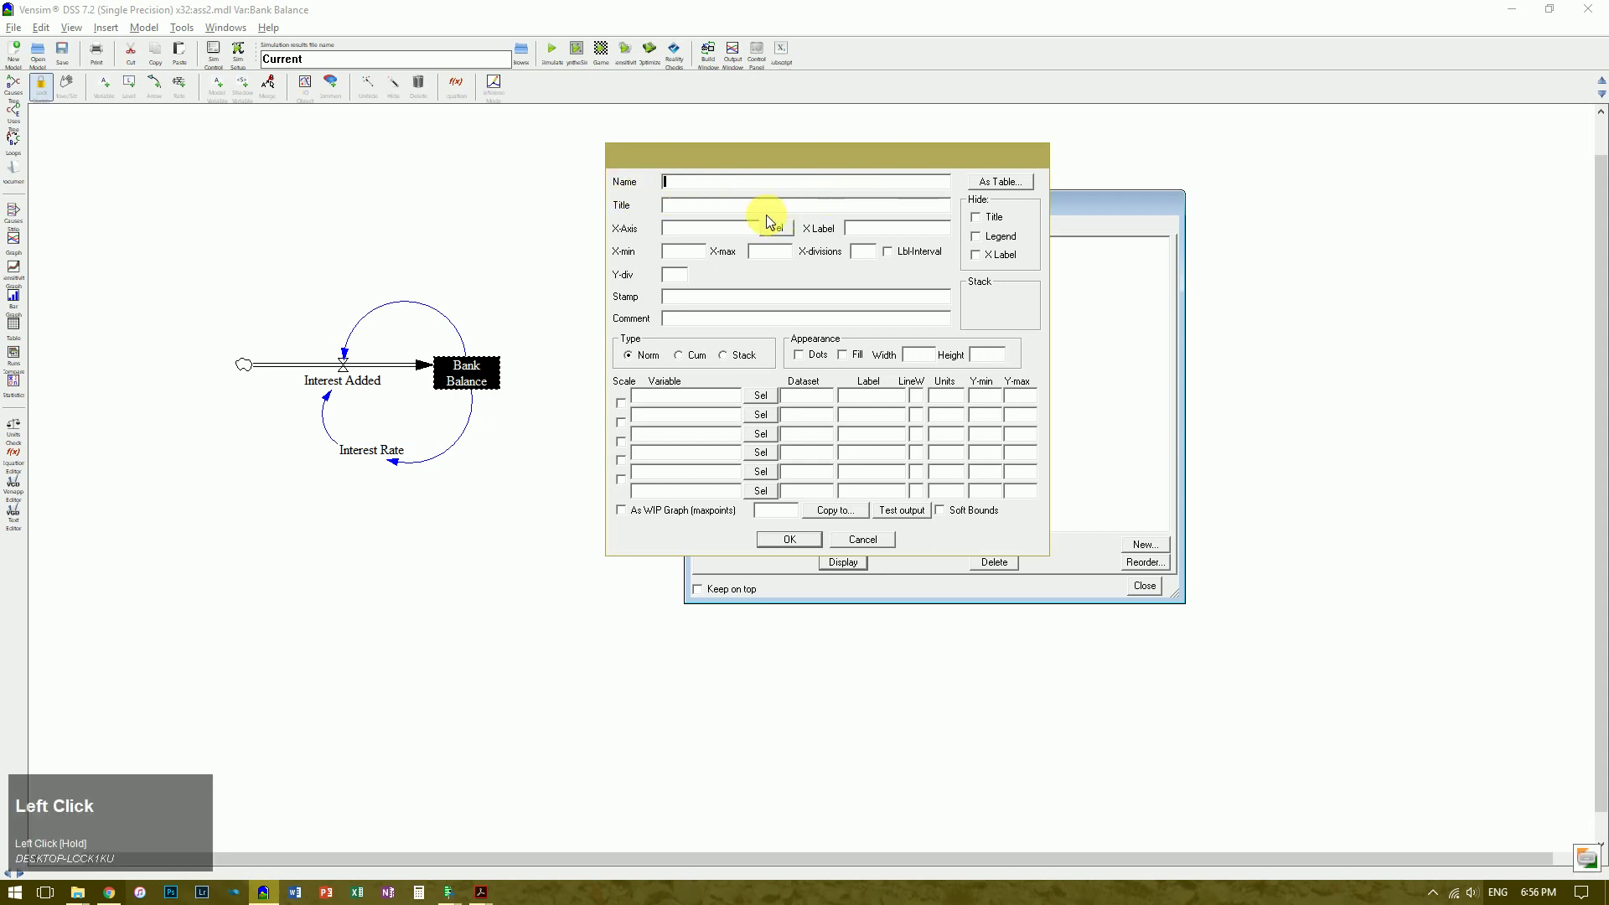
click(675, 208)
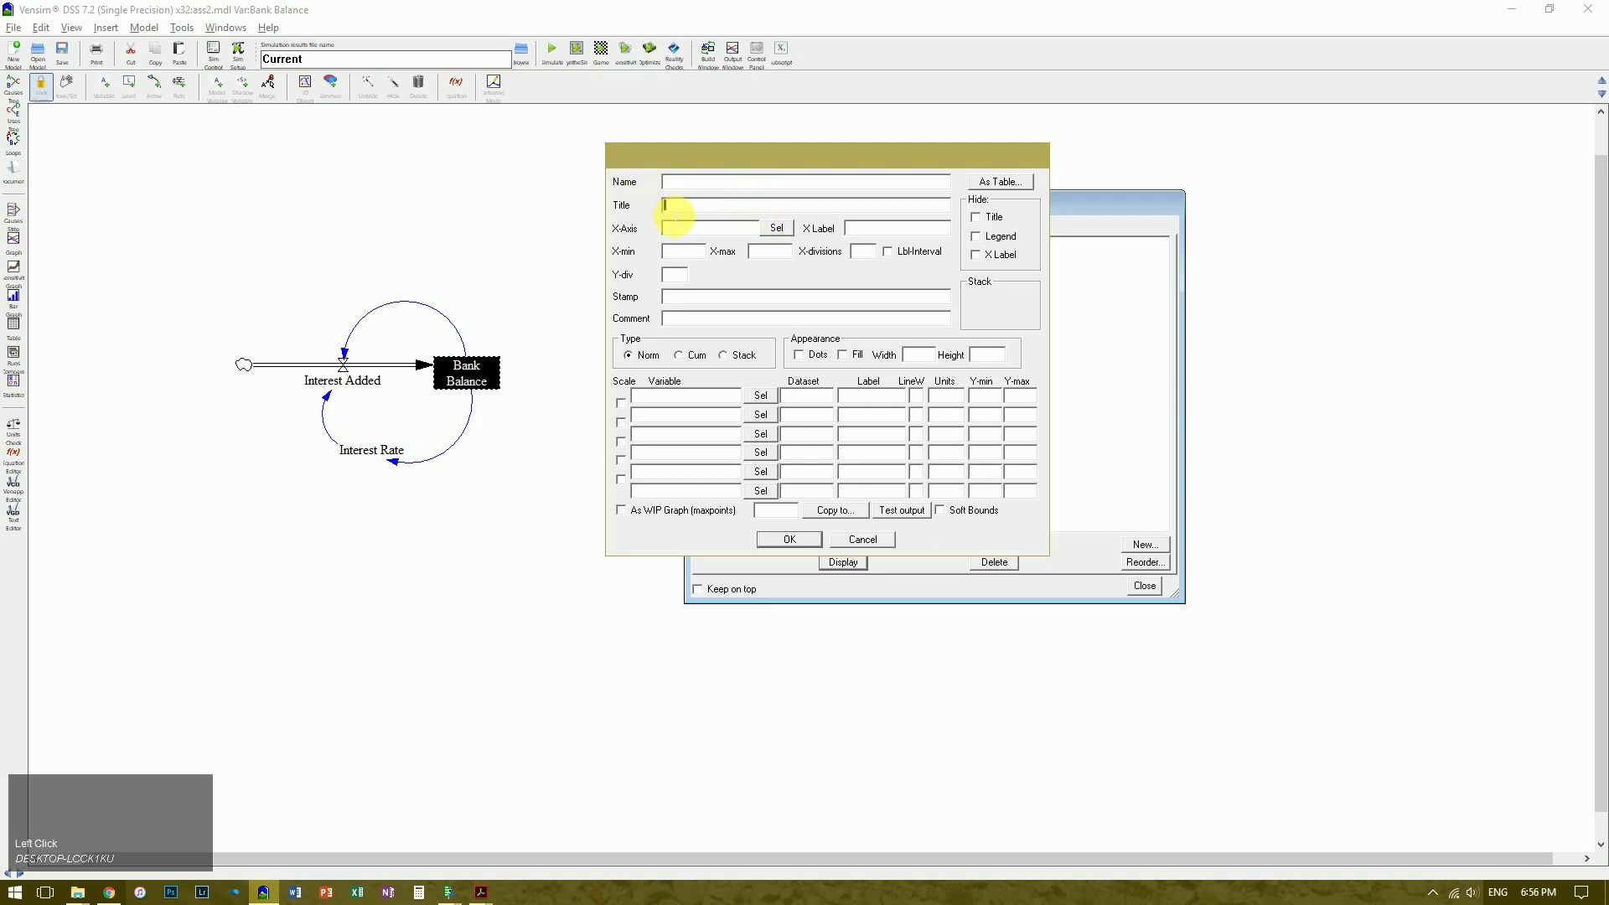
click(688, 231)
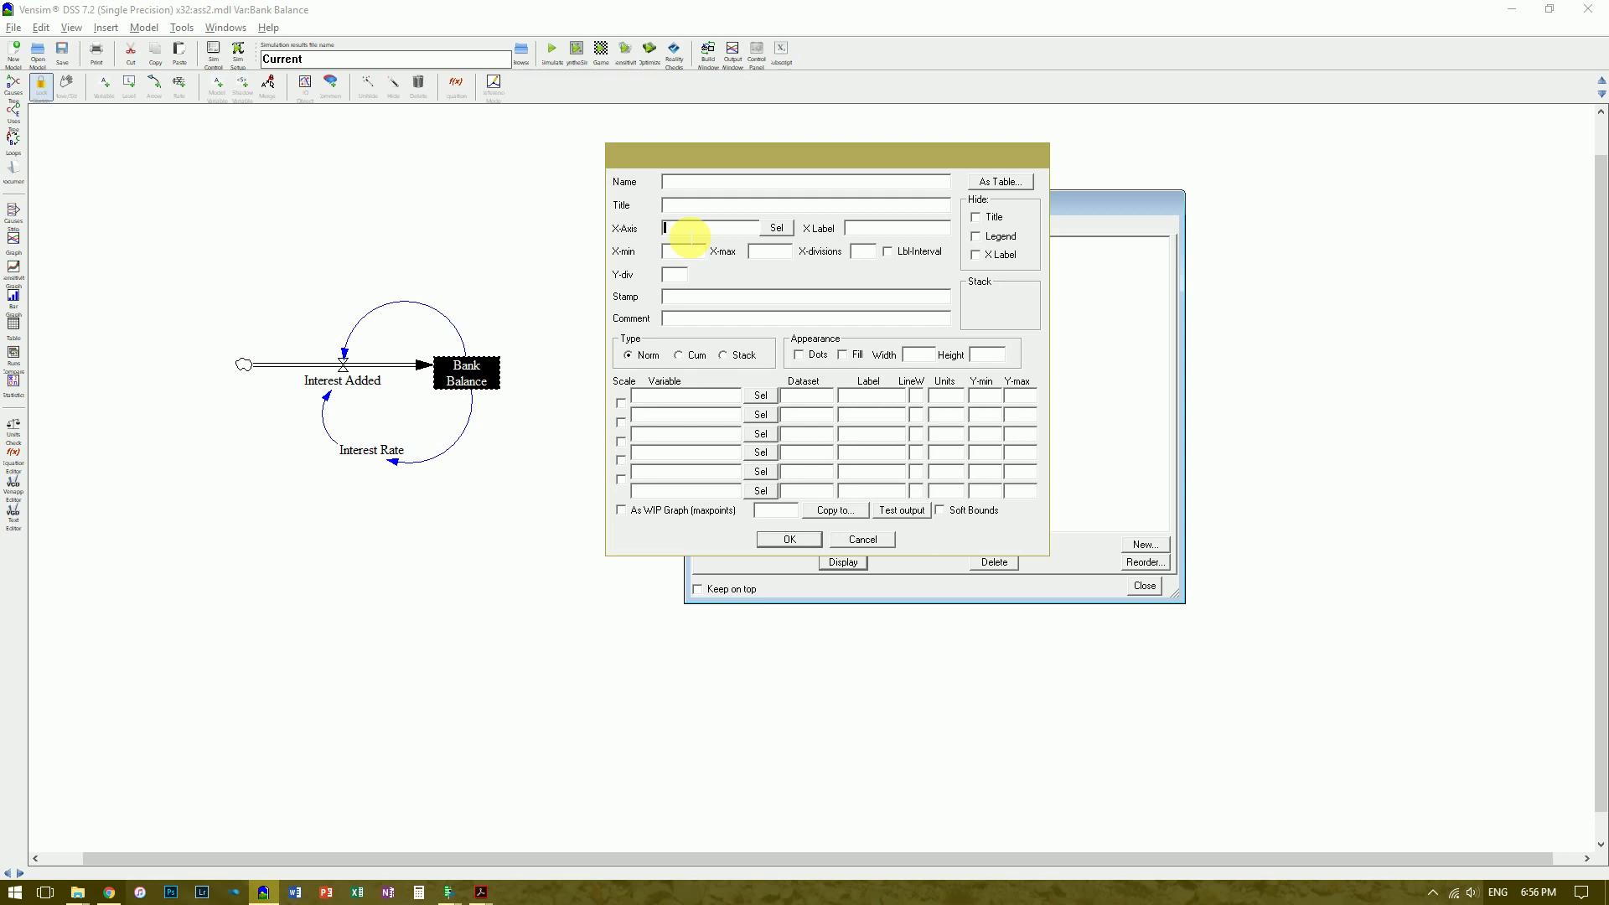
click(689, 239)
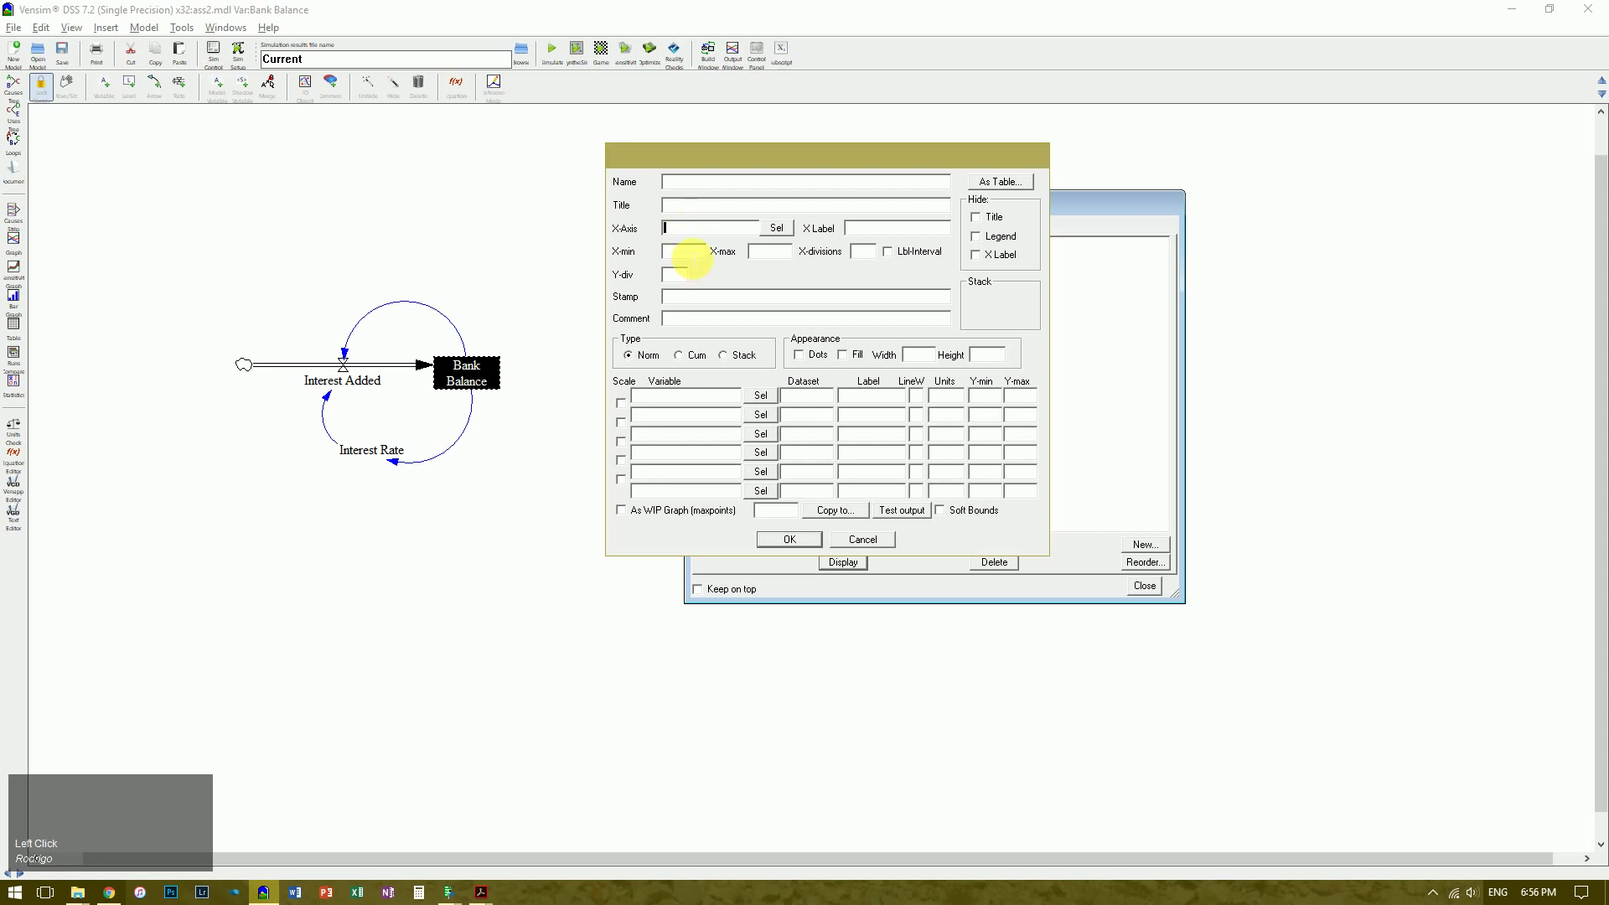
click(686, 256)
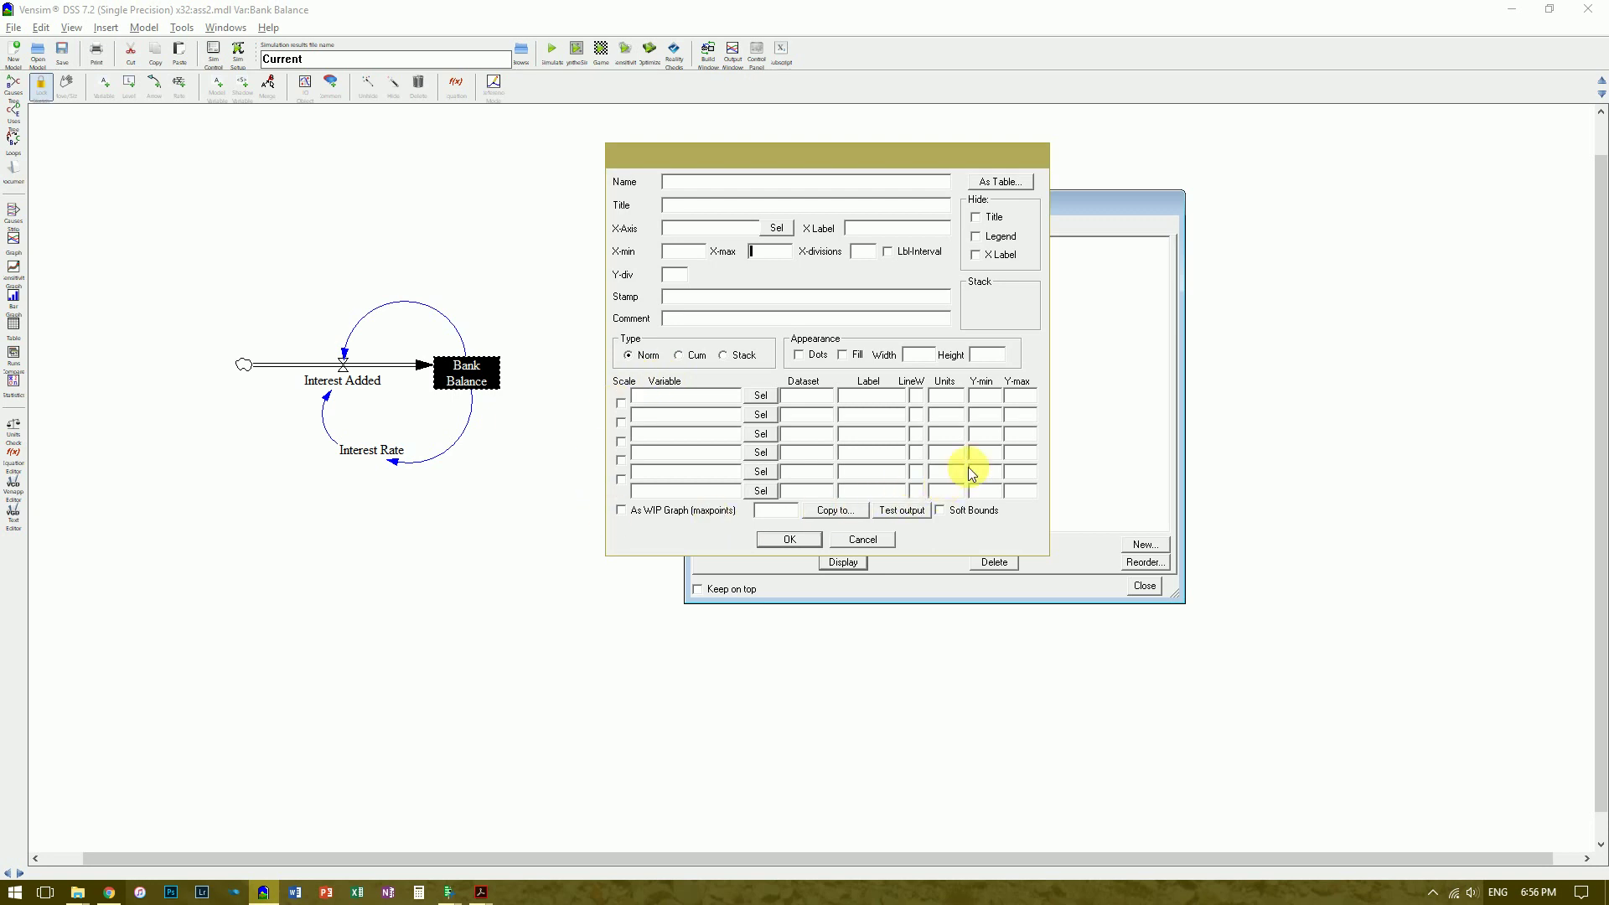
click(641, 415)
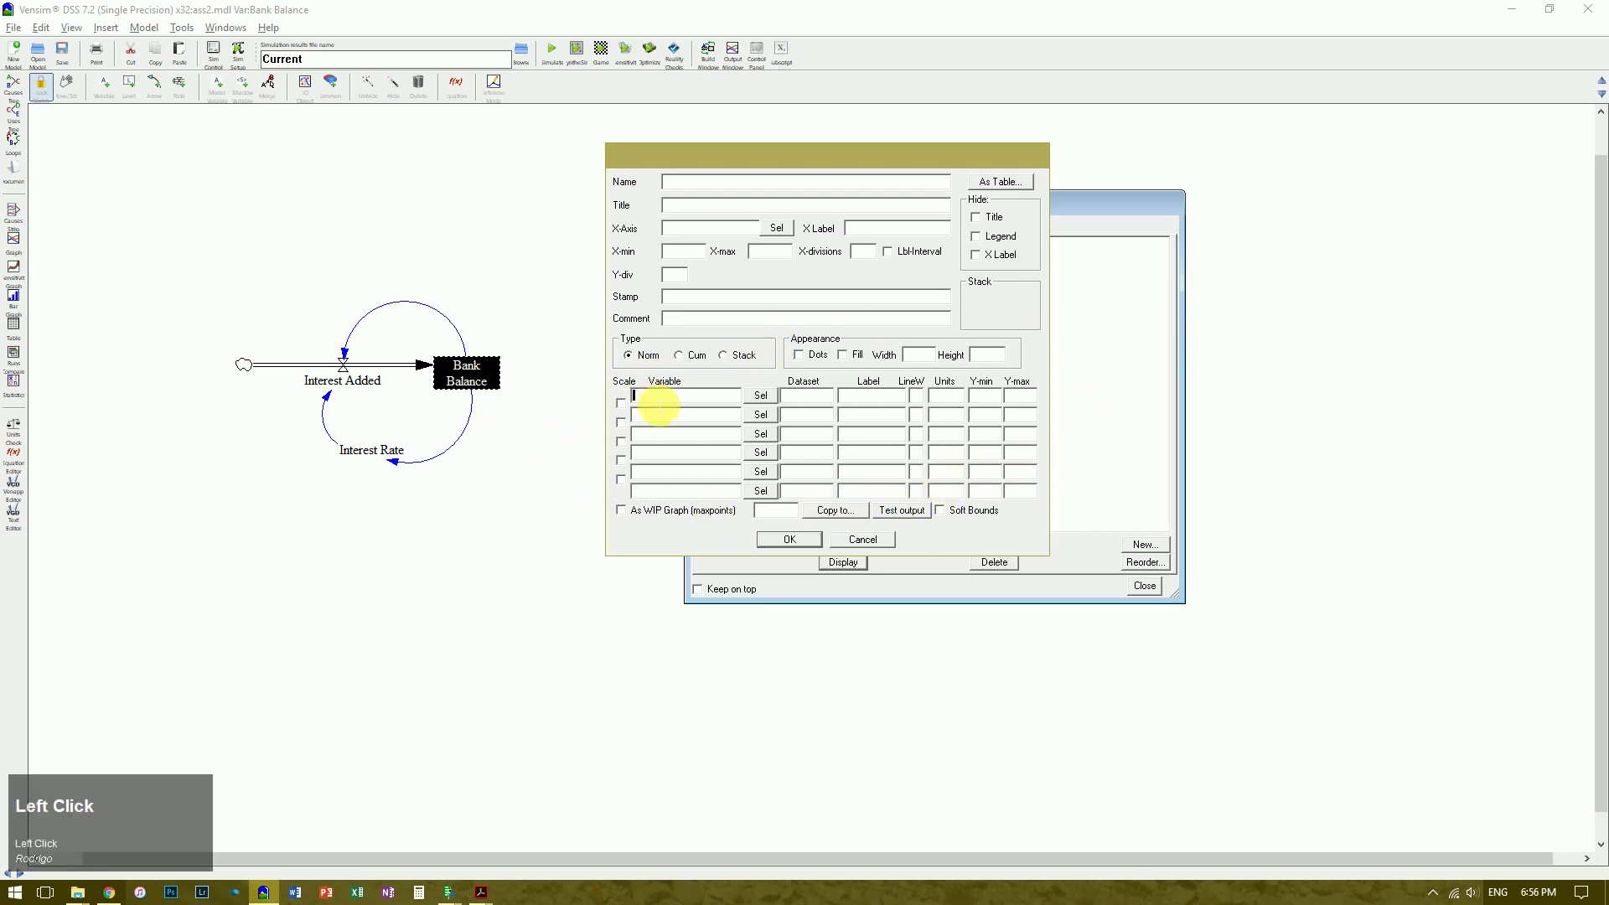
click(652, 472)
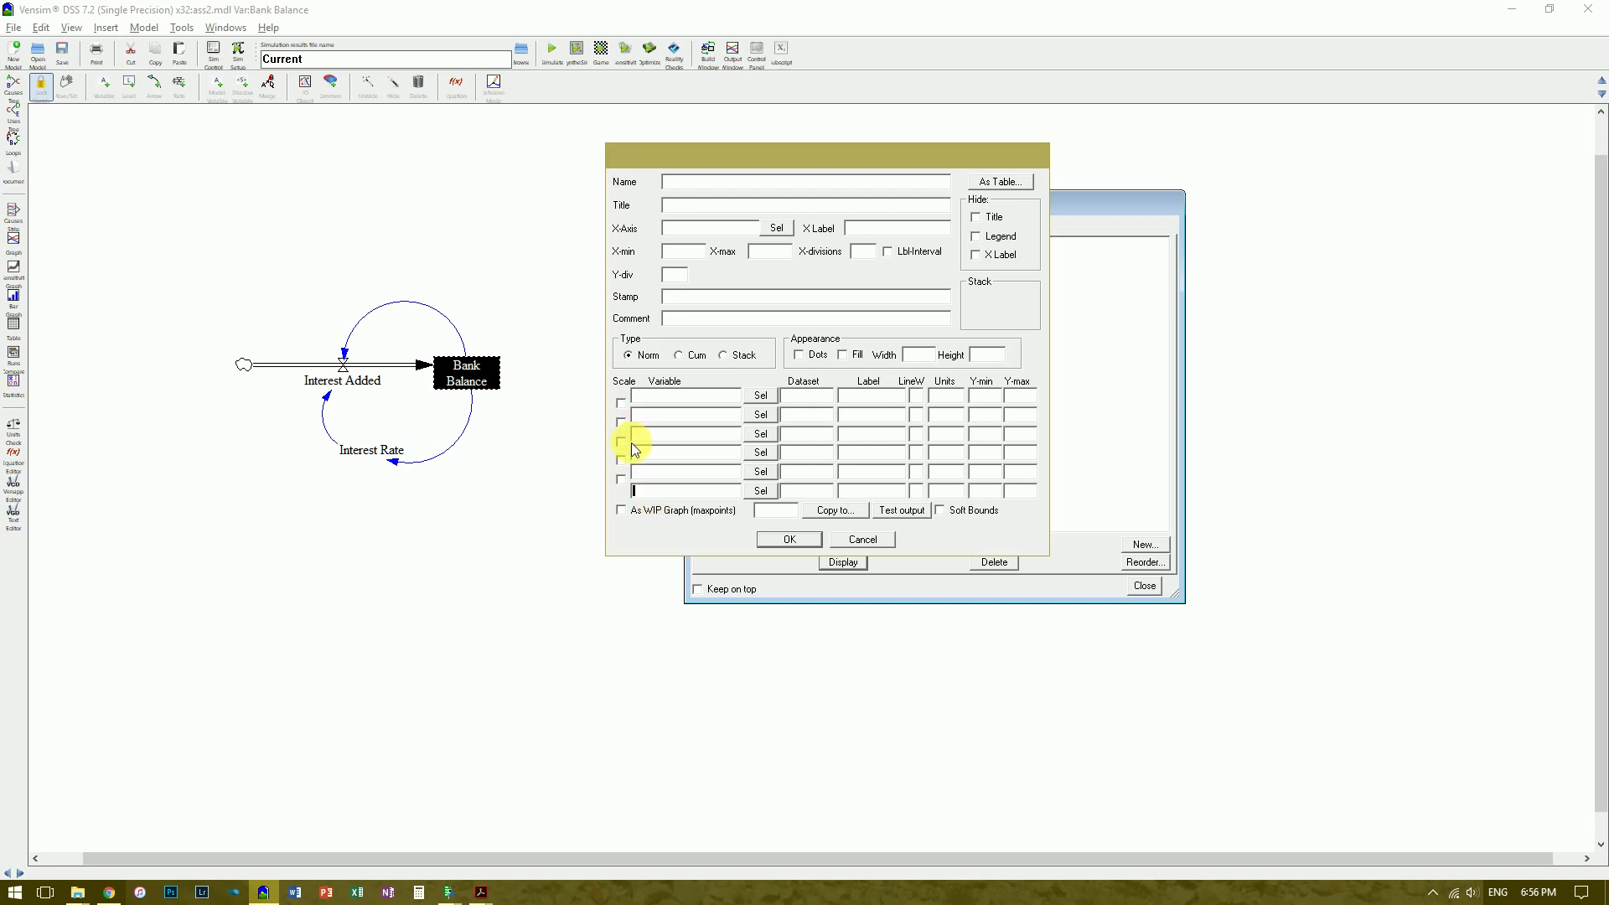
click(658, 148)
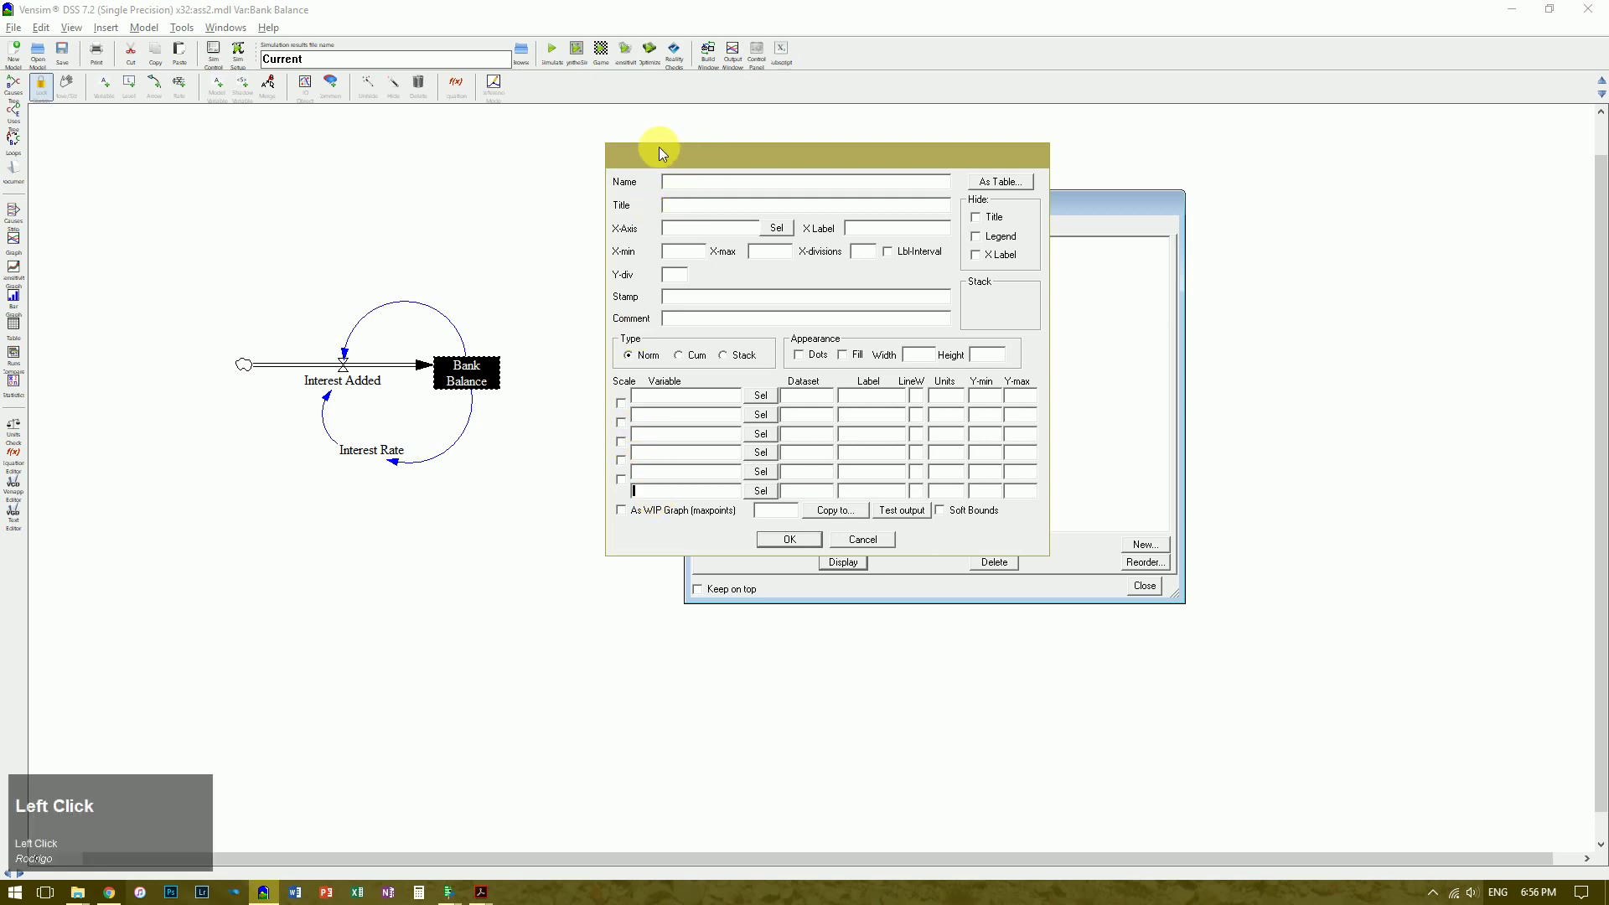
drag(659, 148, 637, 144)
- Check the time axis of figure 2.19 in the PDF and set the custom graph's X range from 0 to 80
key(alt+Tab)
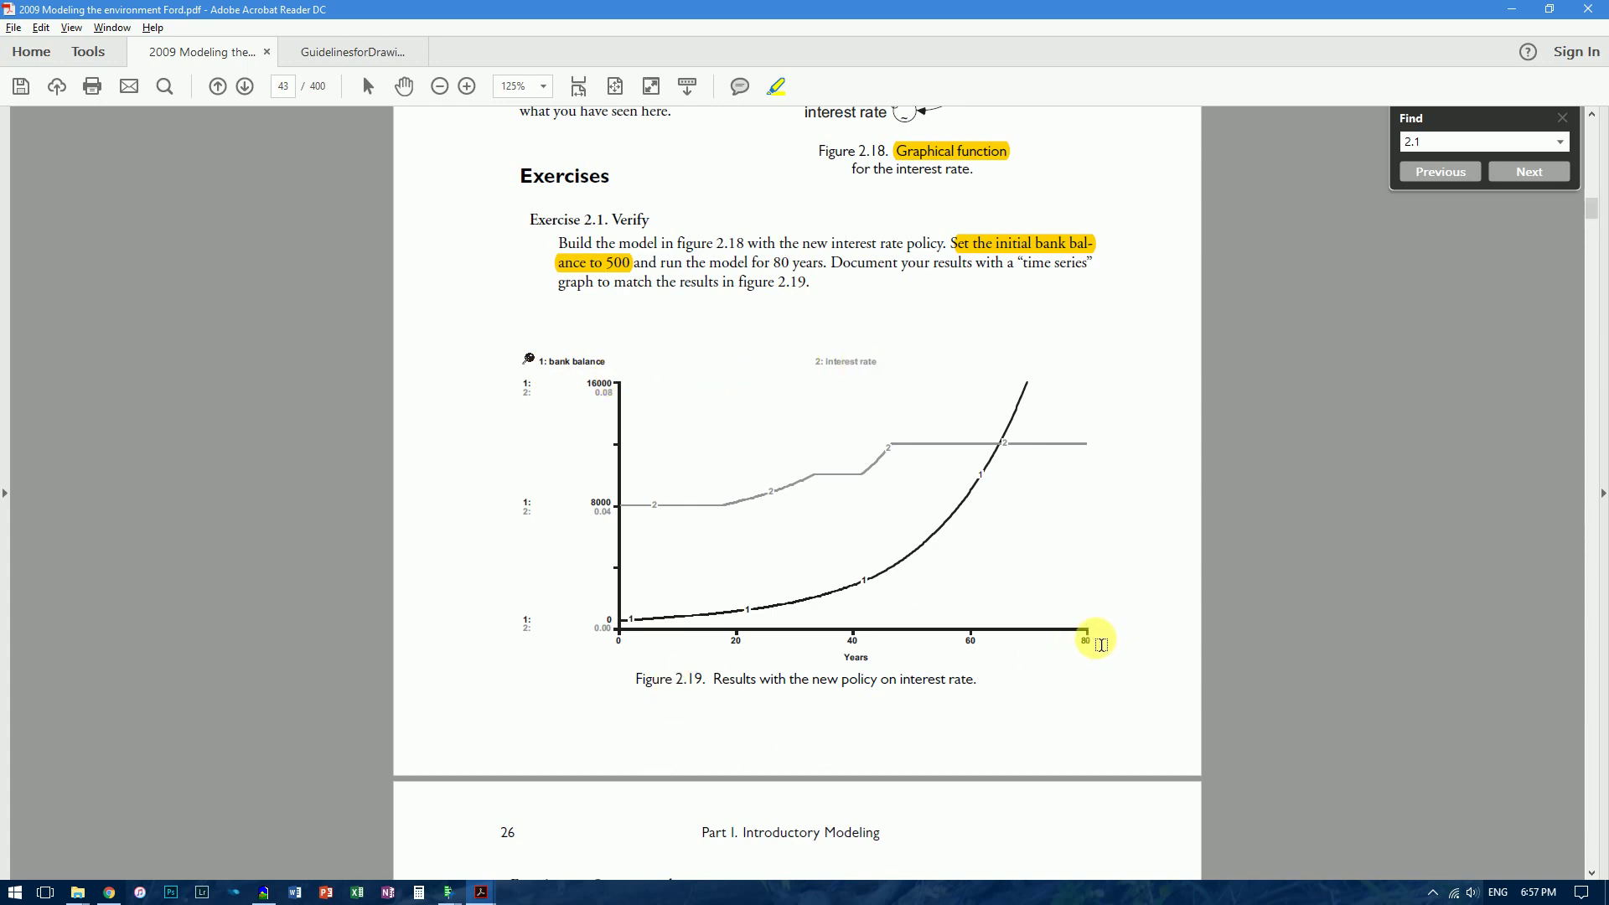
key(alt+Tab)
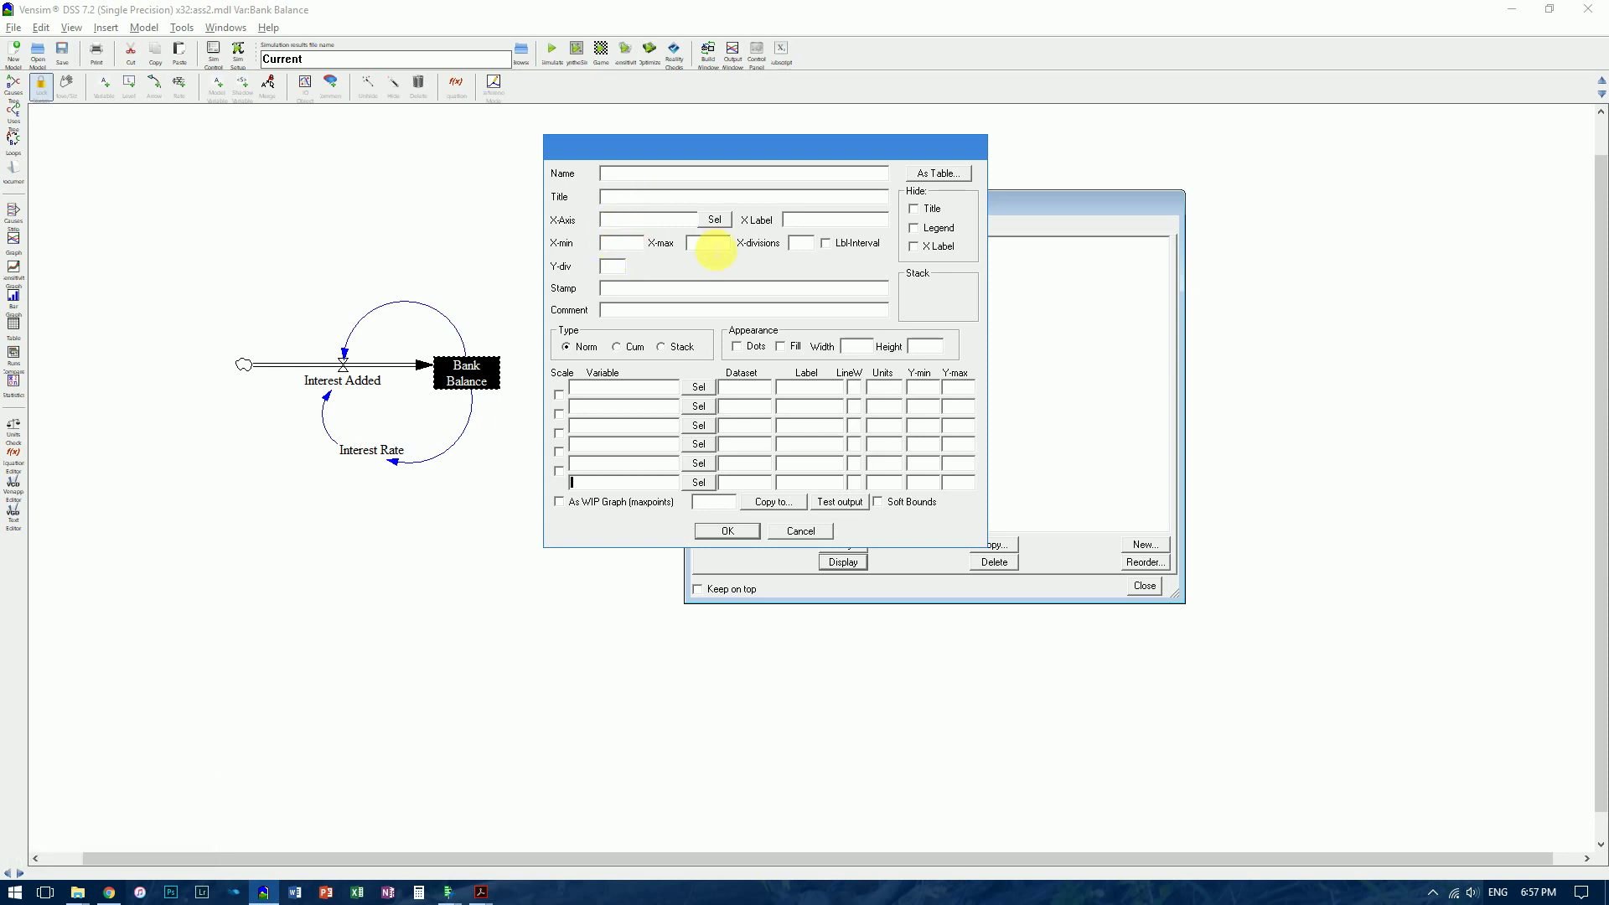
click(629, 221)
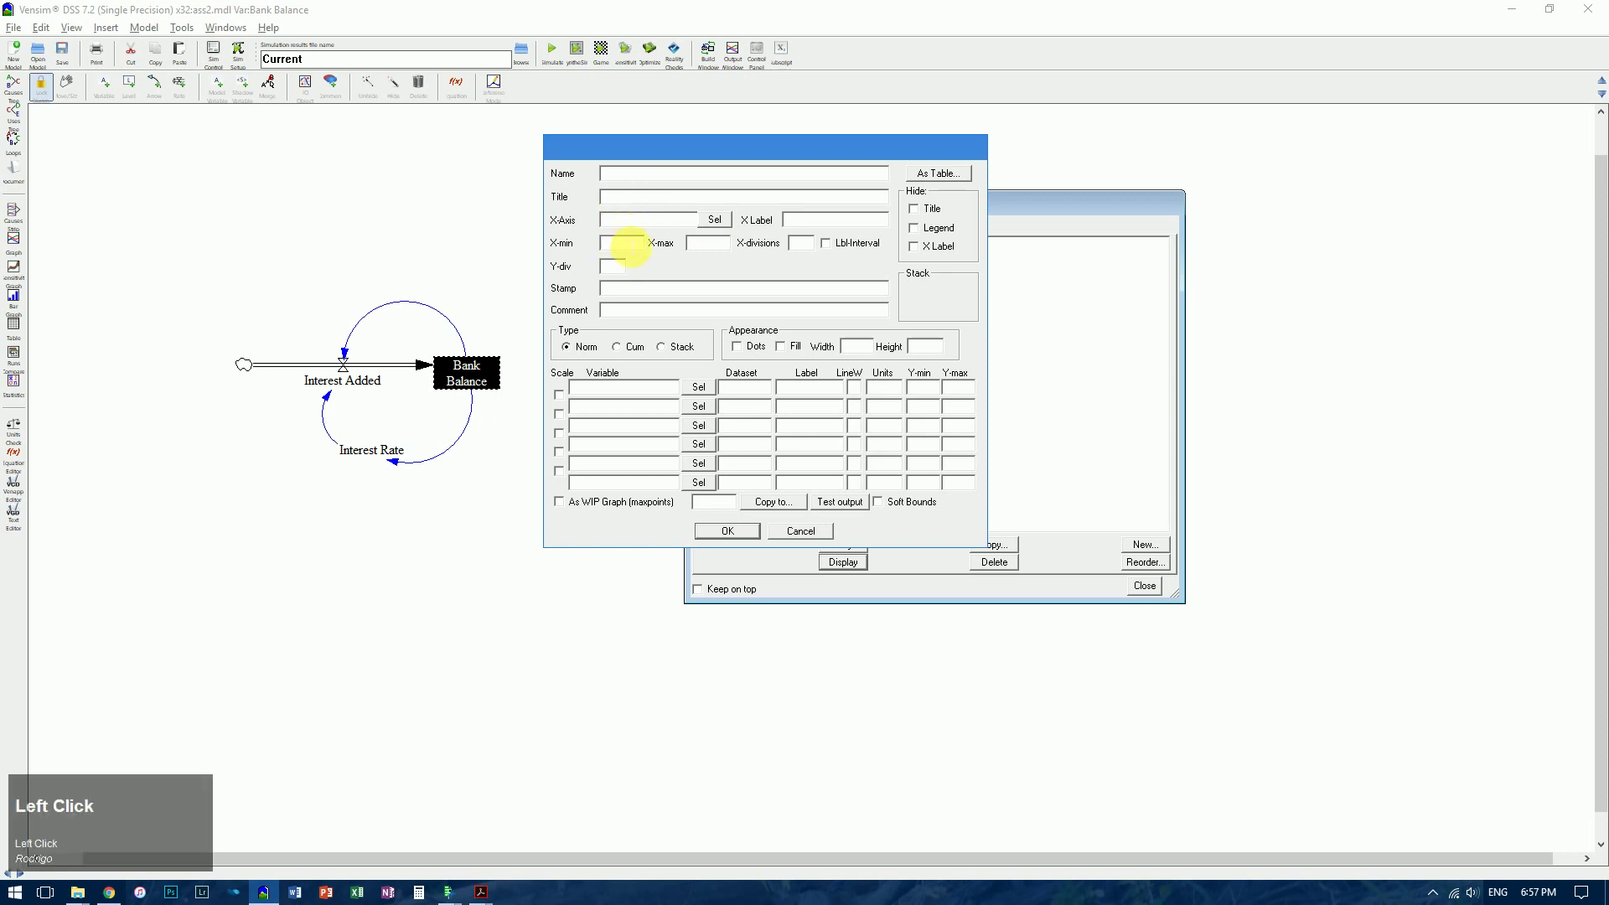
click(629, 244)
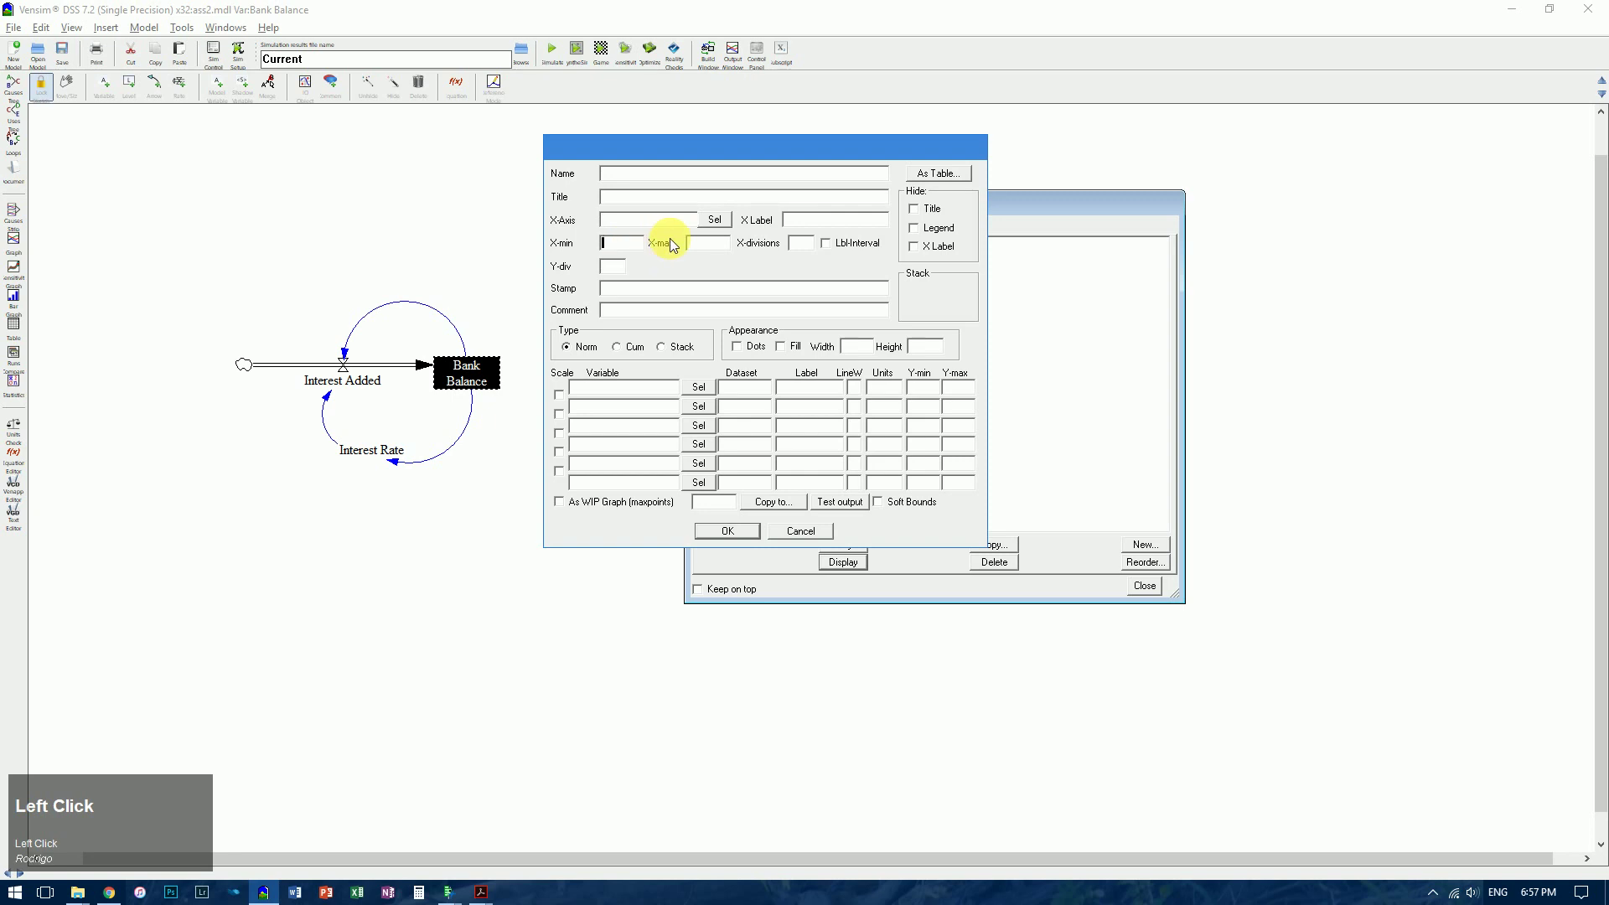
text(0)
key(Tab)
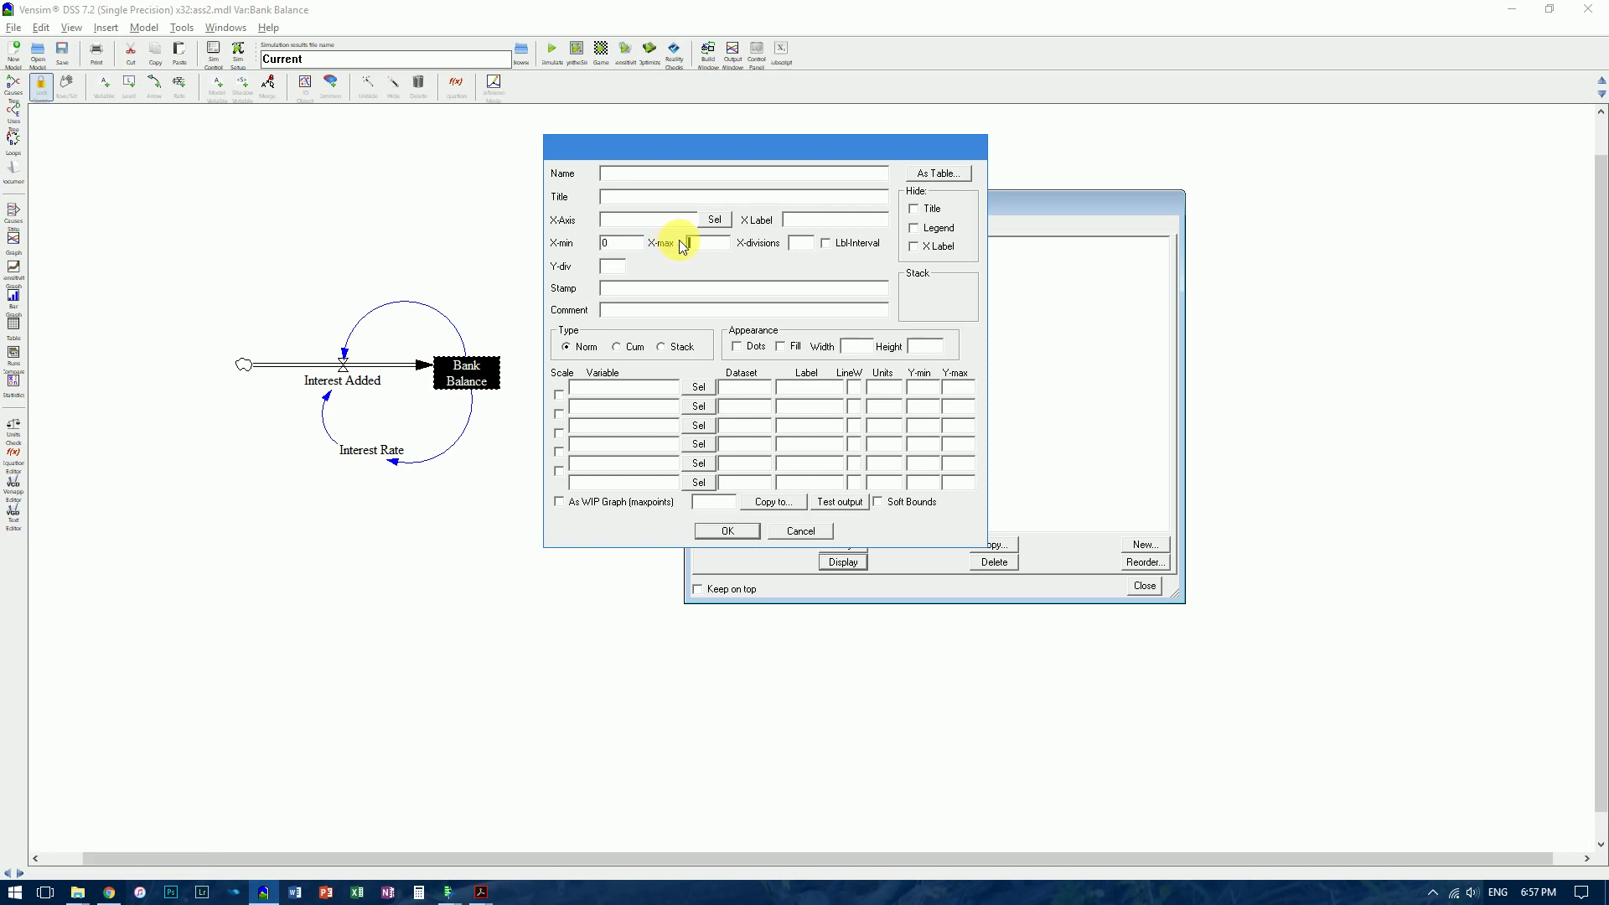
click(692, 244)
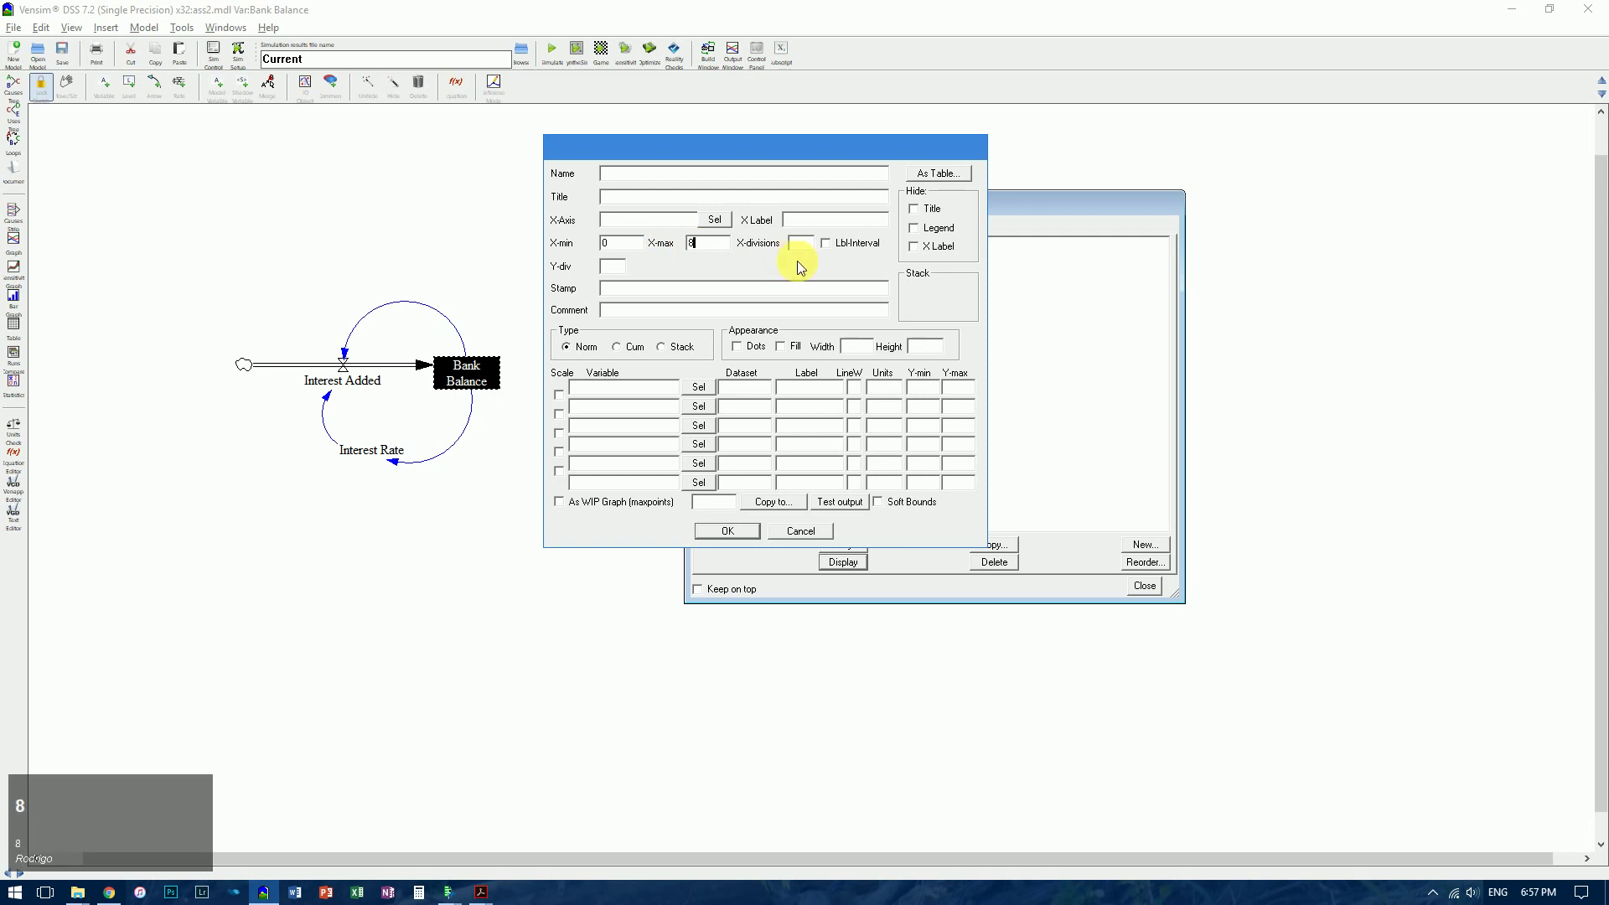
text(80)
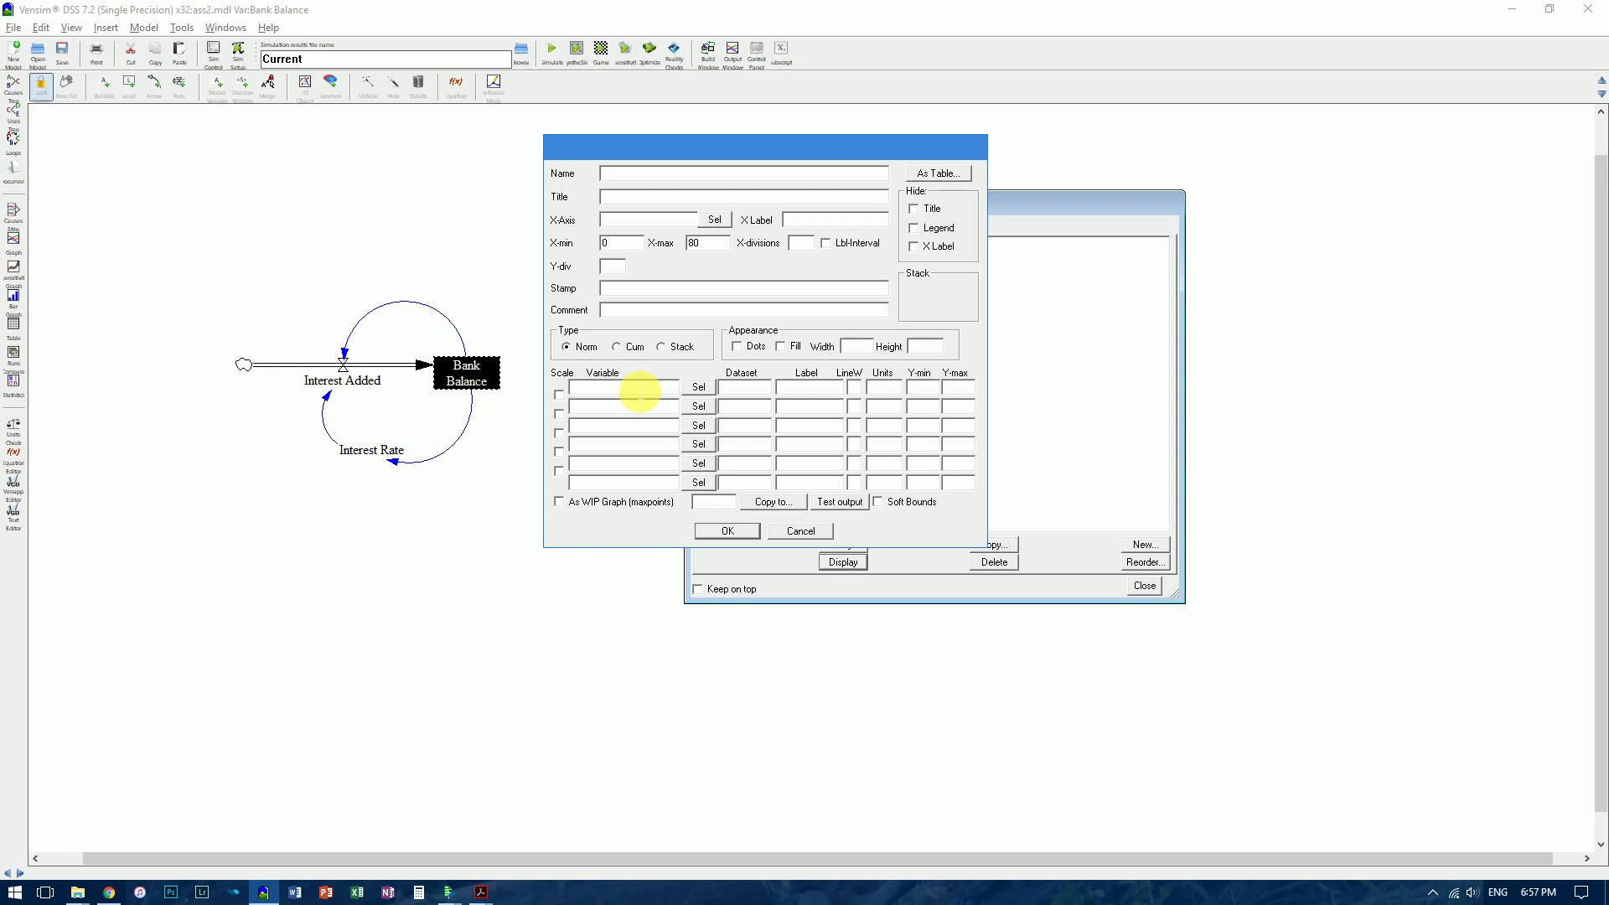
- Add Bank Balance and Interest Rate as the first two variables of the custom graph
click(637, 388)
text(B)
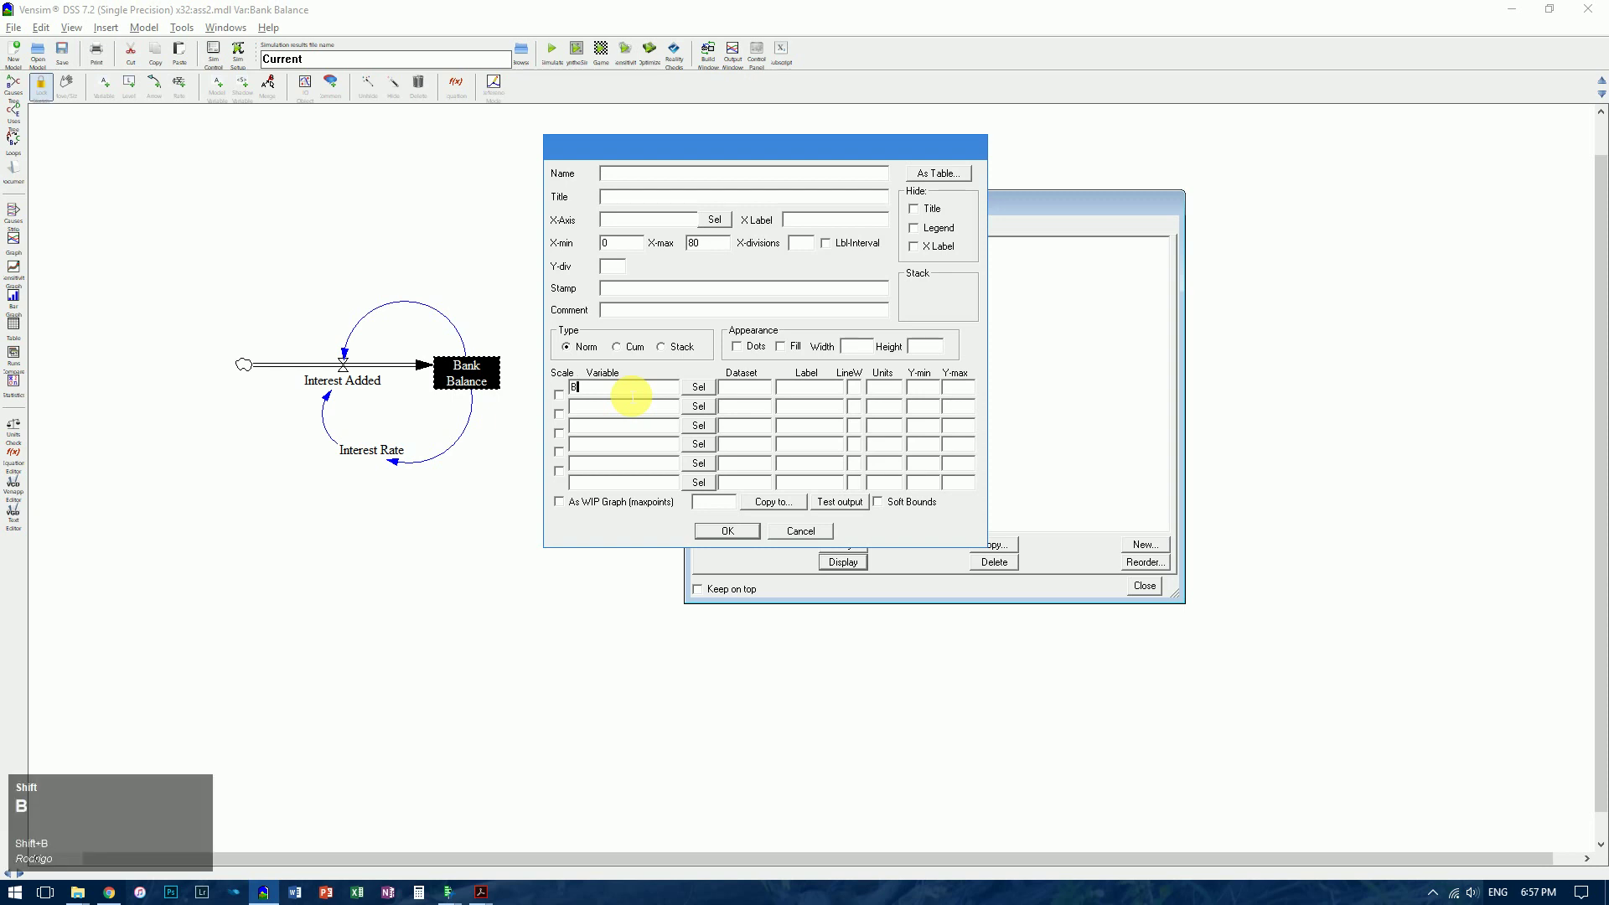
text(ank Balance)
click(619, 409)
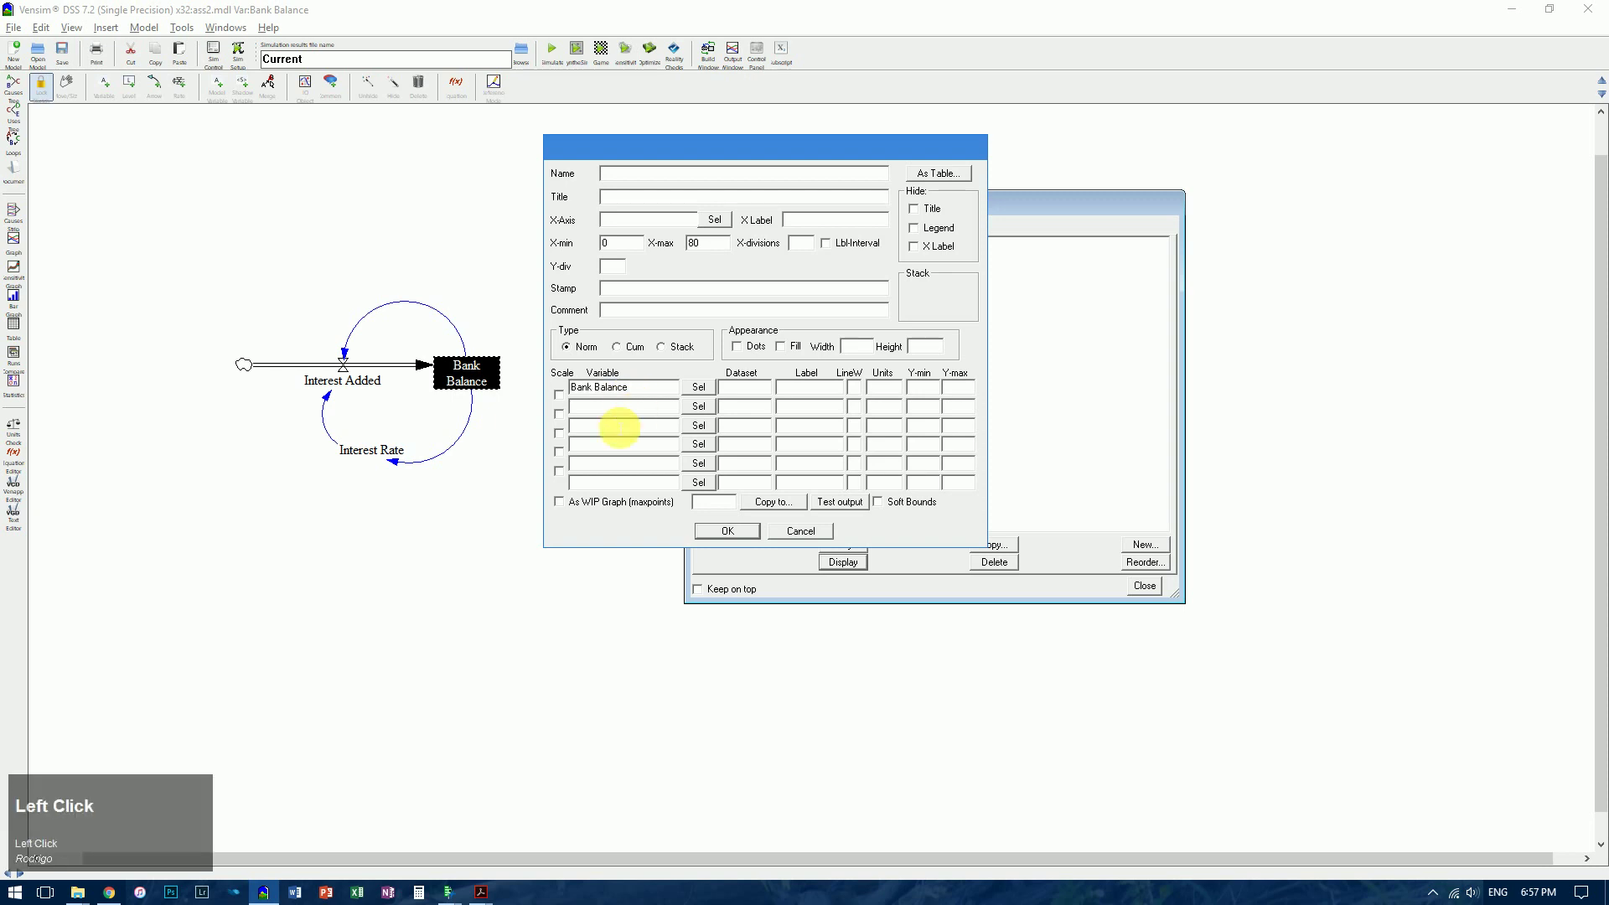
click(699, 411)
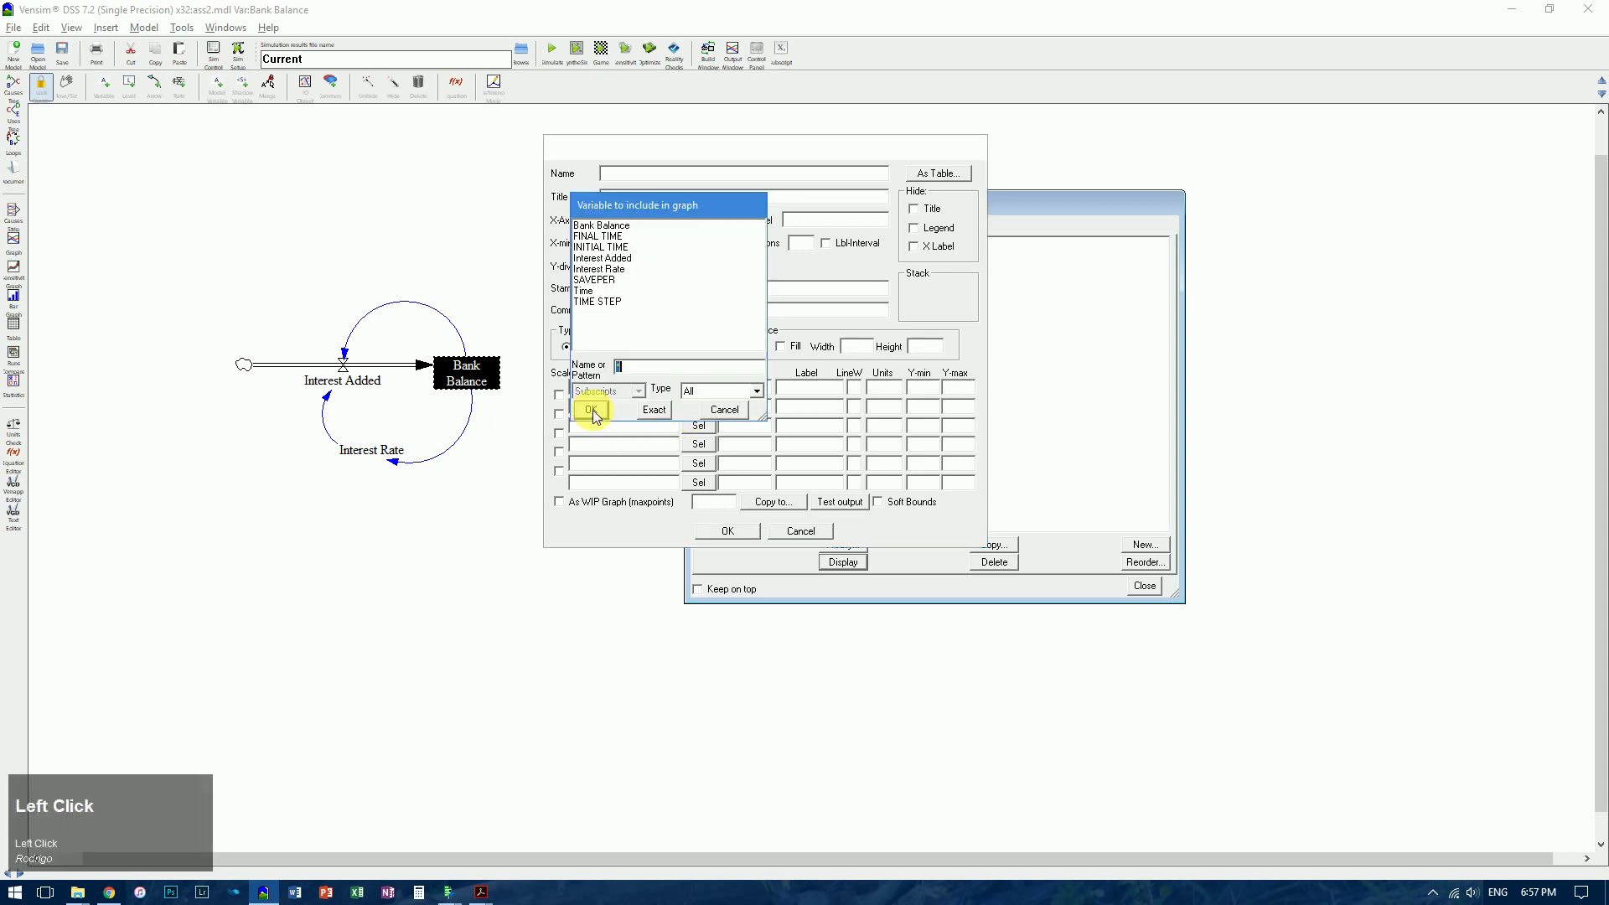
click(616, 270)
click(617, 273)
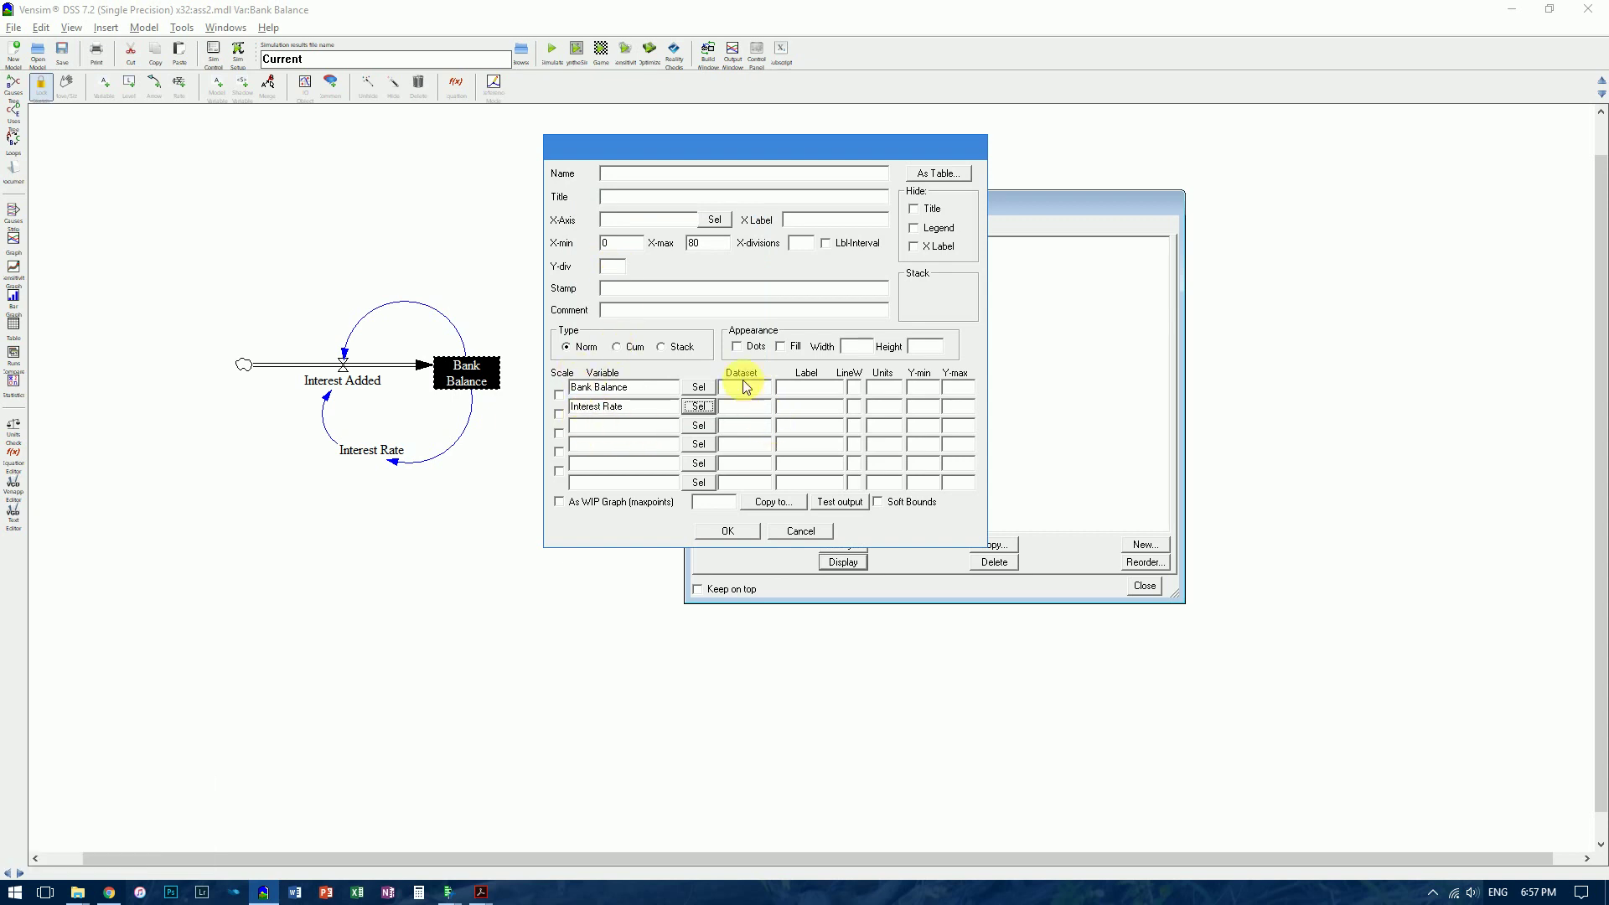
- Preview the custom graph's test output, compare its curves with figure 2.19 in the PDF, and close the preview
click(832, 503)
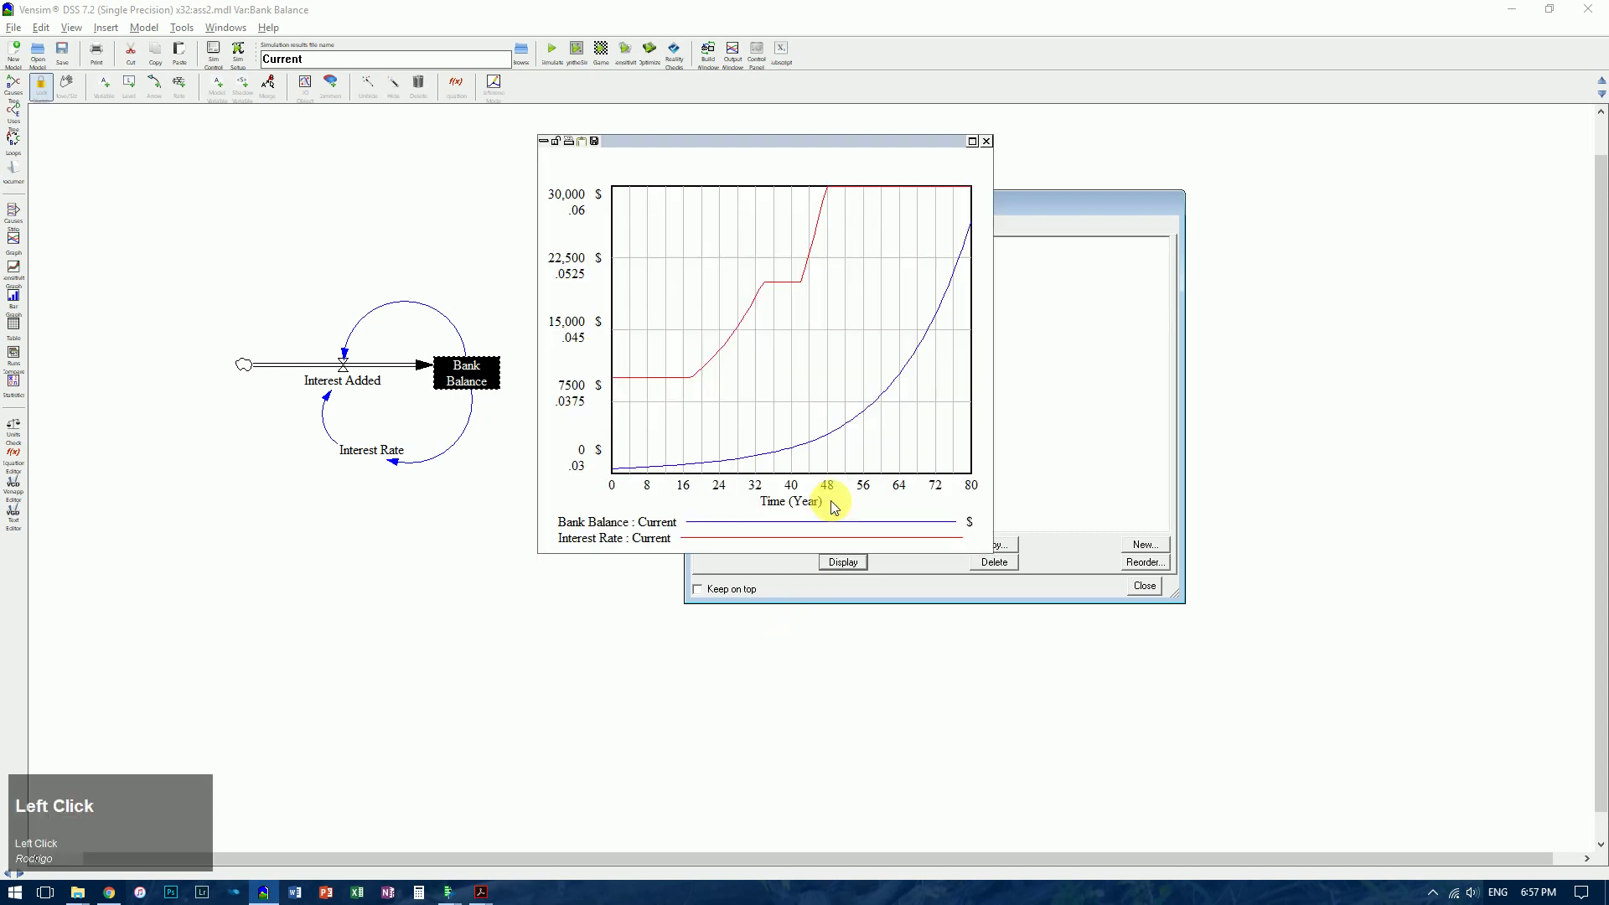
click(542, 141)
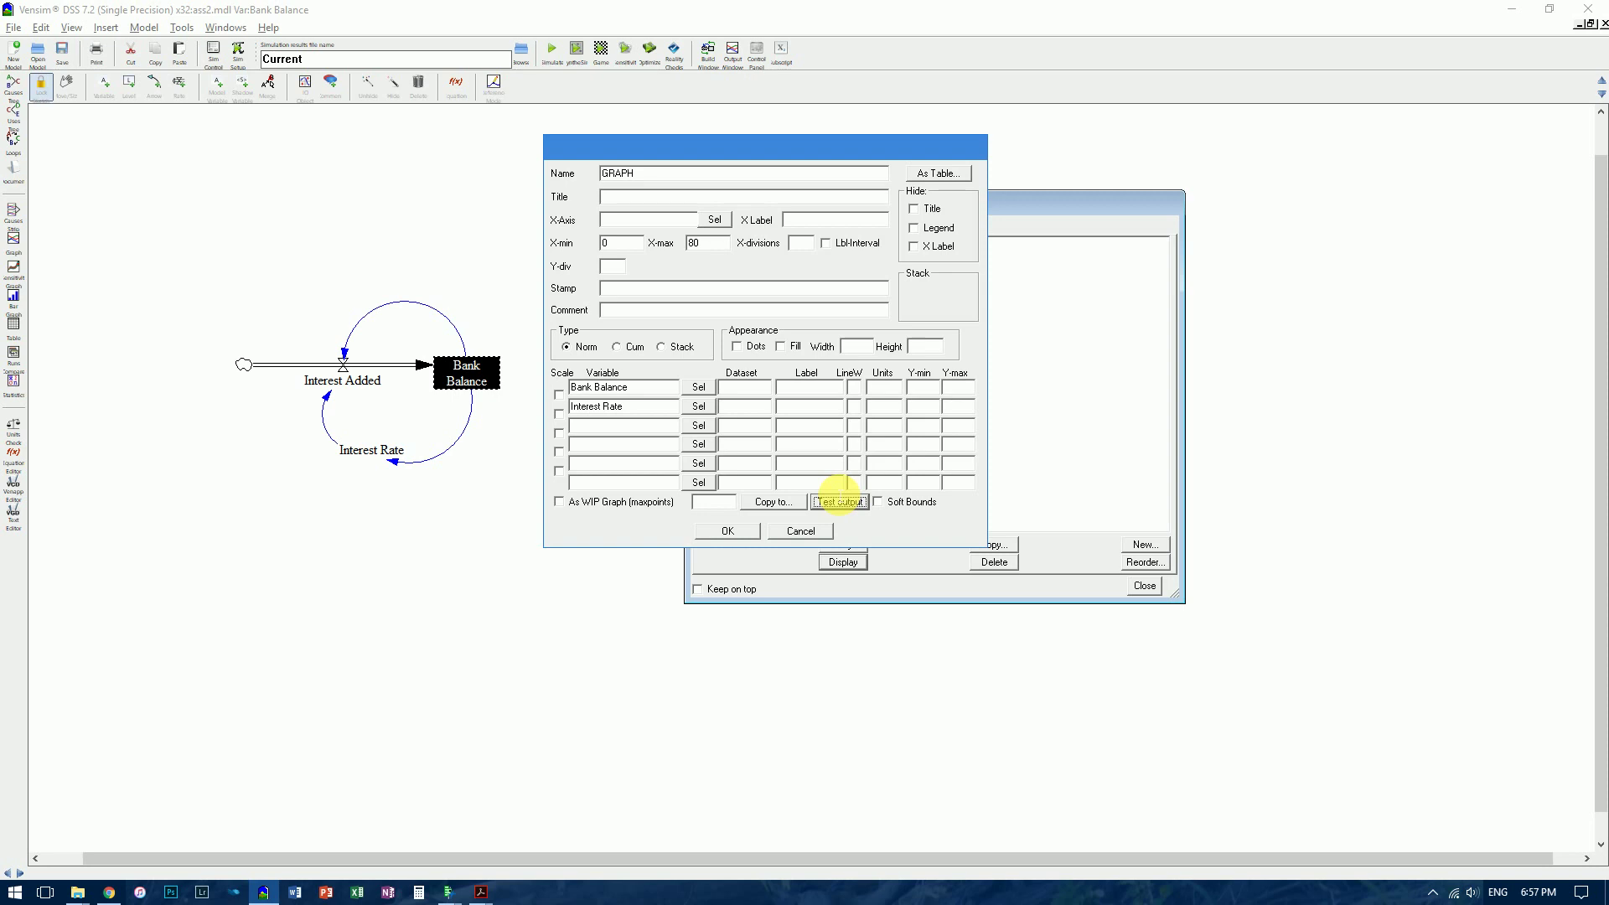
click(838, 501)
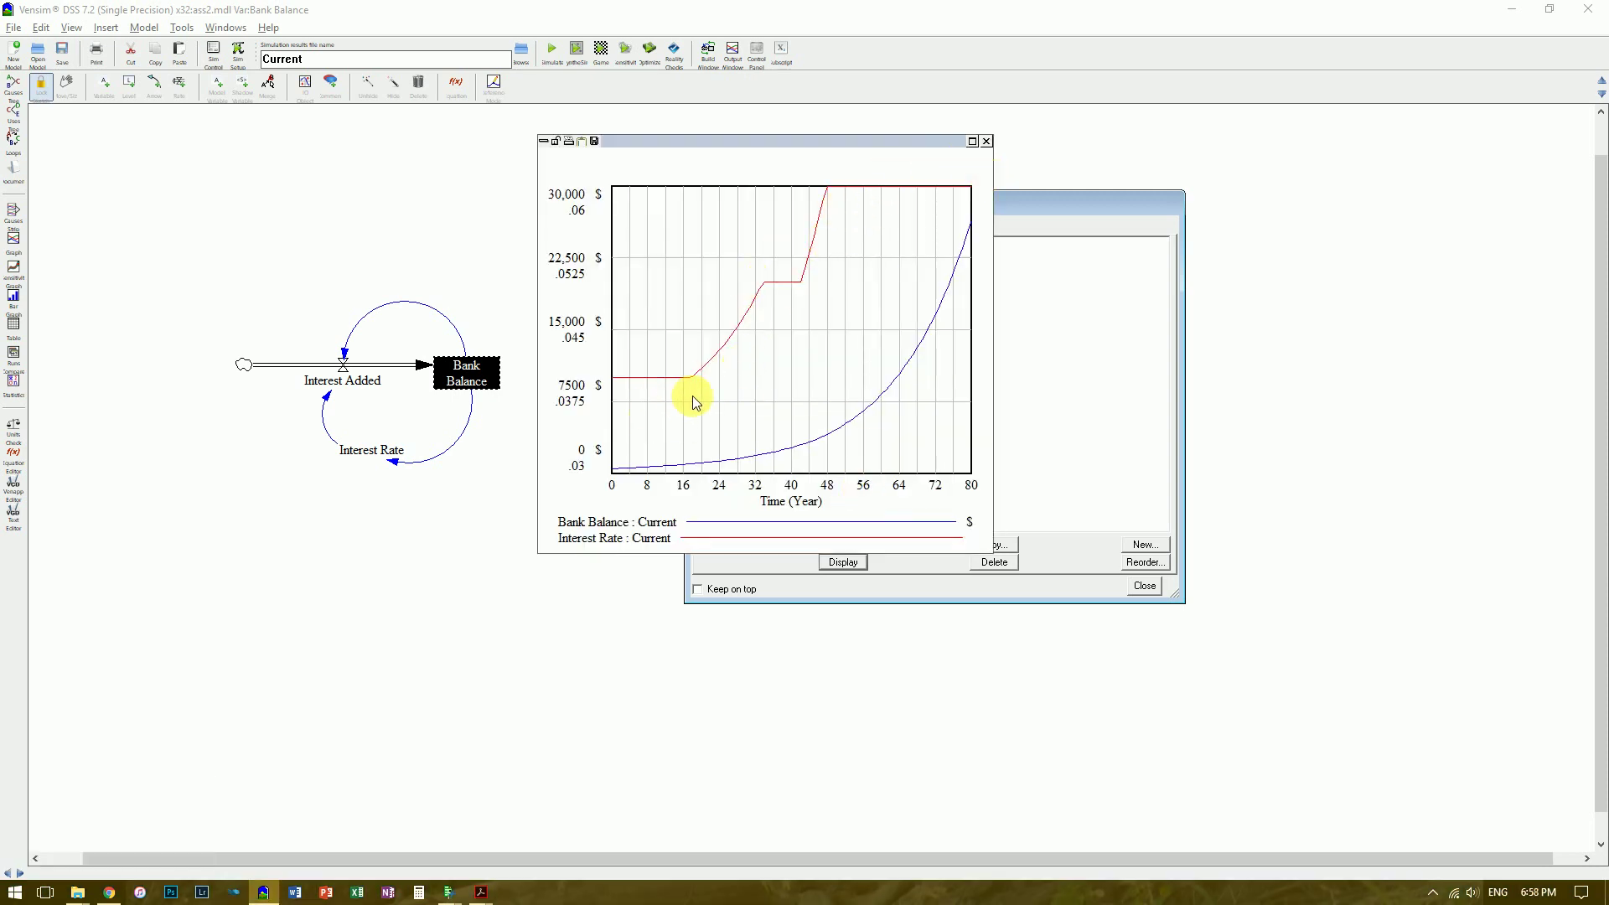
key(alt+Tab)
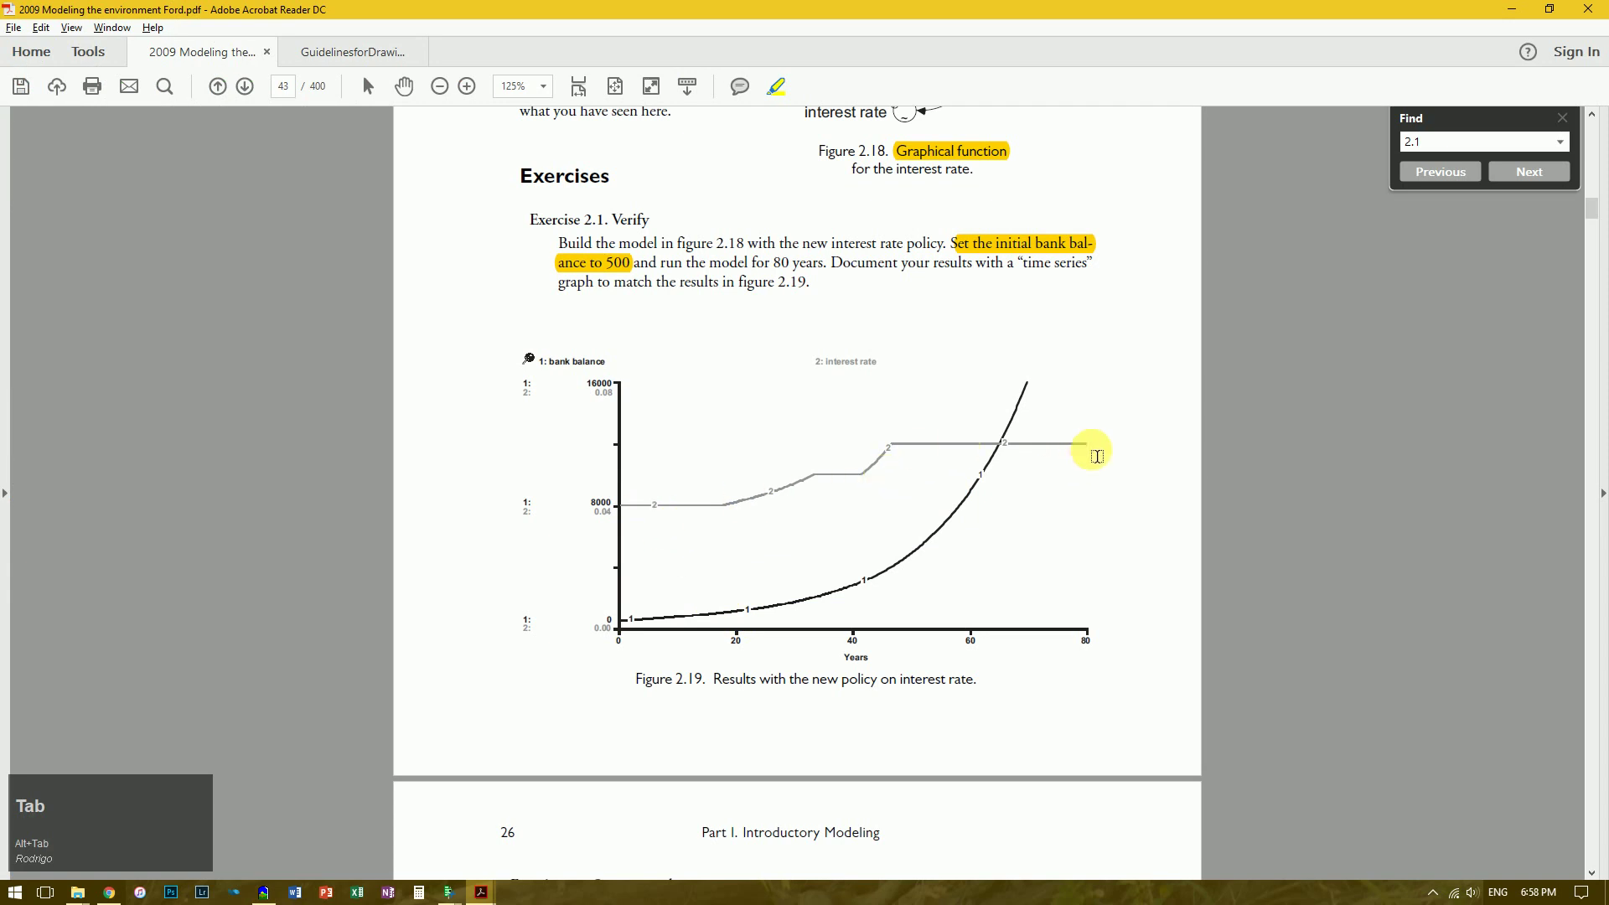
key(alt+Tab)
key(alt+Tab)
key(alt+Tab)
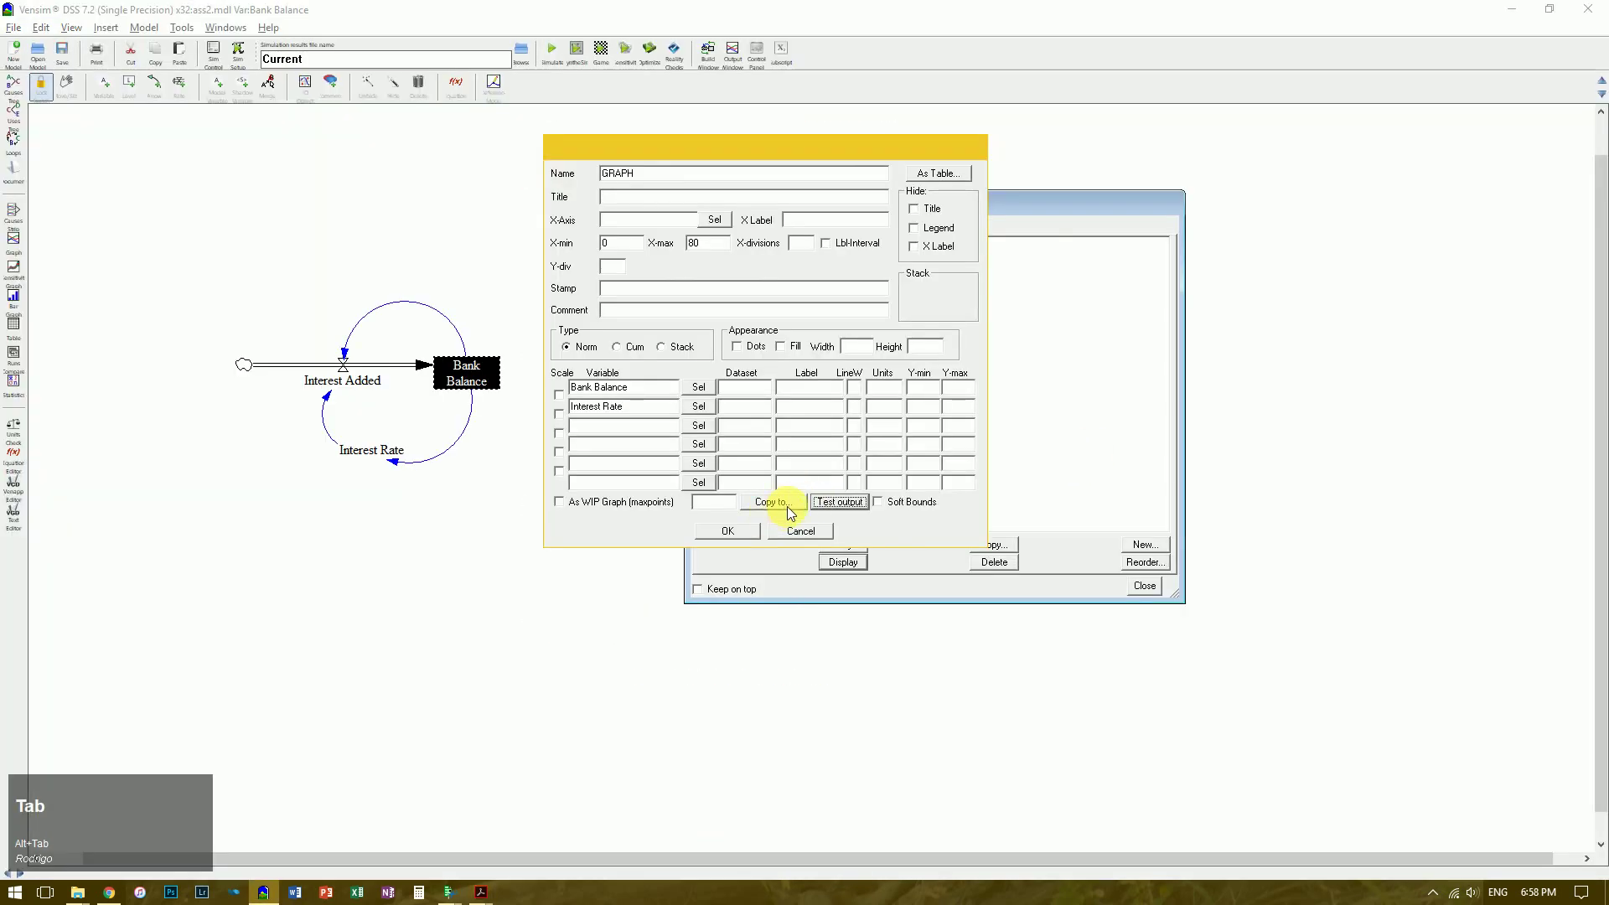
click(839, 501)
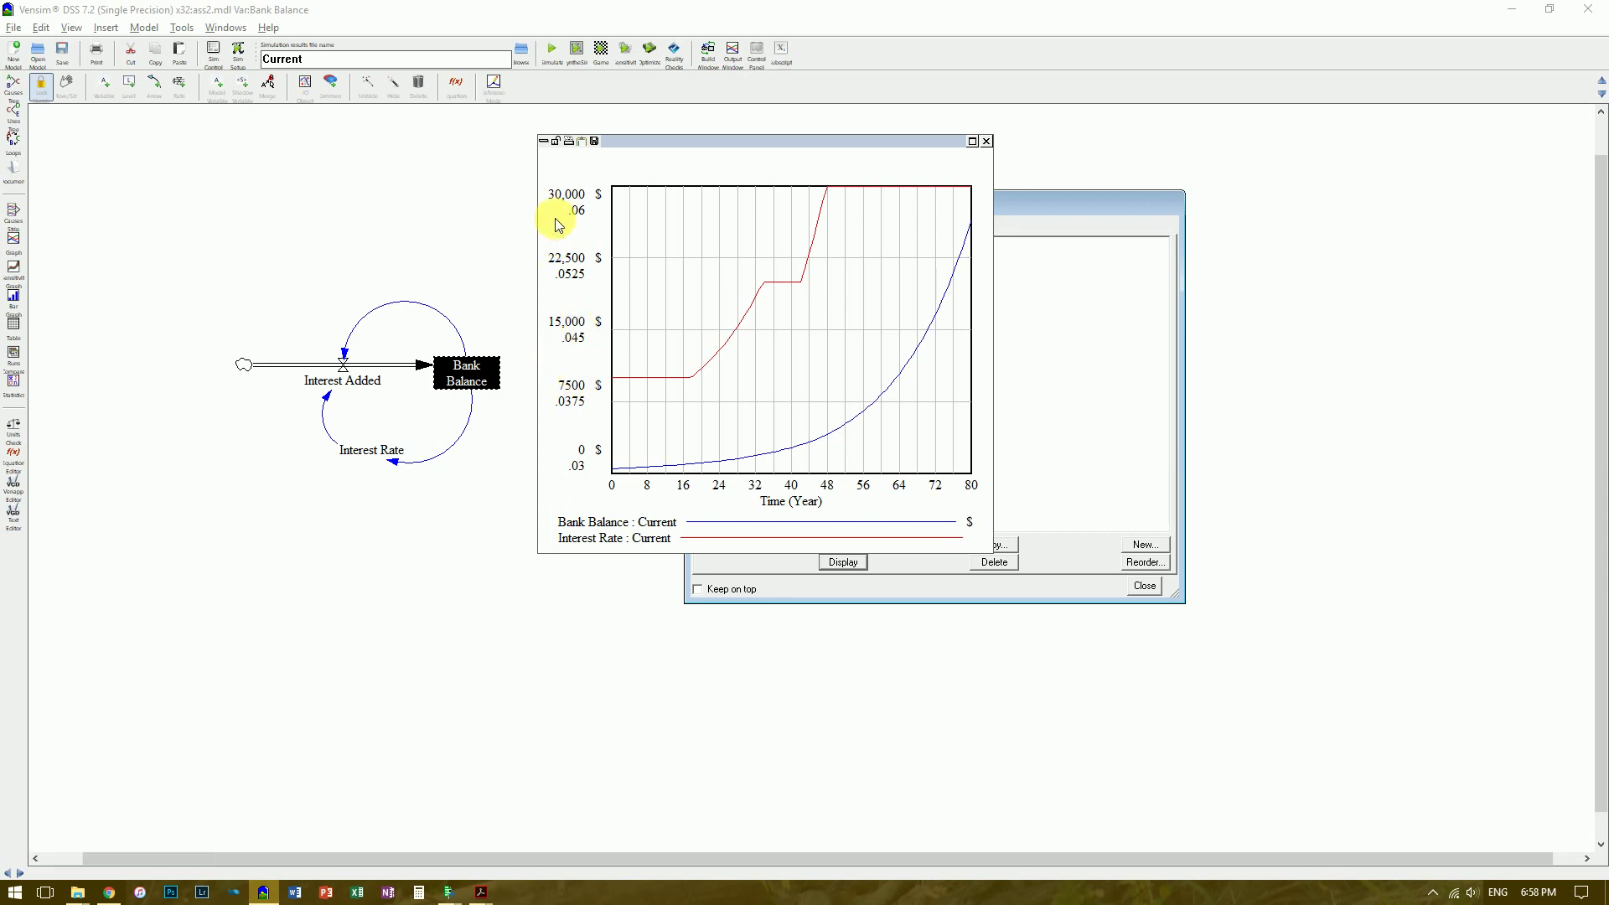
click(547, 143)
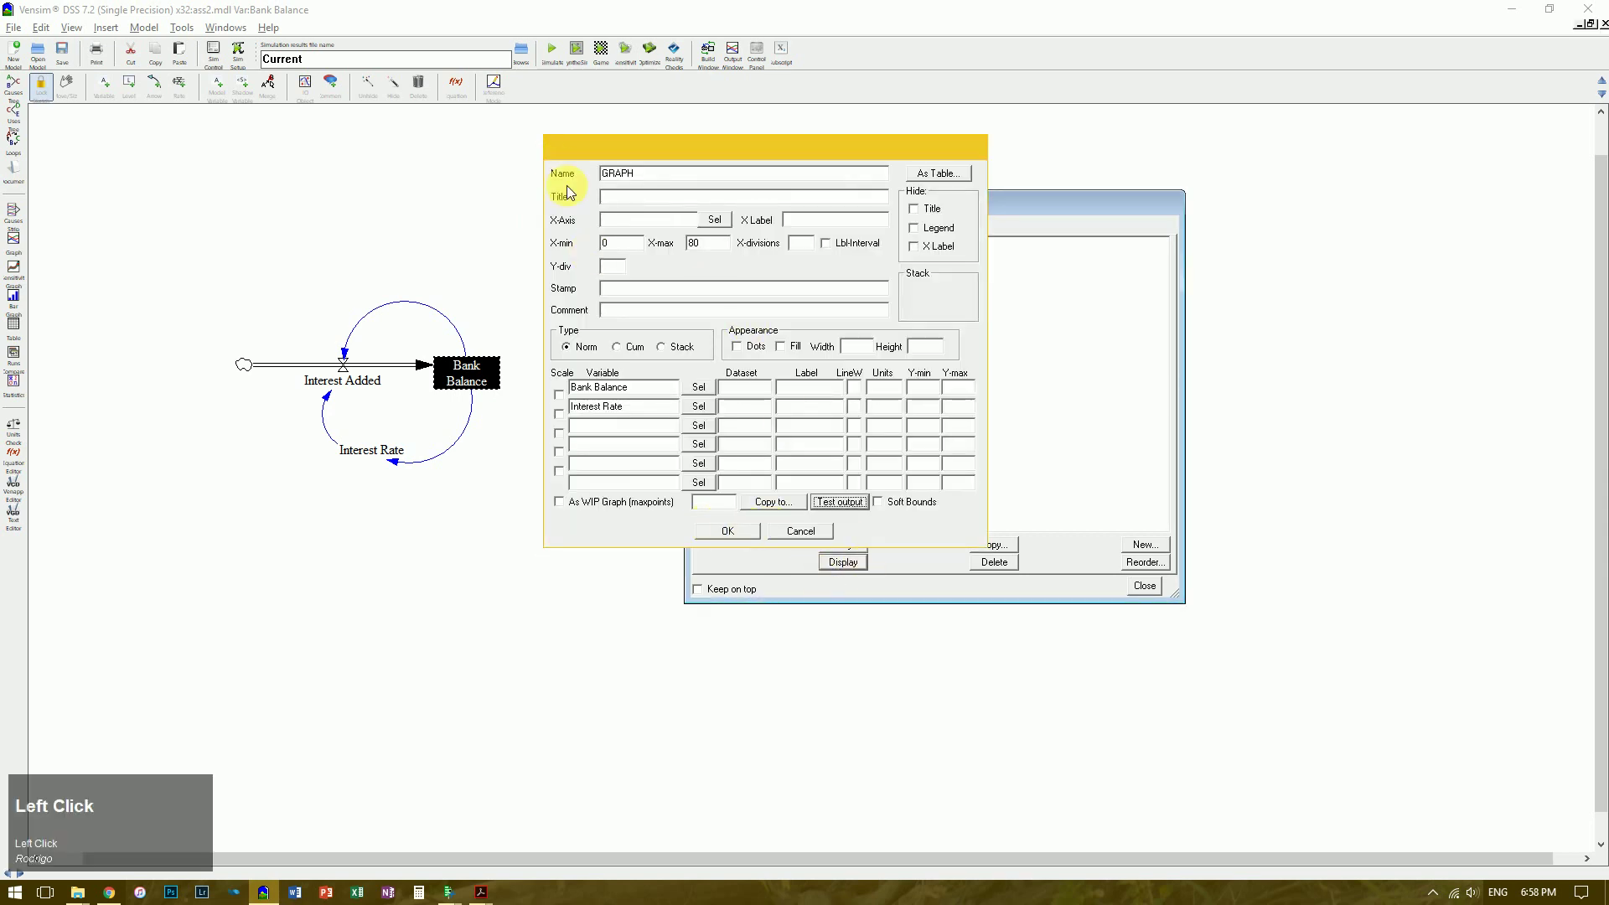
- Name the graph "Balance and Interest", accept its definition, and close the Control Panel
drag(662, 173, 515, 178)
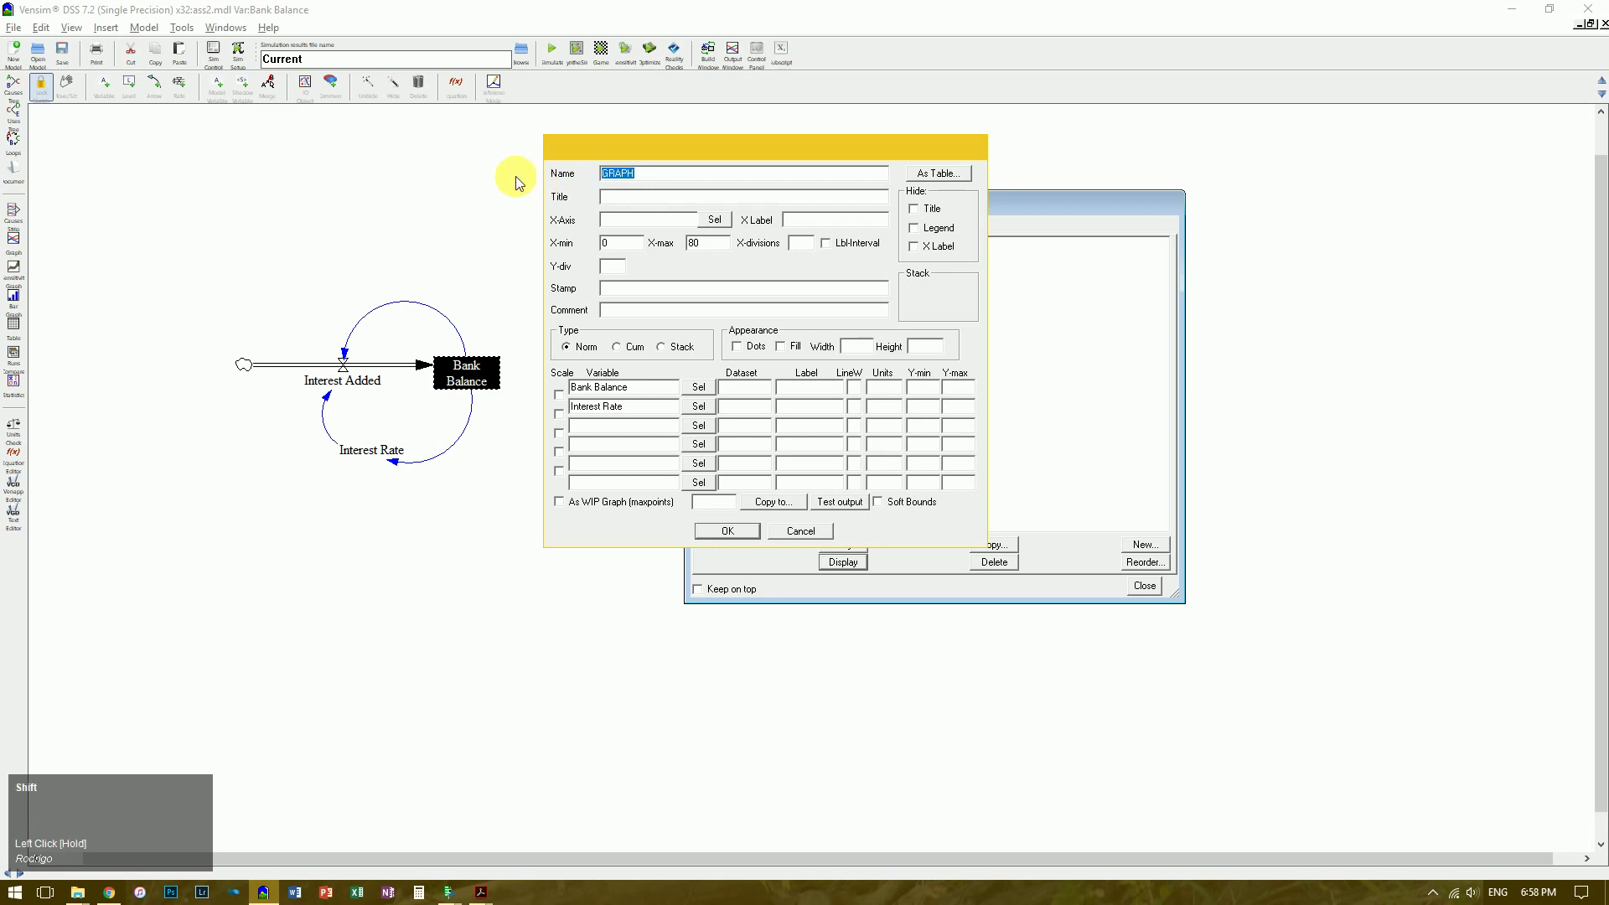
text(Balance)
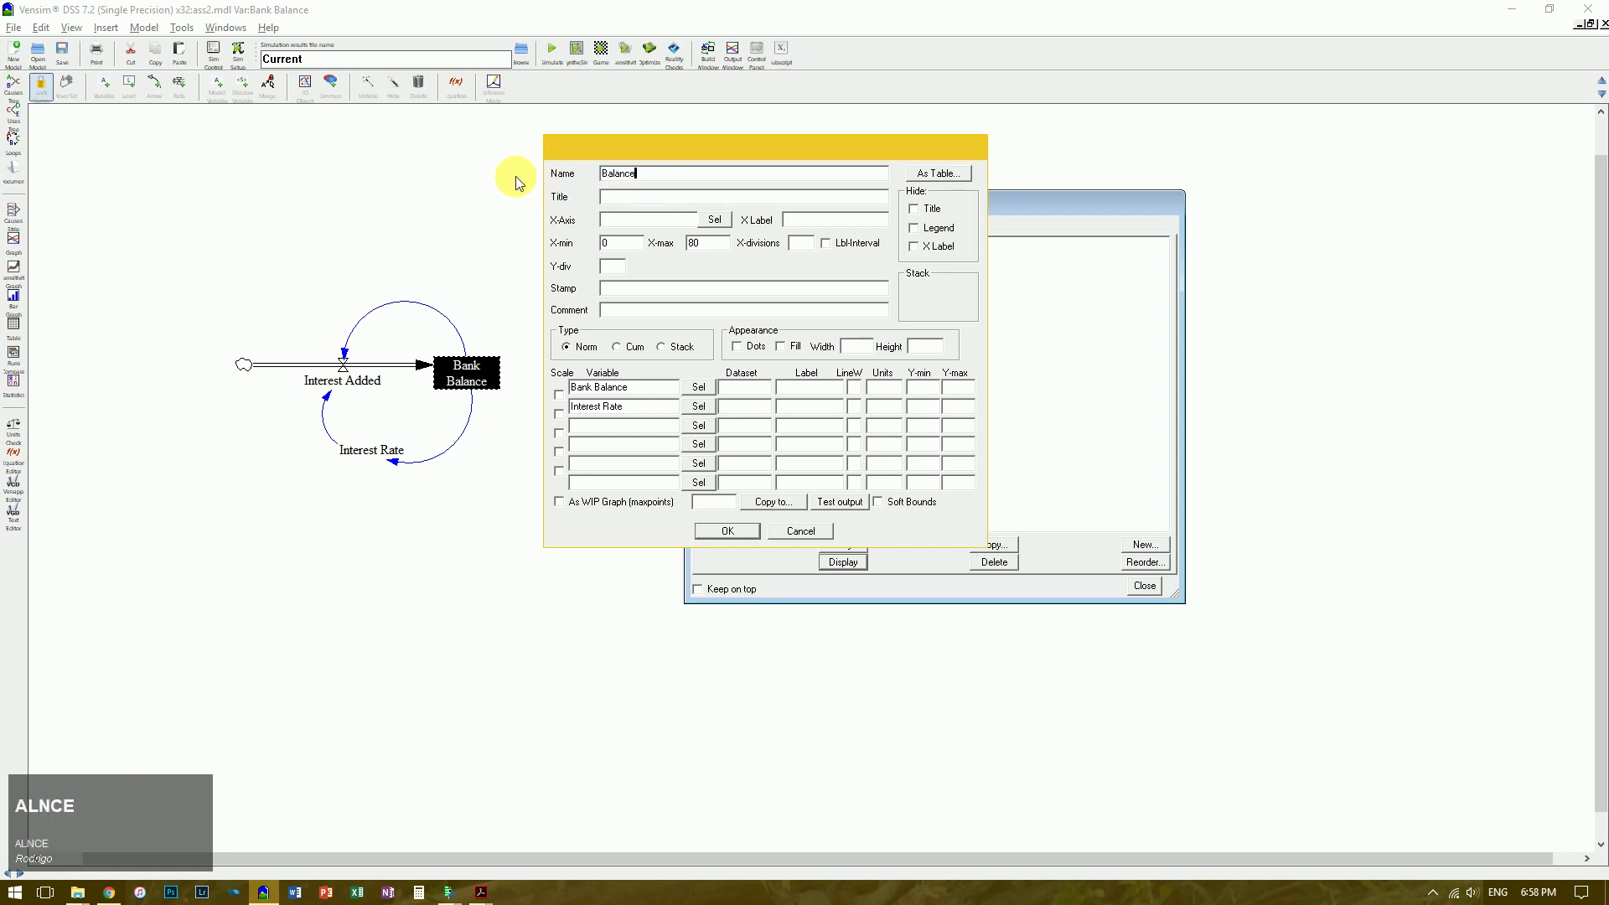
text( and Interest)
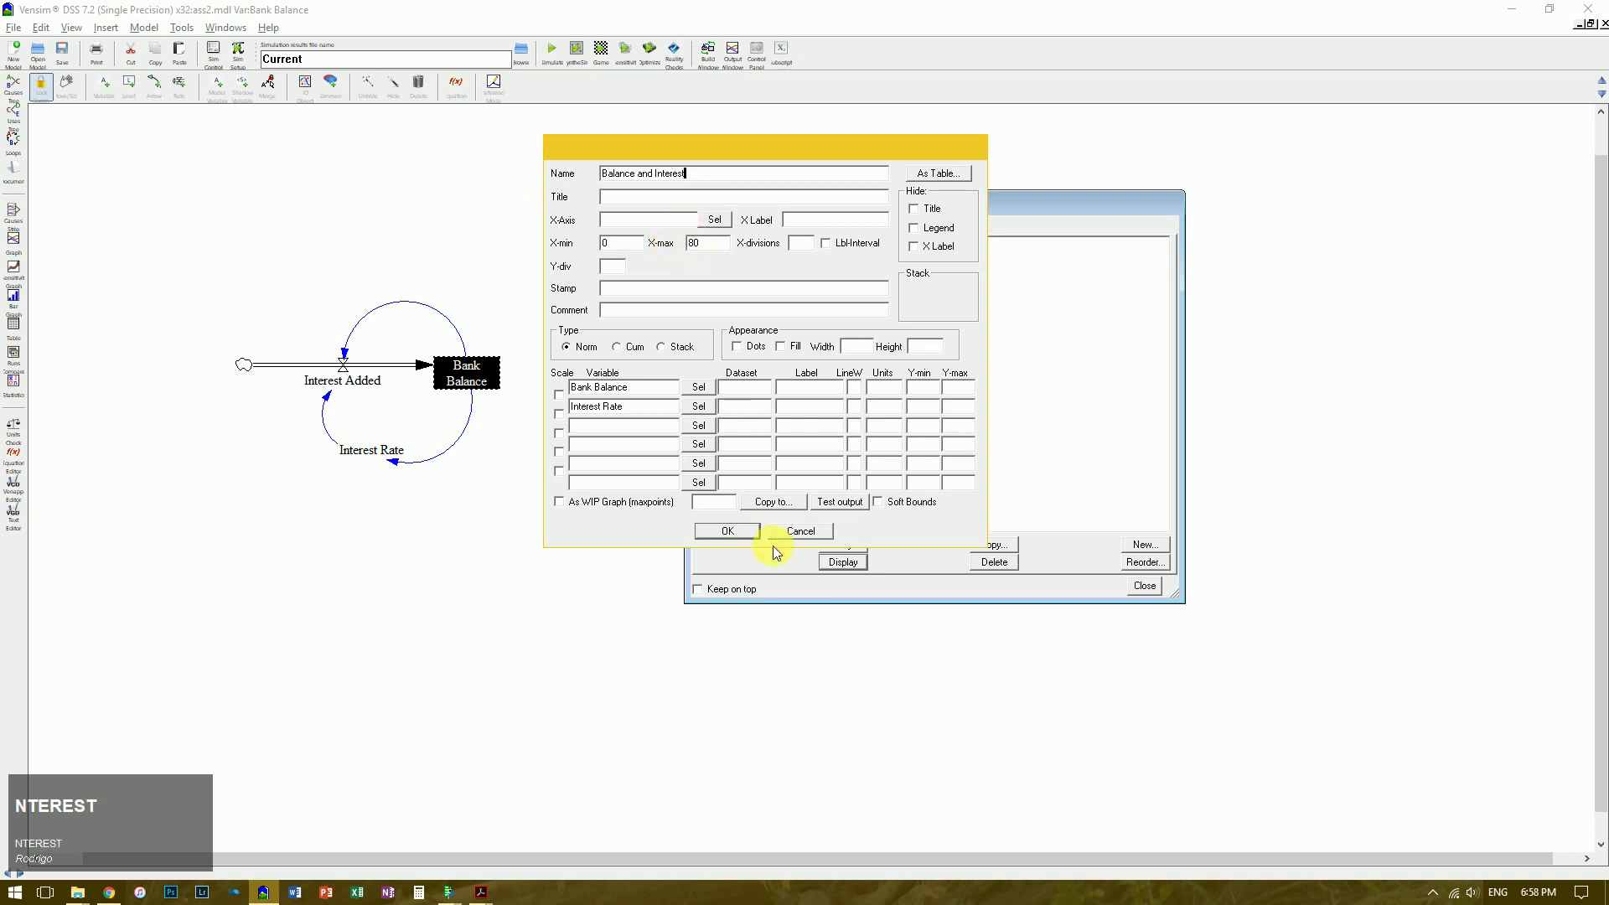
click(729, 531)
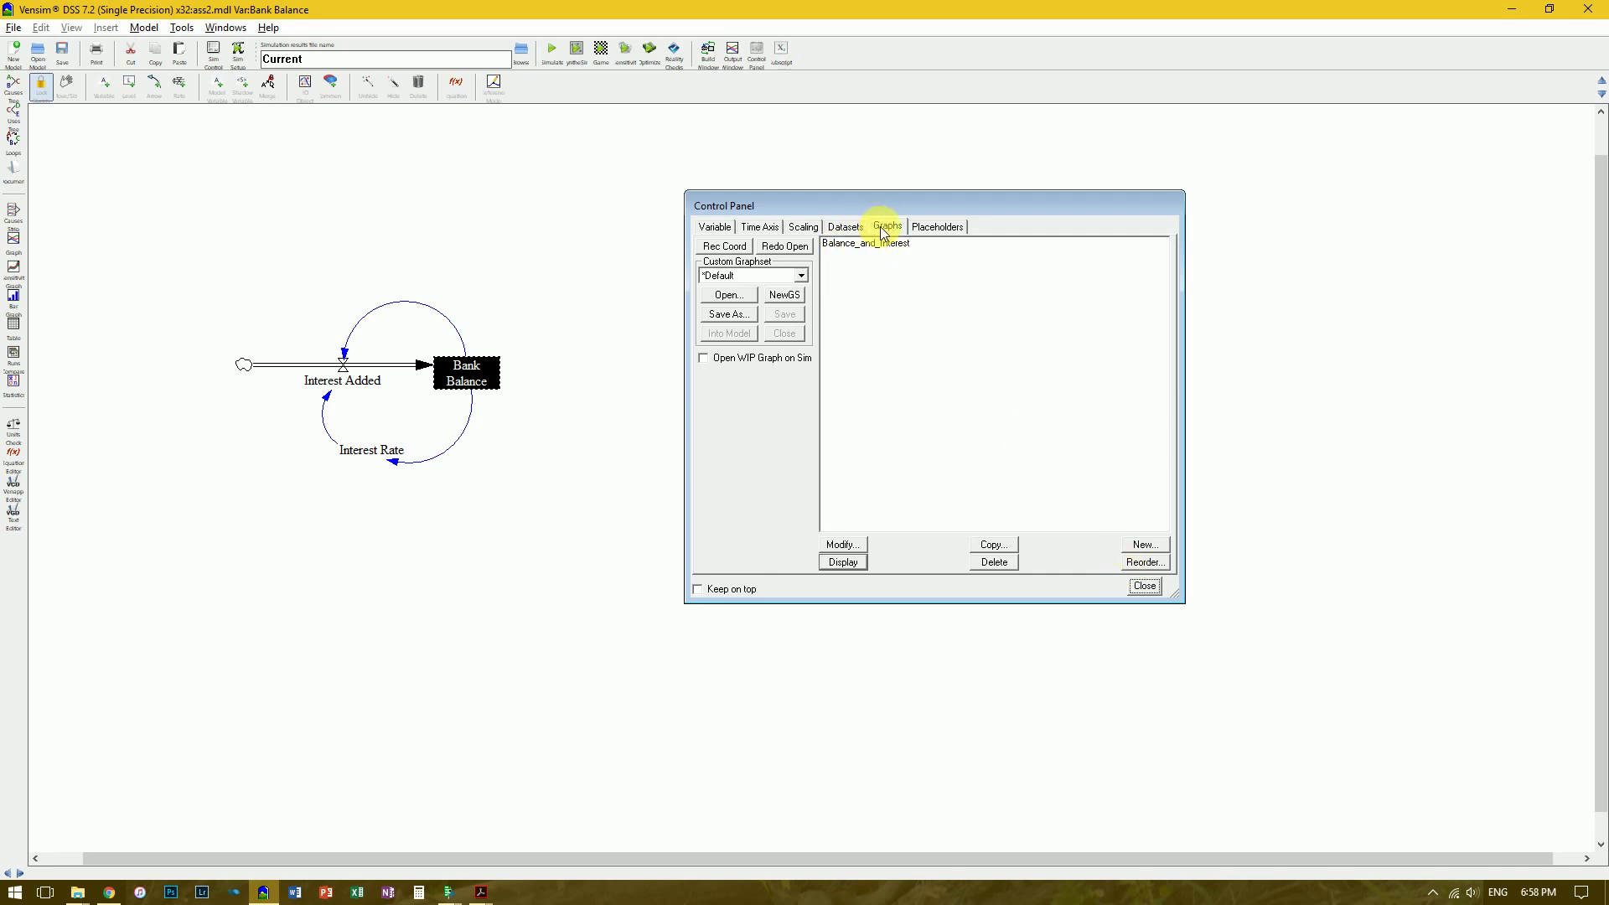
click(1144, 585)
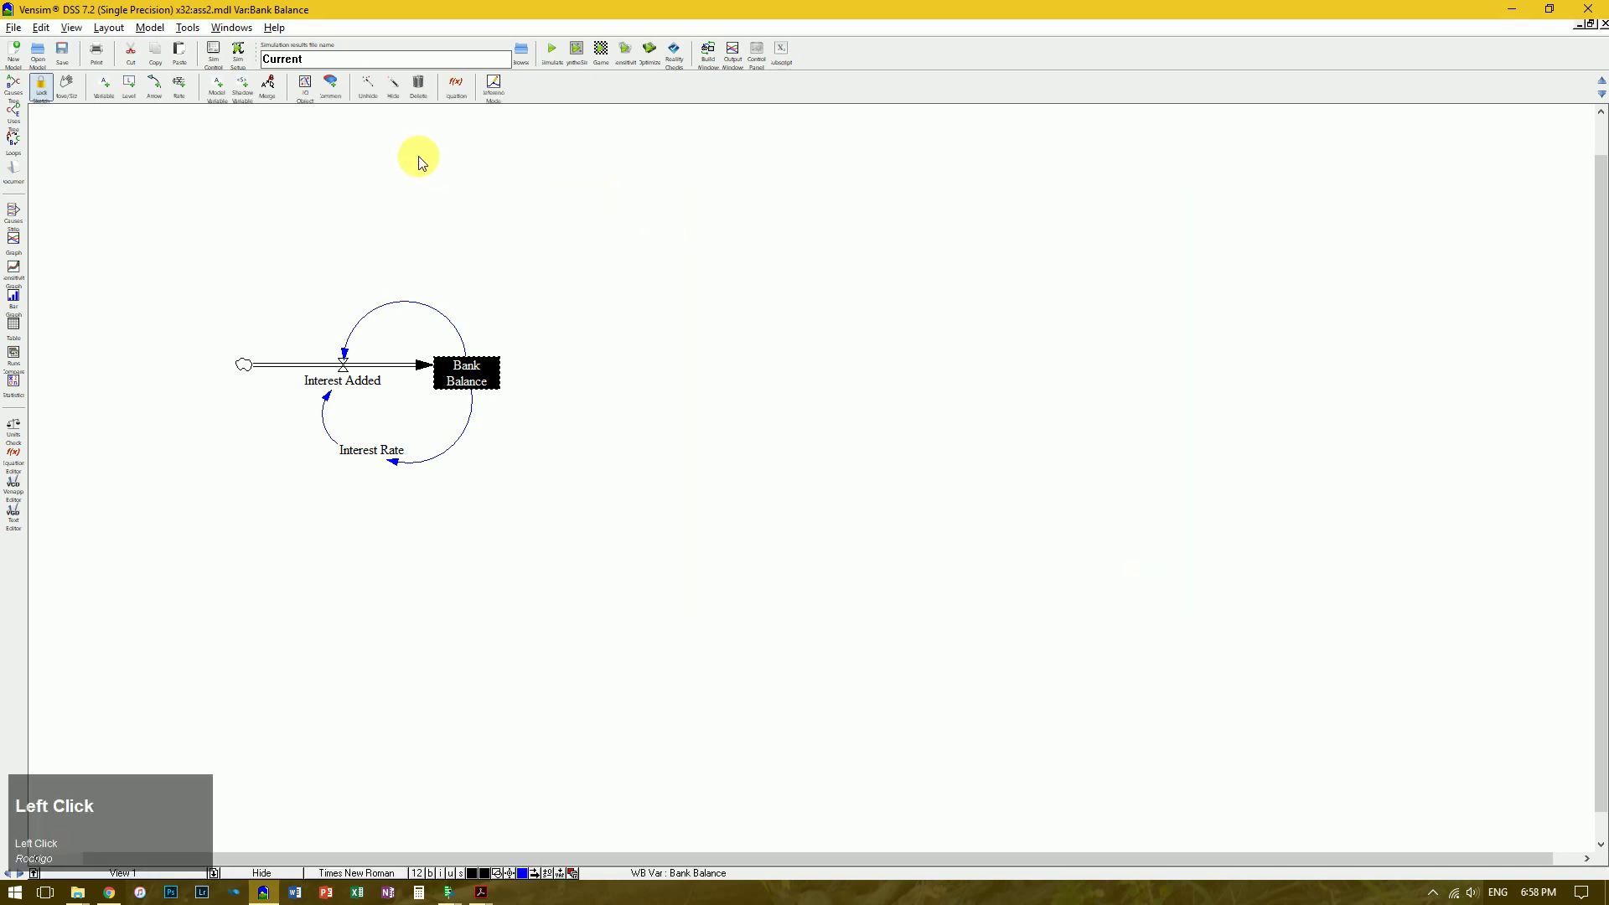
- Place an input output object beside the model as an Output Custom Graph showing Balance_and_Interest
click(305, 85)
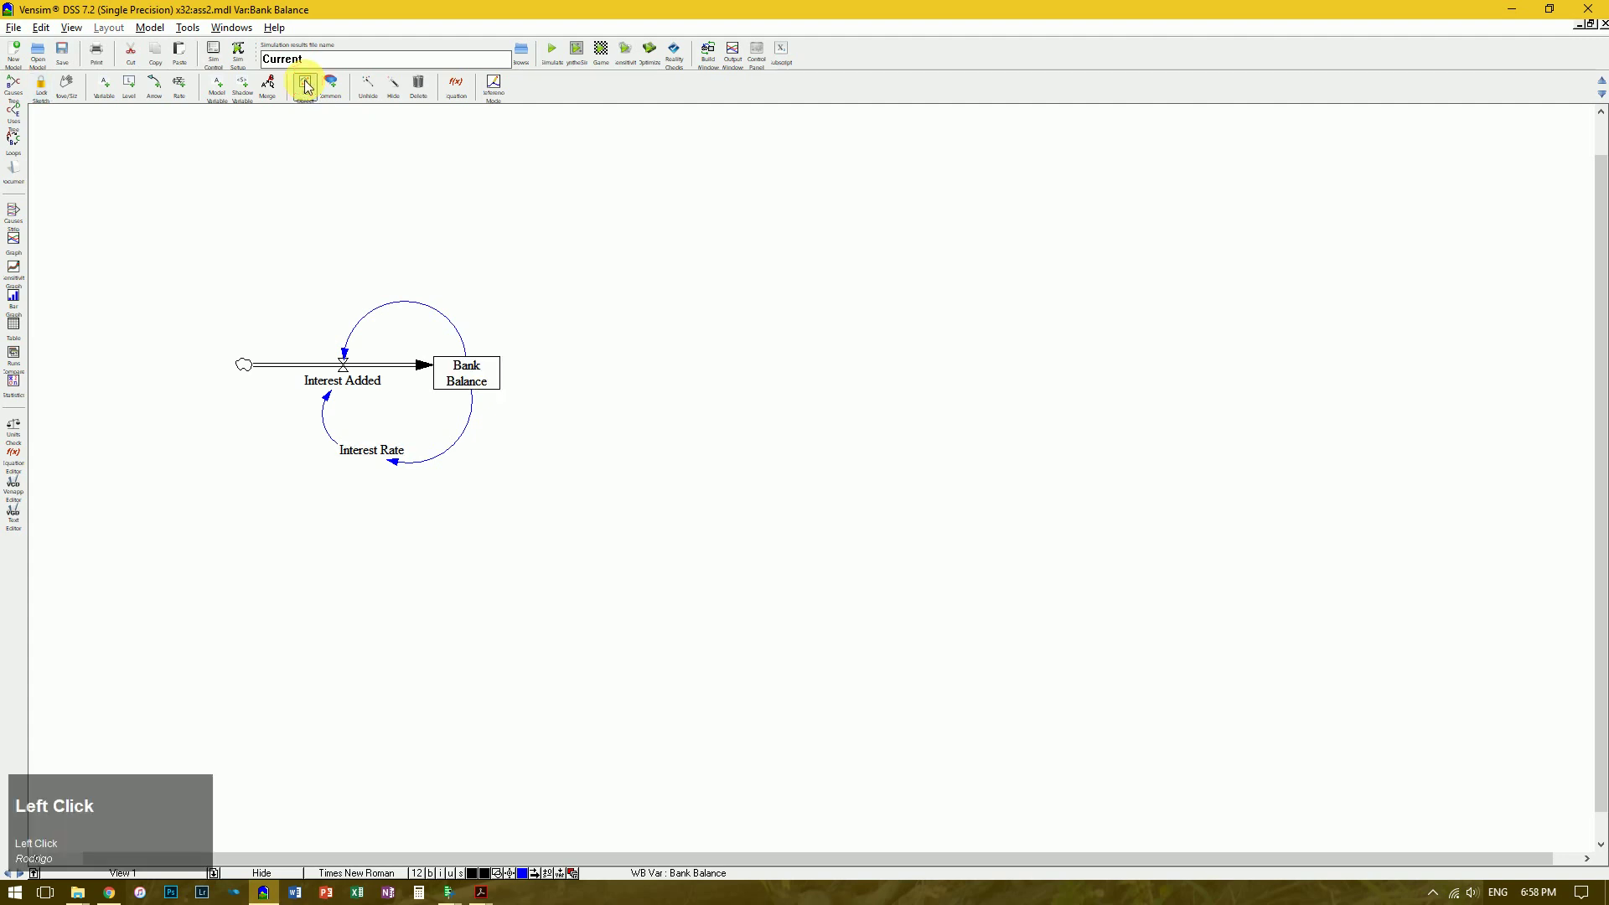
click(601, 305)
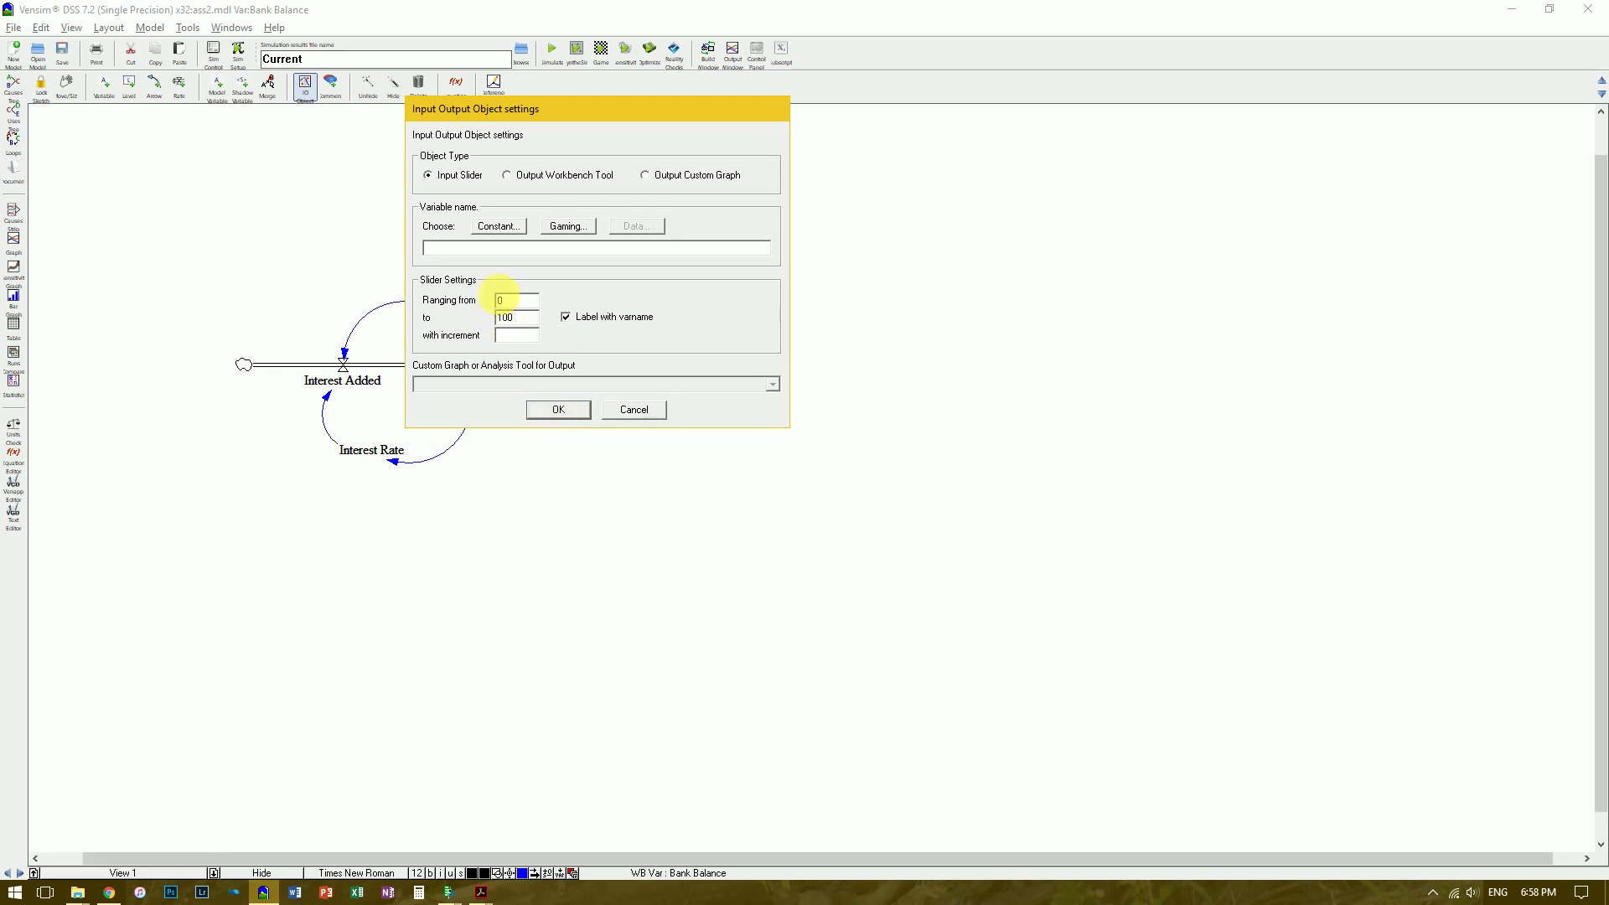
click(530, 178)
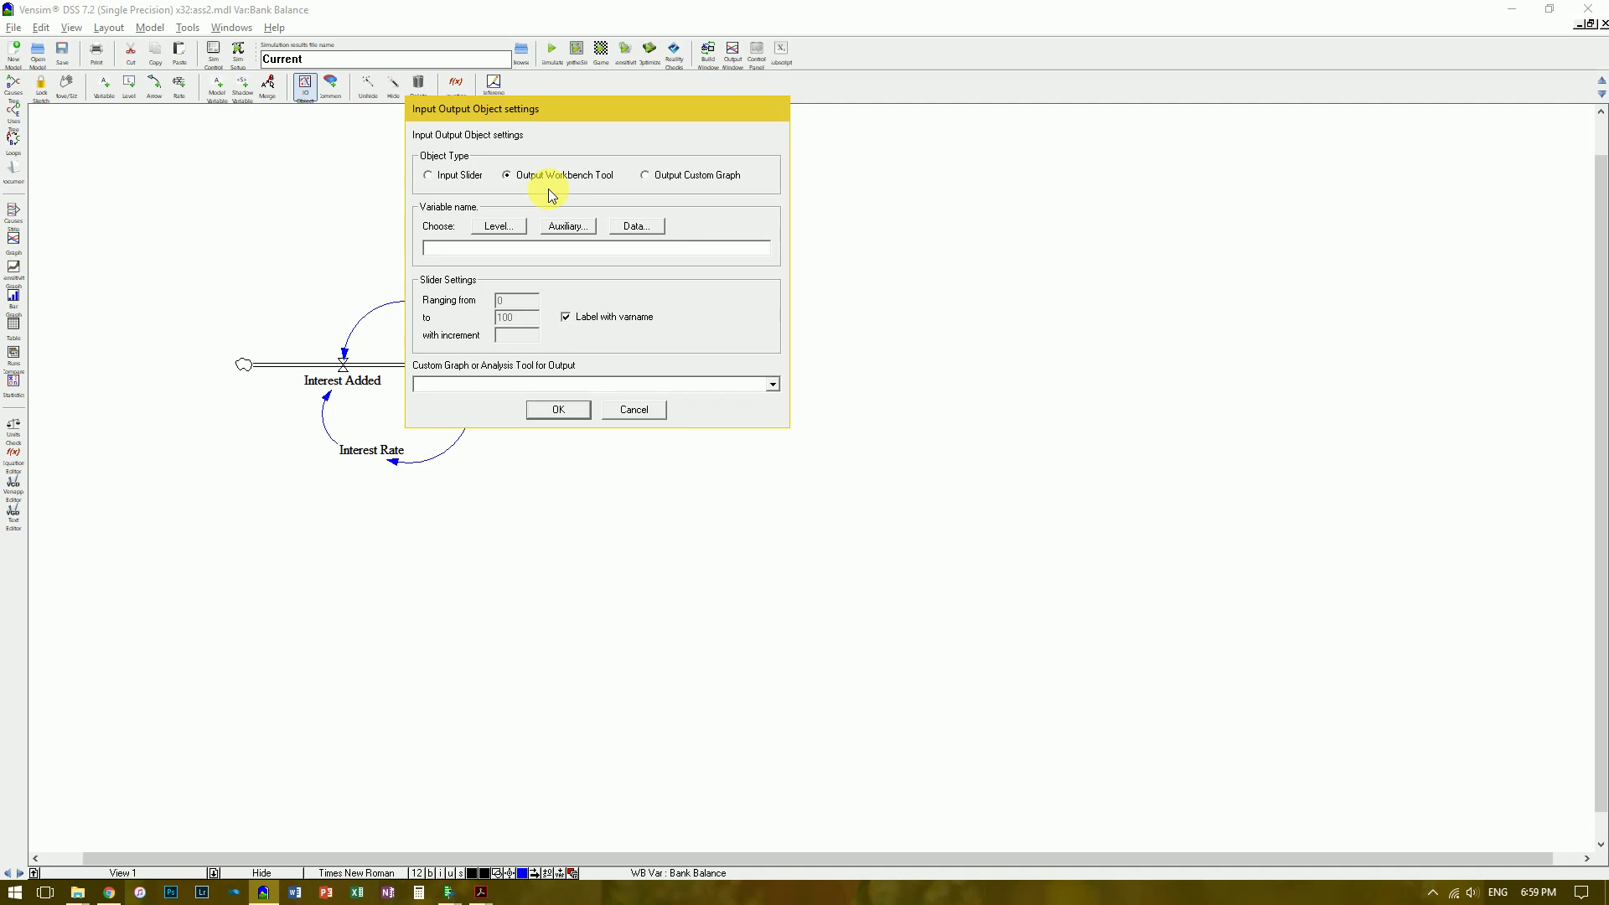
click(662, 177)
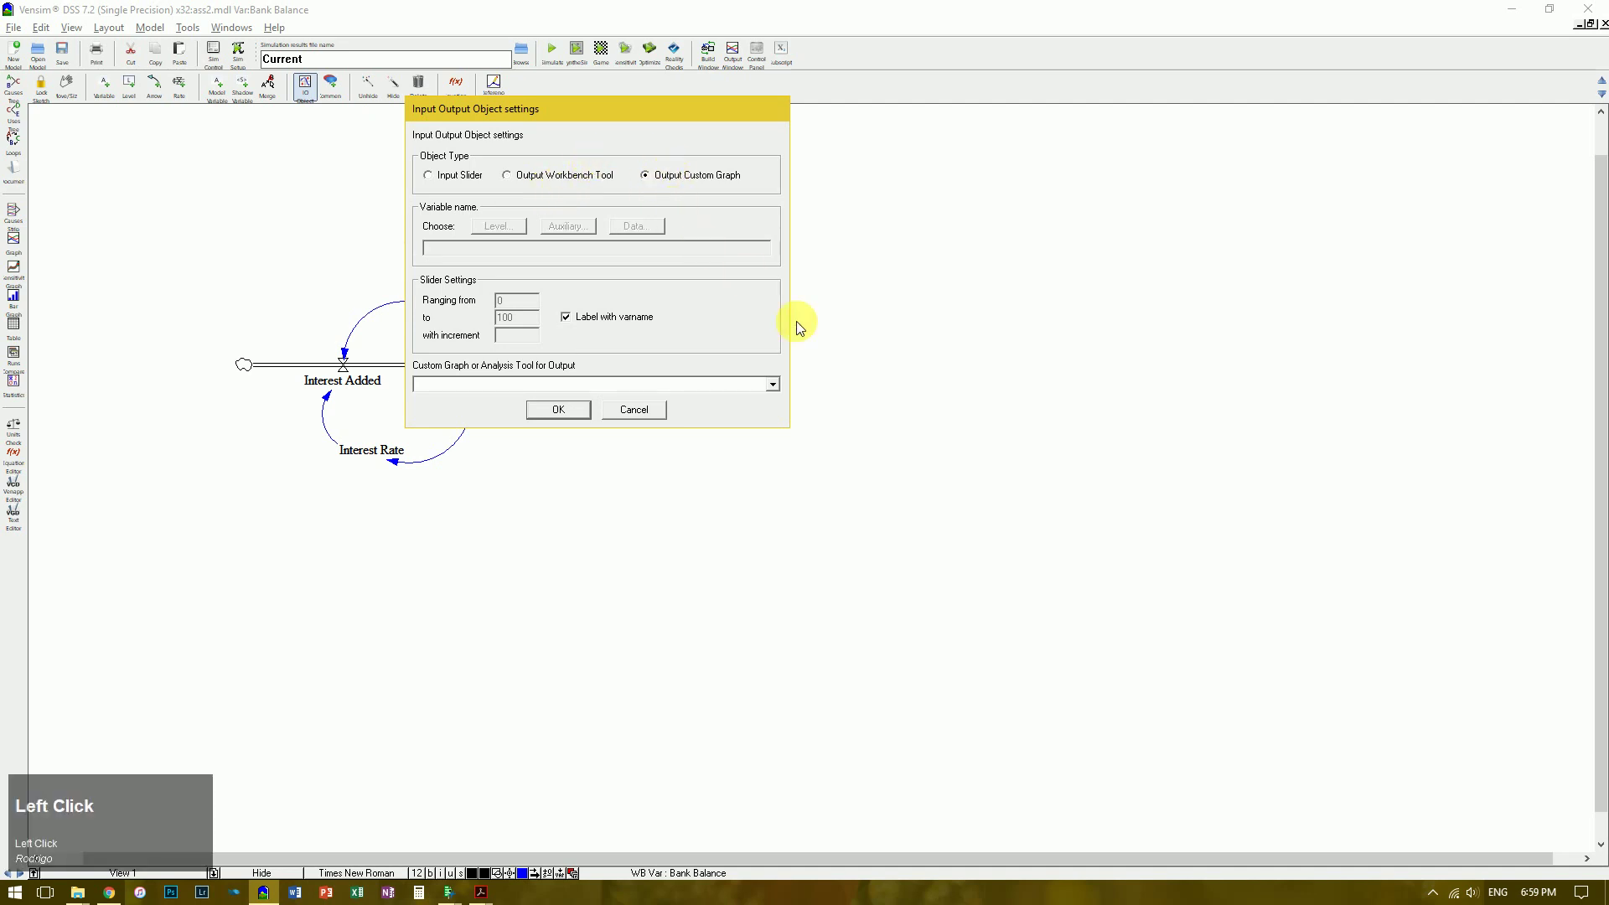
click(772, 386)
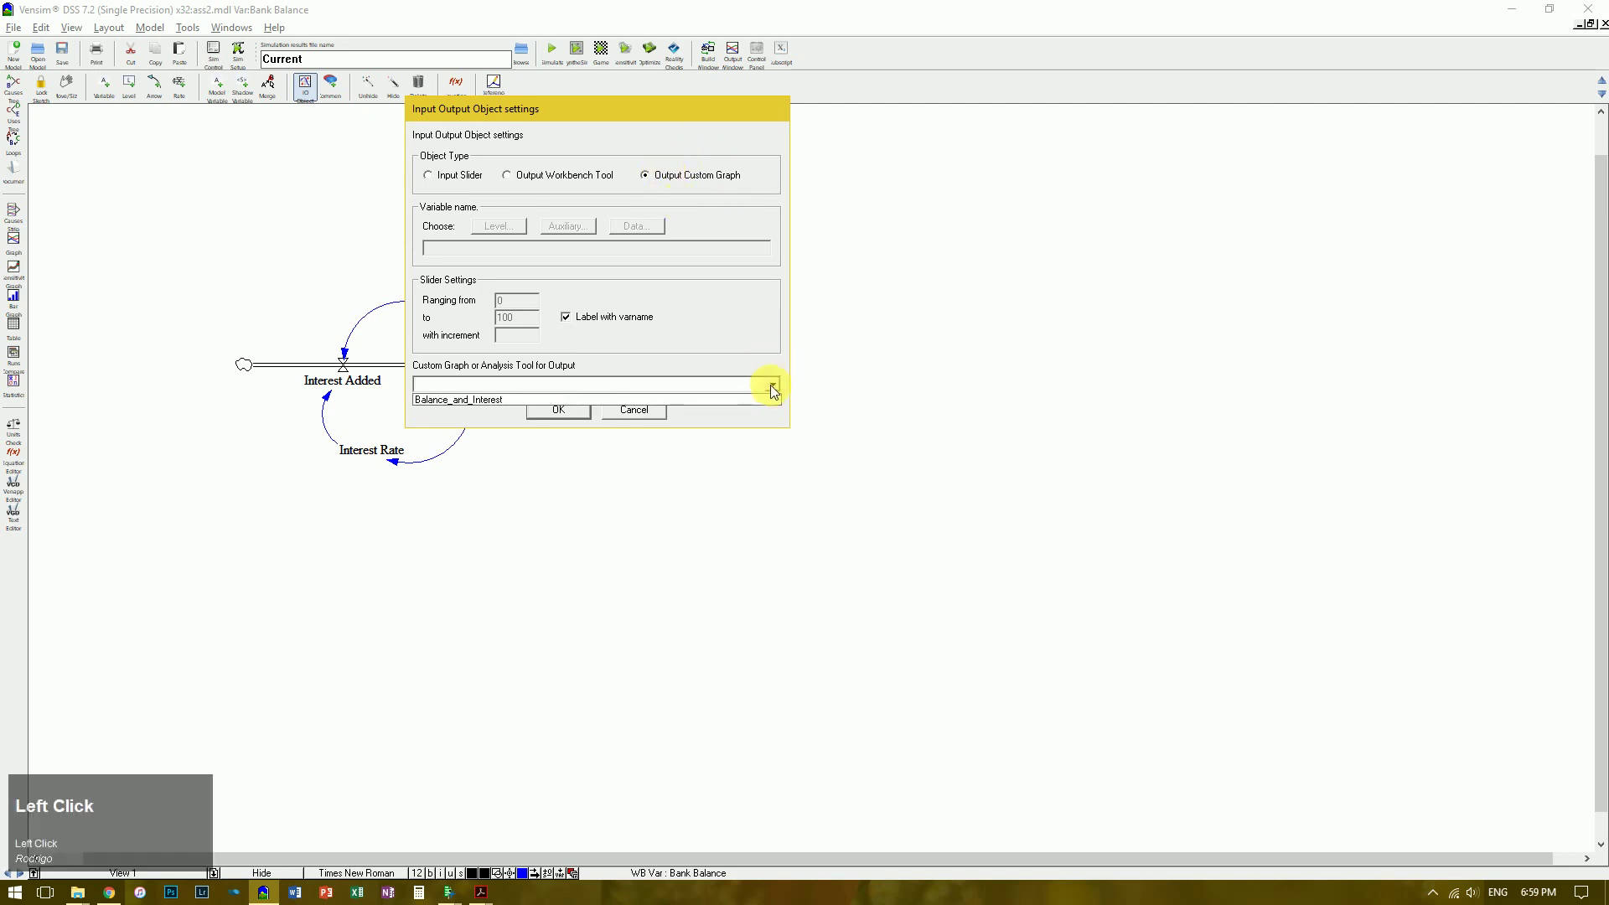
click(500, 399)
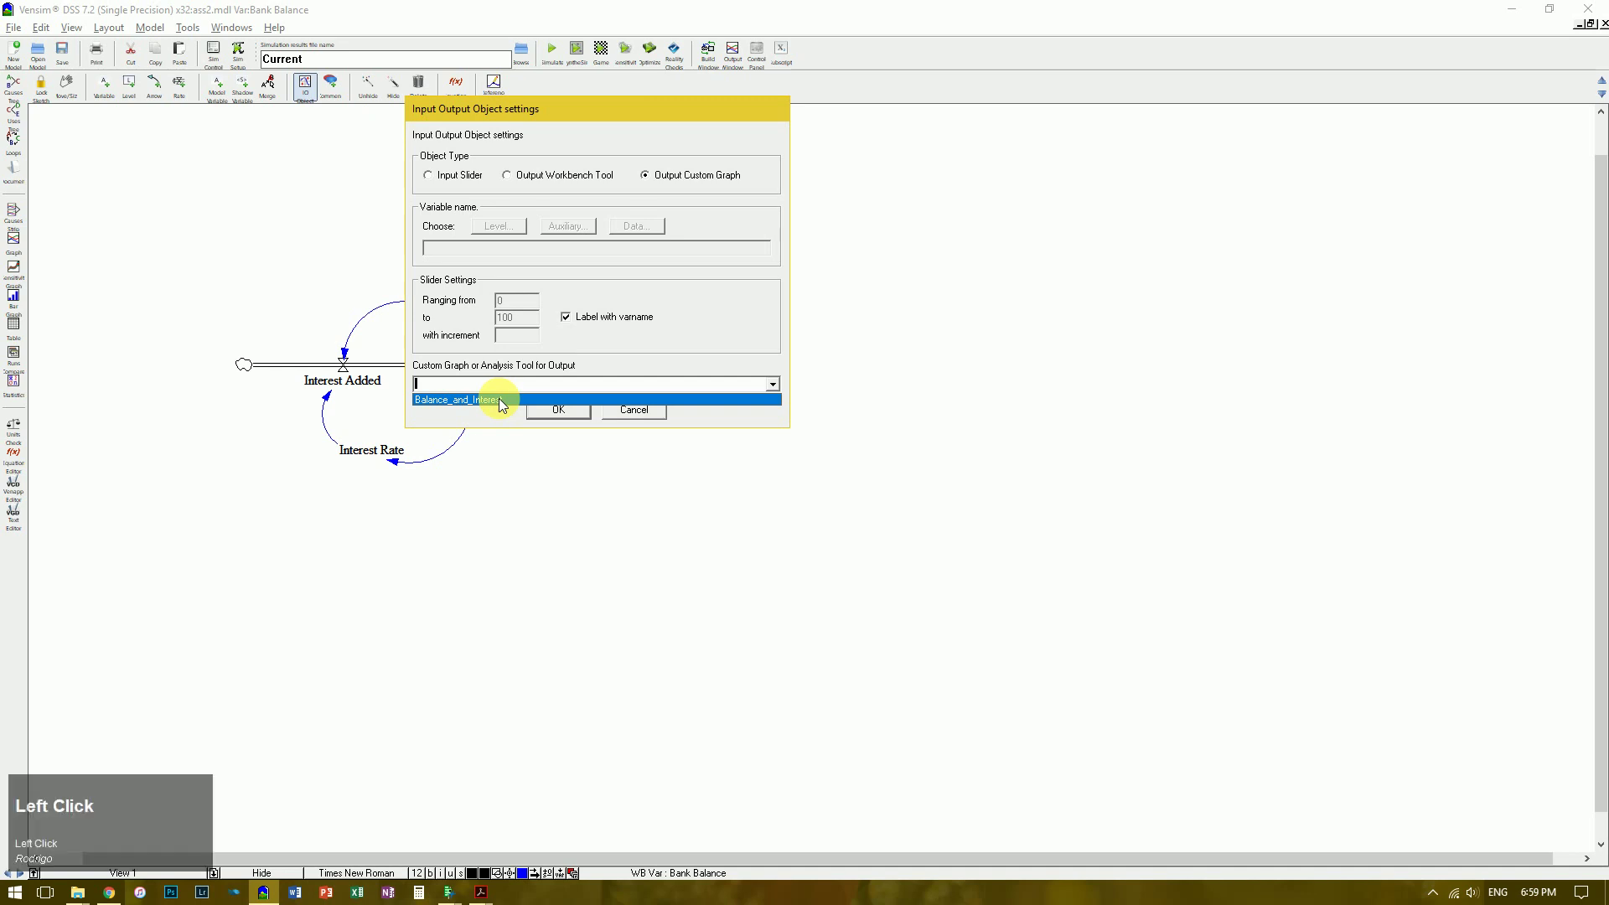
click(559, 410)
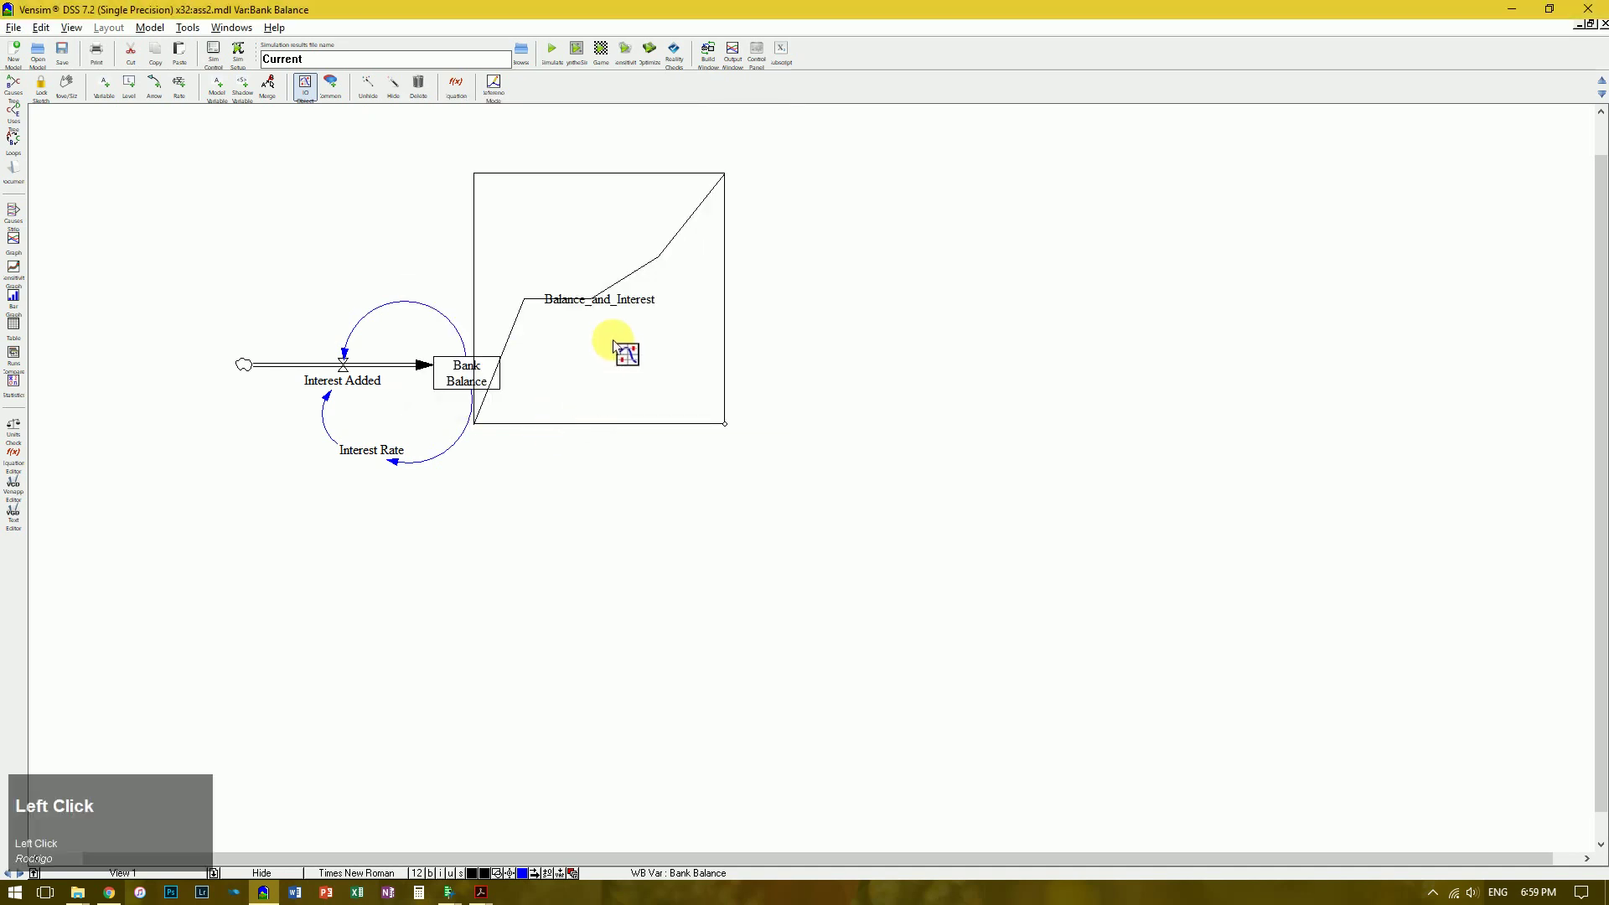
- Move the graph object clear of the model diagram, enlarge it, and rerun the simulation, overwriting the Current dataset
drag(616, 344, 687, 397)
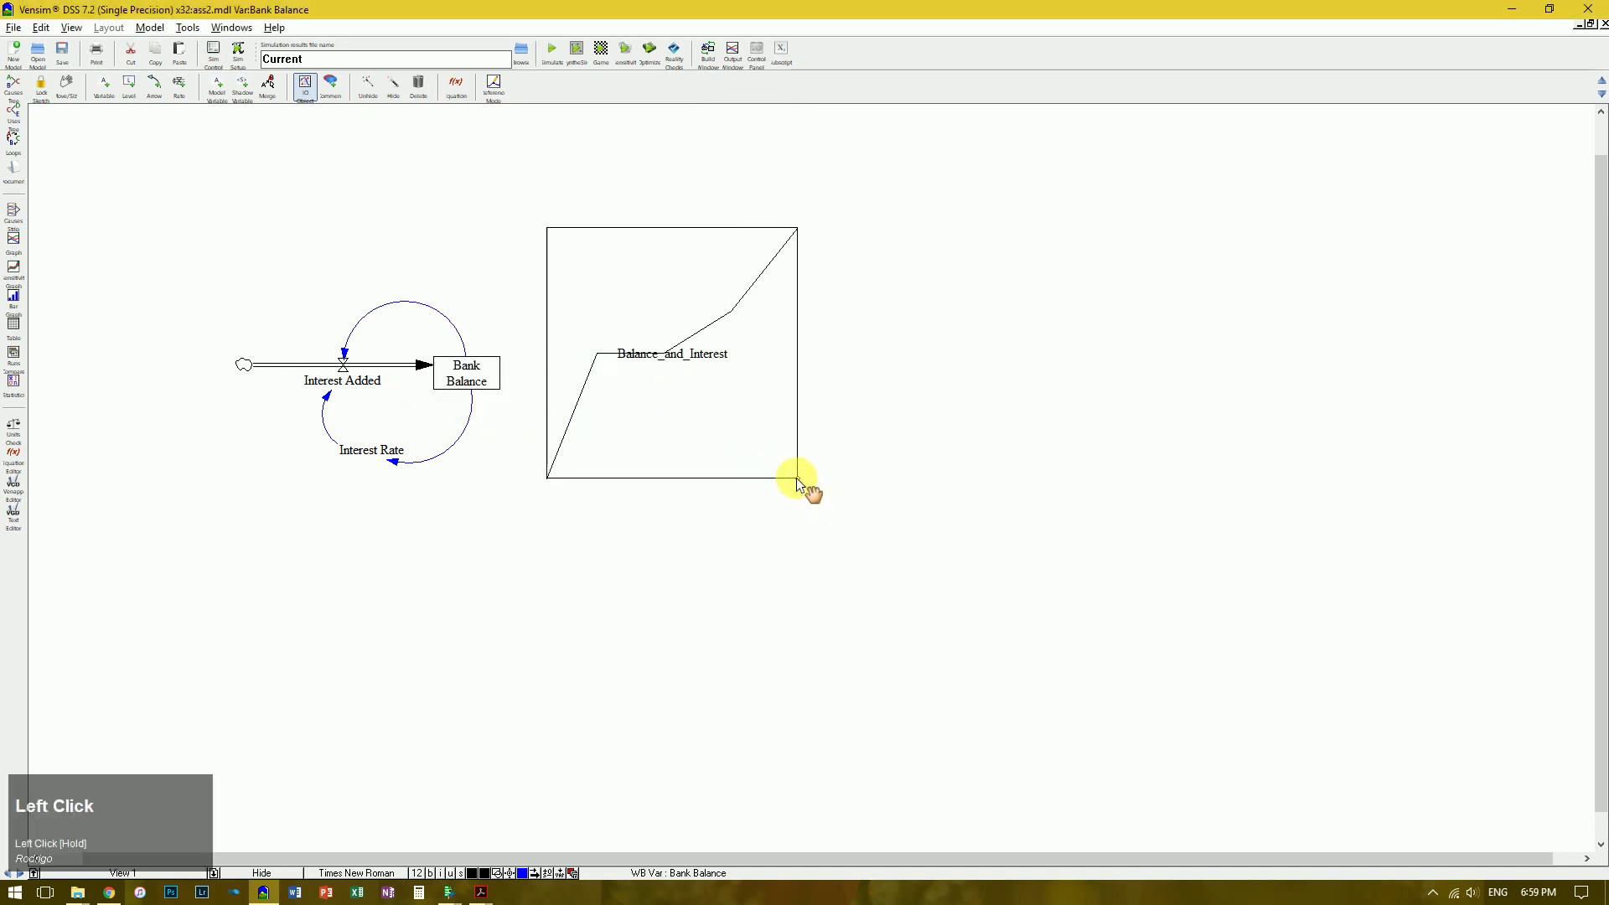
drag(801, 481, 1010, 631)
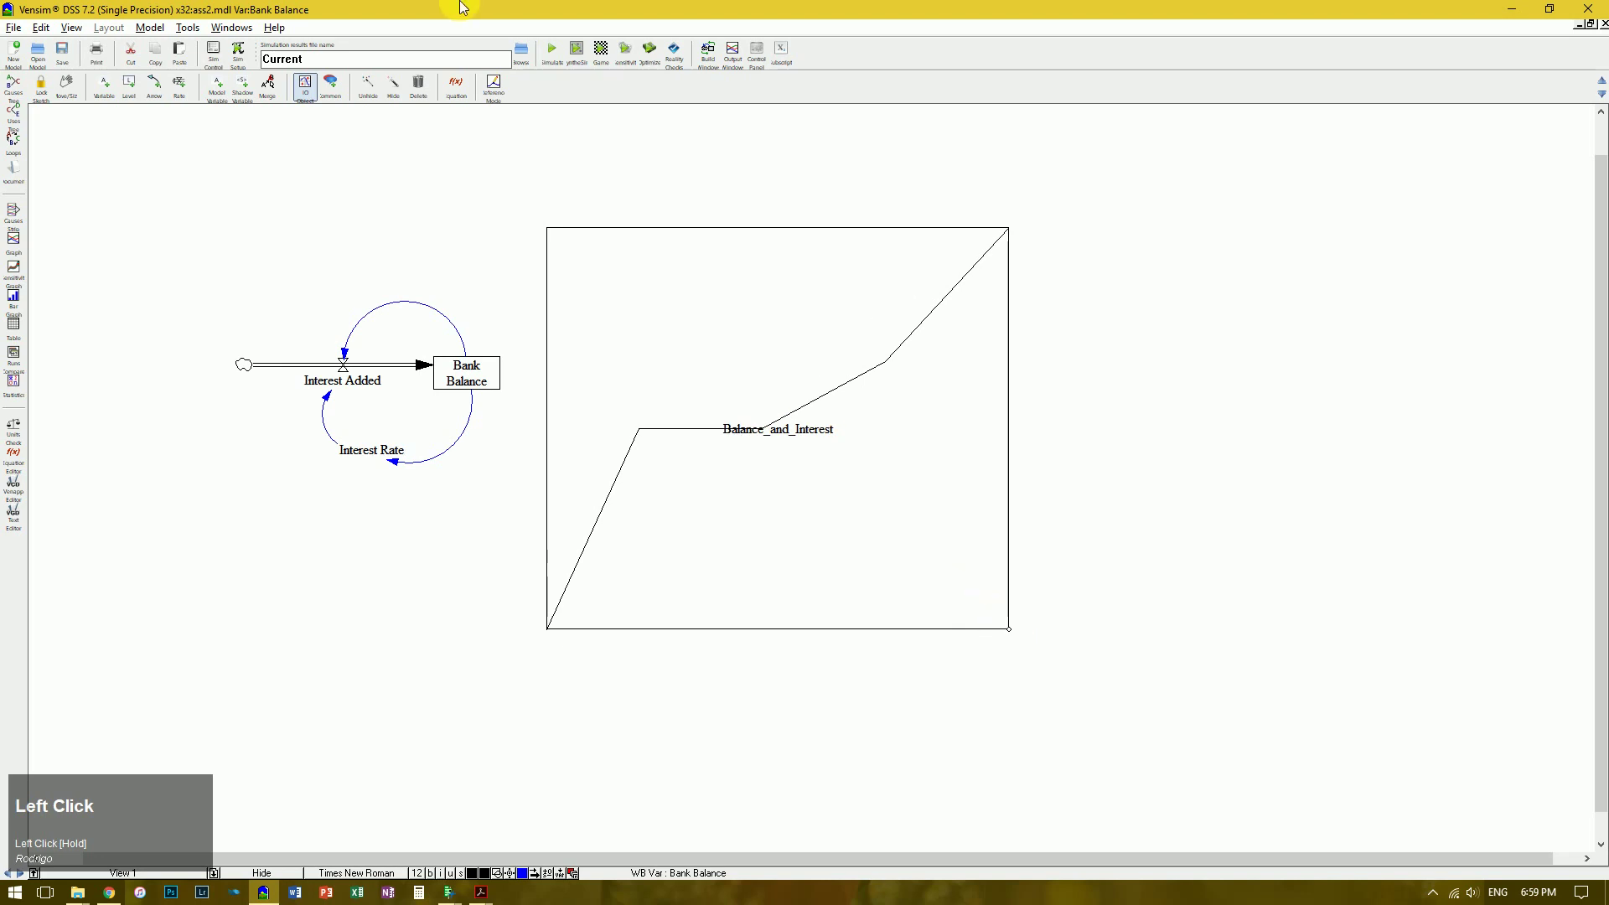
click(560, 64)
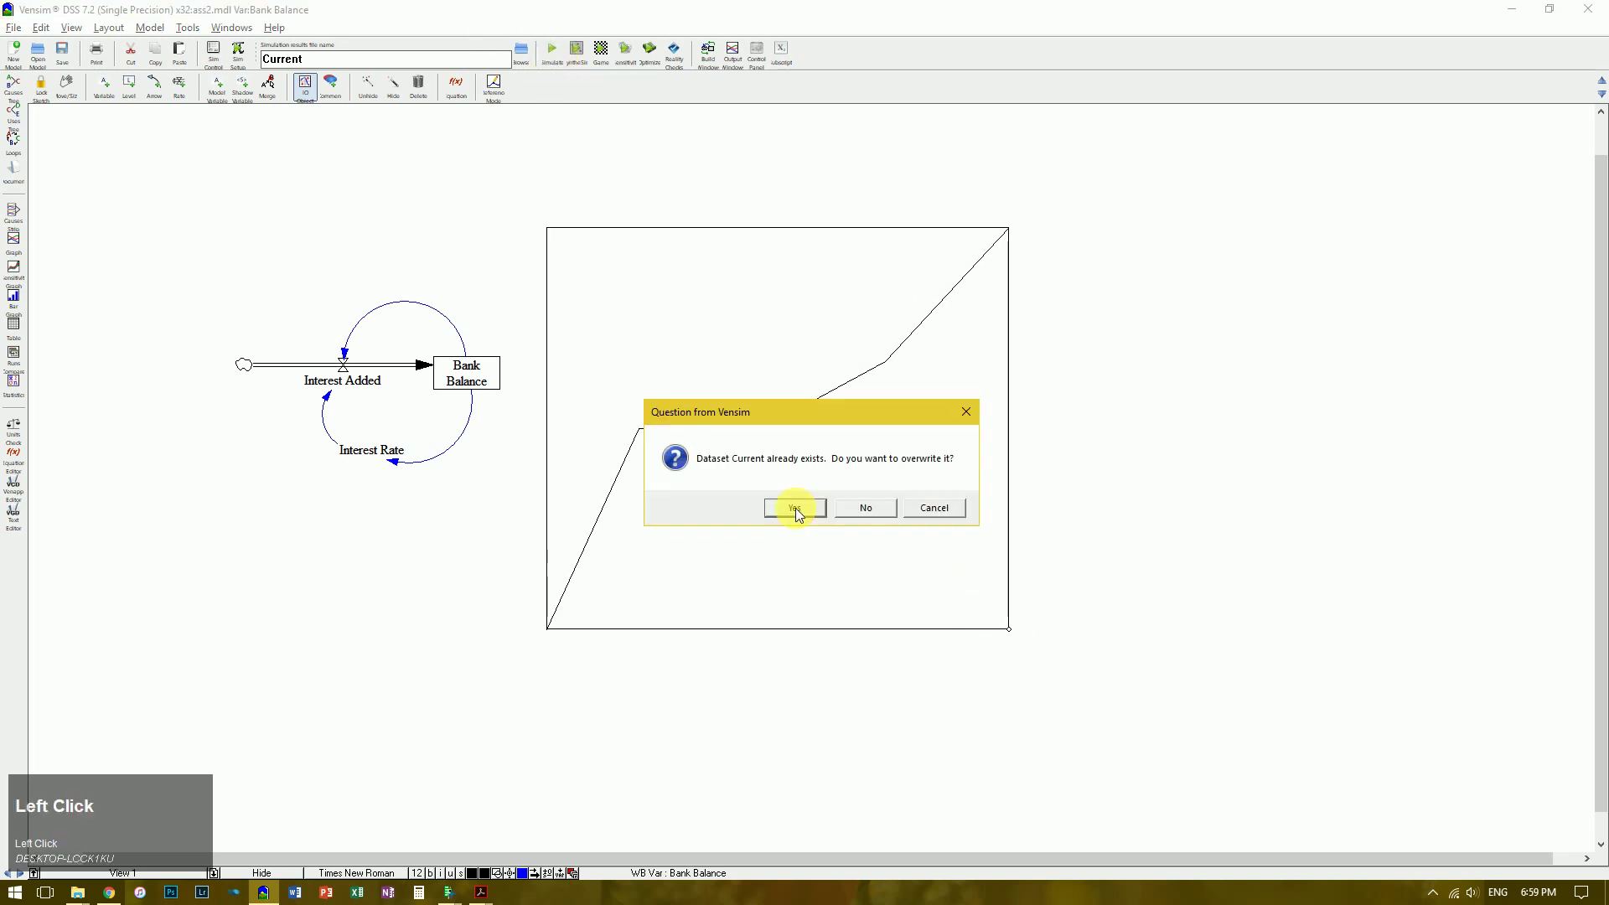
click(795, 509)
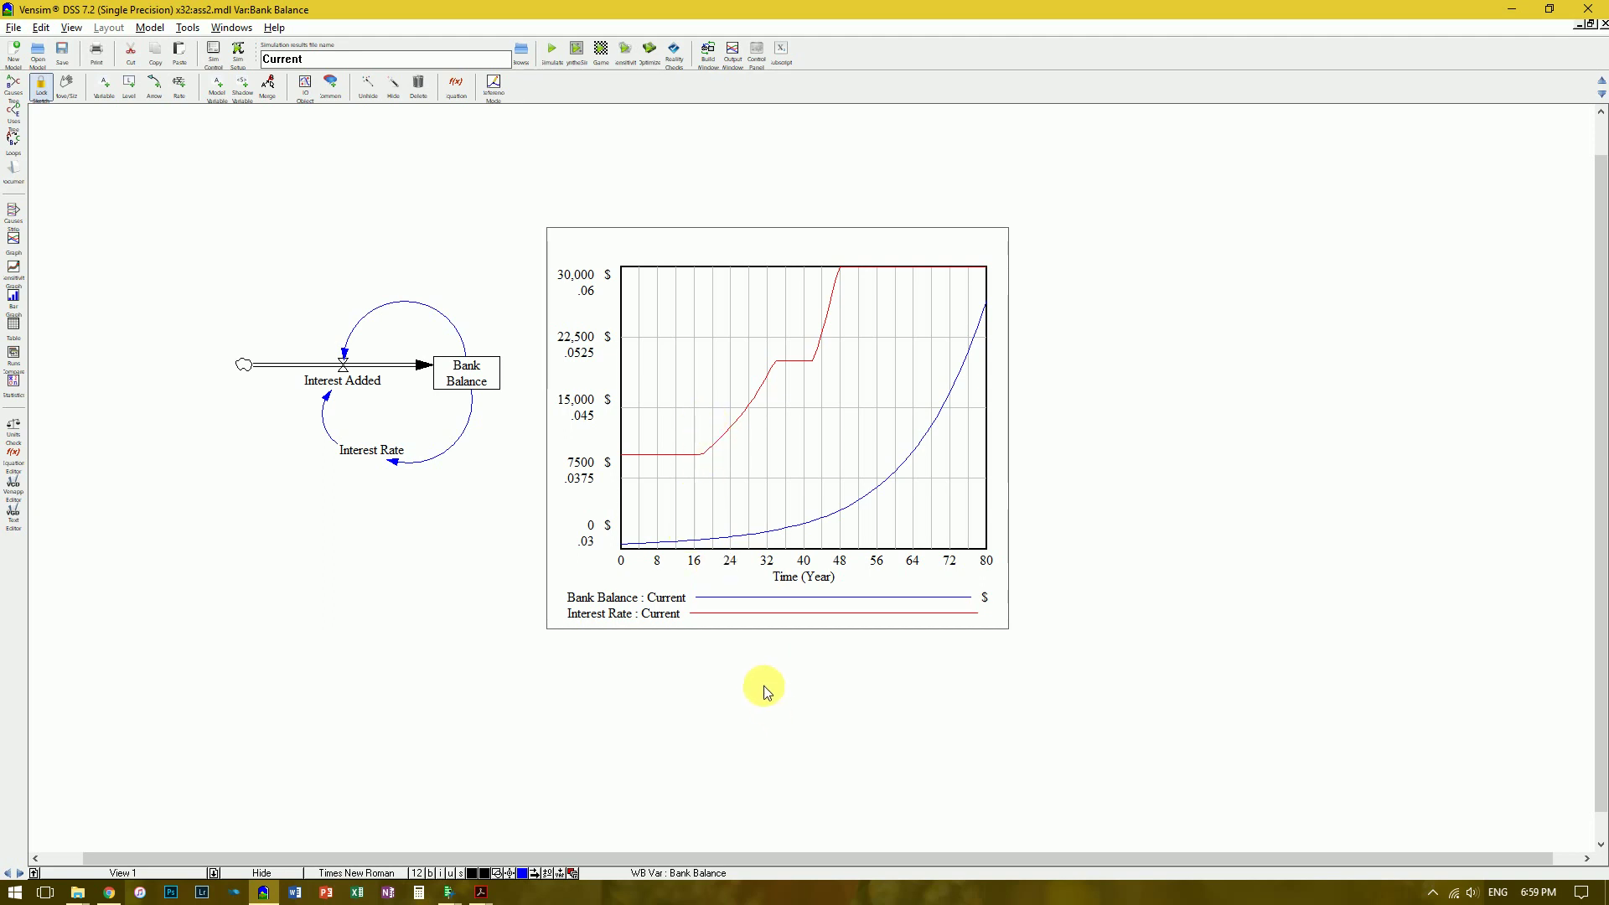
- Switch to the PDF in Acrobat Reader and go to Exercise 2.2 on the scatter graph
key(alt+Tab)
scroll(708, 587, down, 6)
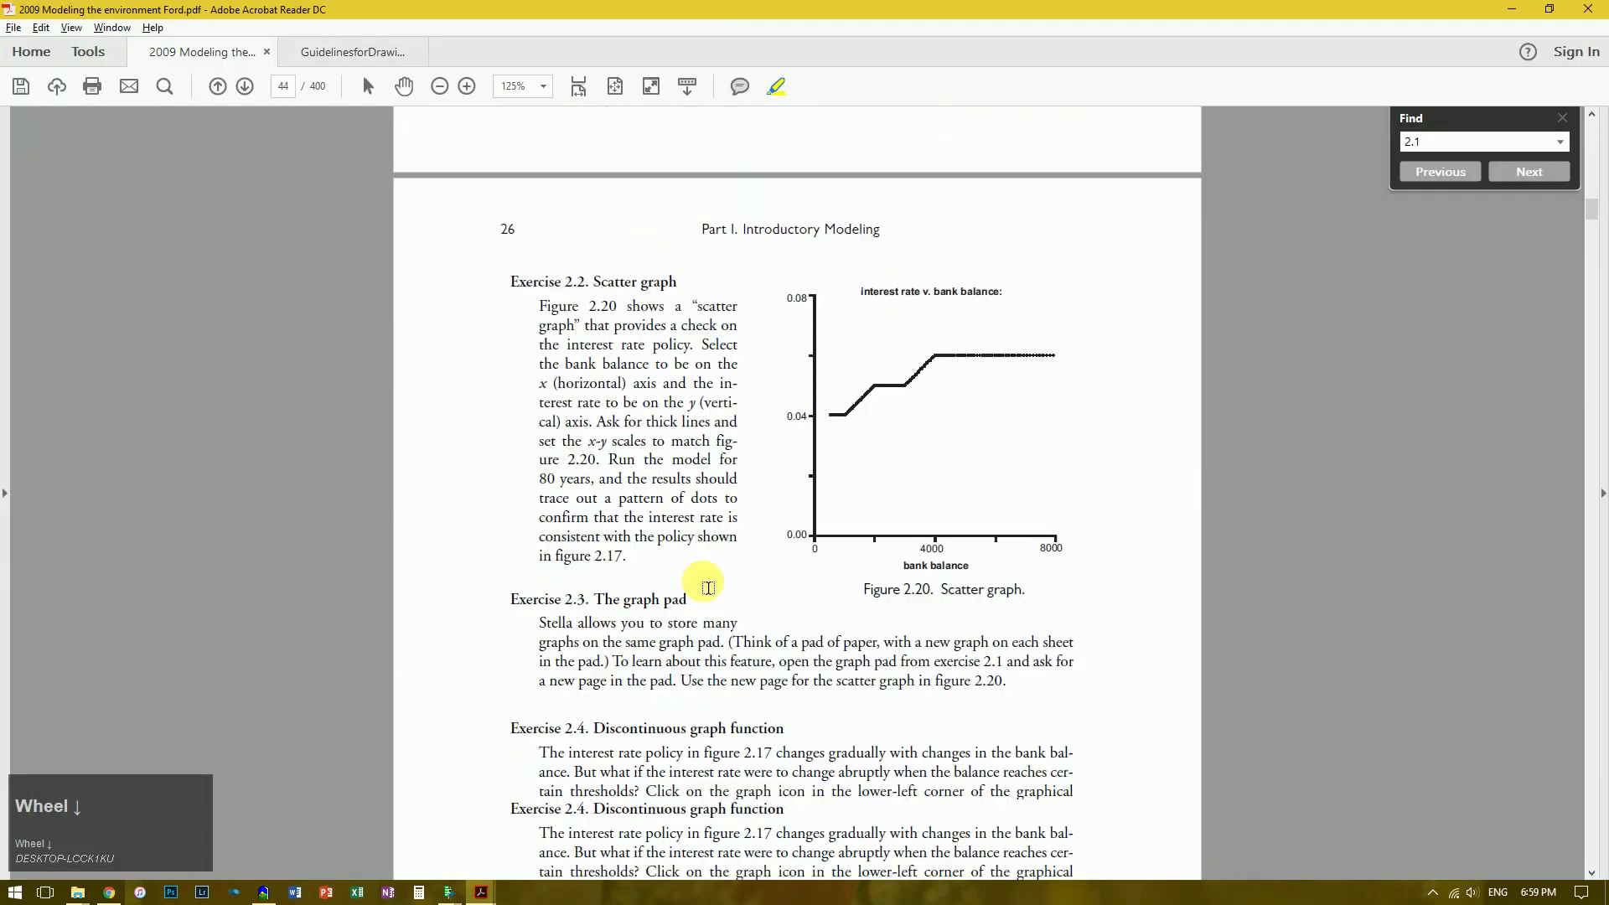
- Read Exercises 2.3 and 2.4 in the PDF and compare them with the model and graph in Vensim, ending back in the PDF
scroll(708, 588, down, 3)
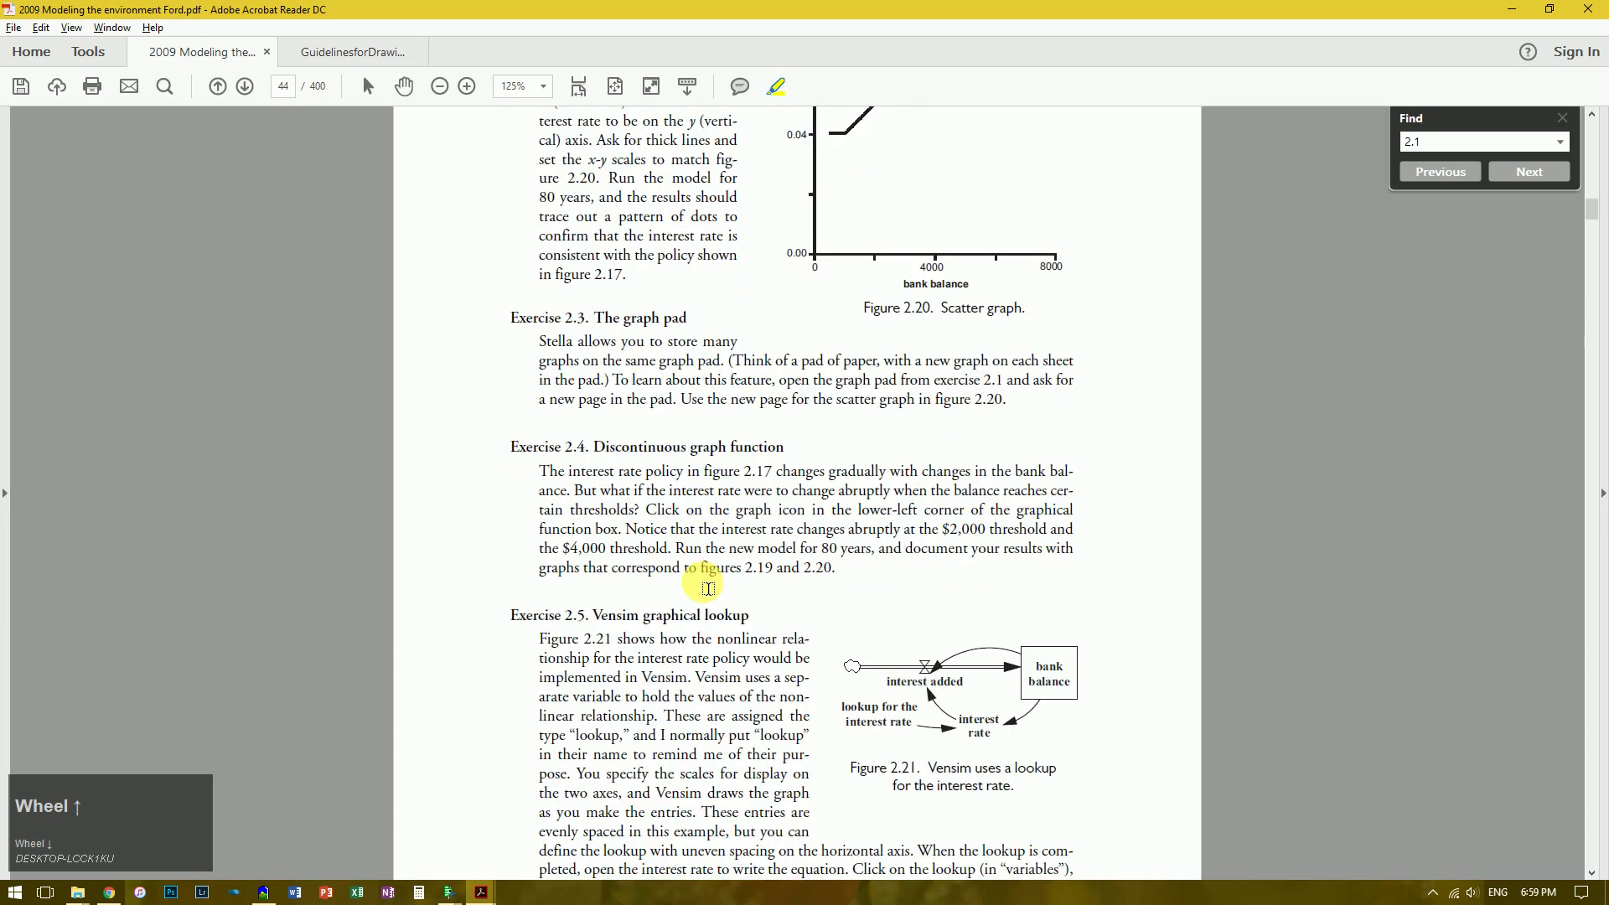
scroll(708, 589, up, 1)
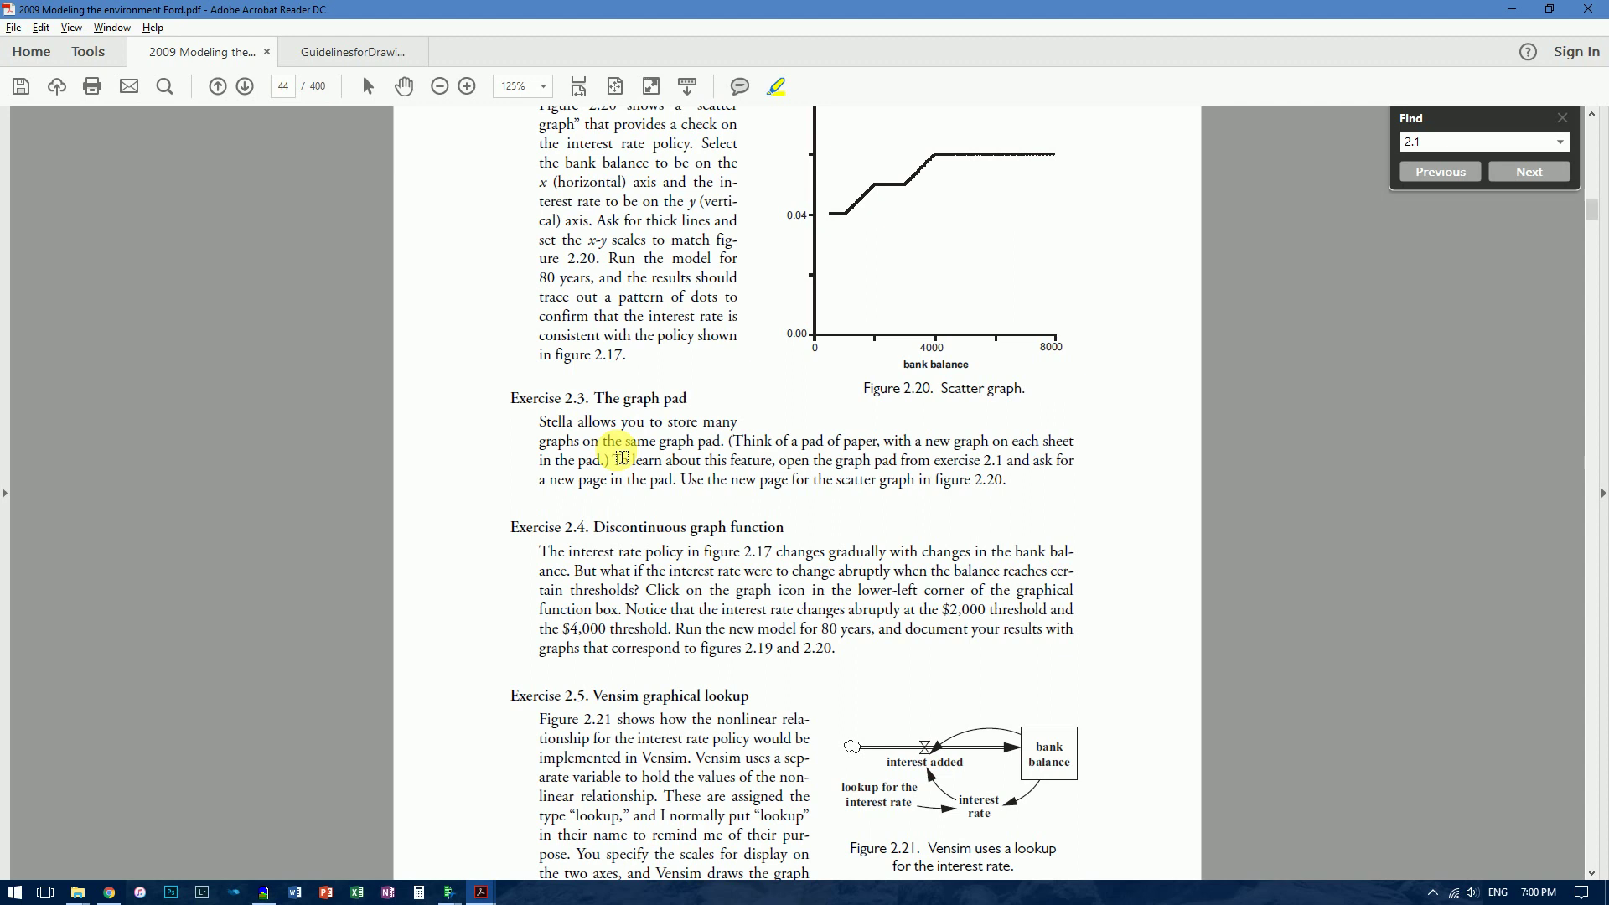
key(alt+Tab)
scroll(963, 477, down, 1)
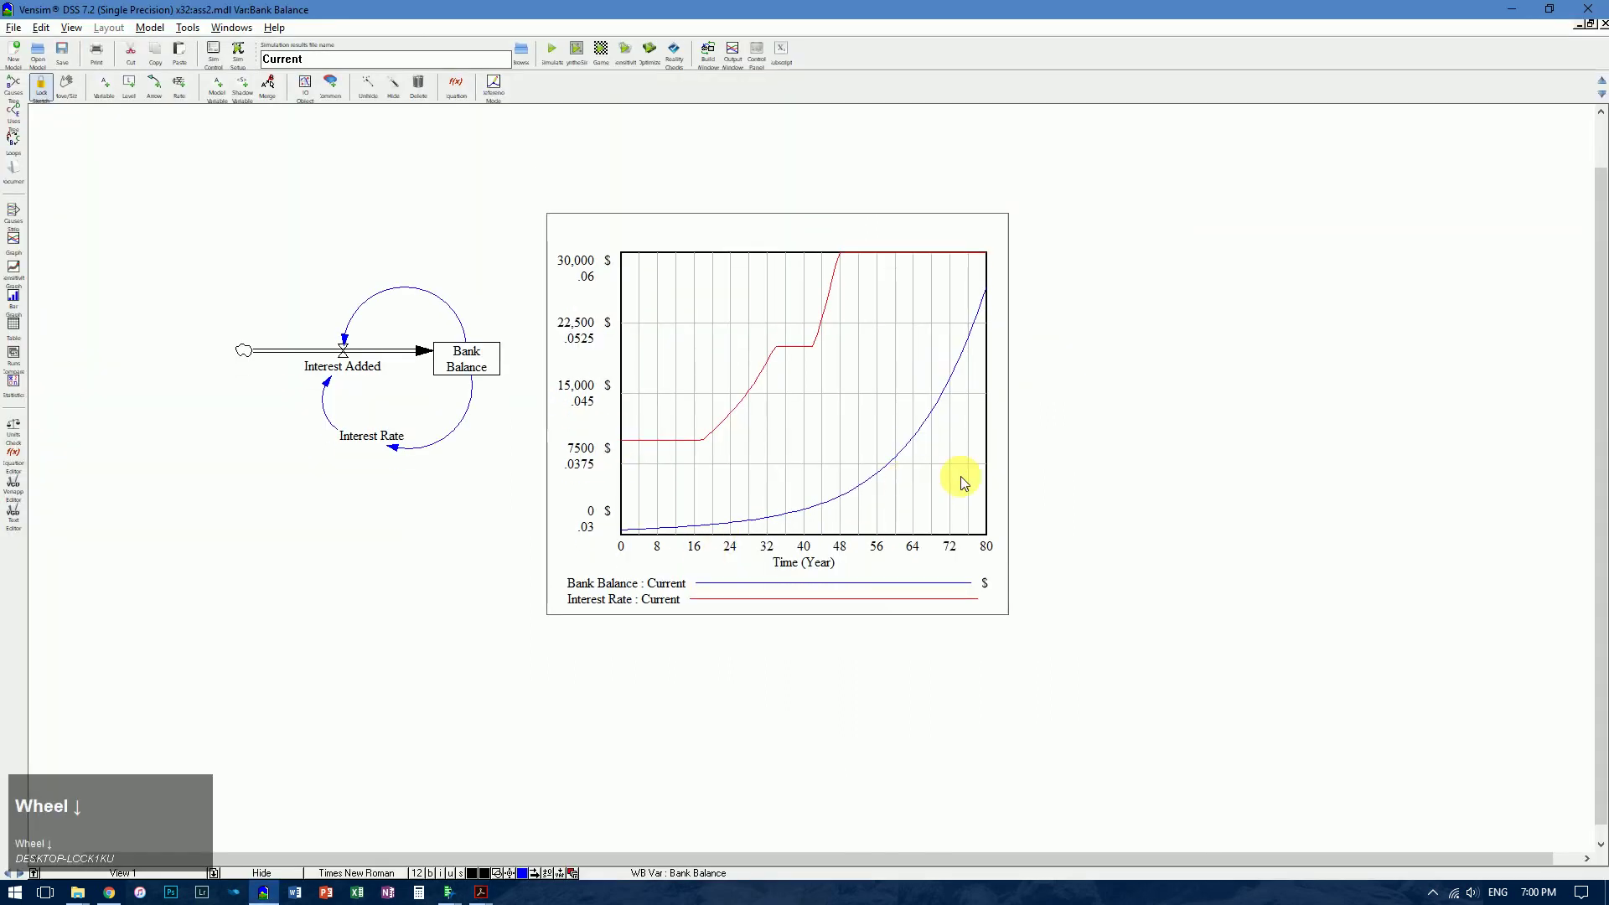
ctrl+scroll(988, 446, down, 3)
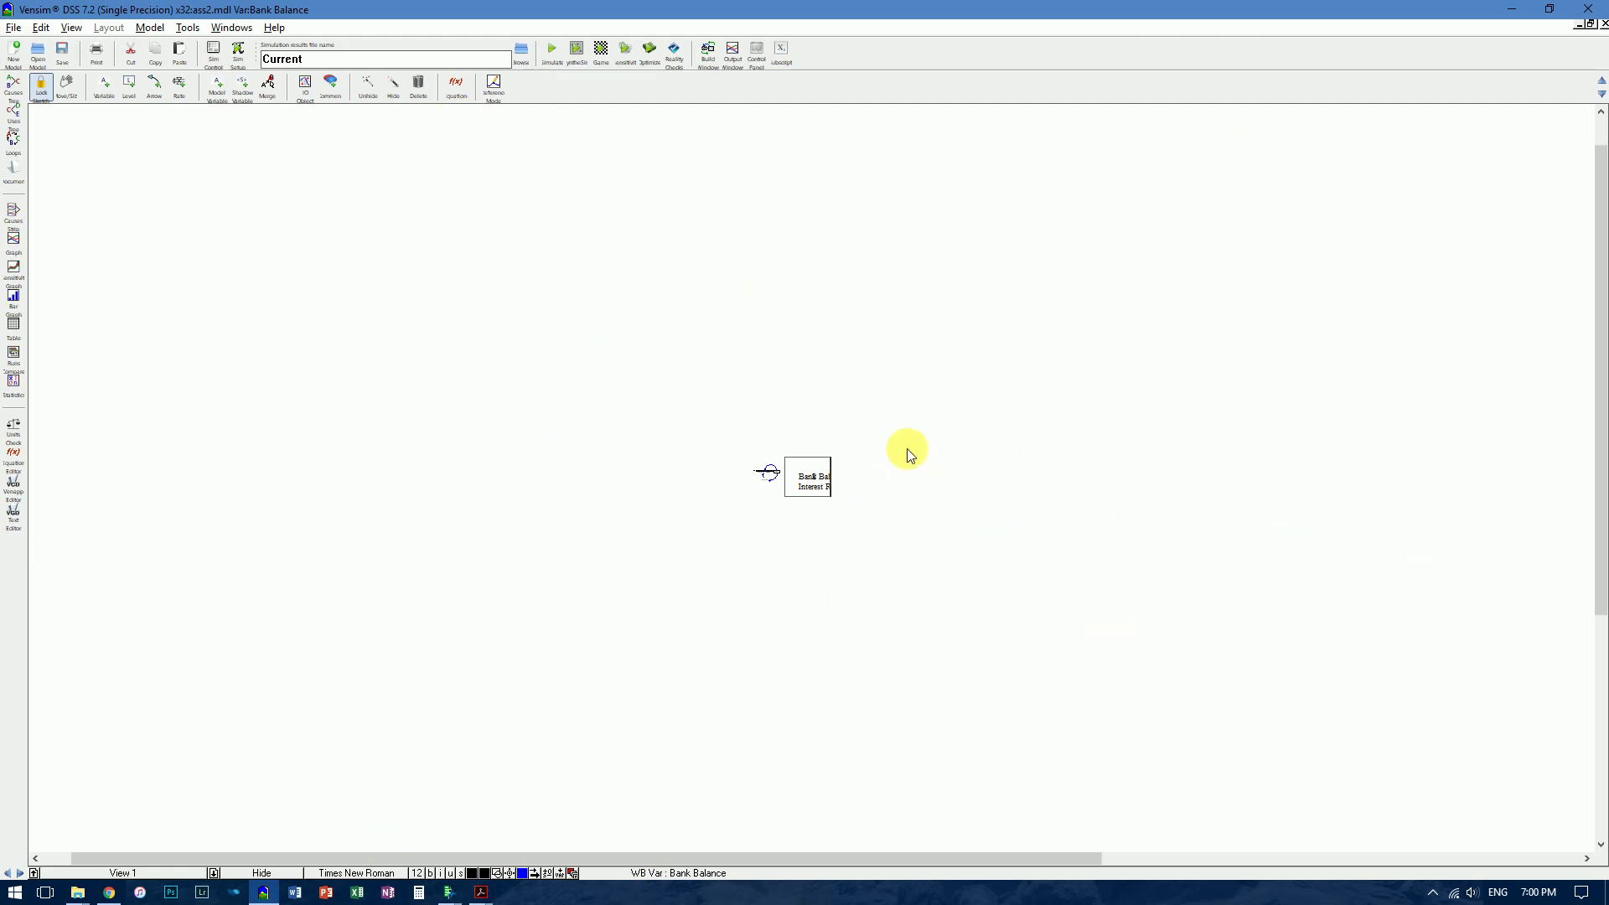
ctrl+scroll(911, 455, up, 4)
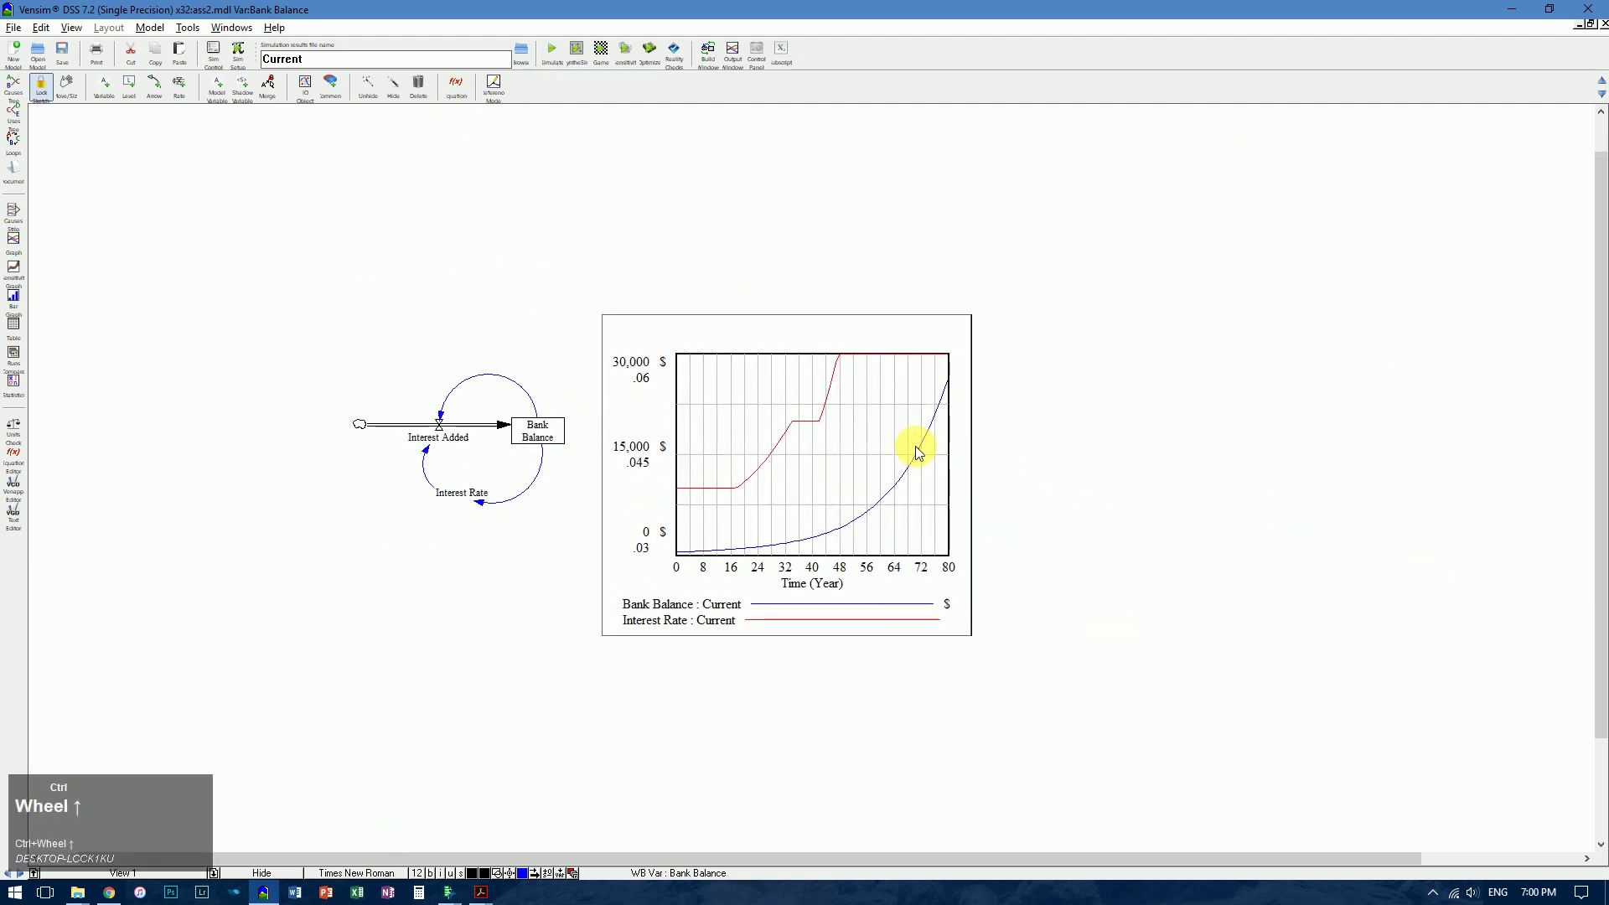
key(alt+Tab)
key(alt+Tab)
key(alt+Tab)
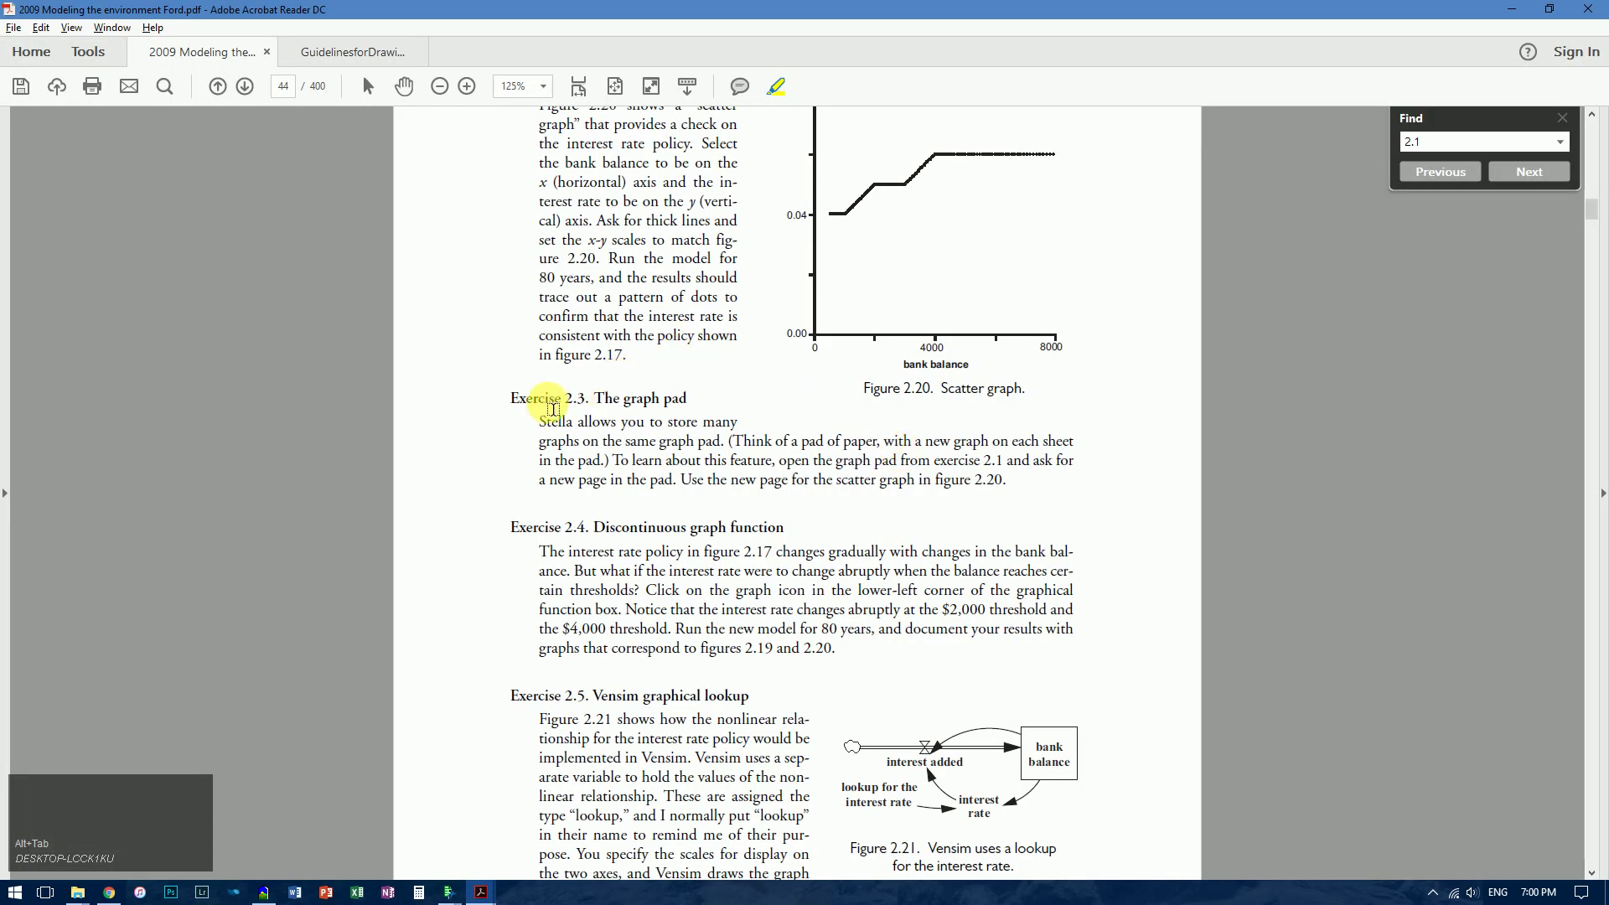
- Highlight the Exercise 2.5 text on the Vensim graphical lookup, from its heading to the word "click" near the end
scroll(689, 405, down, 3)
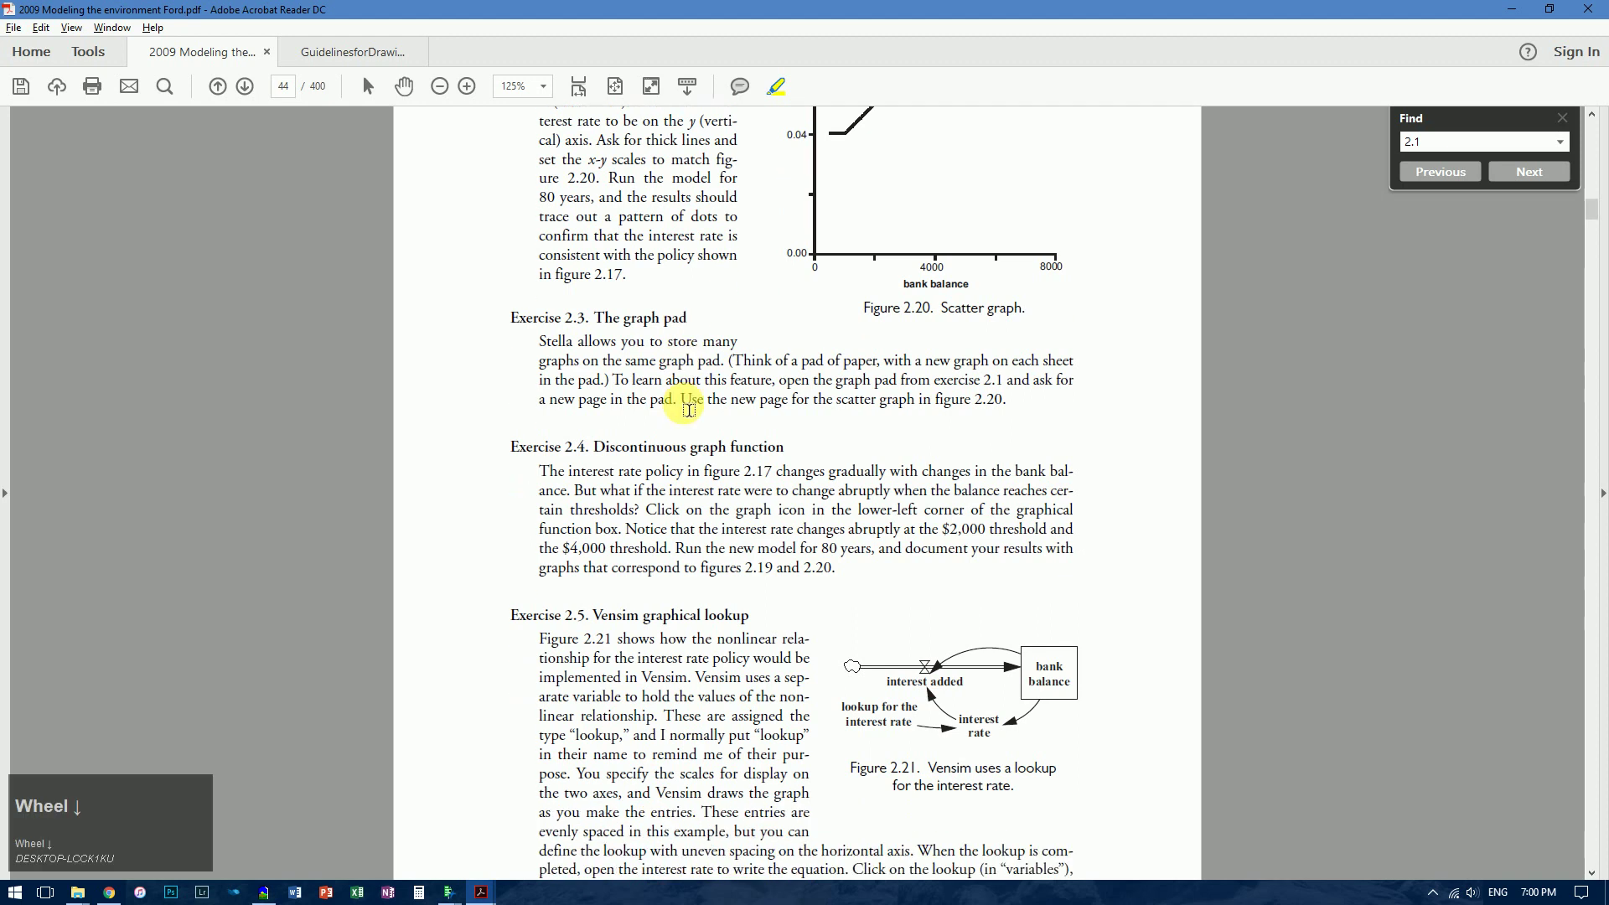
scroll(689, 410, down, 4)
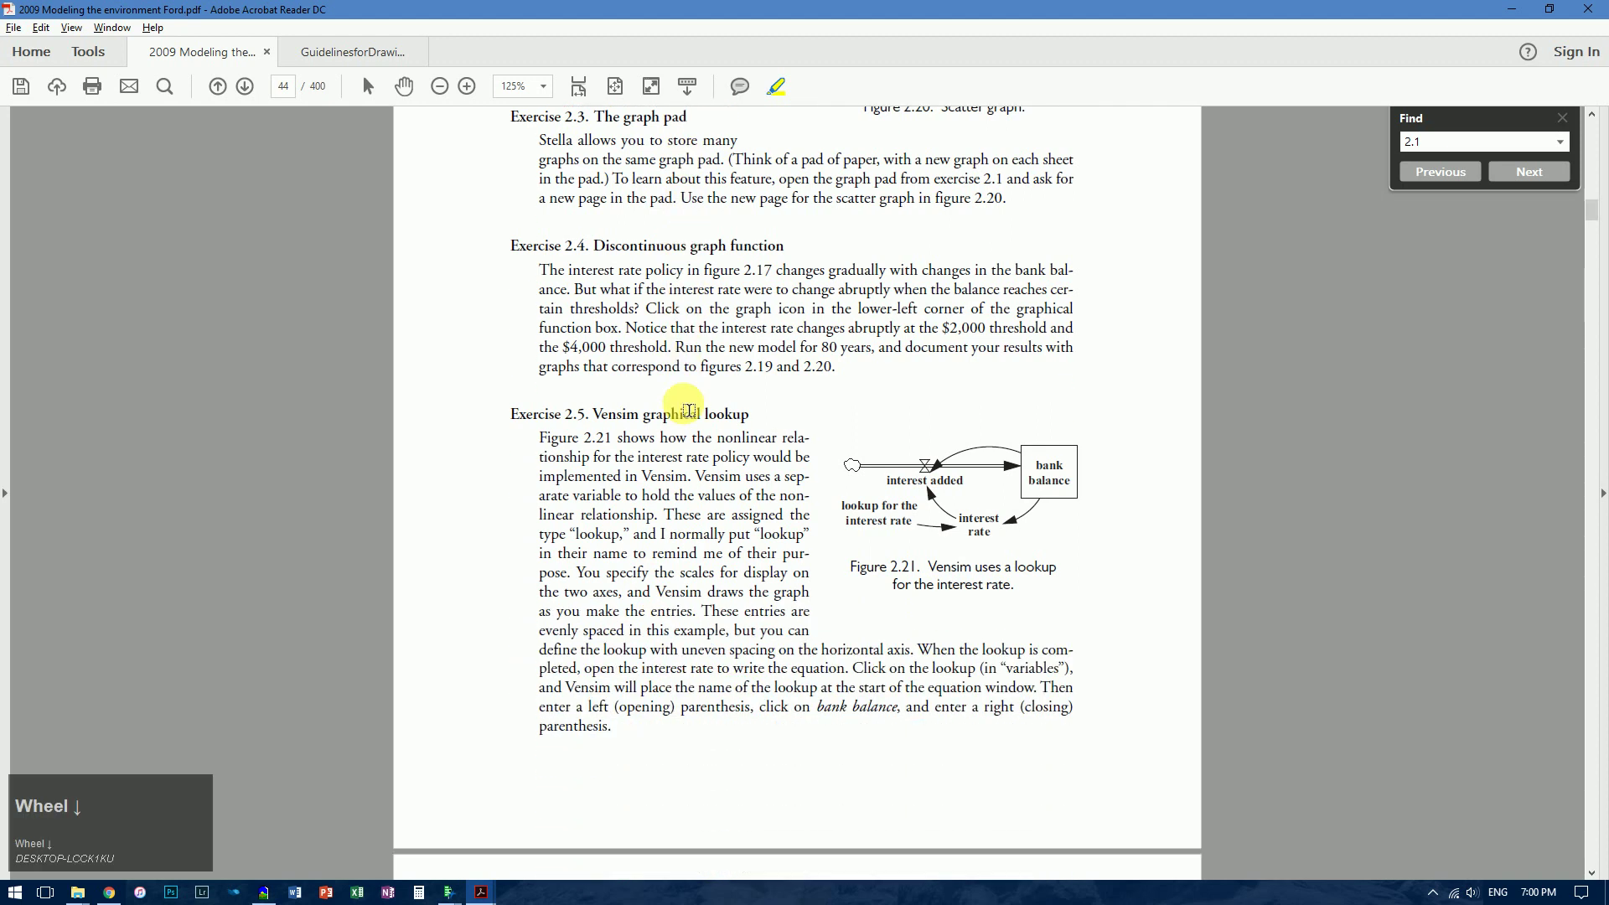
scroll(689, 410, up, 1)
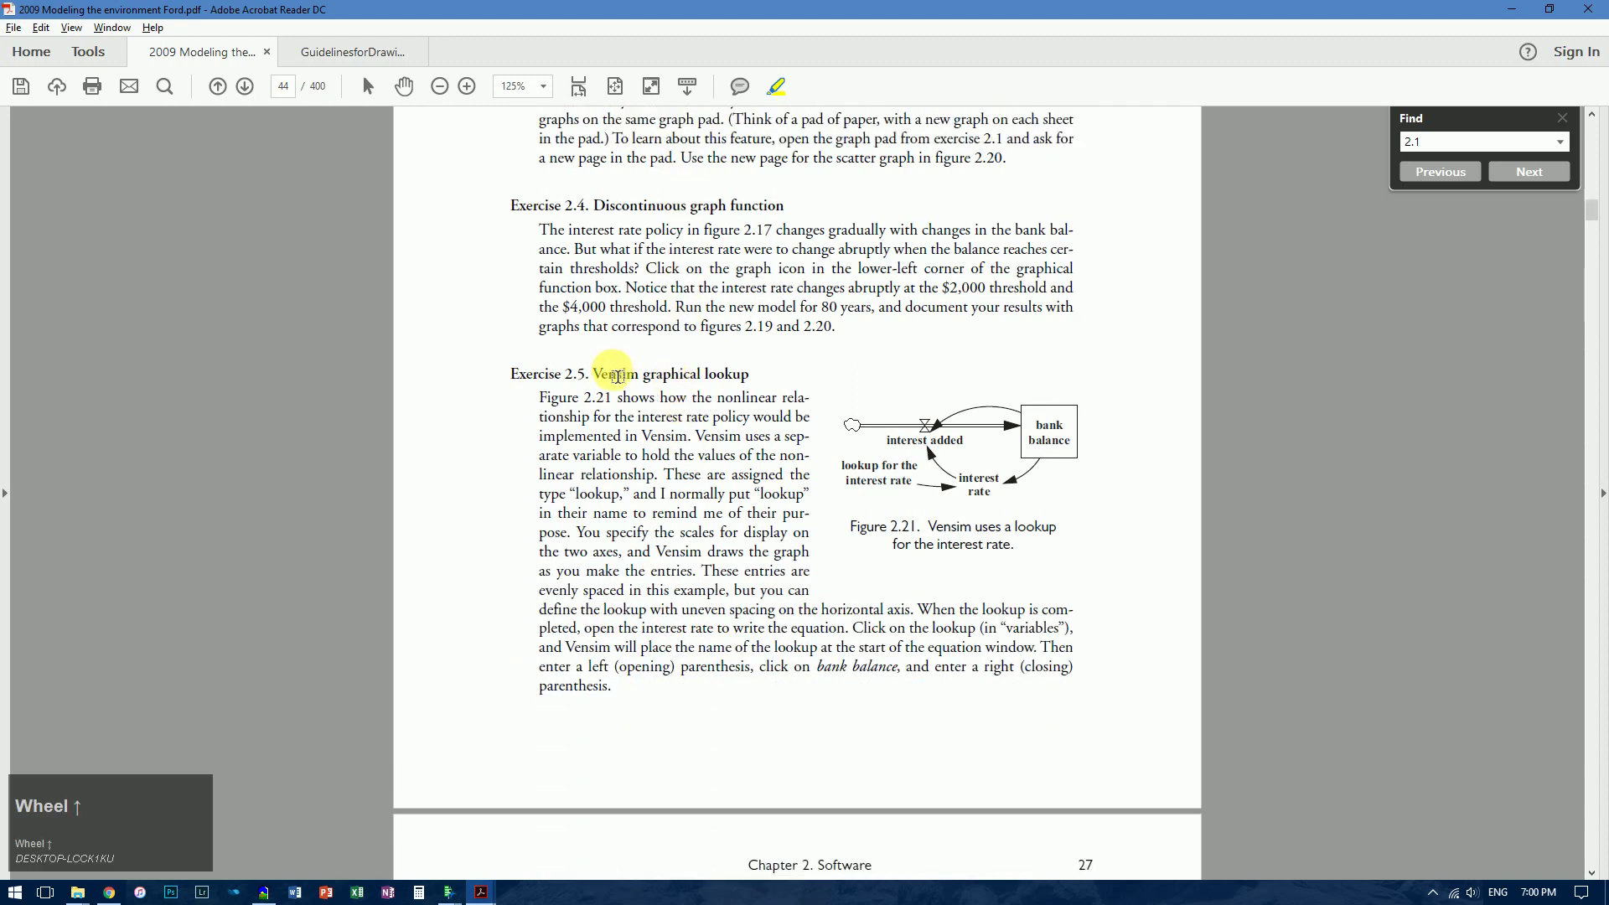
drag(511, 374, 789, 668)
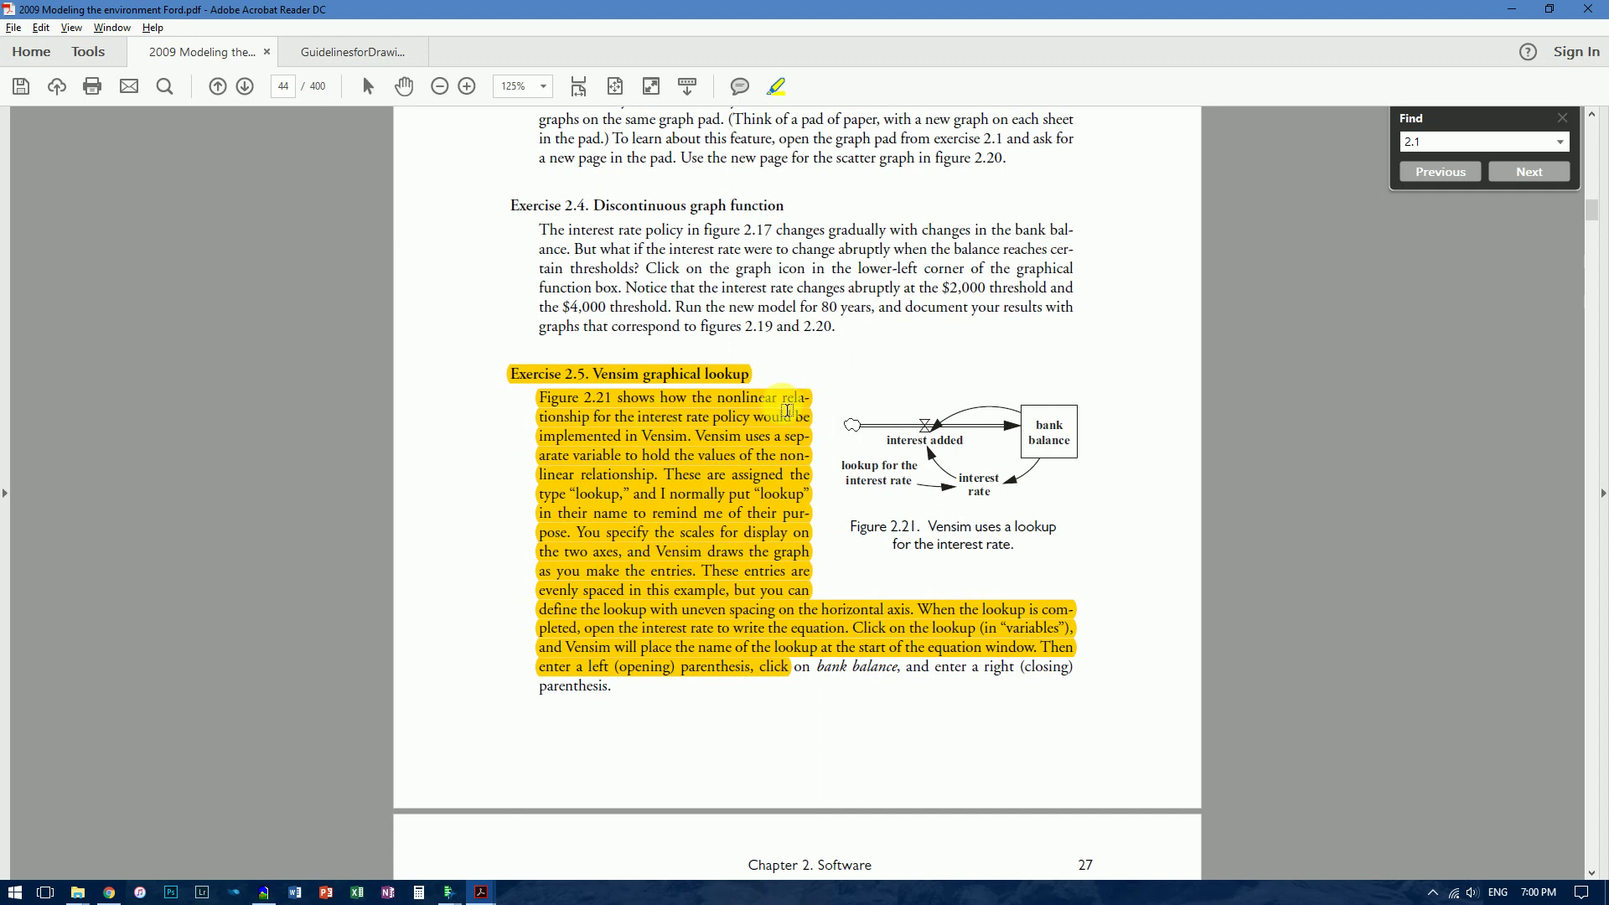
- Switch to Vensim, open the Interest Rate equation for editing, and set its variable type to Lookup
key(alt+Tab)
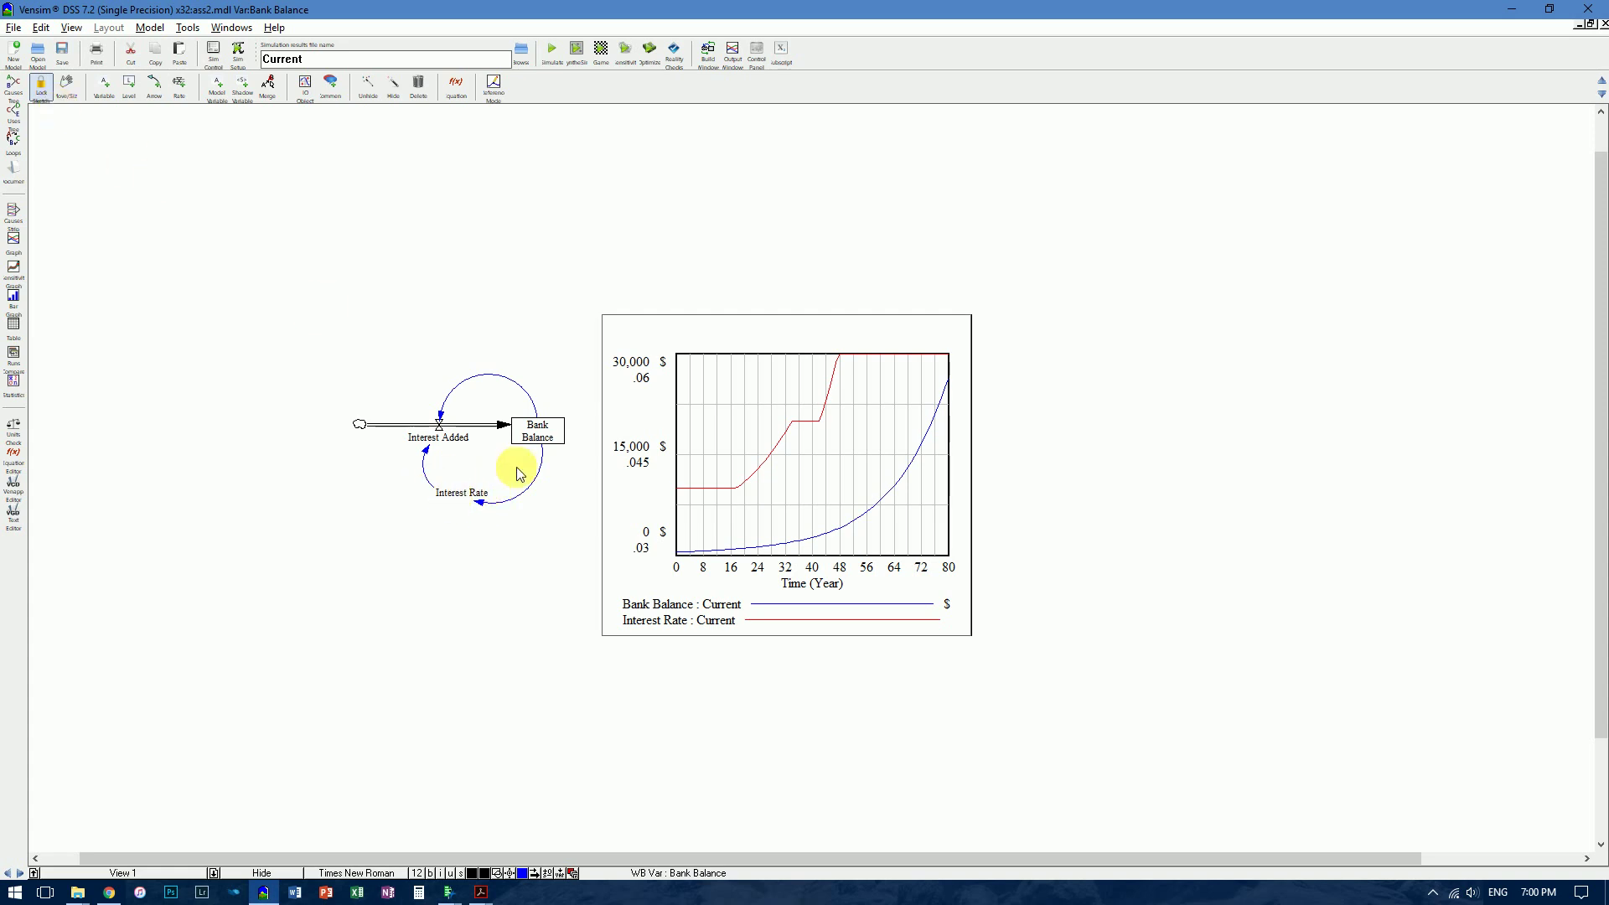
right_click(459, 495)
click(591, 637)
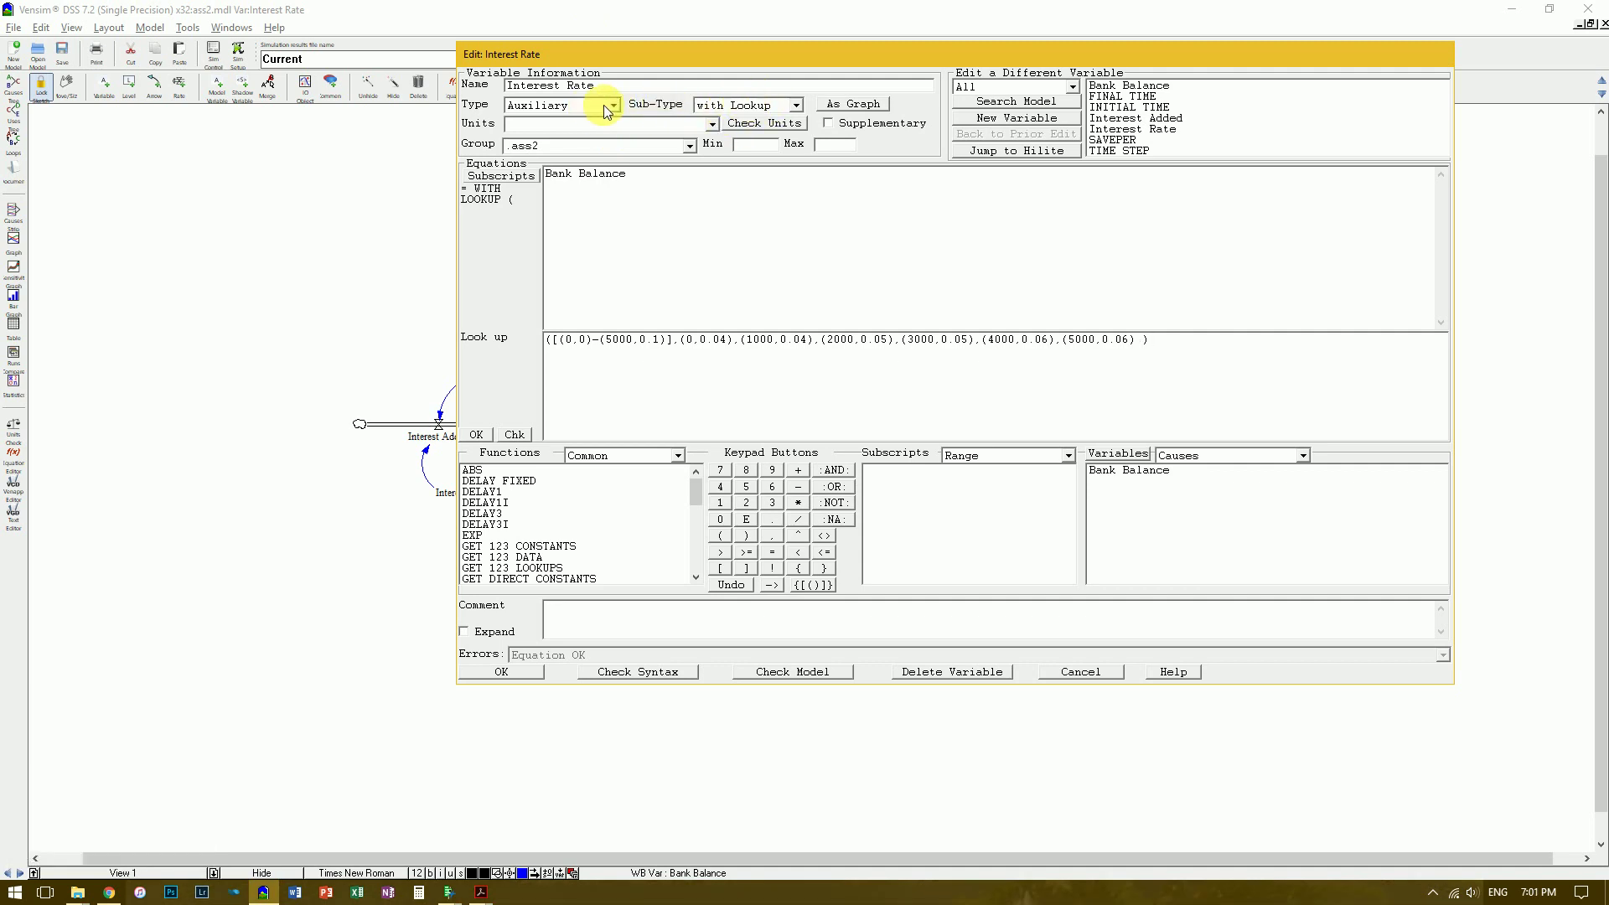
click(611, 108)
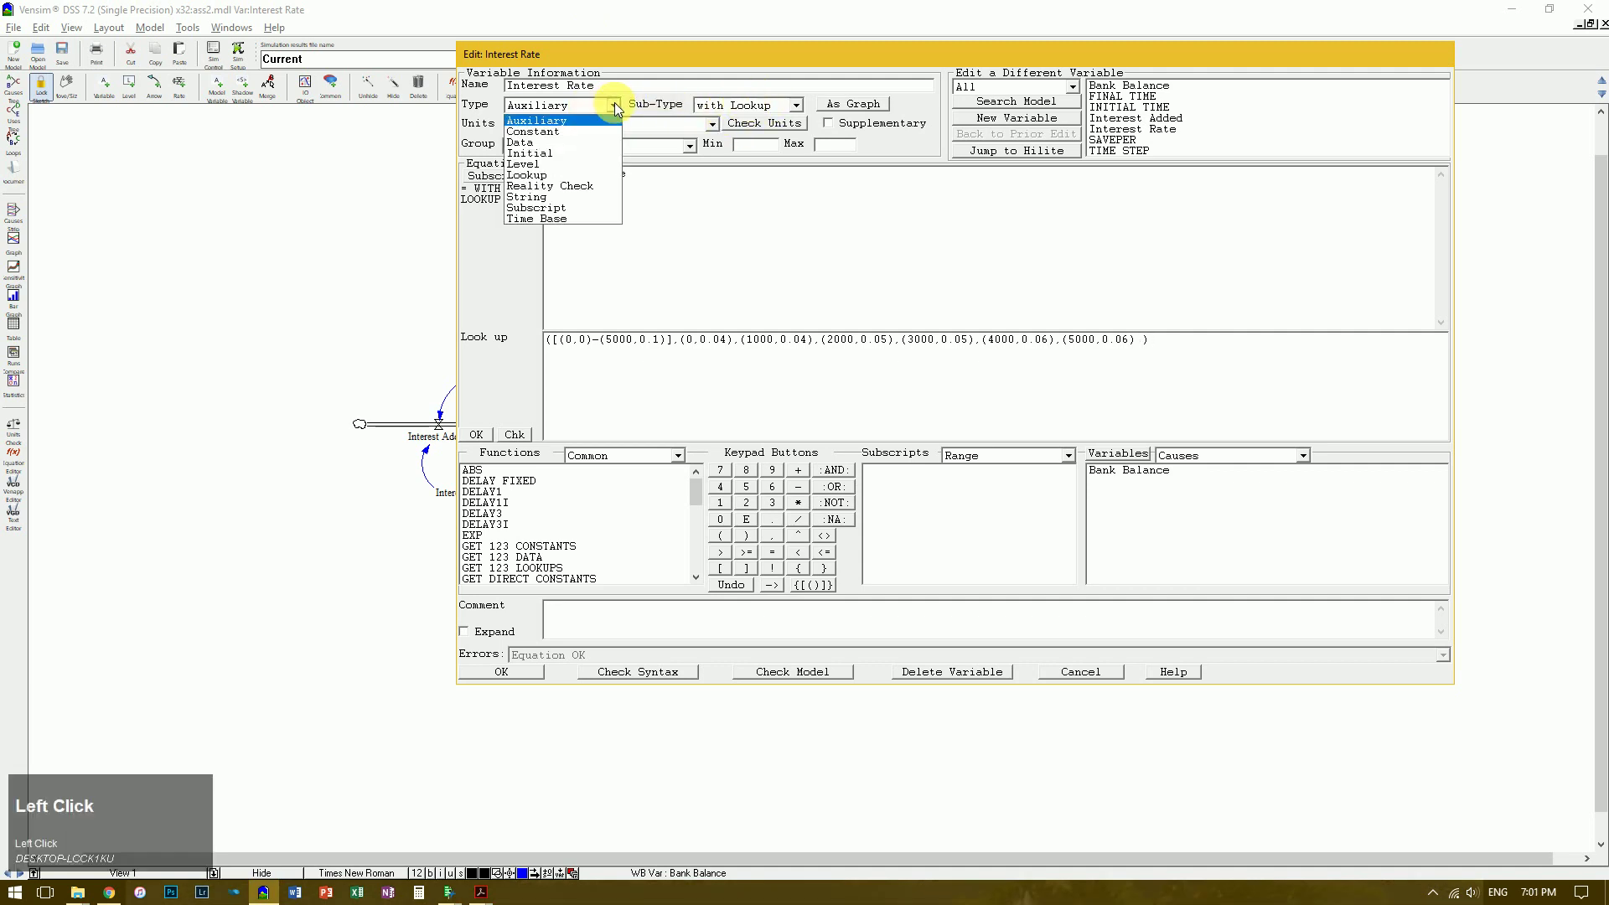
click(592, 176)
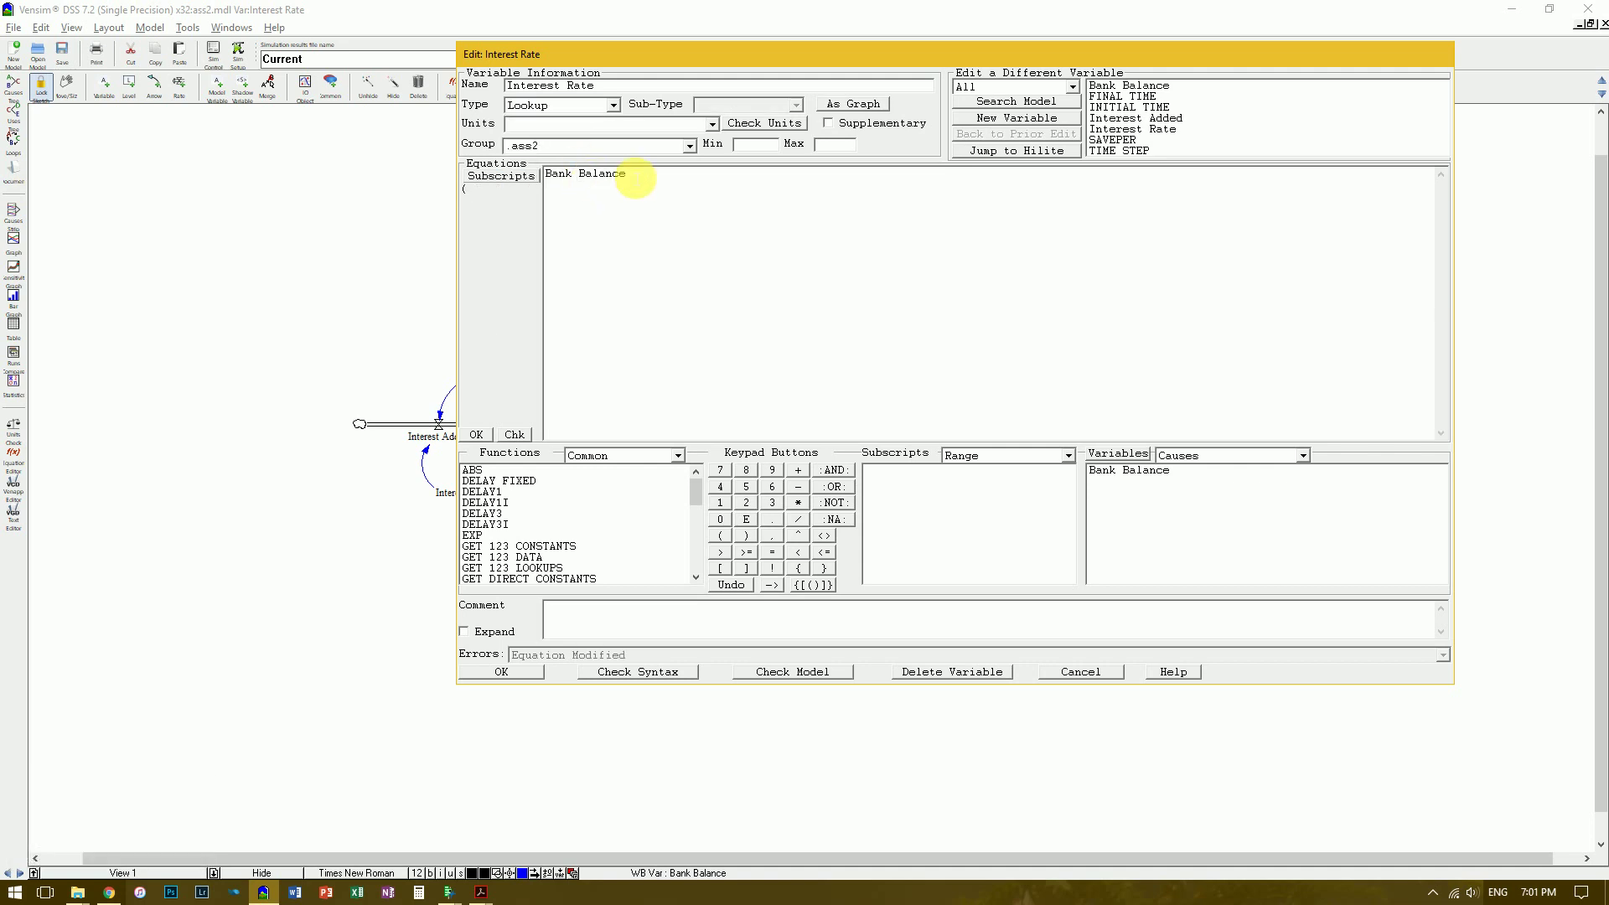
- Check the instructions of Exercises 2.5 and 2.6 in the PDF and return to the equation editor in Vensim
key(alt+Tab)
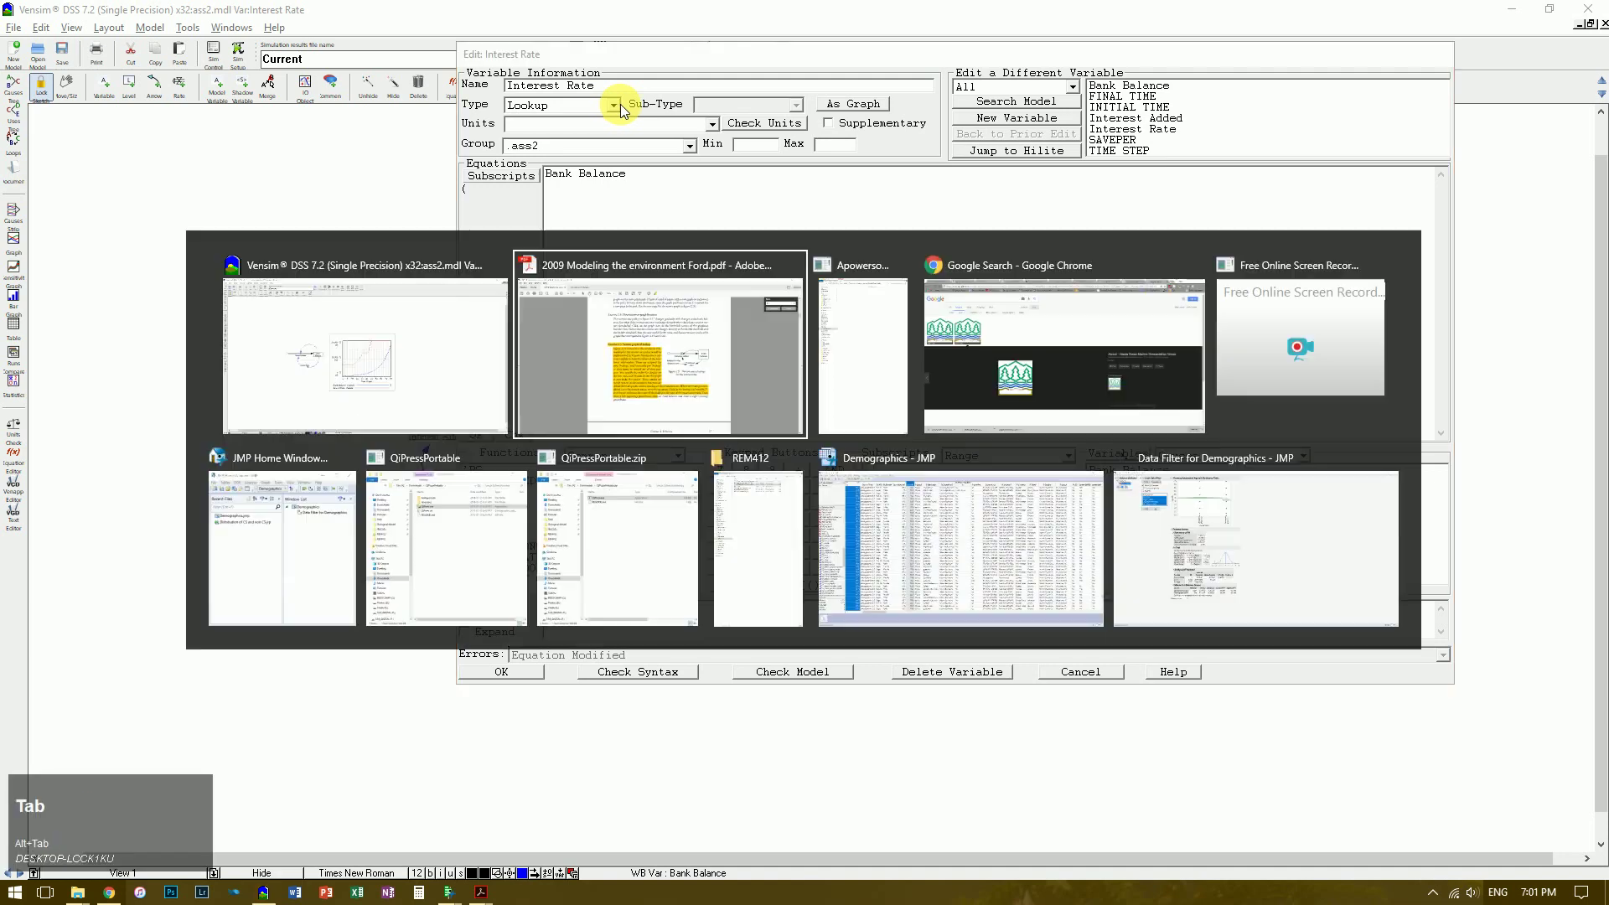
scroll(624, 390, down, 5)
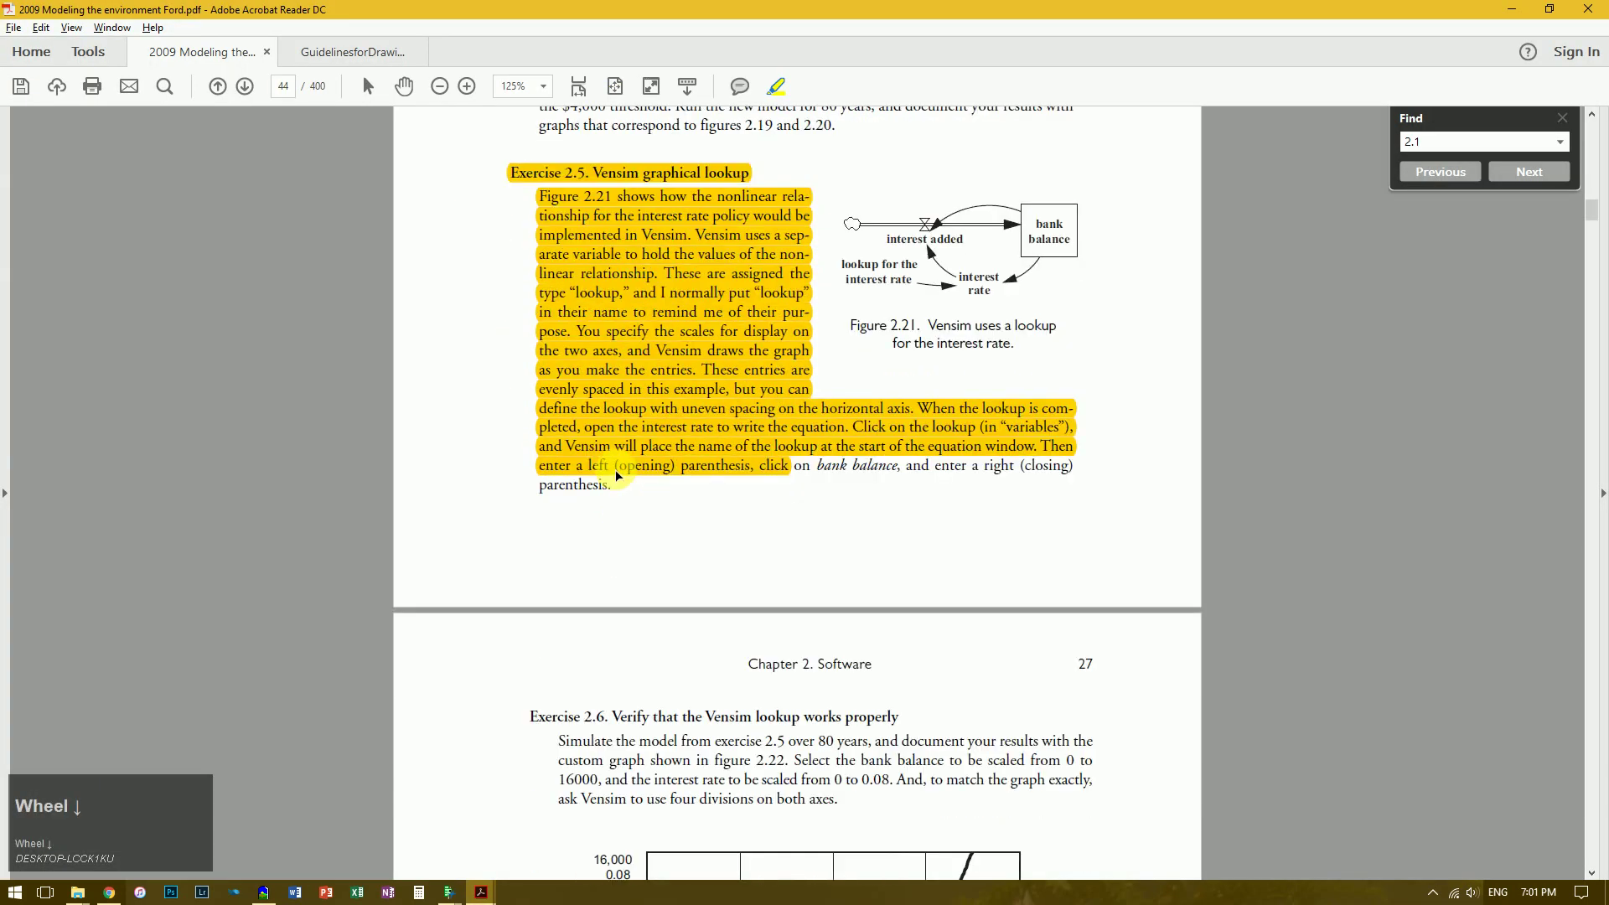
scroll(621, 473, down, 2)
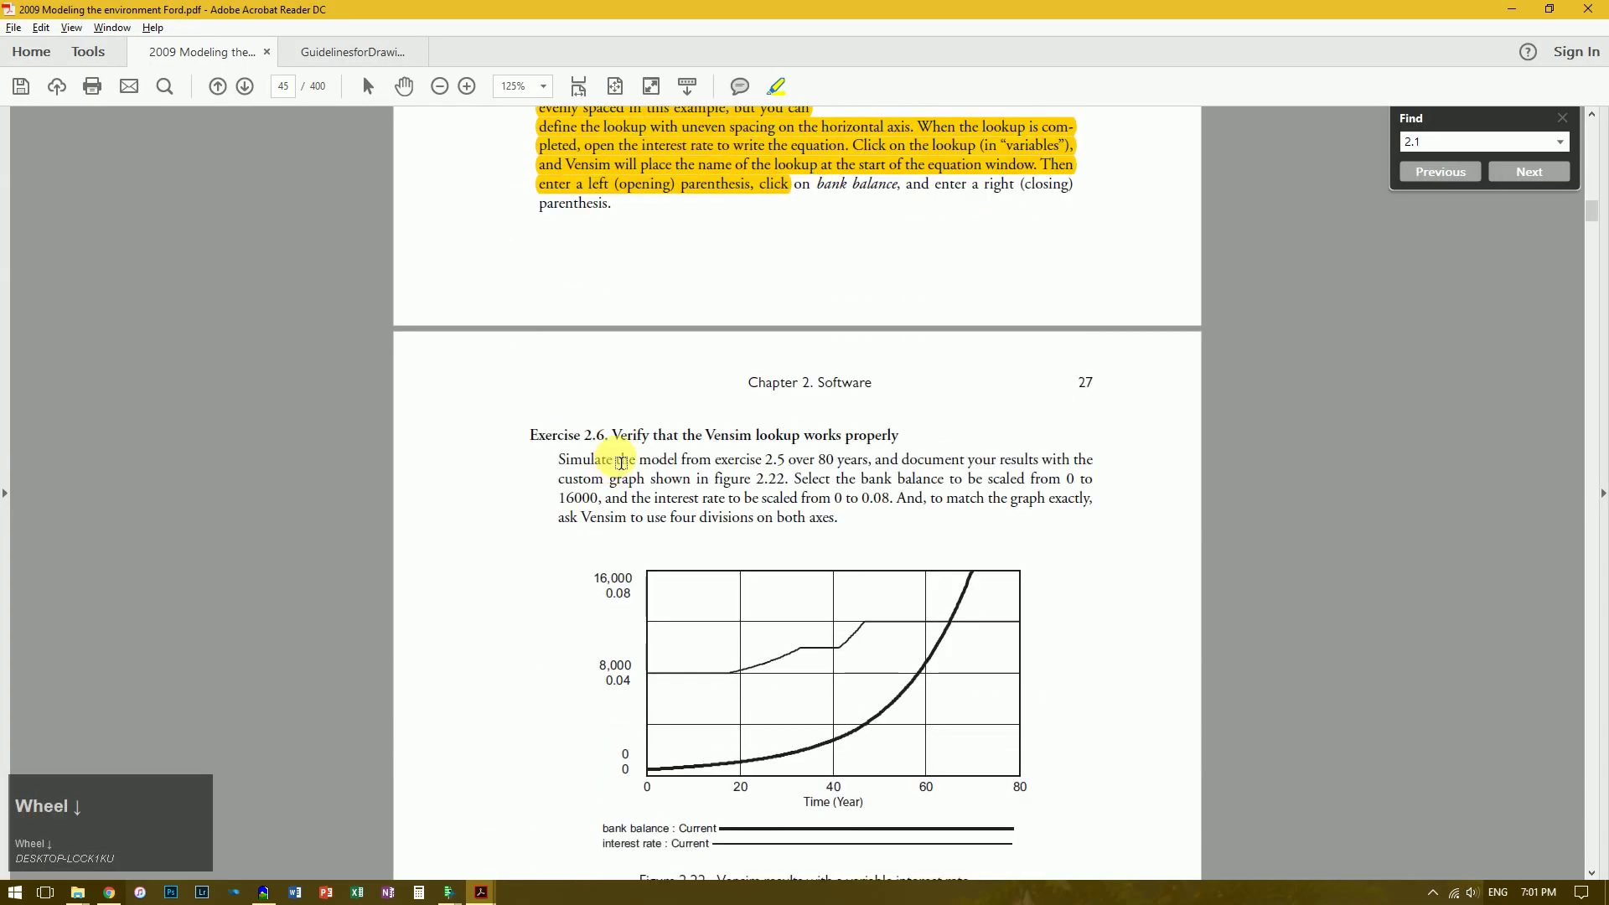
scroll(623, 459, up, 4)
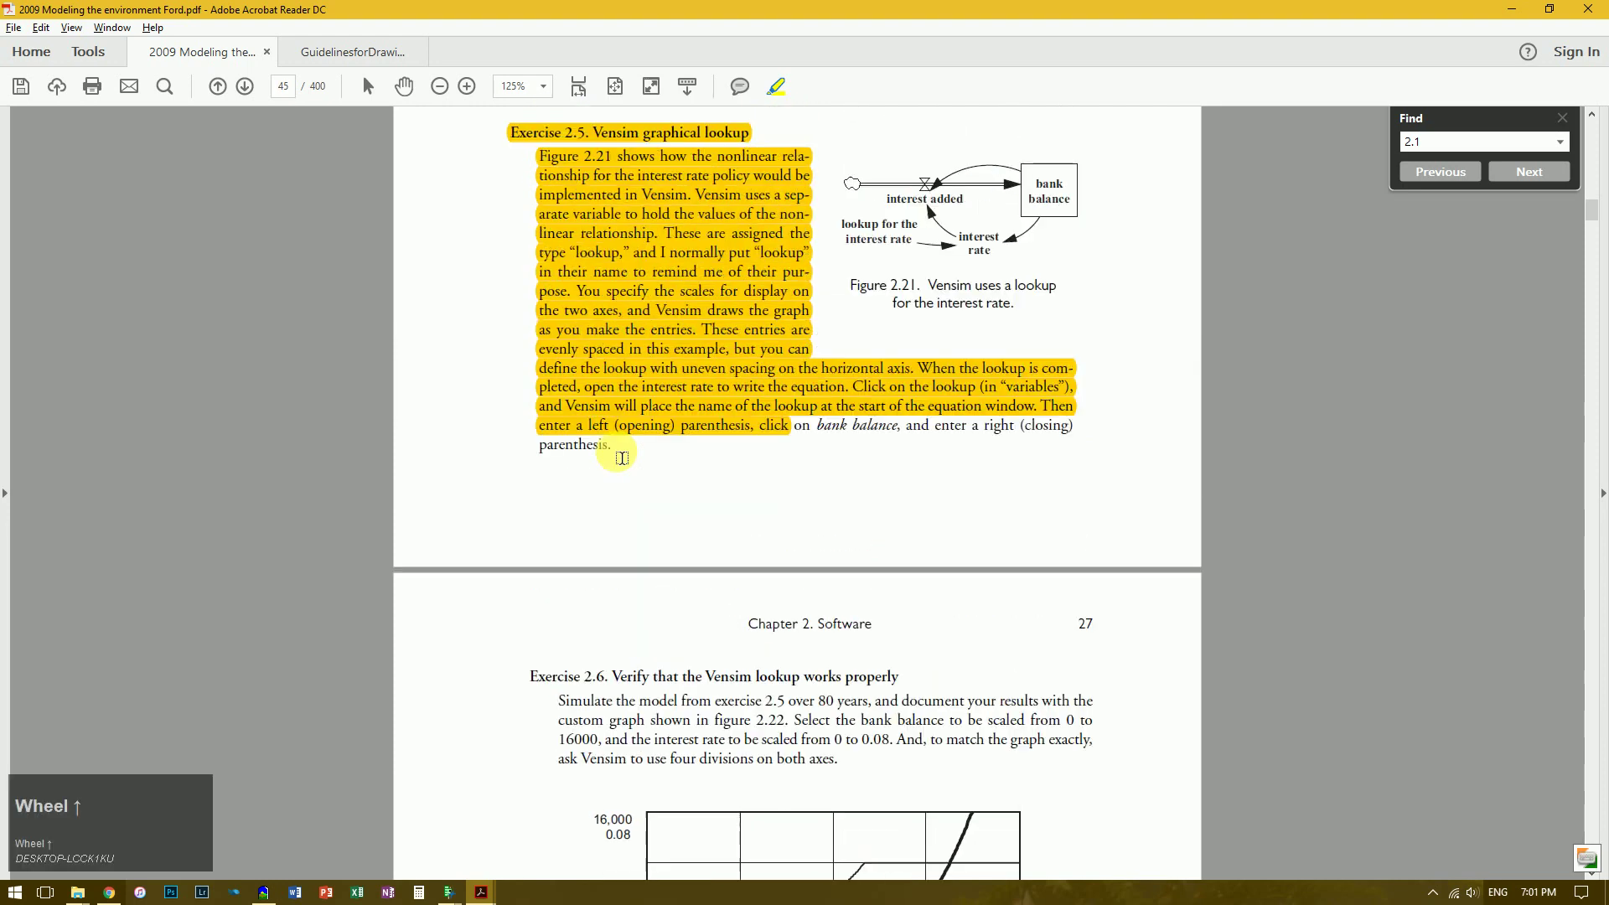
key(alt+Tab)
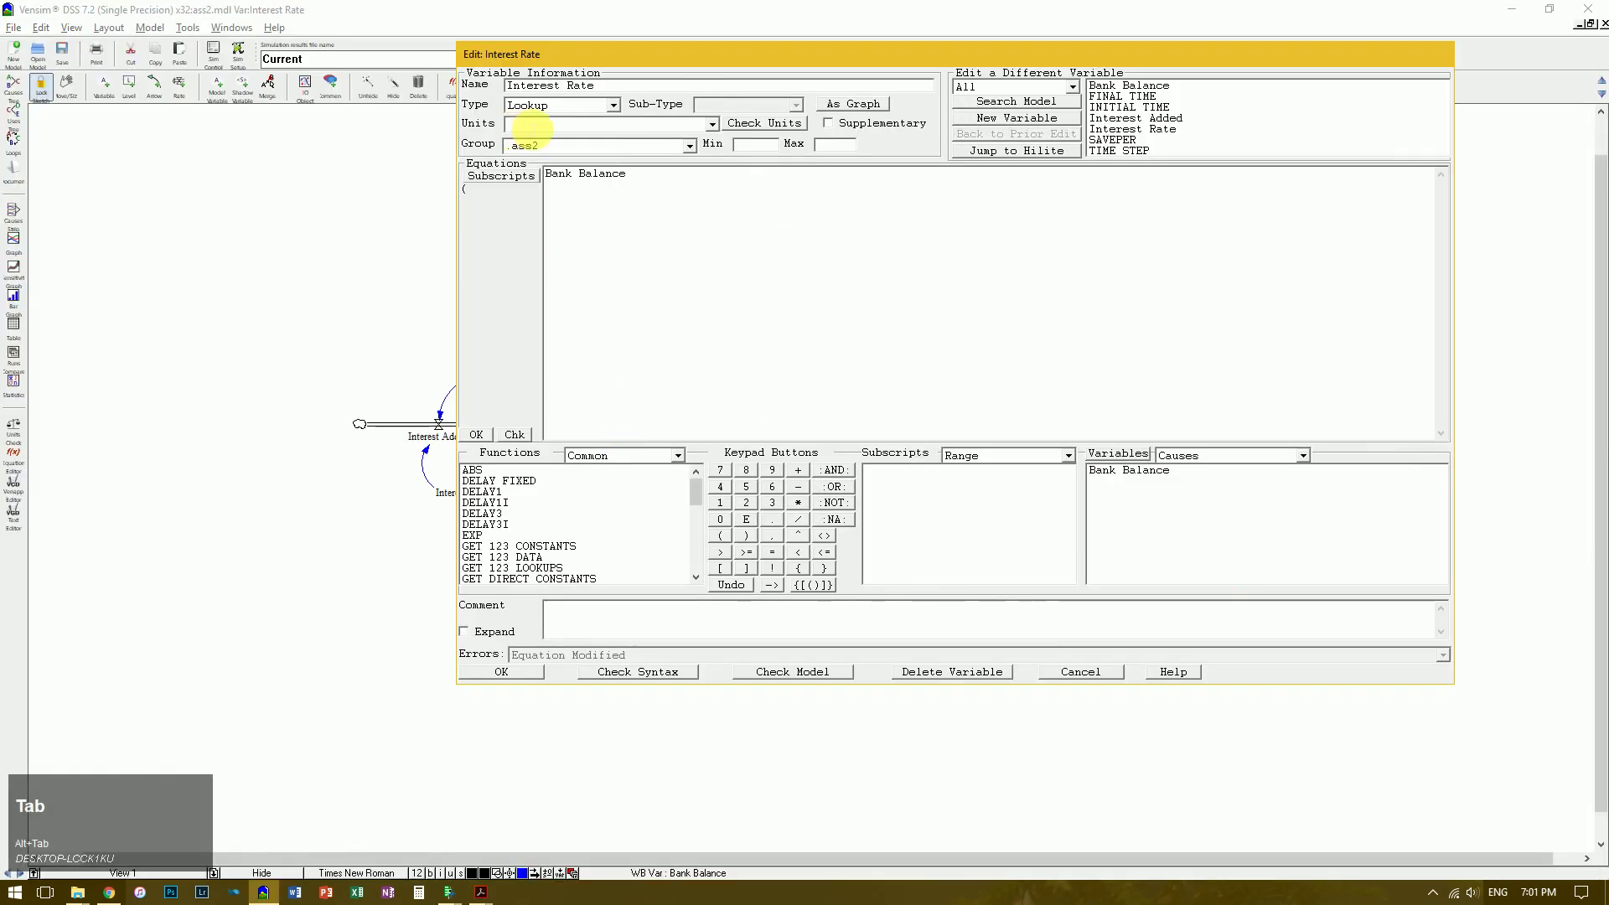
- Set the Interest Rate type to Auxiliary with the sub-type "with Lookup" and accept the equation
click(614, 106)
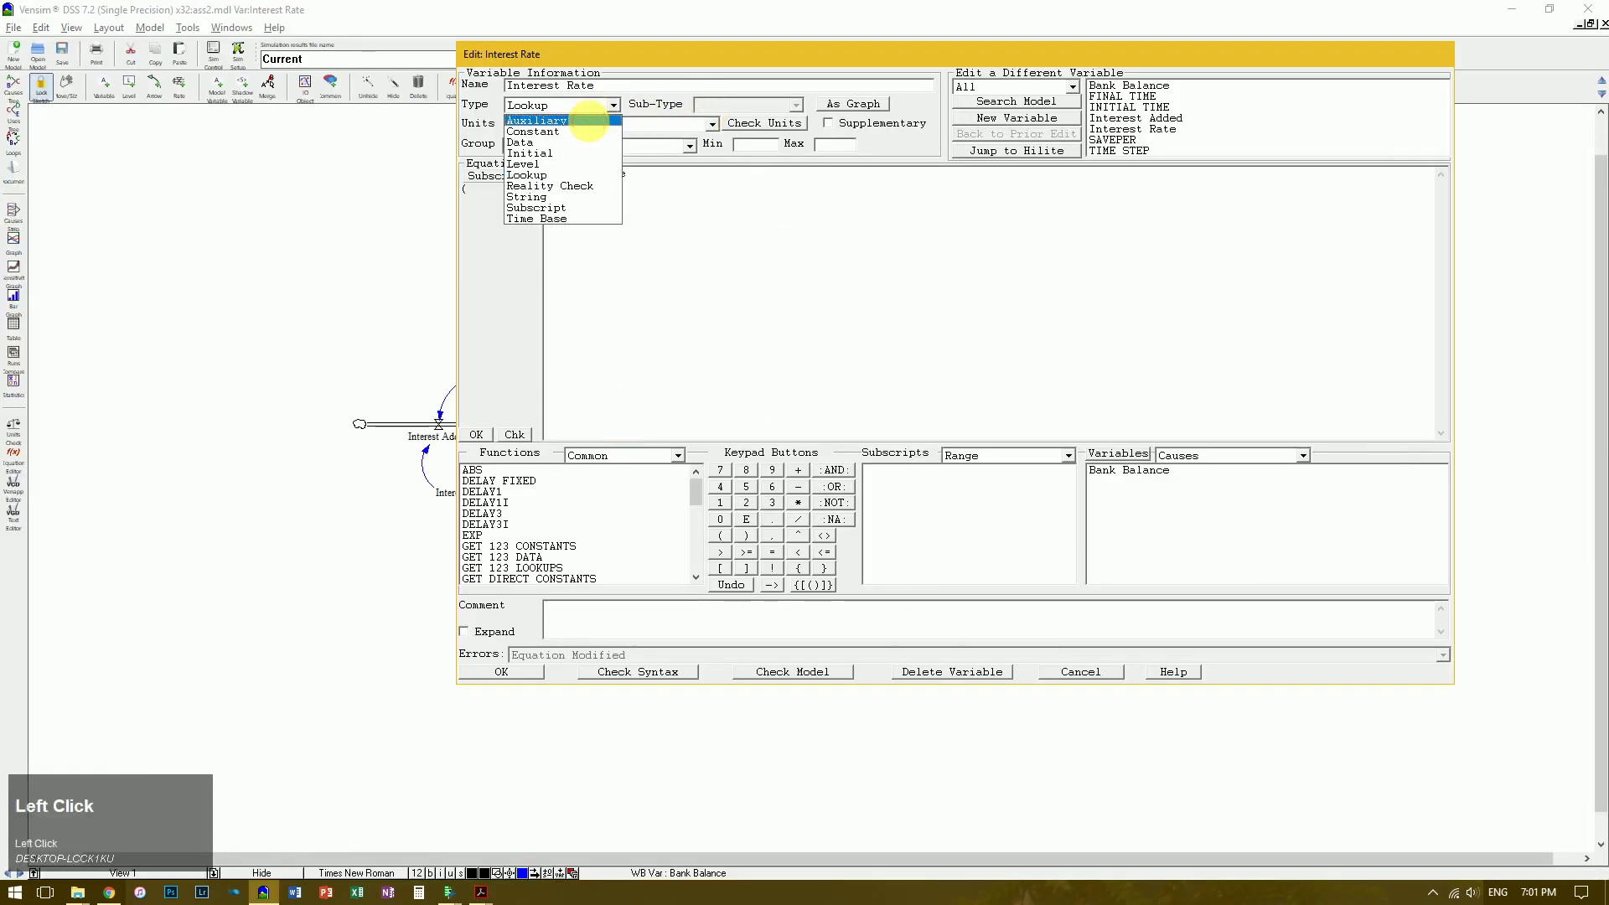
click(593, 131)
click(797, 106)
click(778, 154)
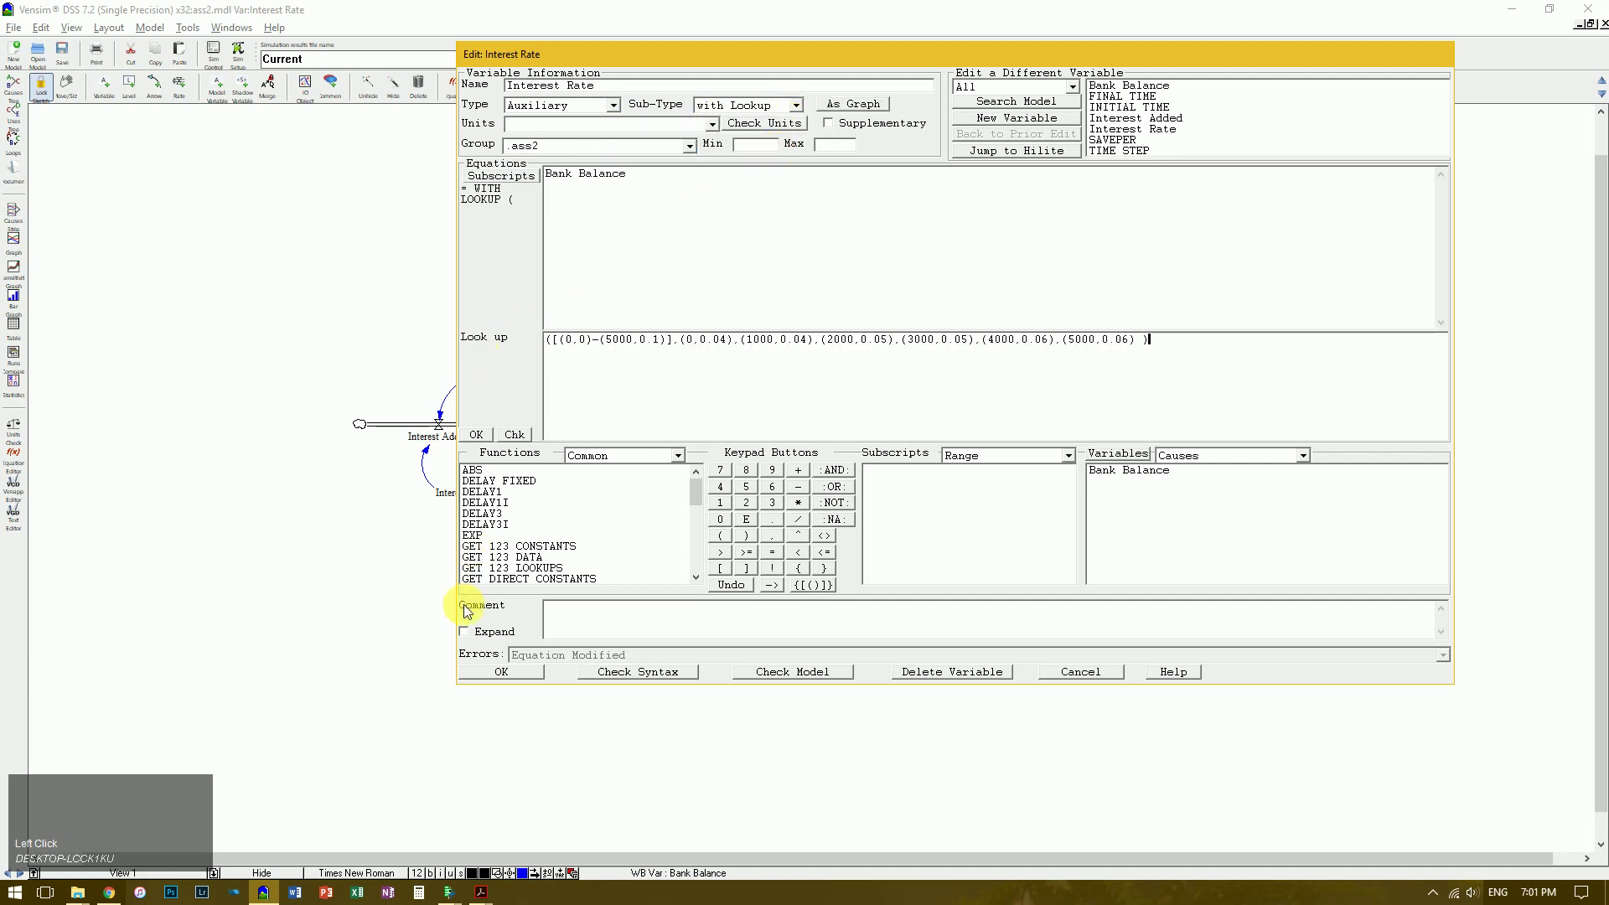
click(501, 672)
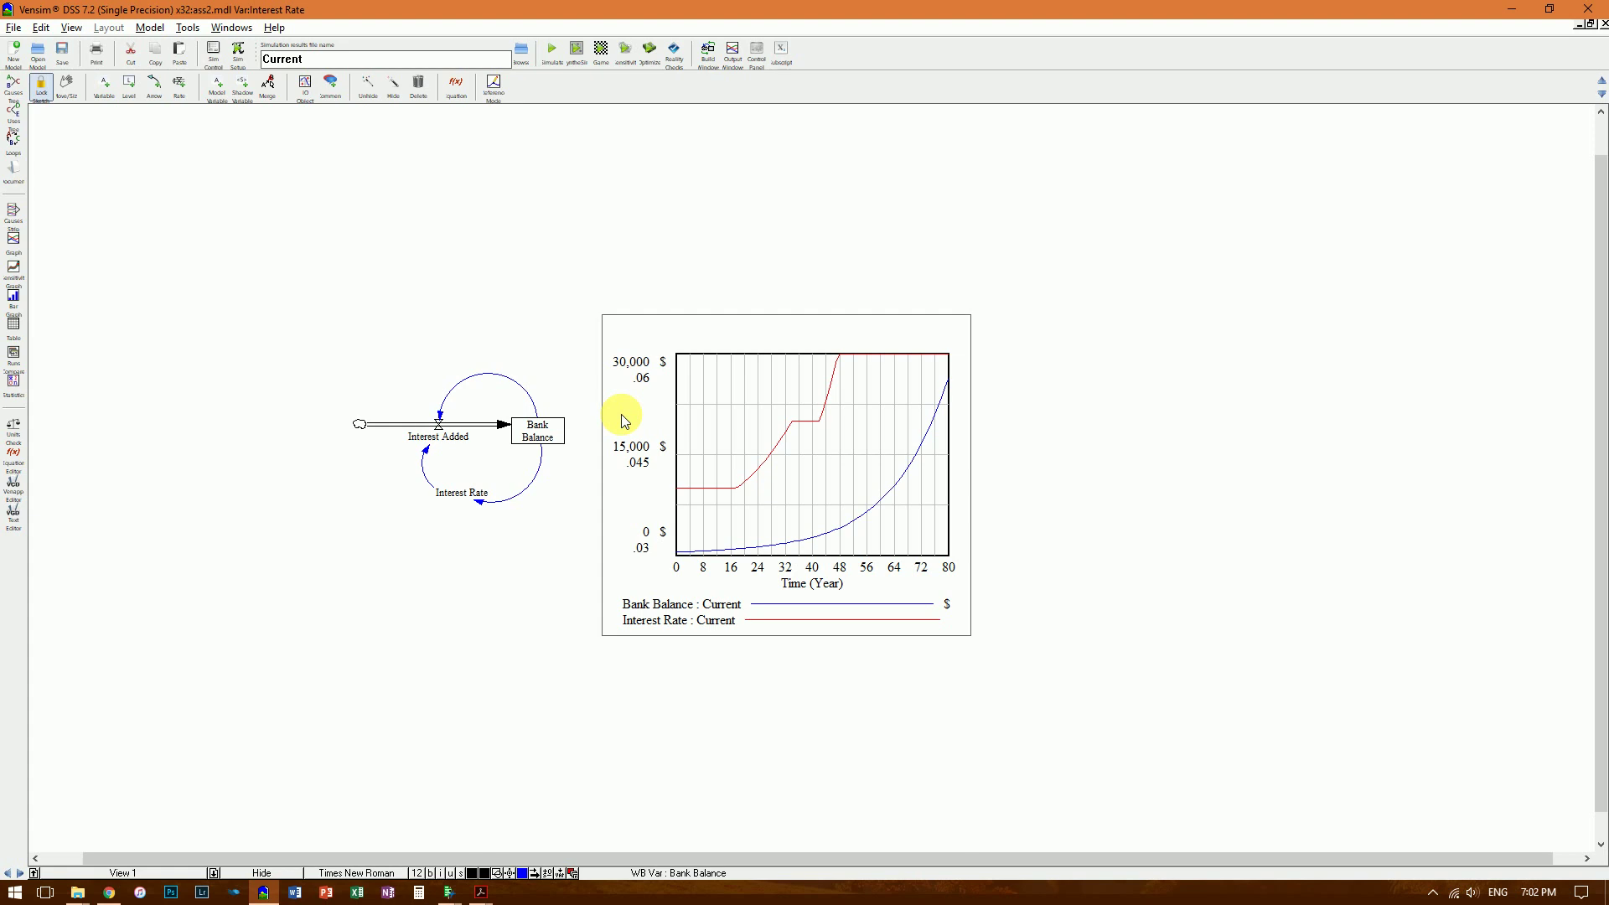
key(ctrl+F6)
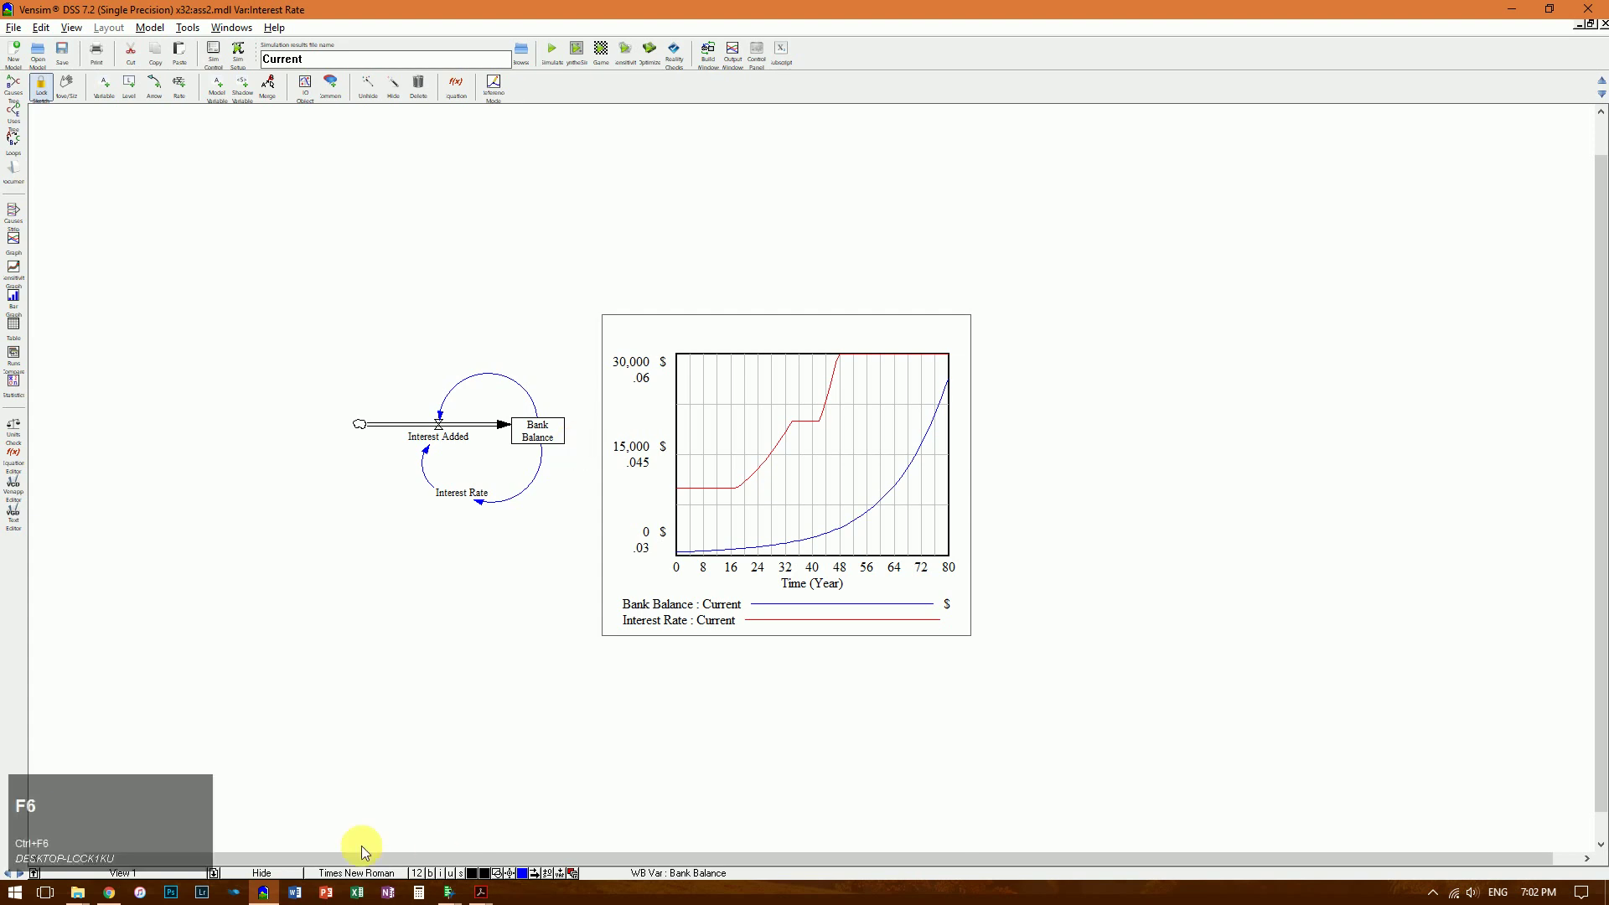
click(1432, 894)
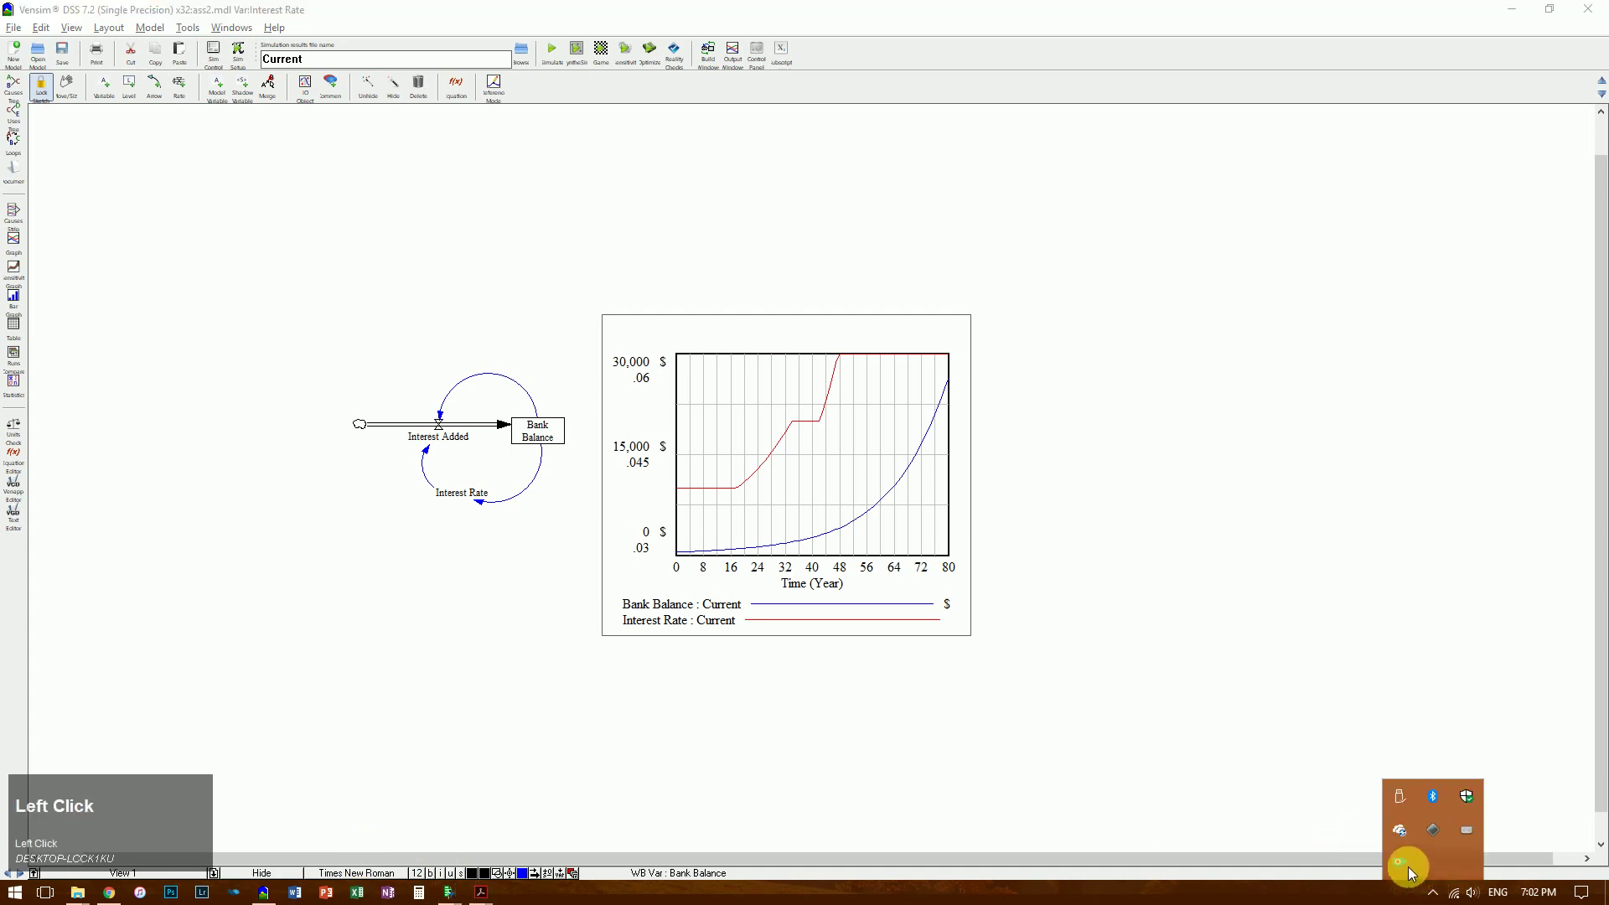